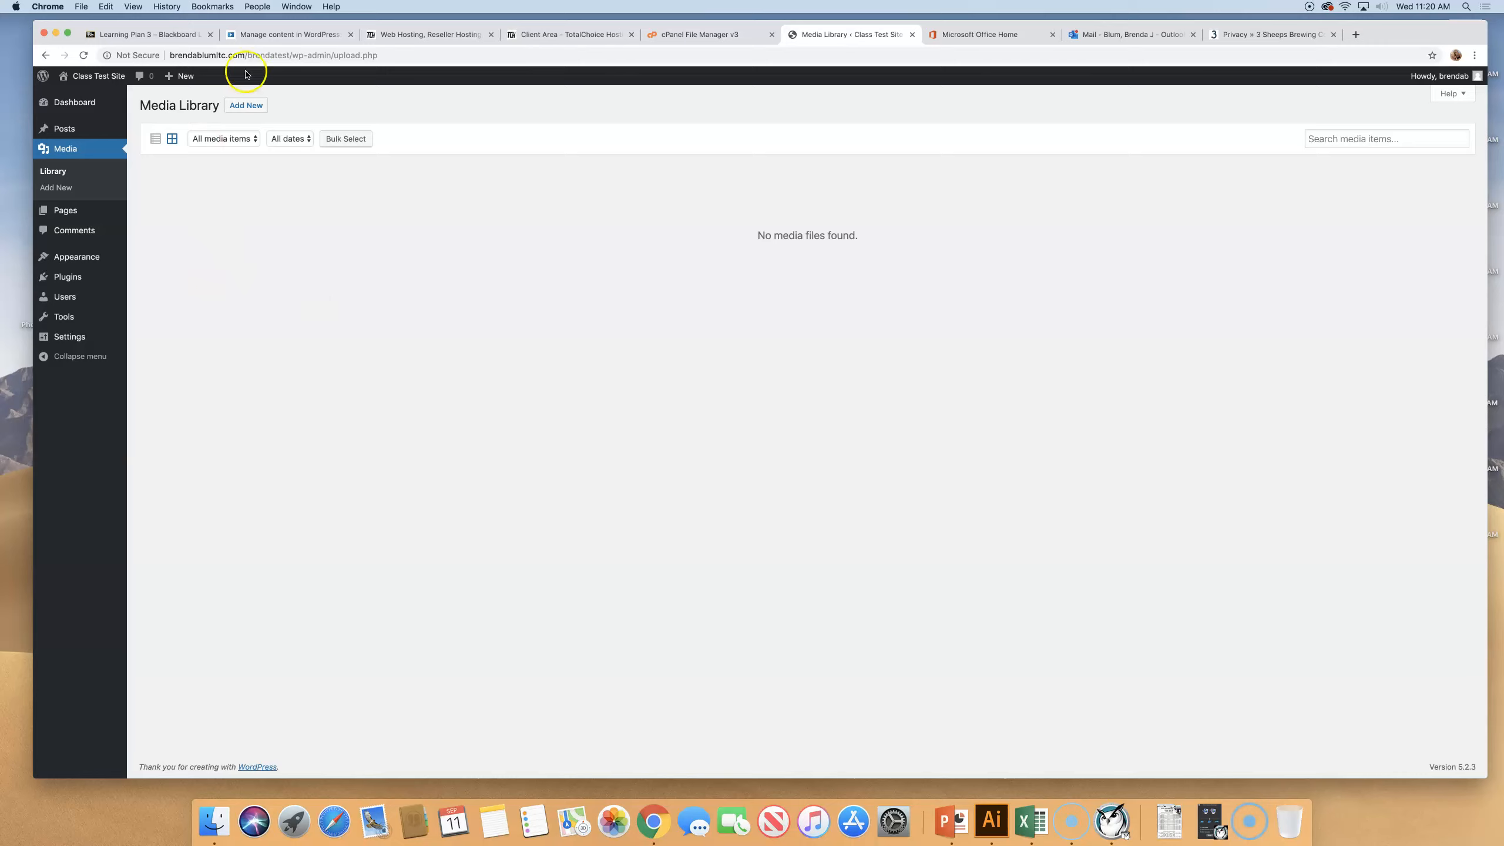
Step: Upload CalmLakeMich09, gradhats, Mums4Sale, Snowman, tigerhead and yellowleaves_lakeoct08 from the Desktop's Pics for Bridge folder to the Media Library
click(248, 106)
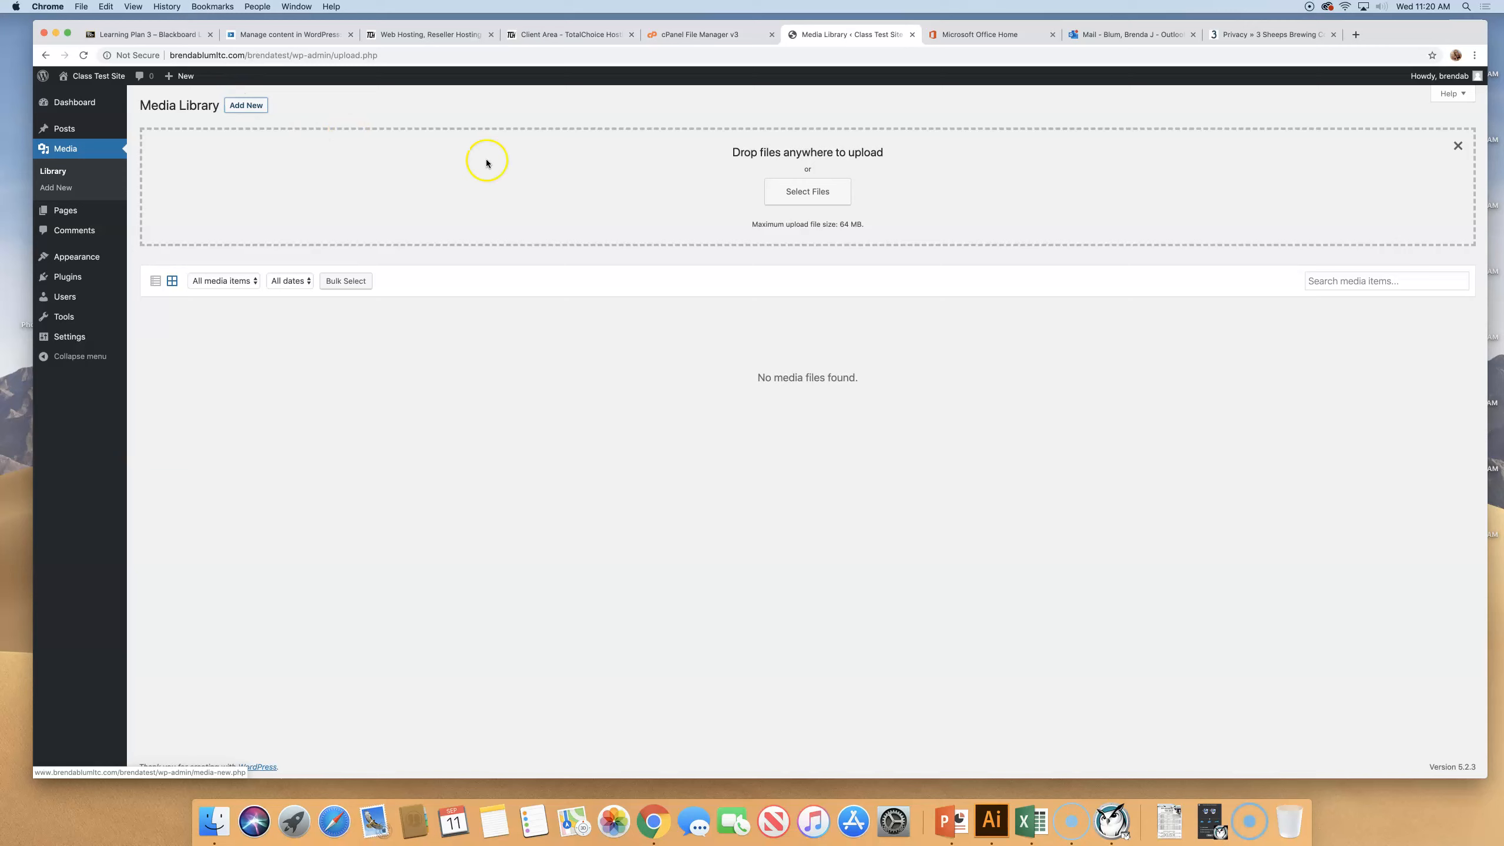
click(835, 189)
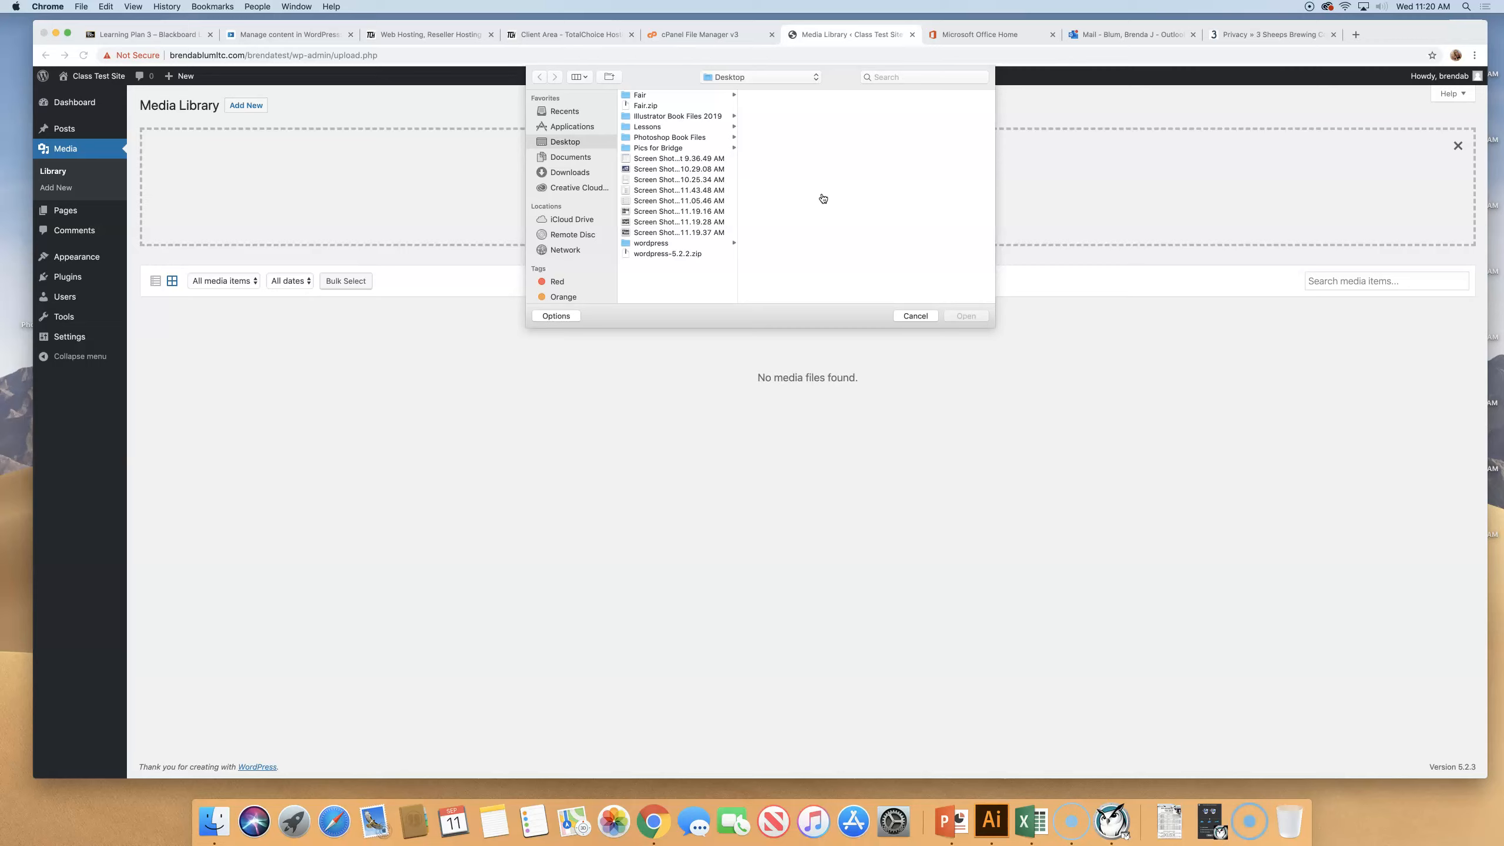
click(645, 149)
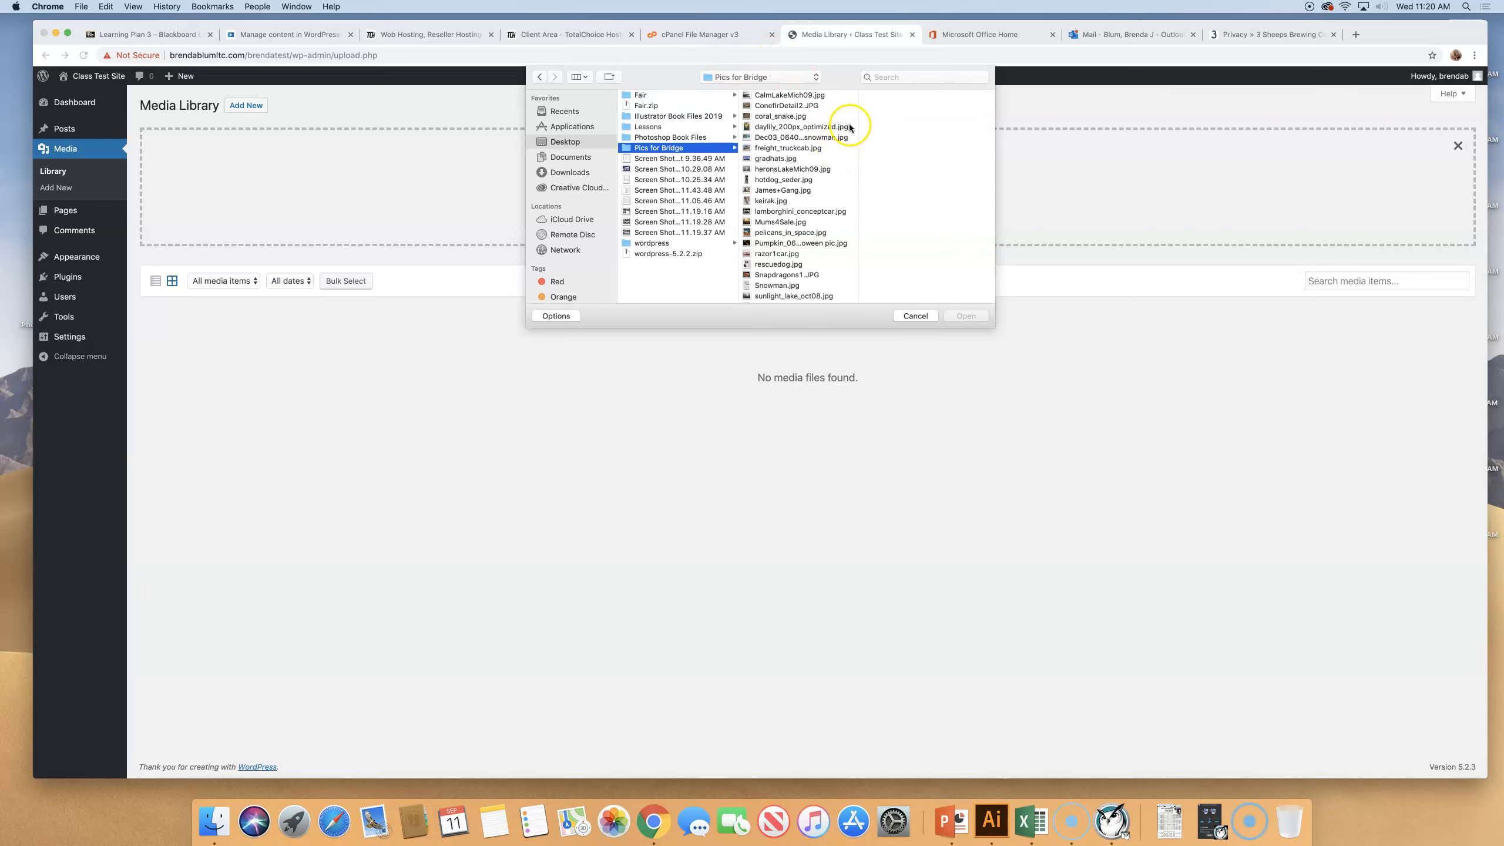
click(803, 95)
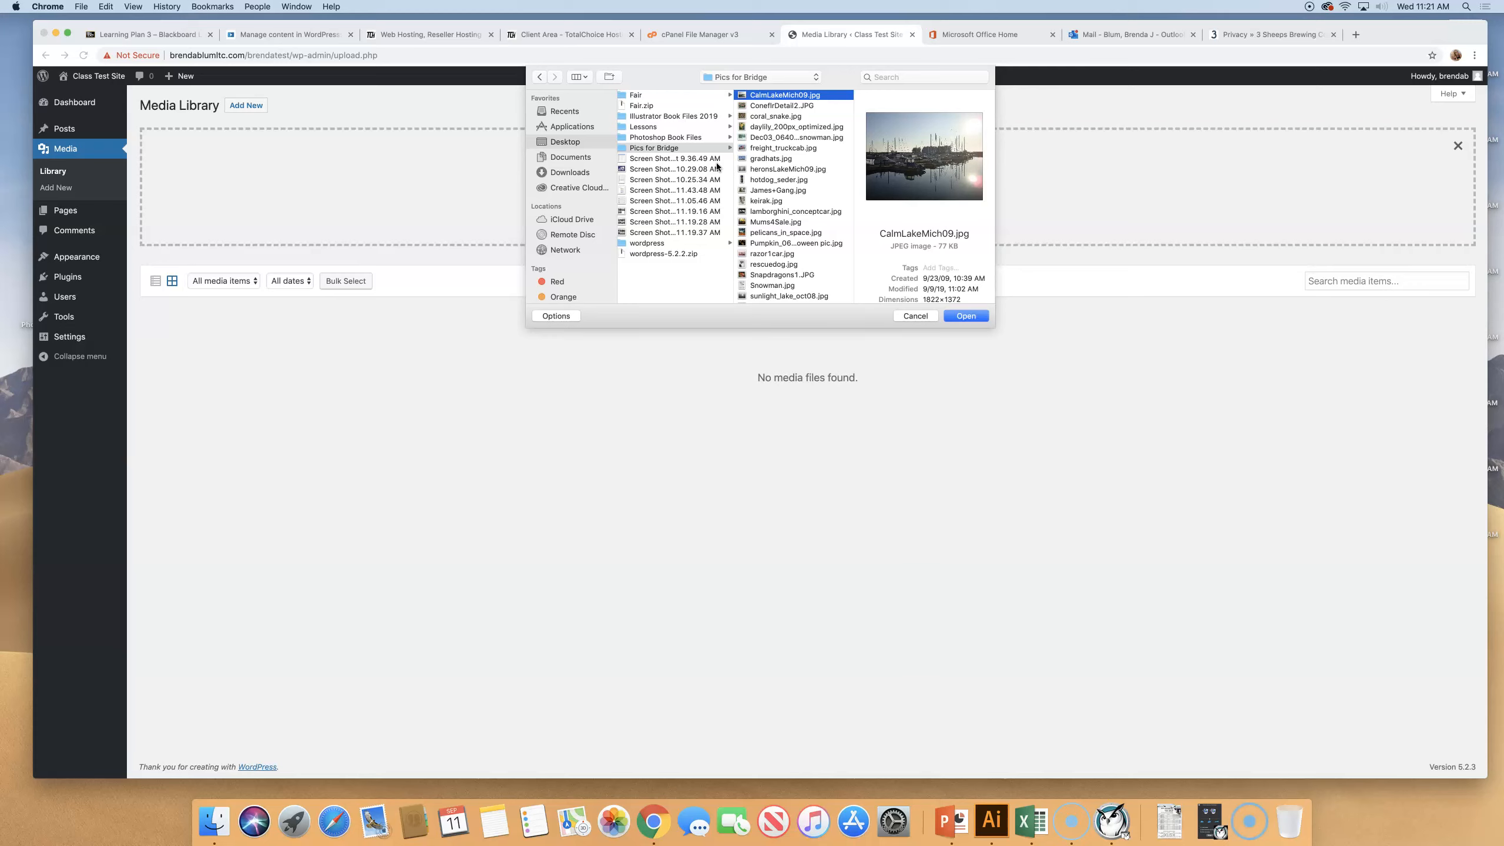
click(766, 160)
scroll(766, 249, down, 3)
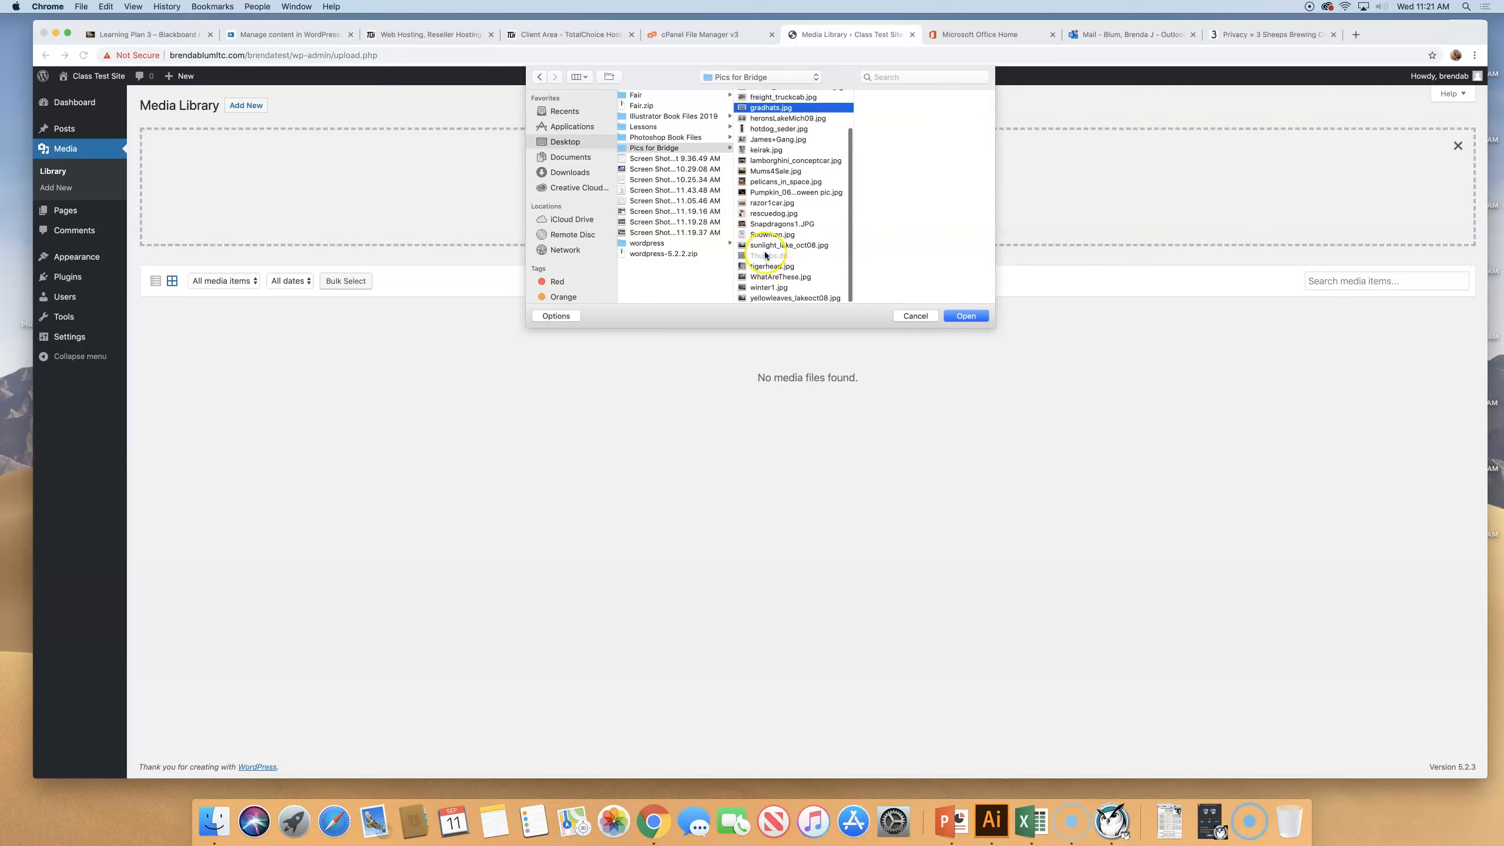
super+click(769, 267)
super+click(771, 234)
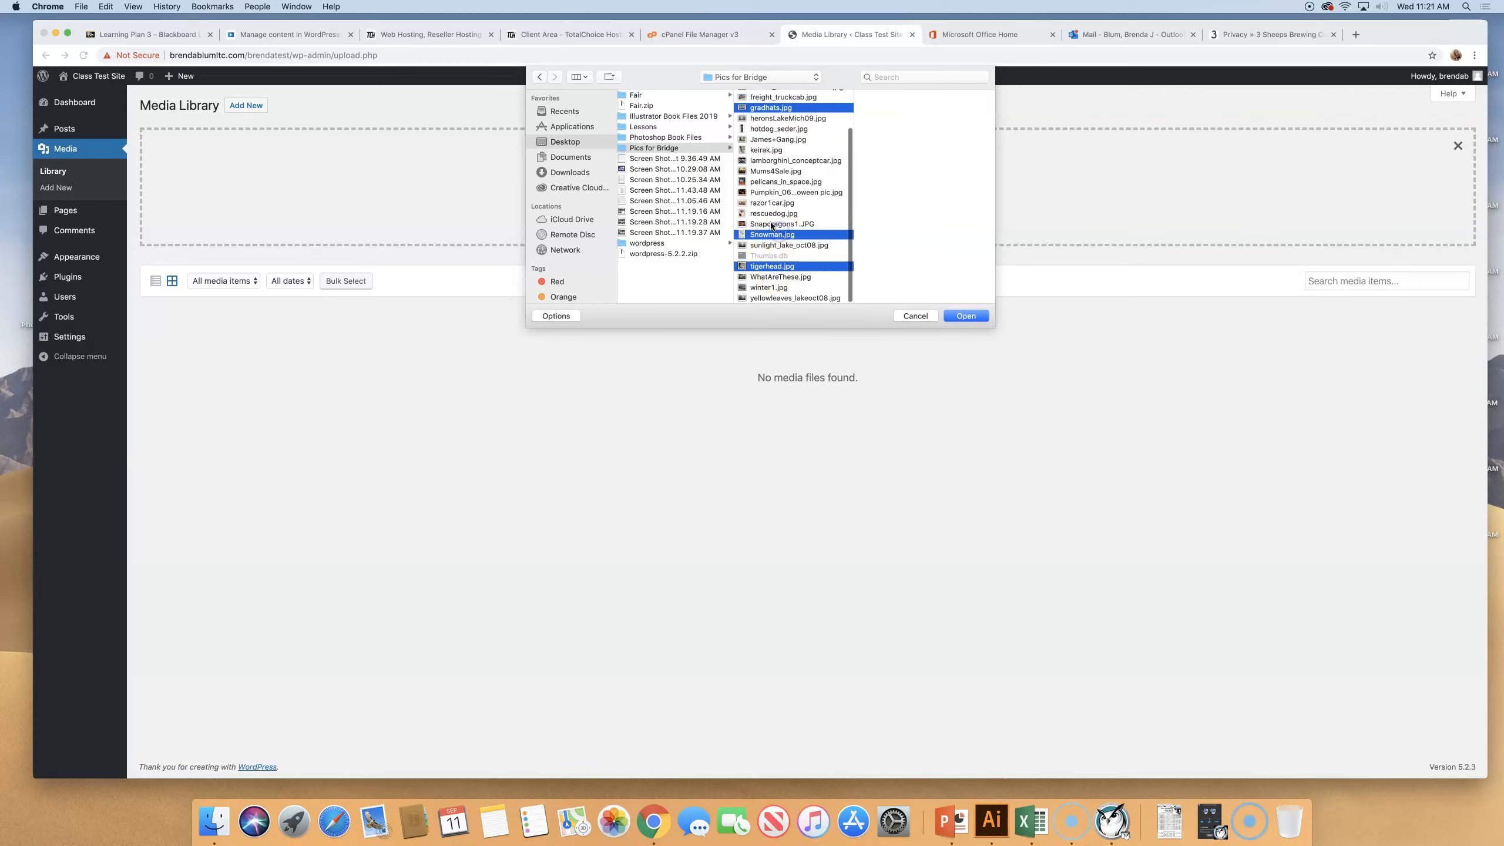
super+click(775, 298)
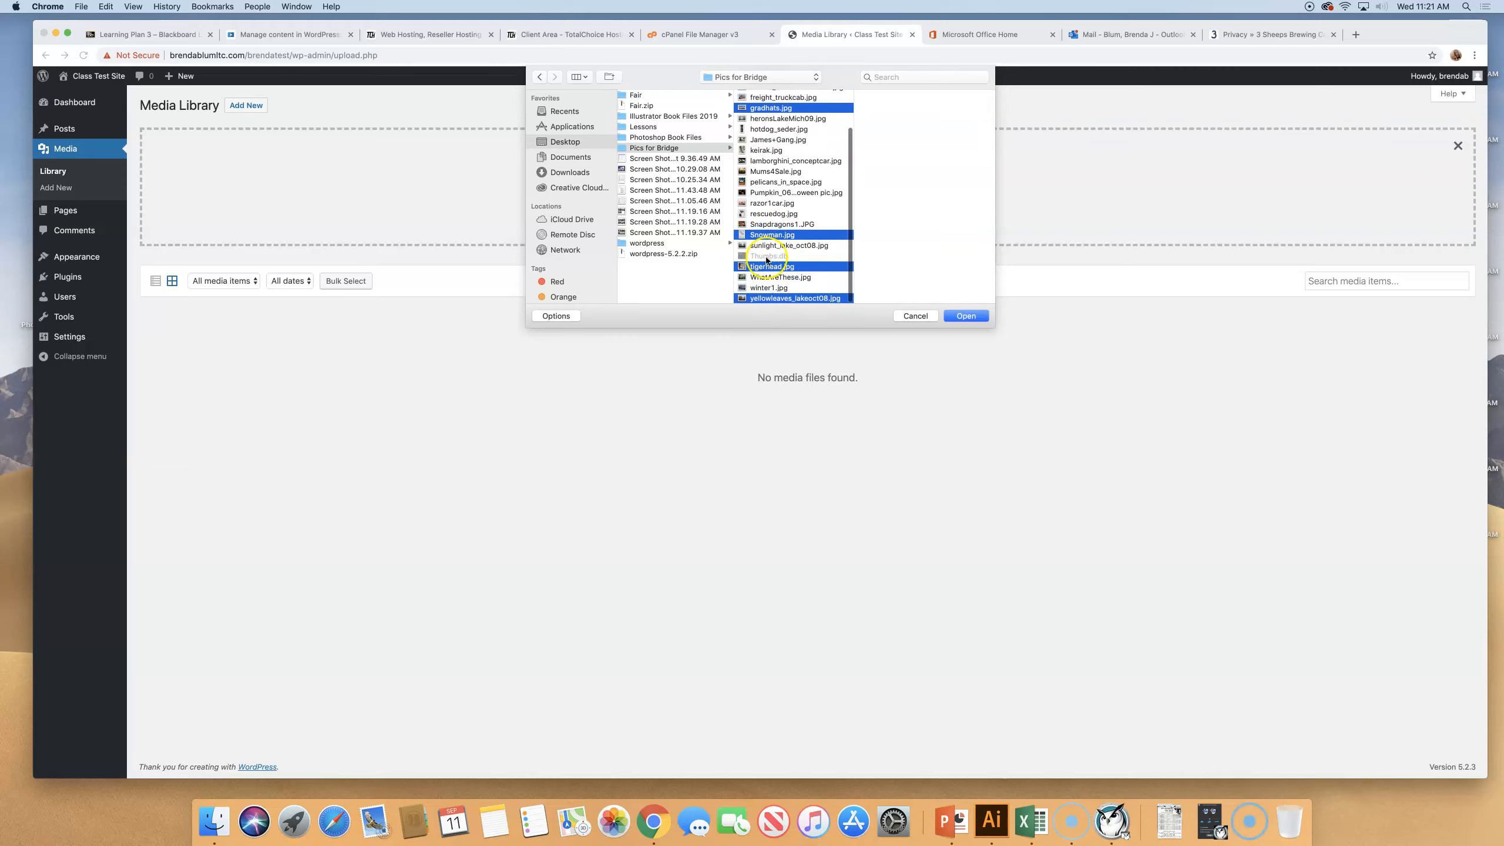
scroll(788, 172, left, 1)
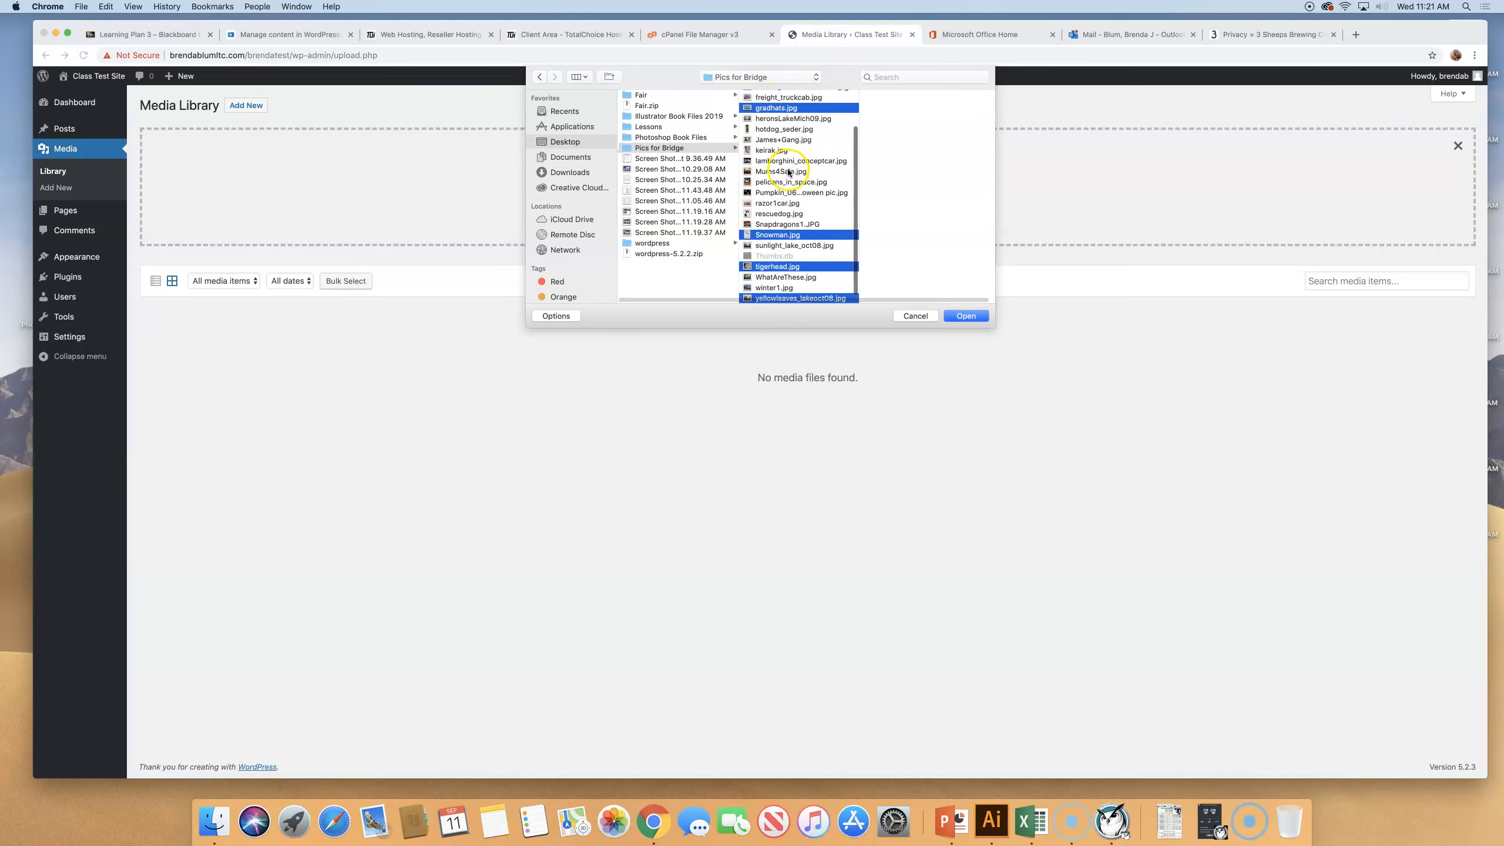
click(967, 316)
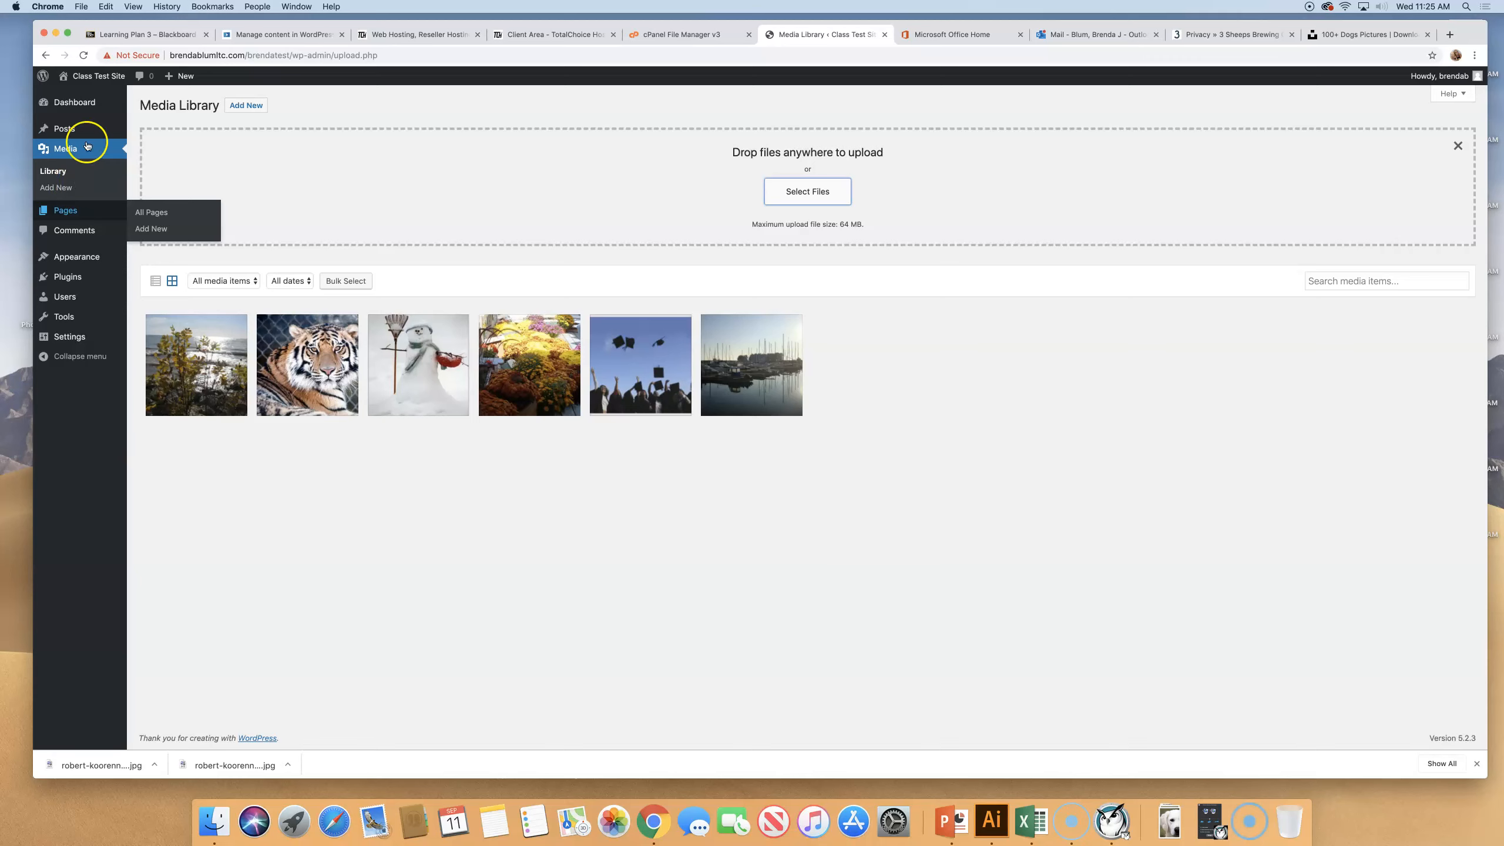
Step: Upload the downloaded Unsplash dog photo, the copy without "(1)" in its file name, from the Downloads folder
click(819, 192)
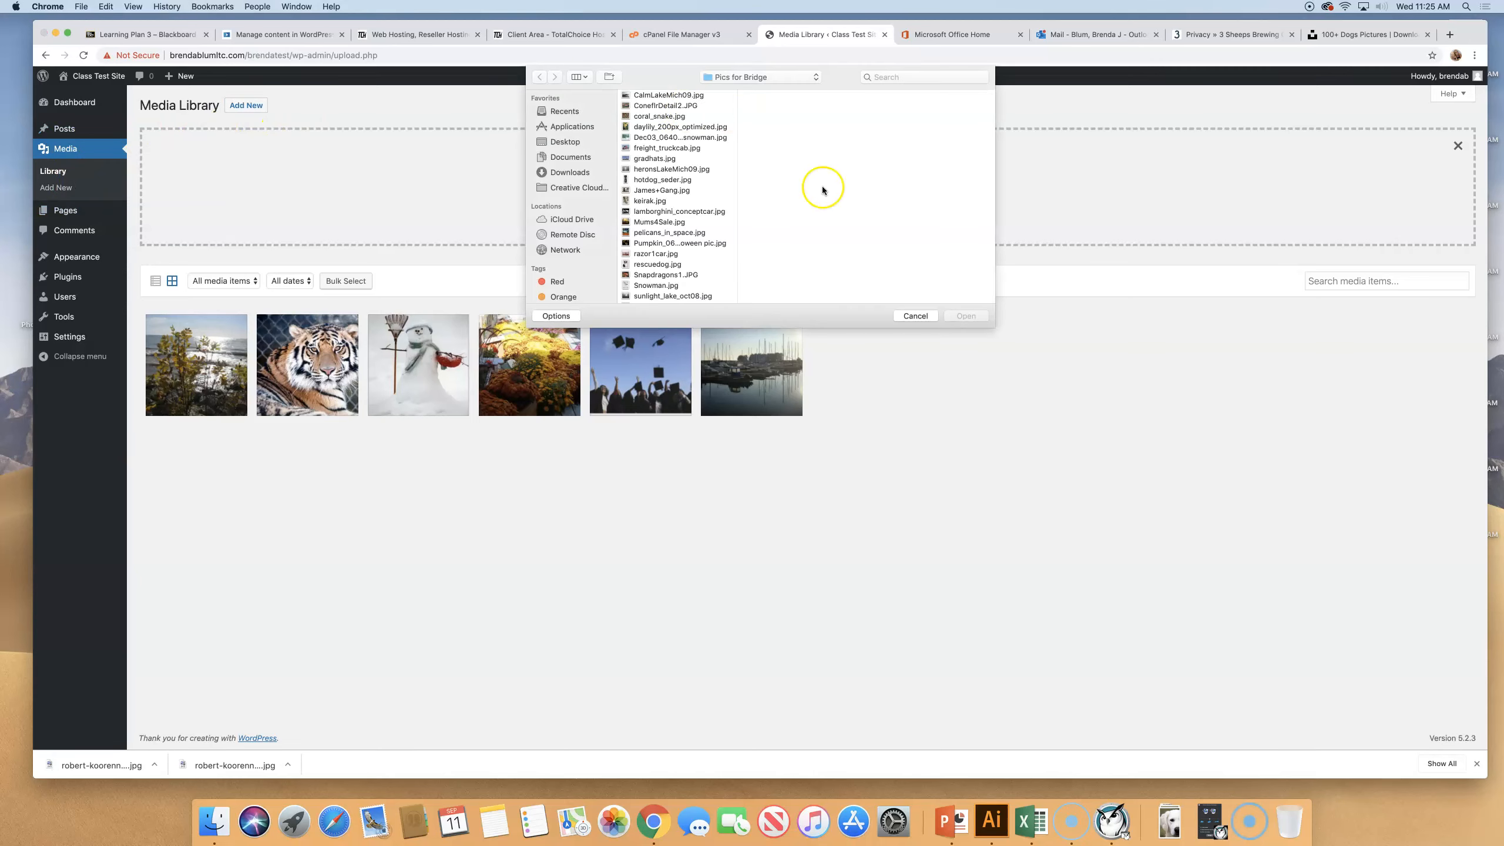
click(566, 172)
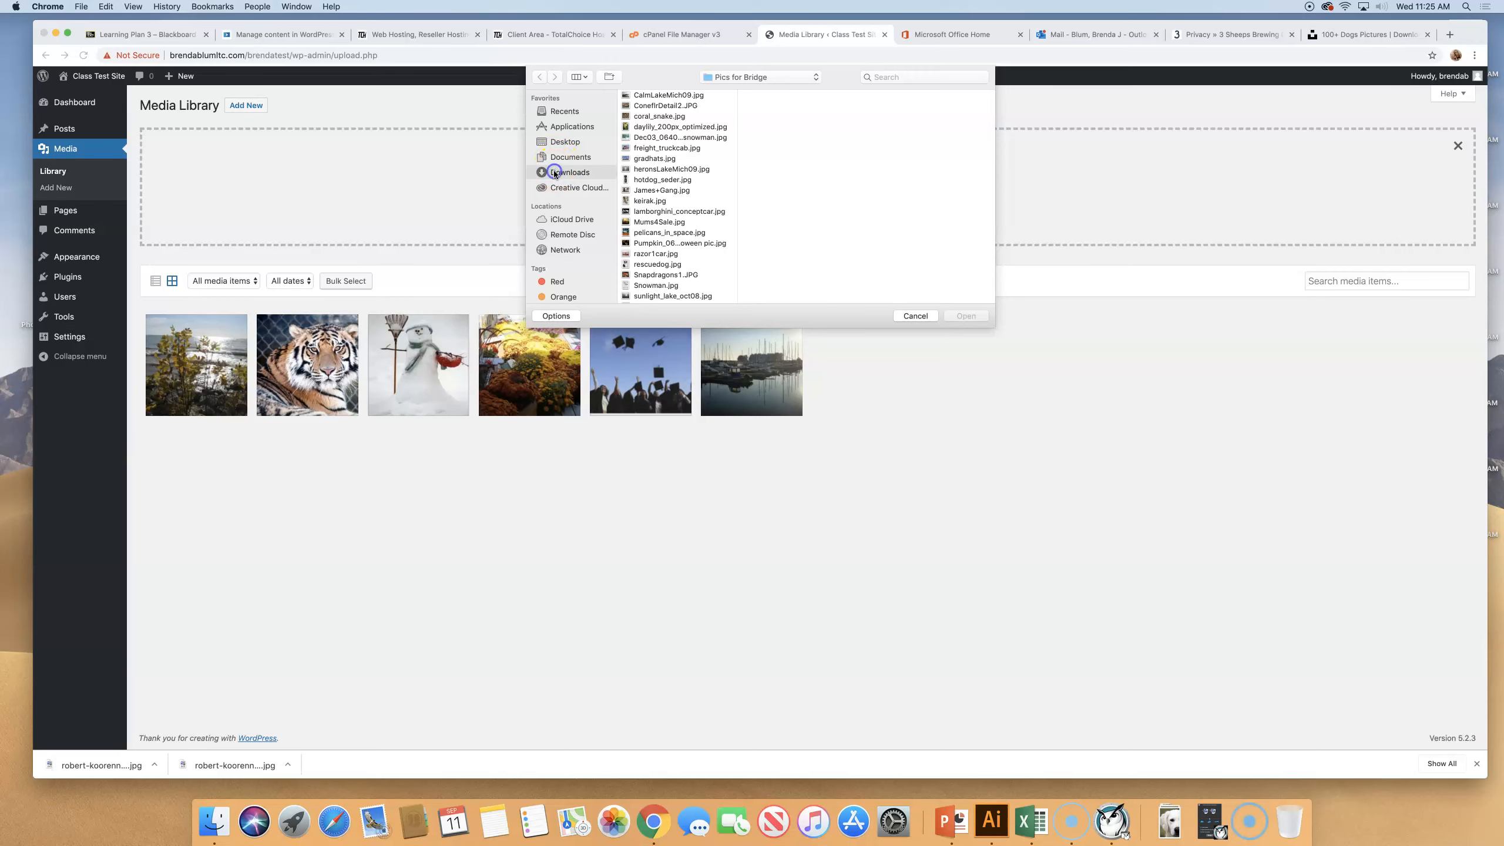
scroll(651, 198, down, 10)
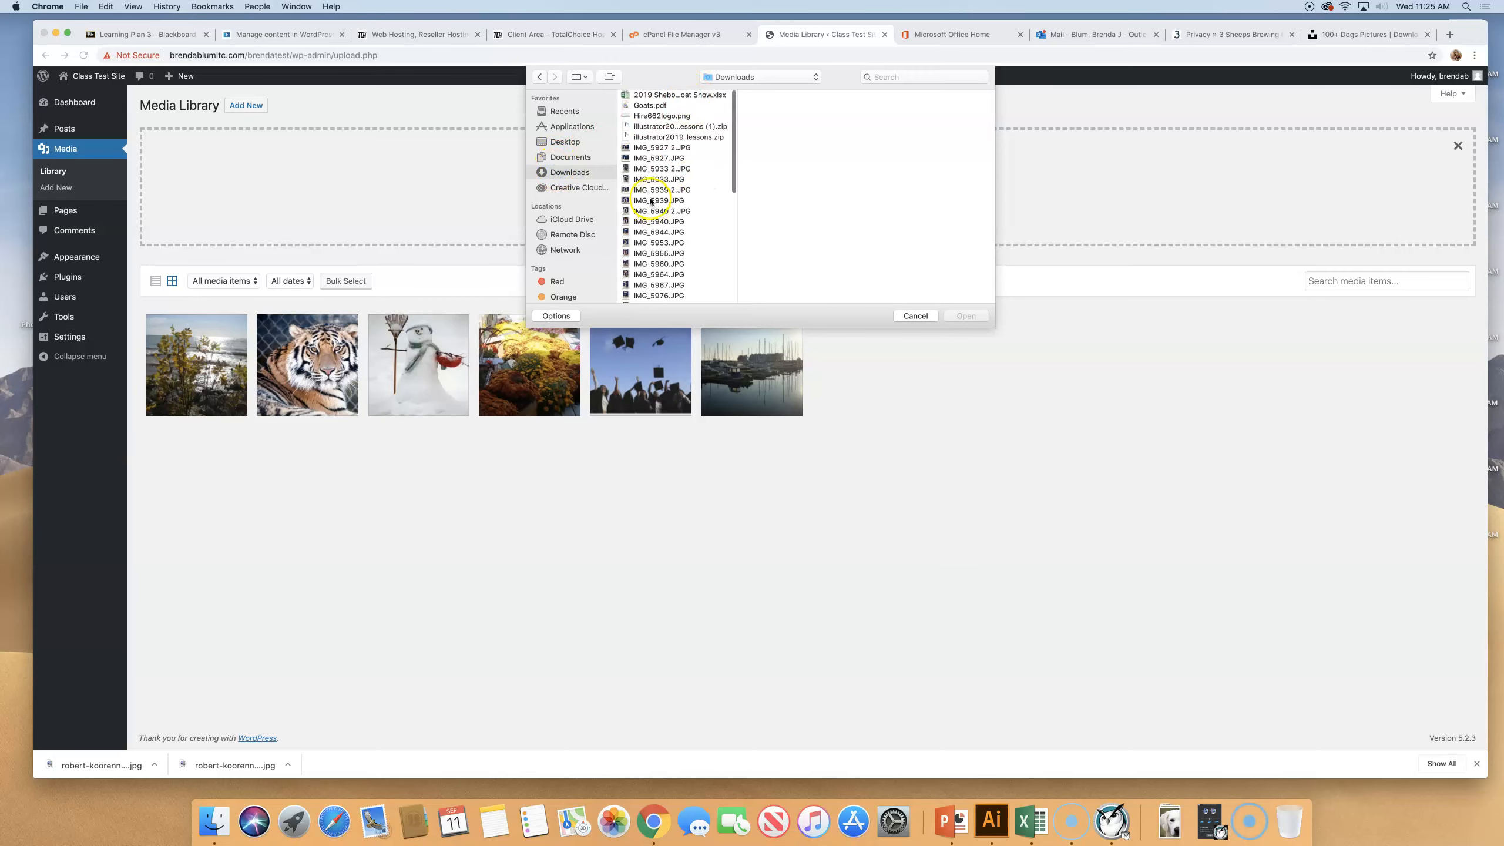
scroll(651, 202, up, 10)
click(681, 149)
scroll(663, 166, down, 10)
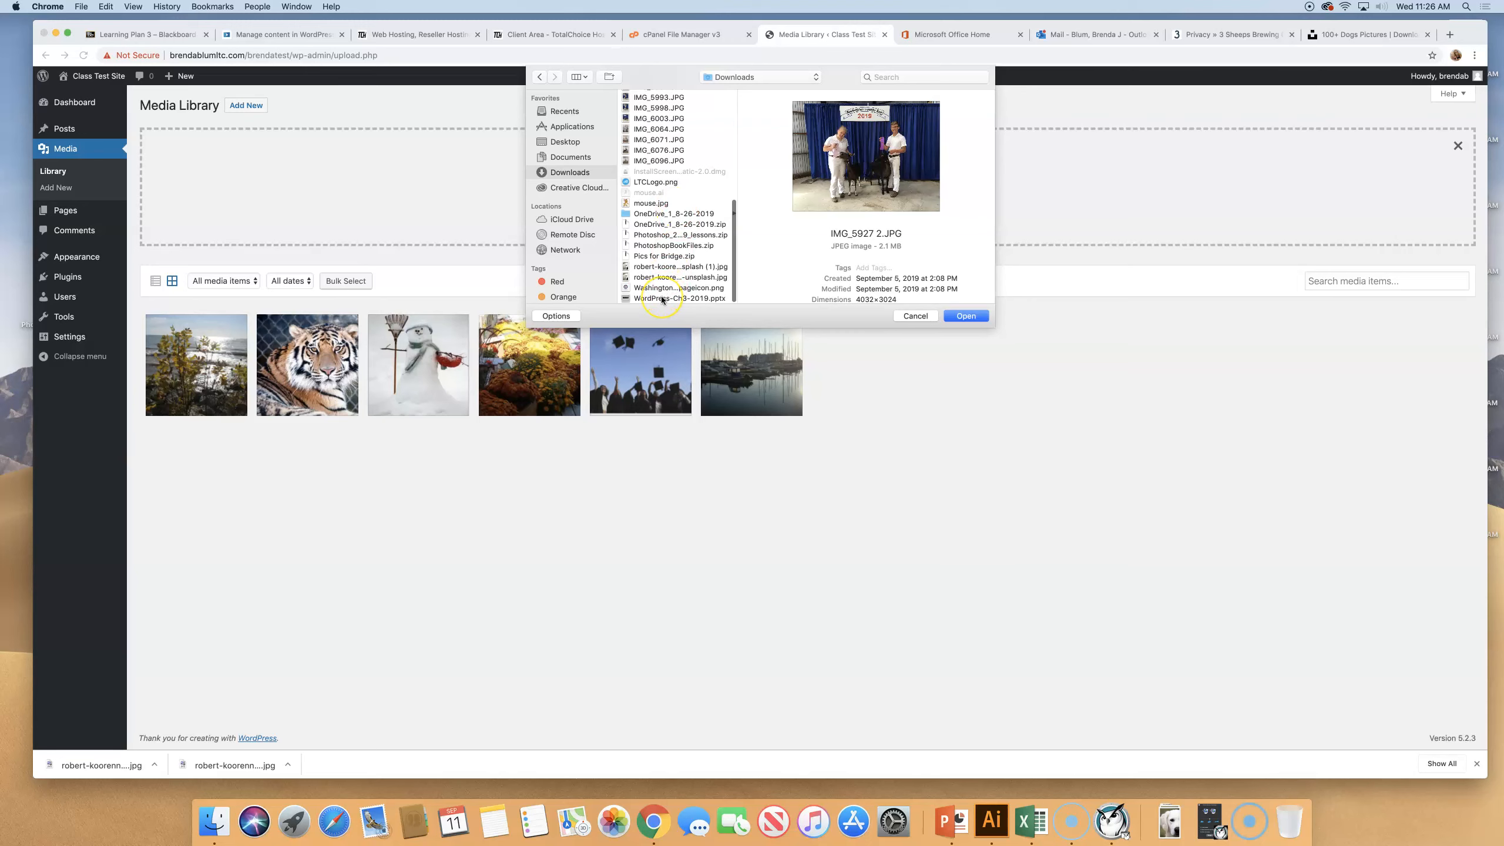
click(648, 268)
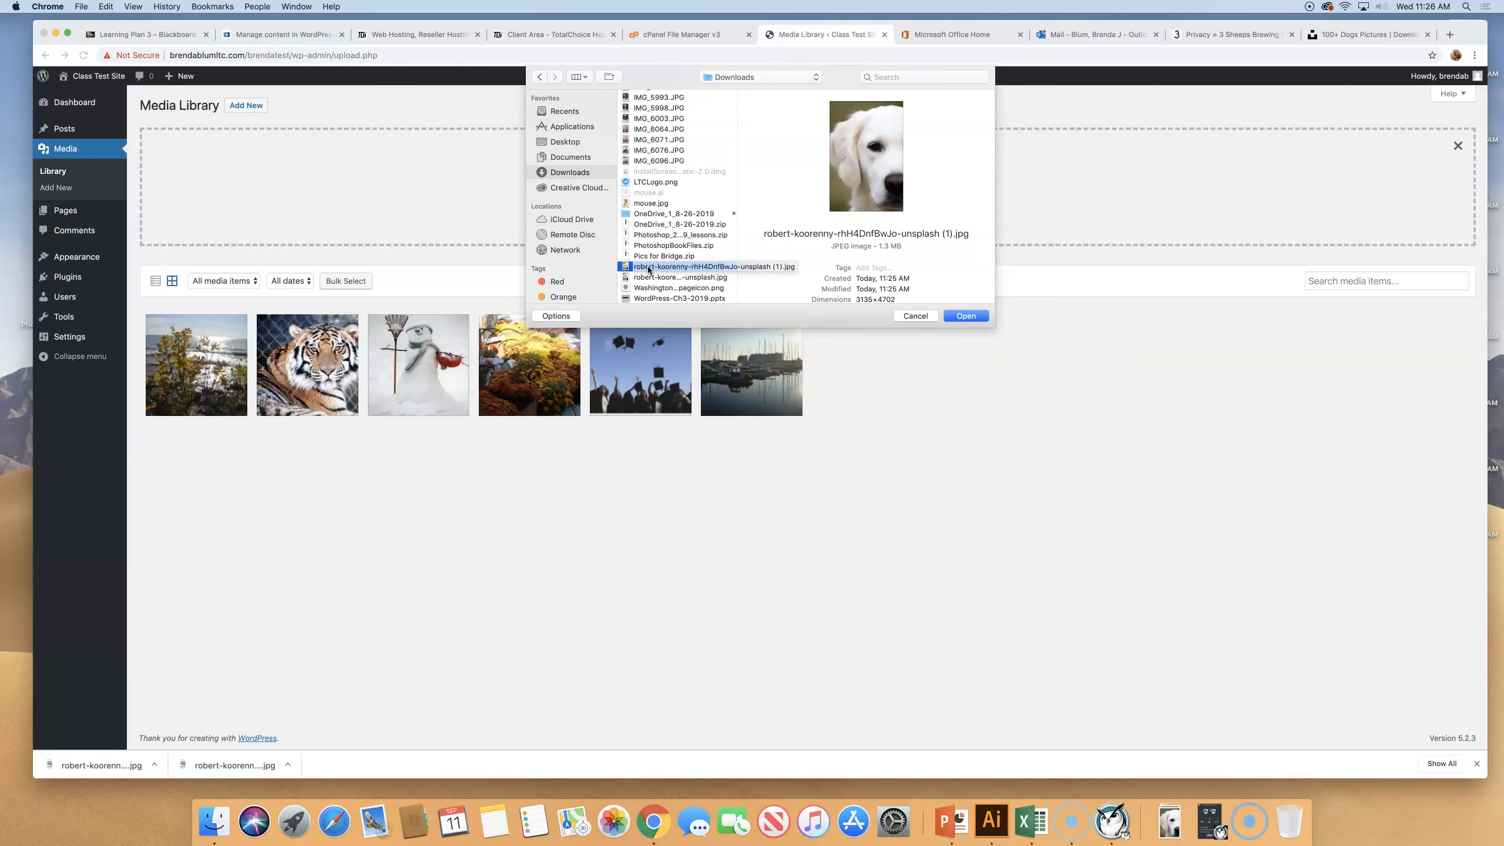
key(Down)
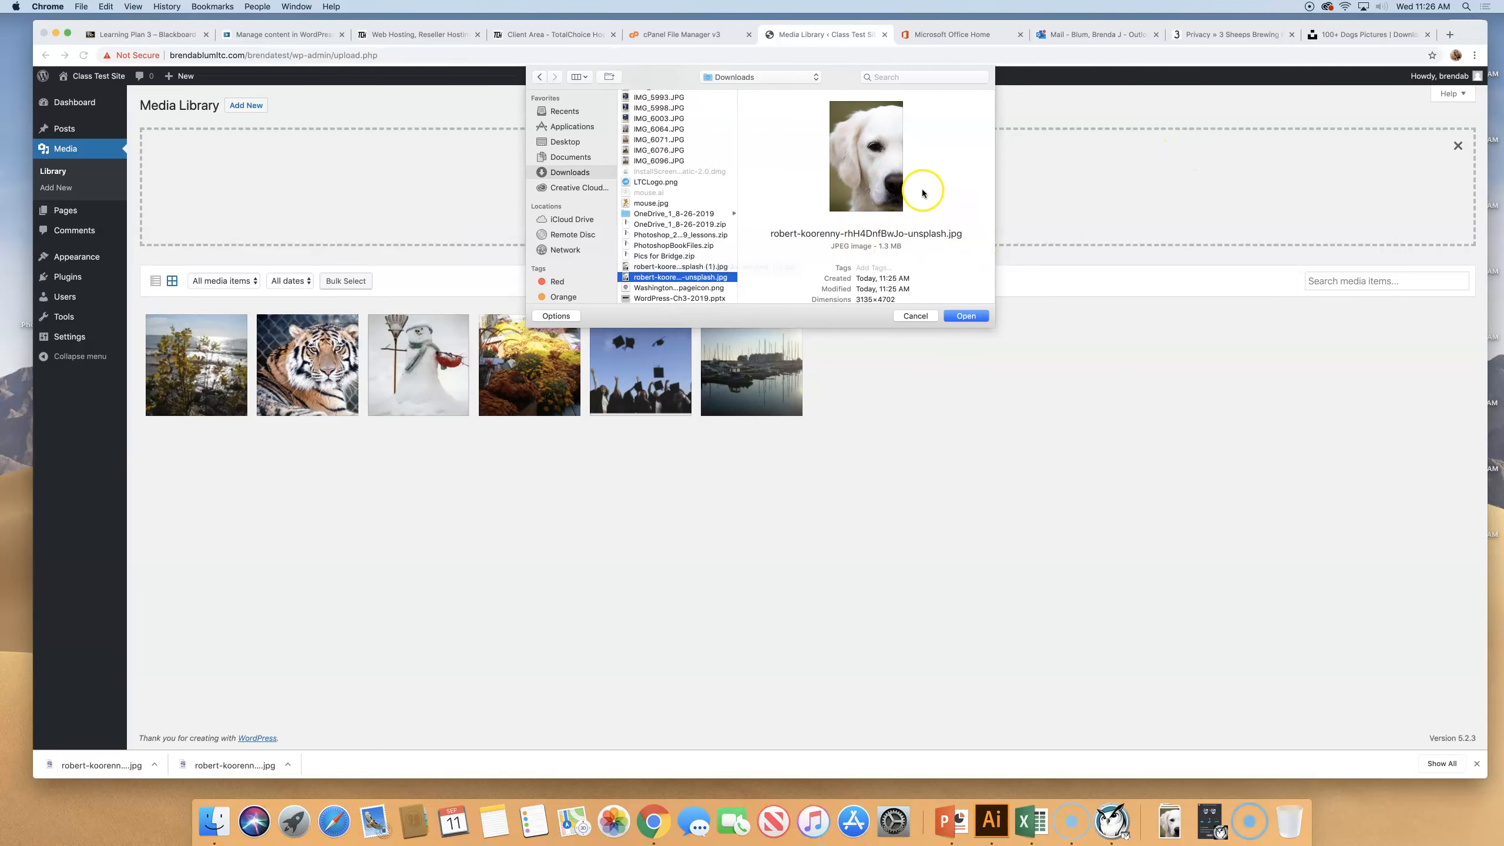
click(966, 315)
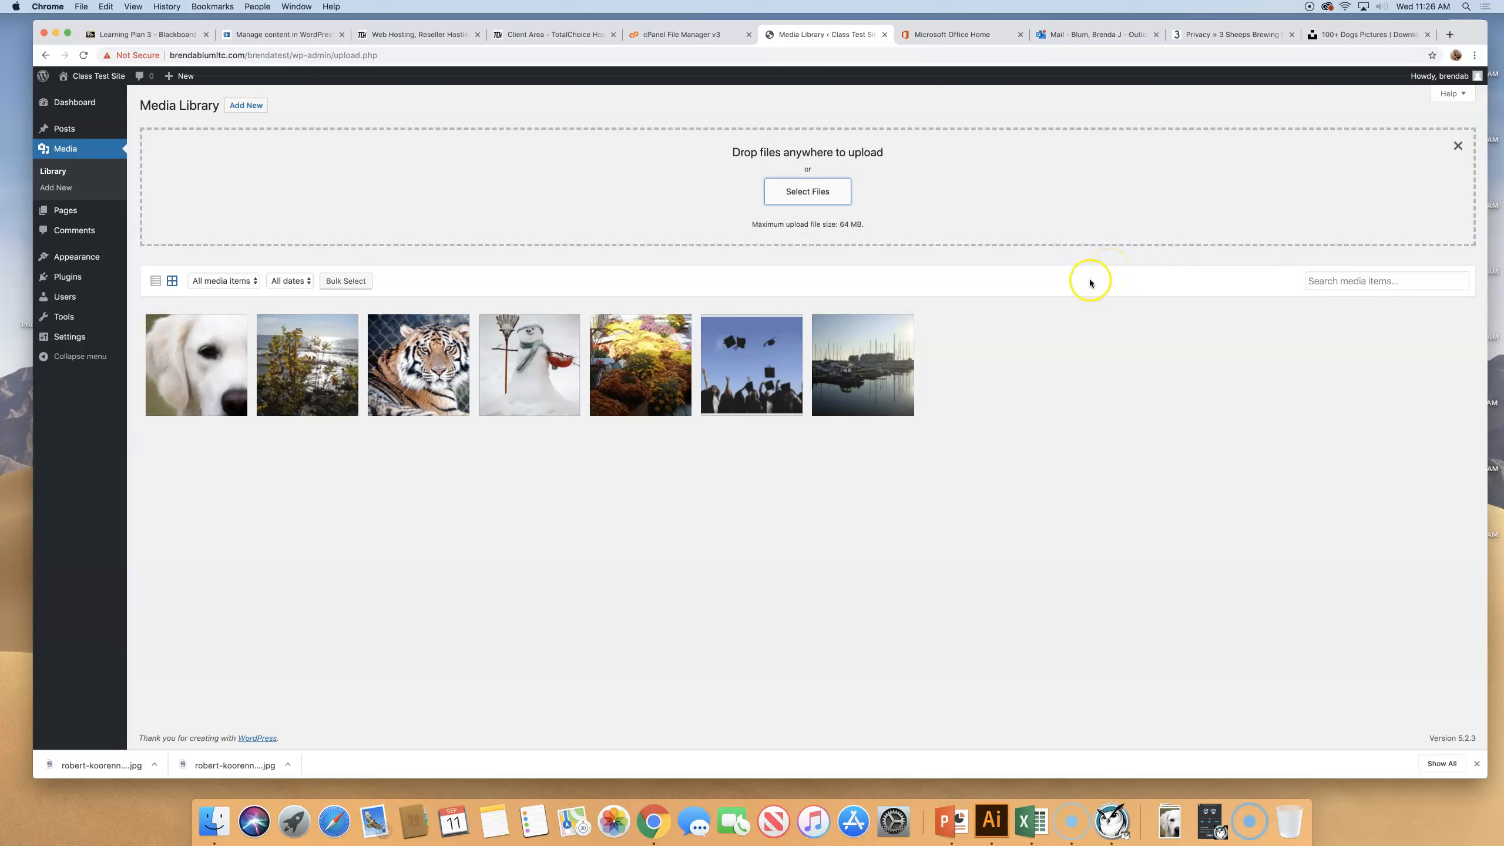
Step: Give the dog photo the alternative text "Face of a dog" and a caption crediting its photographer on Unsplash
click(223, 349)
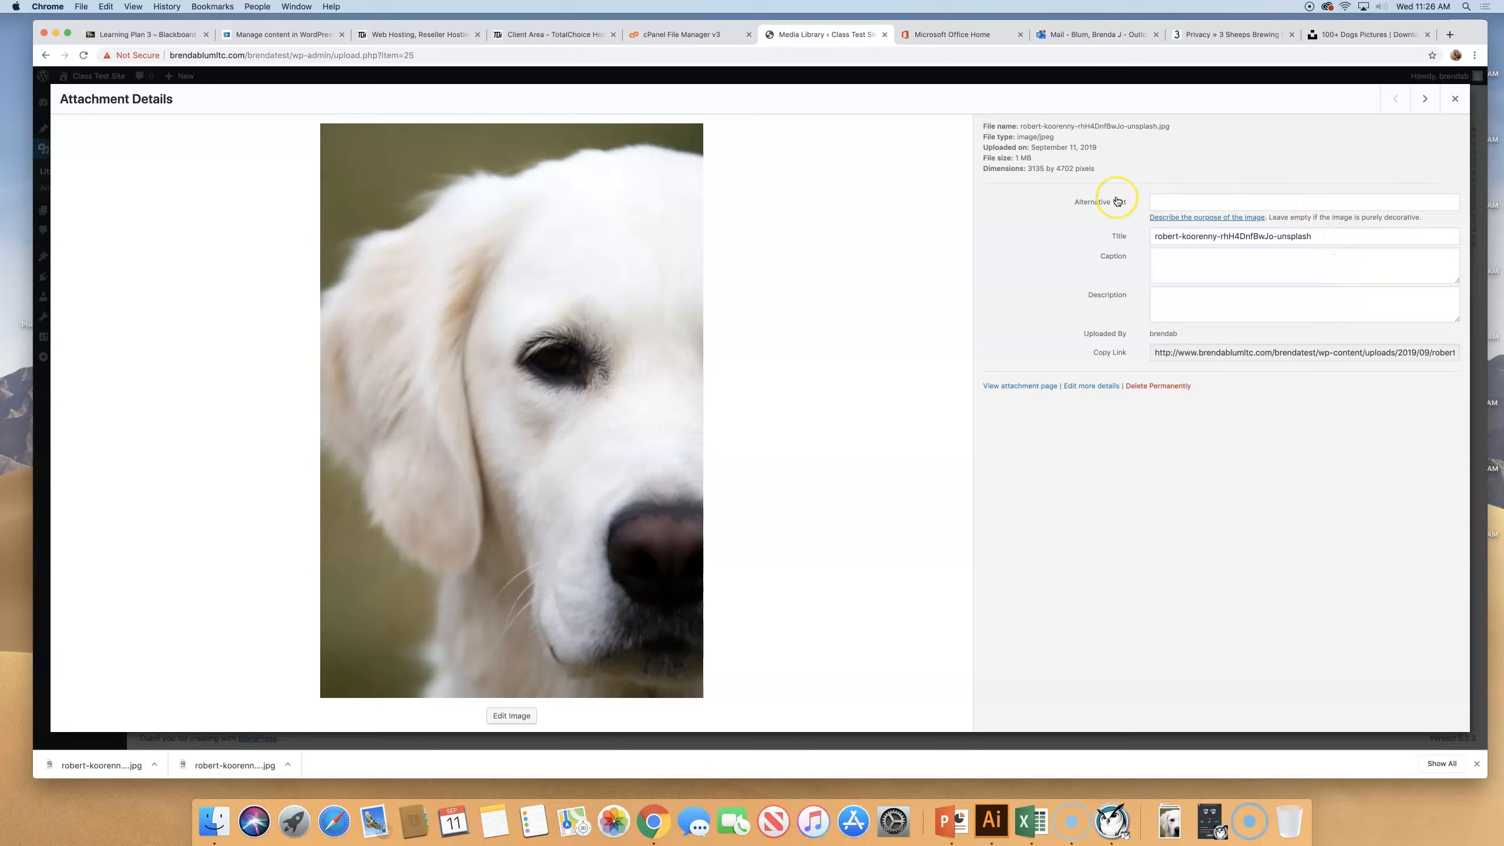
click(1166, 197)
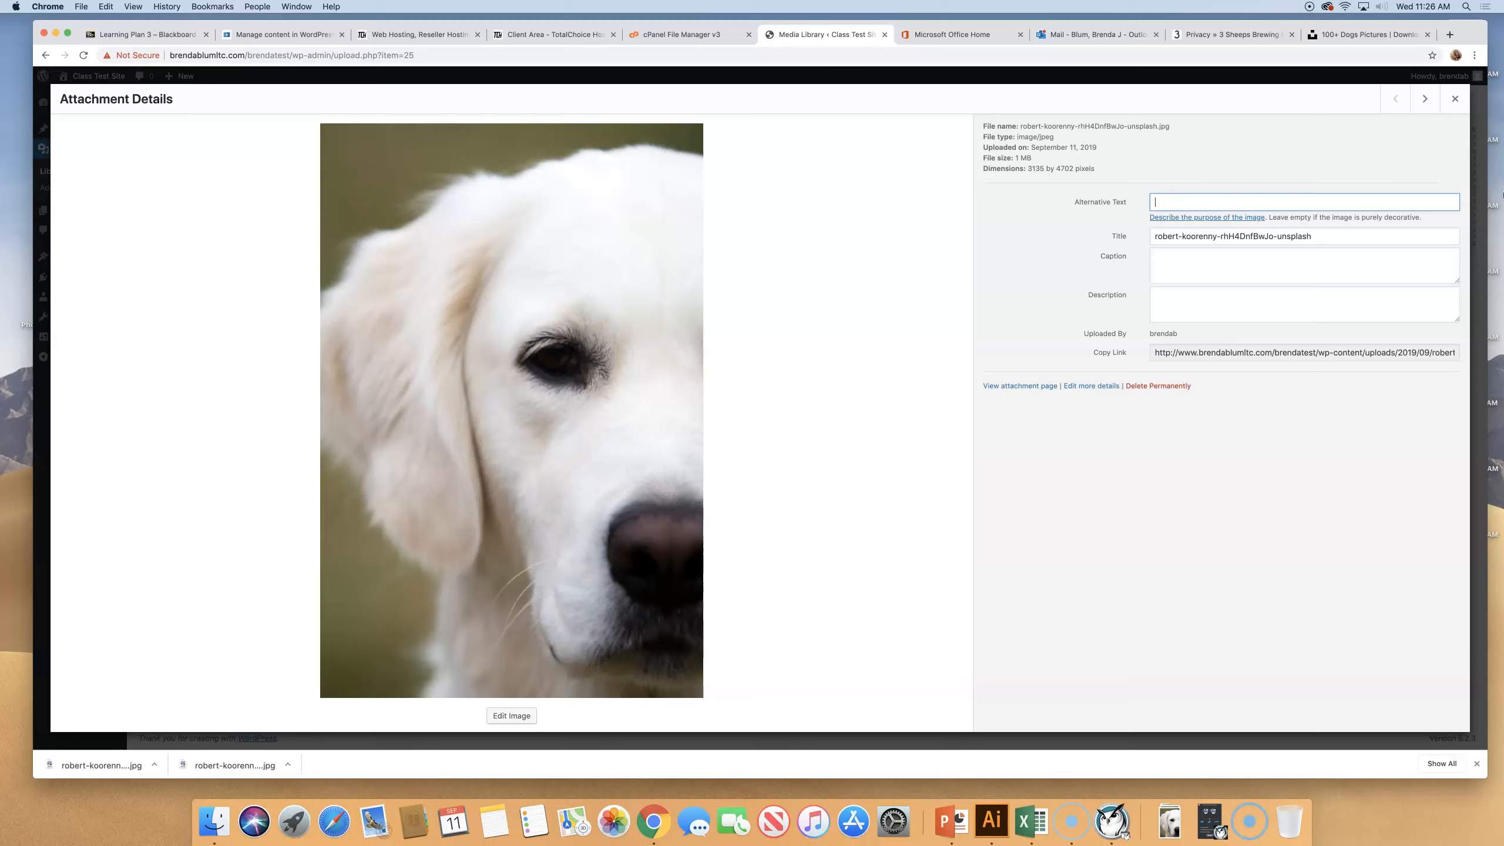
text(ace of a dog)
click(1172, 264)
text(Photo by Robert Koorenny on Unsplash)
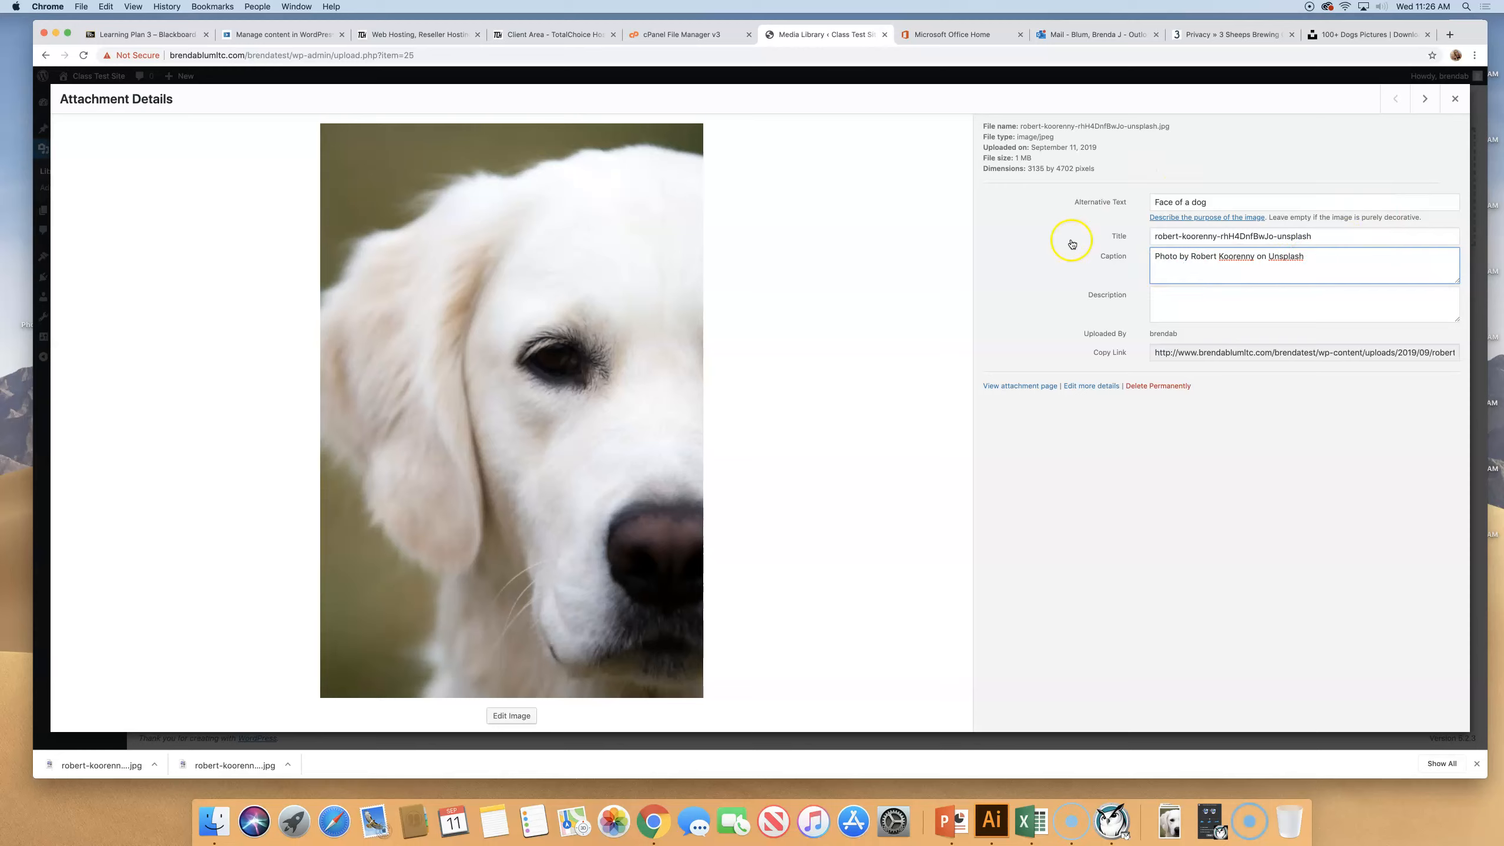
Step: Set the alternative text of yellowleaves_lakeoct08 to "lake michigan" and of tigerhead to "Tiger"
click(1433, 101)
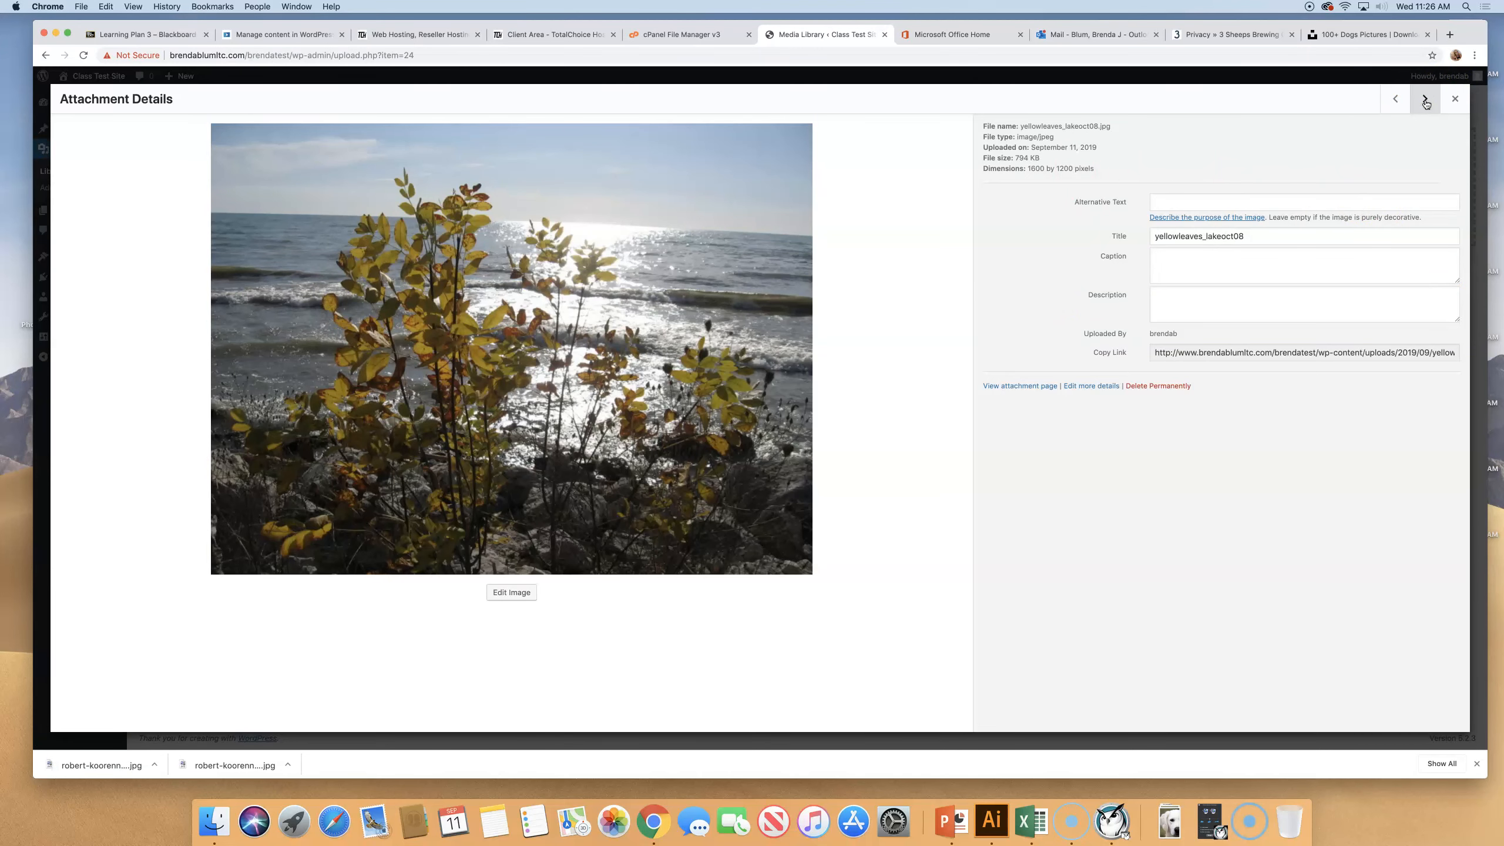
click(1187, 202)
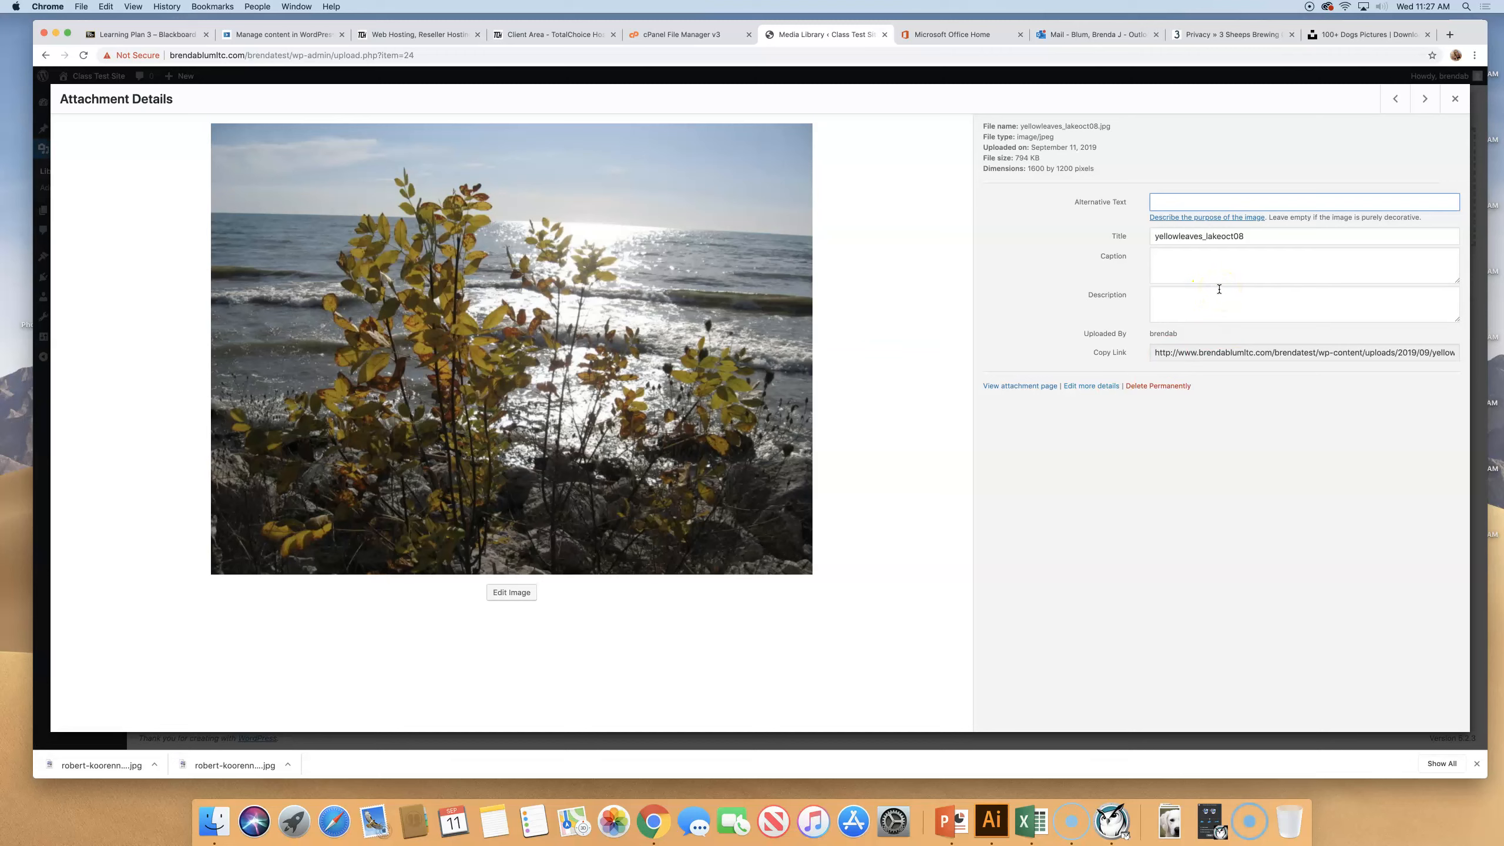
text(lake michigan)
click(1425, 100)
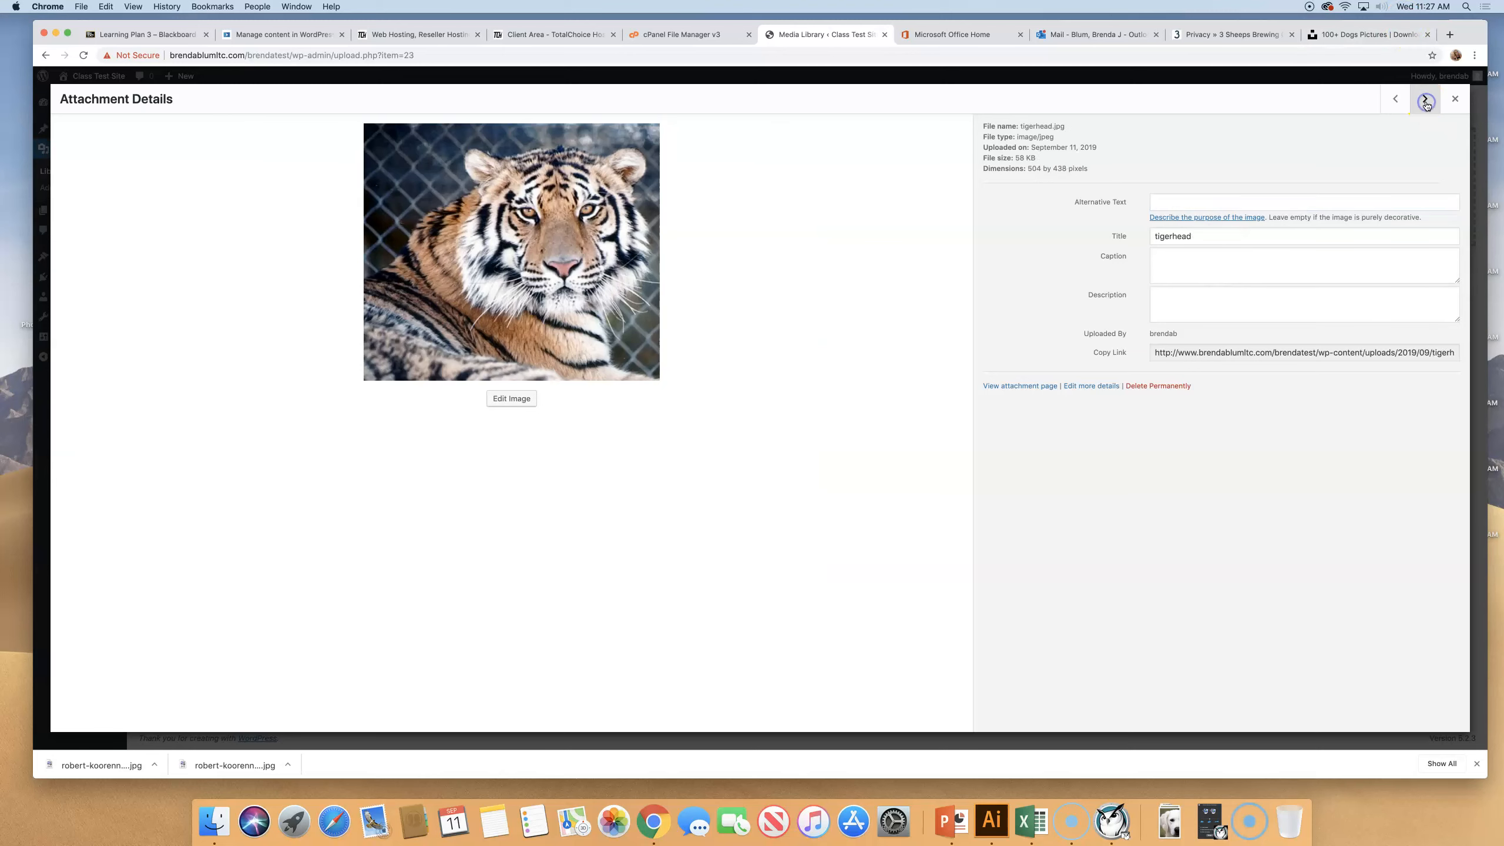
click(1216, 200)
text(Tiger)
Step: Set the alternative text of the Snowman image to "Snowman" and of Mums4Sale to "Mums"
click(1425, 97)
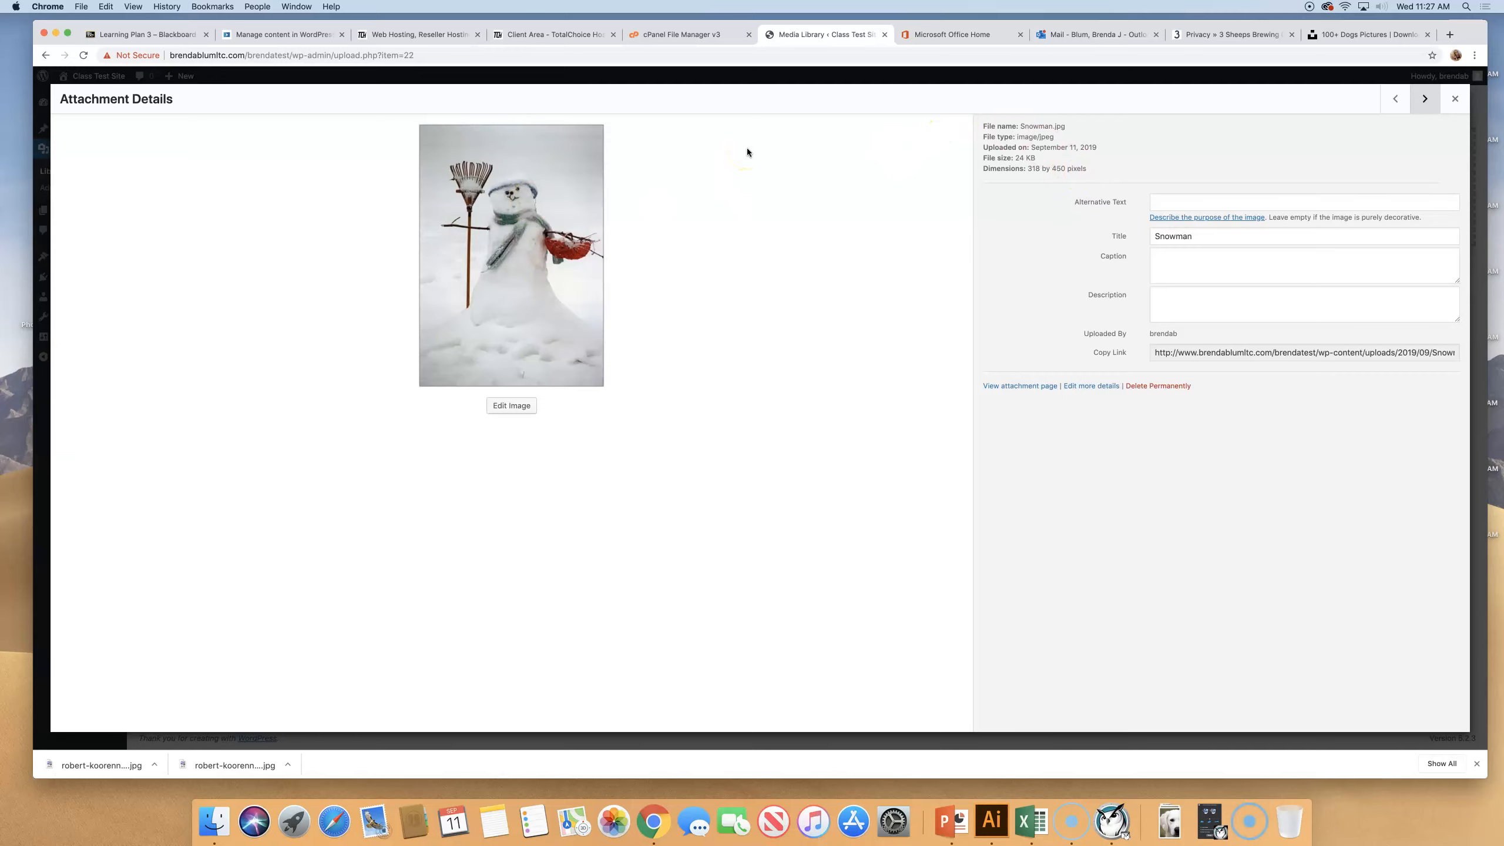
click(1153, 199)
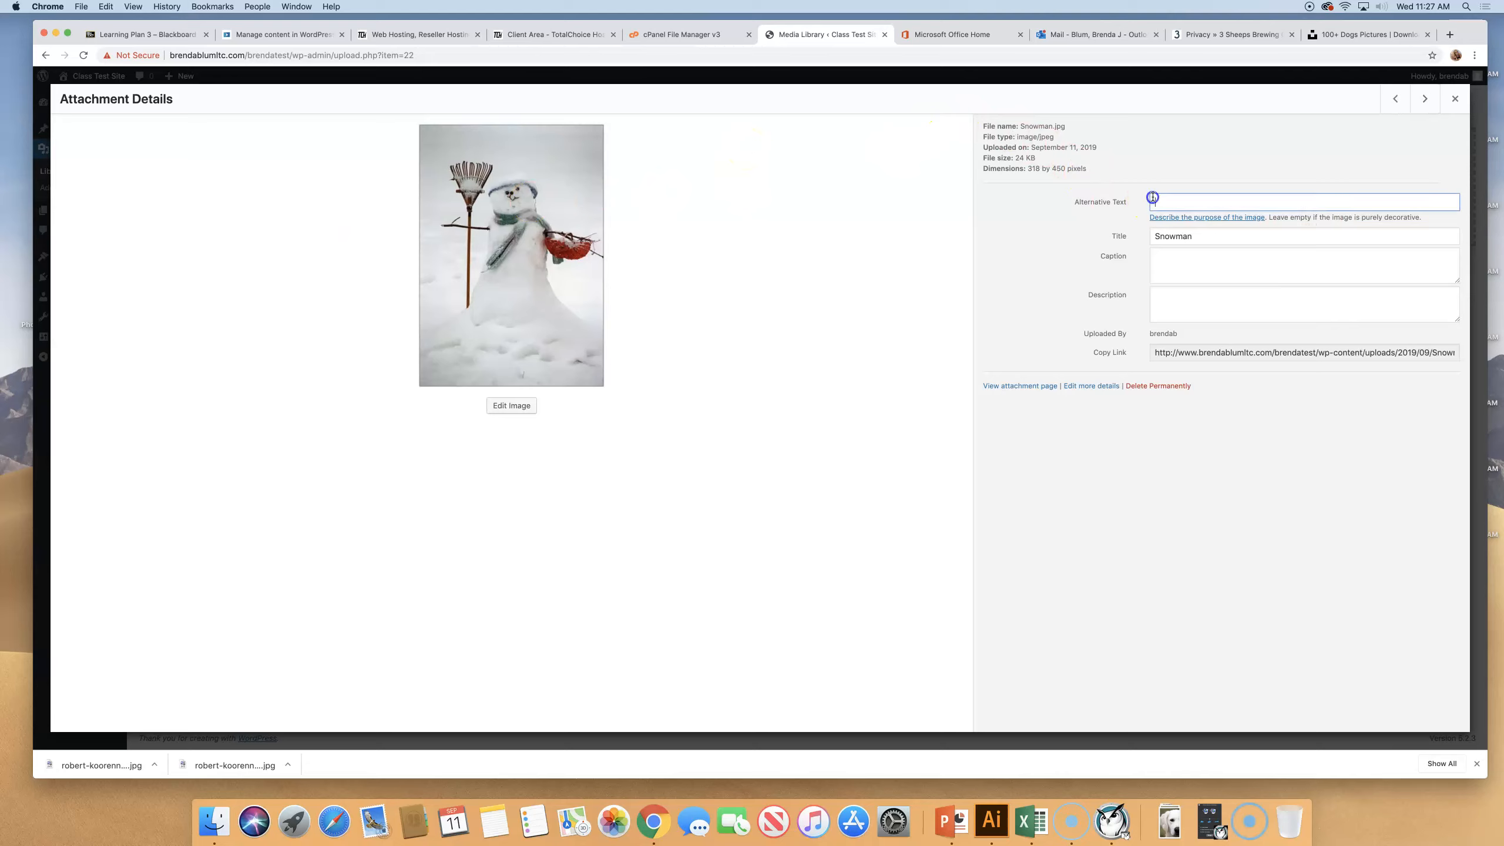
text(Snowman)
click(1427, 98)
click(1208, 205)
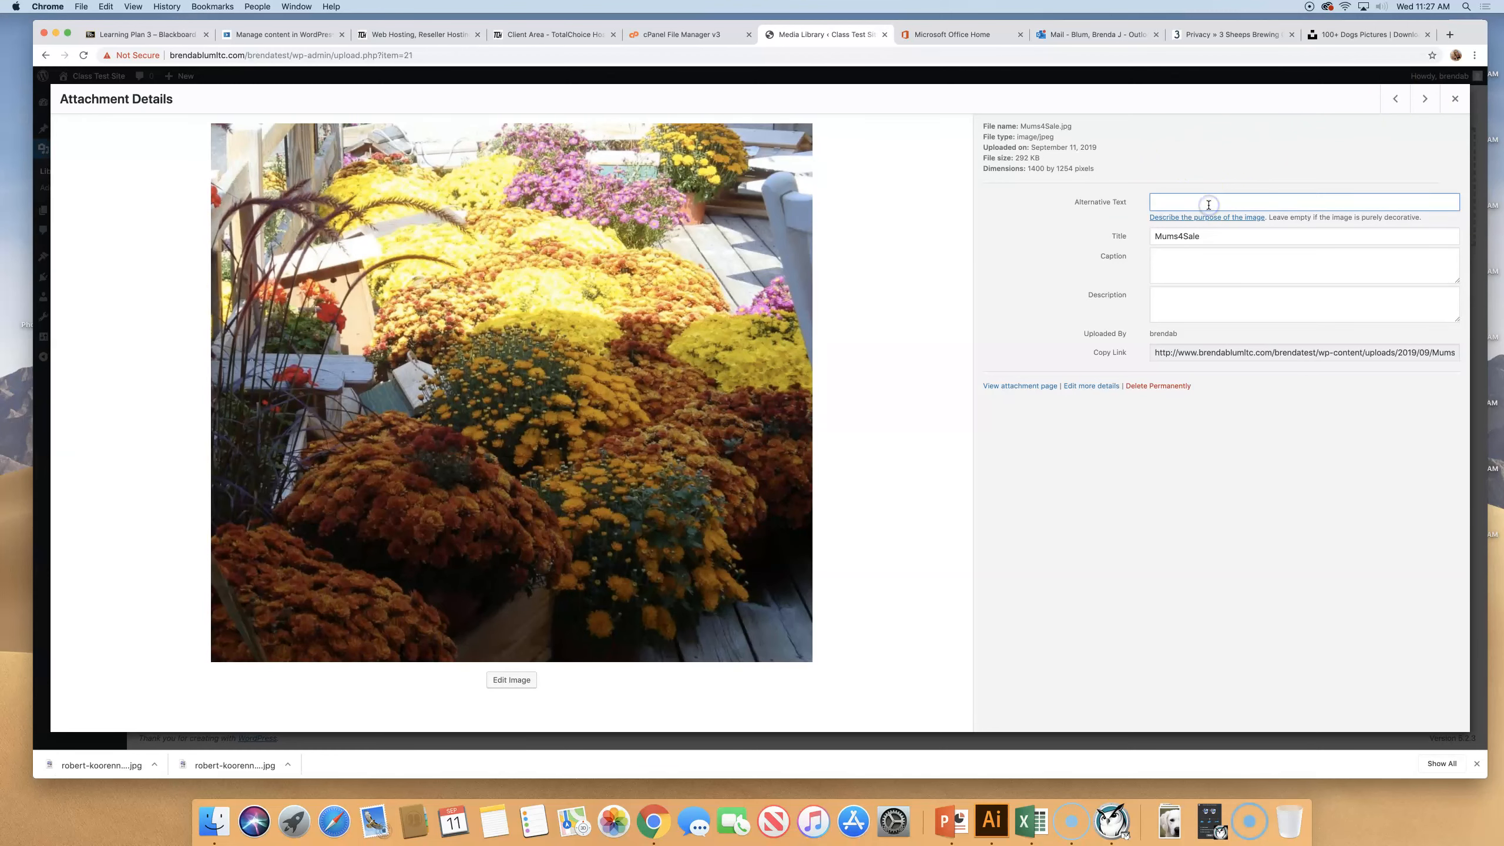
text(Mums)
Step: Set the alternative text of gradhats to "Graduates" and of CalmLakeMich09 to "Lake Michigan"
click(1425, 99)
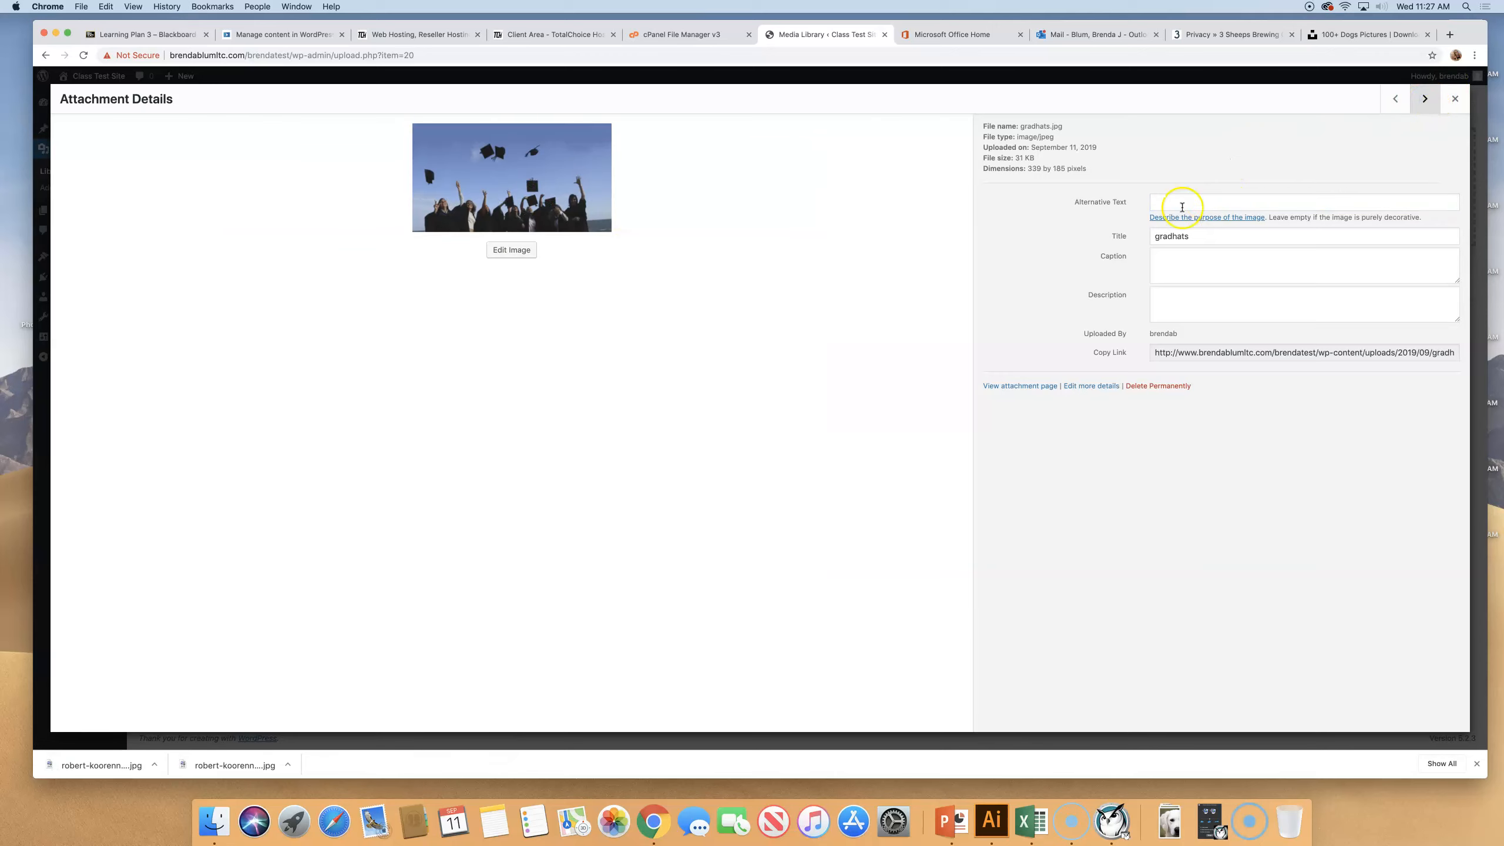
click(1166, 201)
text(Ga)
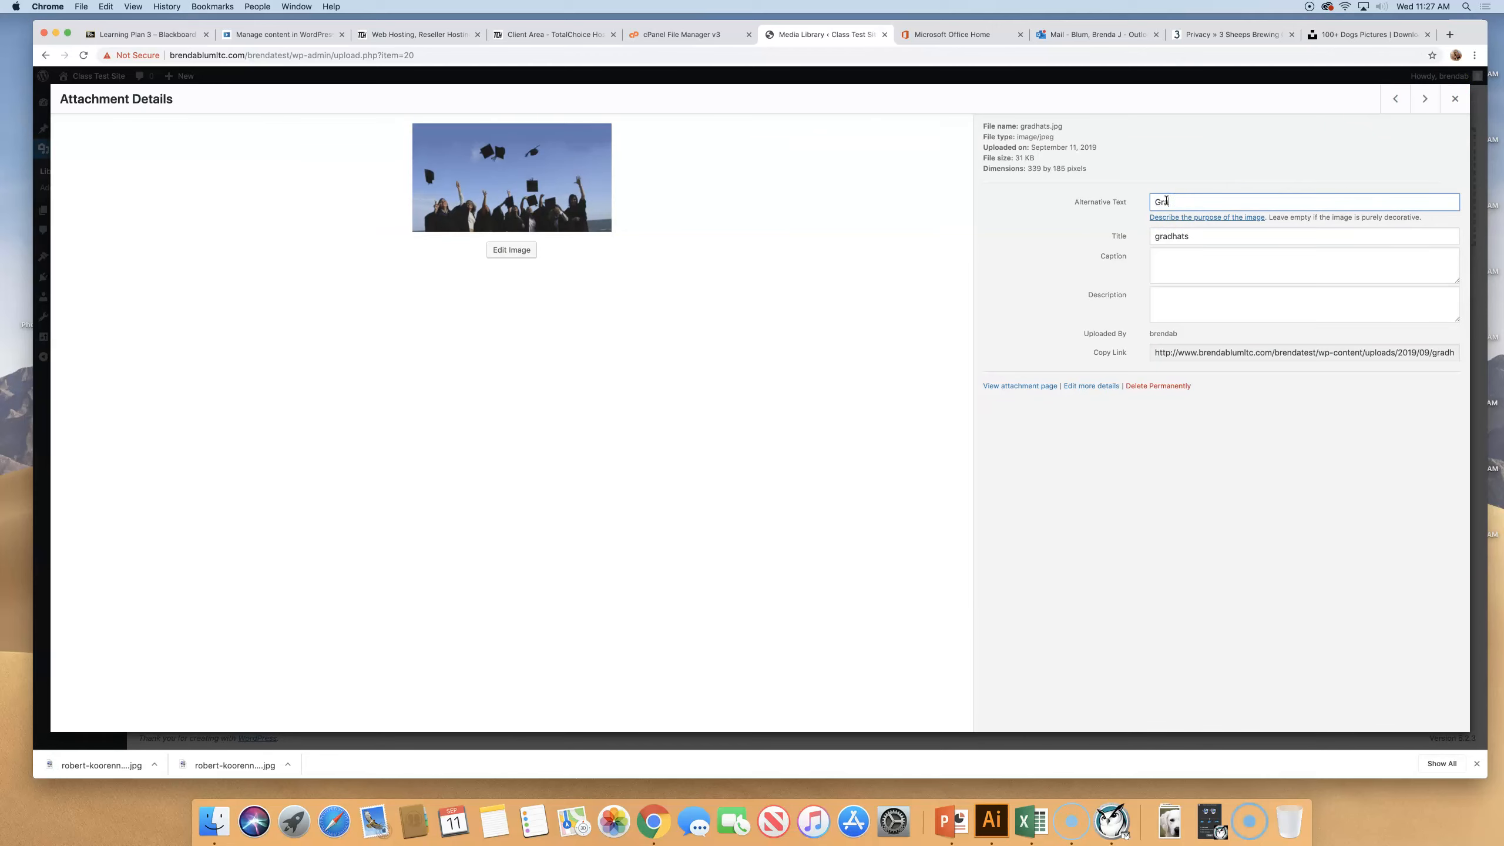
text(aduates)
click(1424, 99)
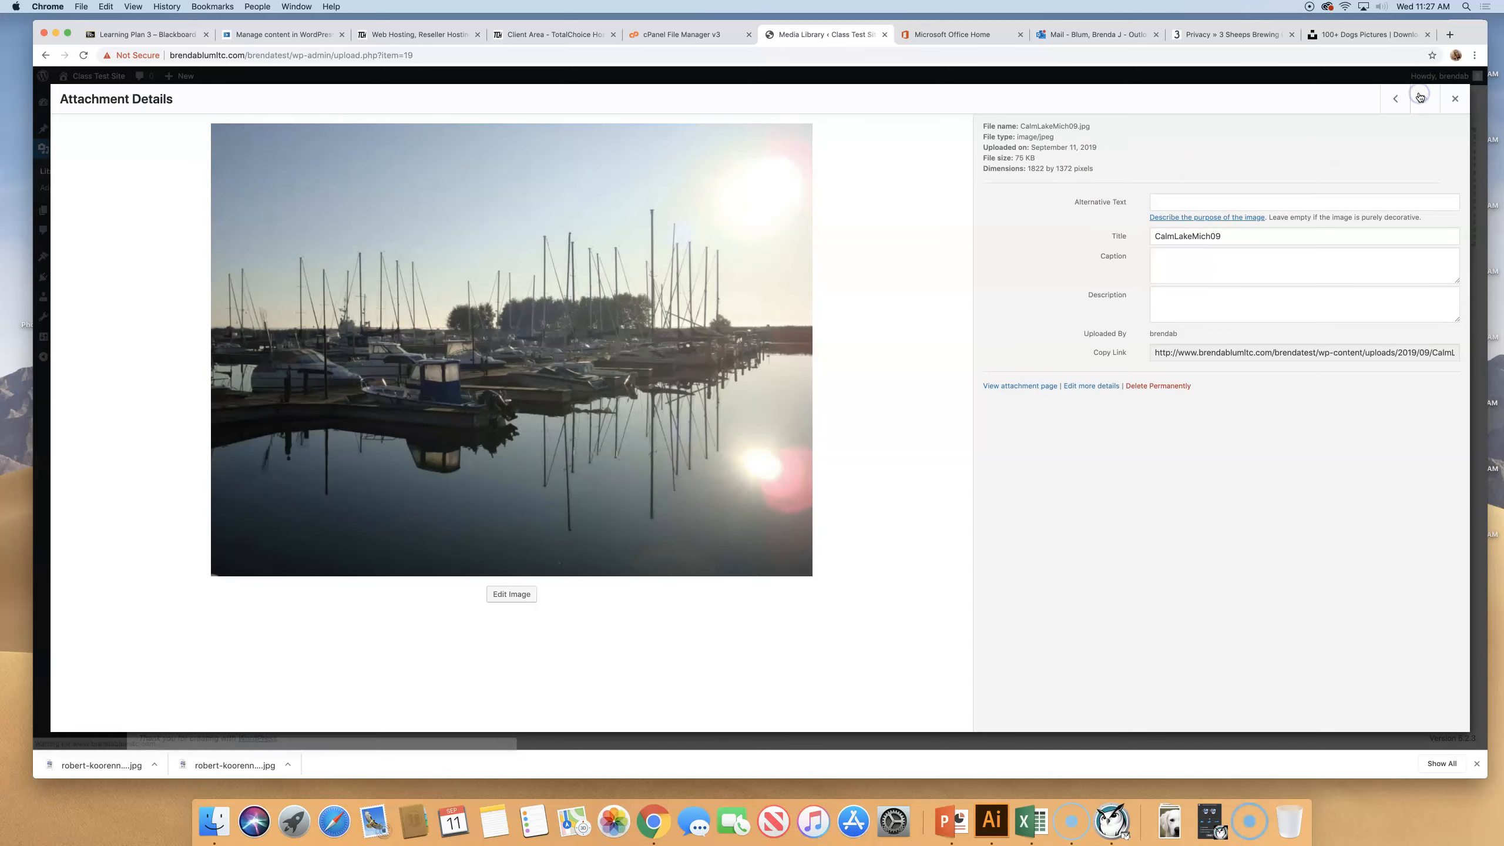
click(1184, 208)
text(Lake)
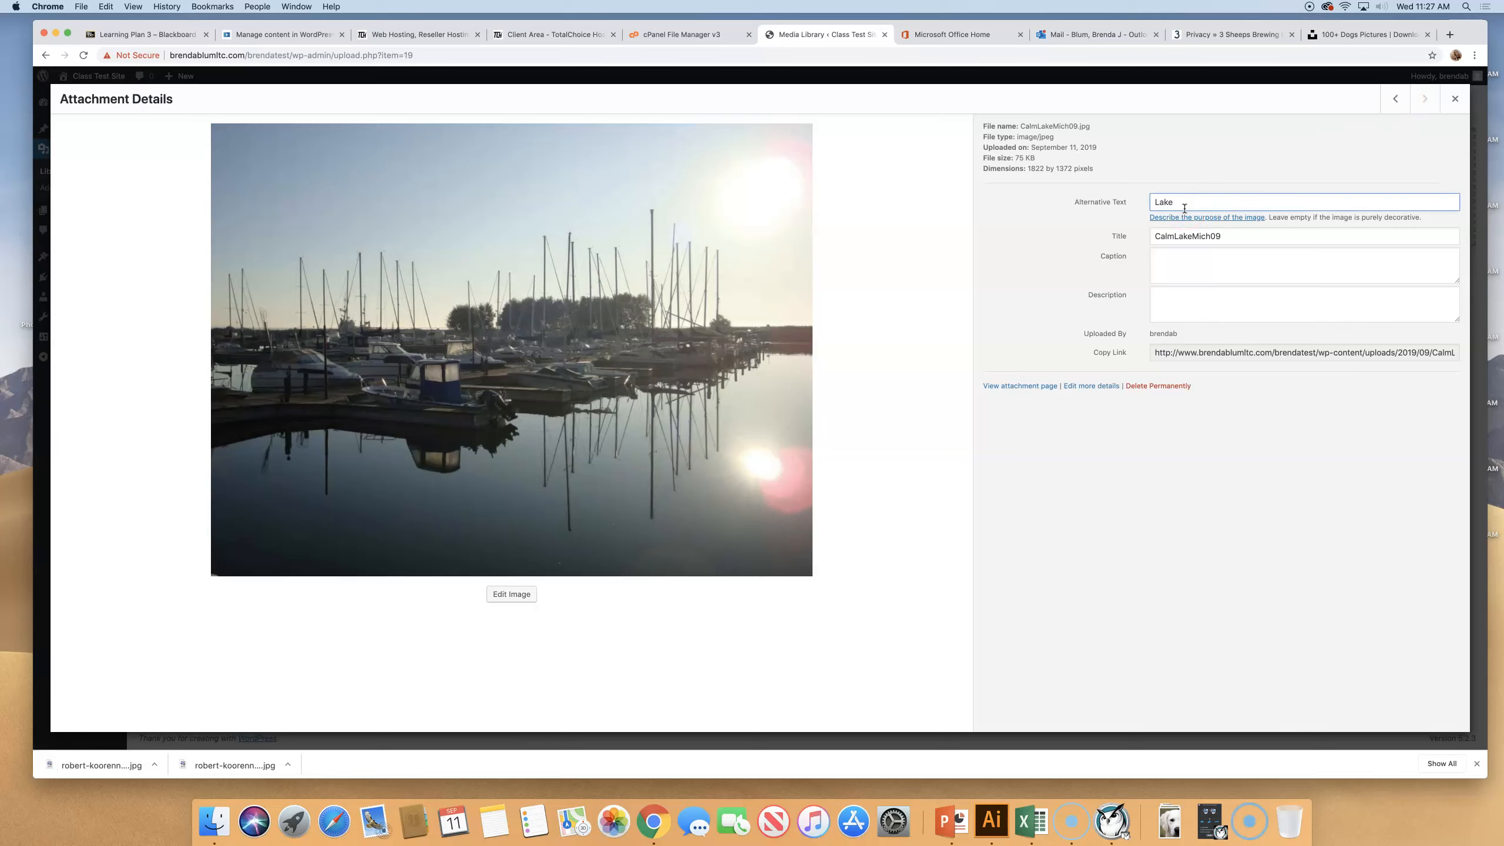
text( Michigan)
Step: Review the attachment details backwards through the images to the dog photo, and return to the library grid
click(1388, 101)
click(1390, 101)
click(1393, 100)
click(1393, 100)
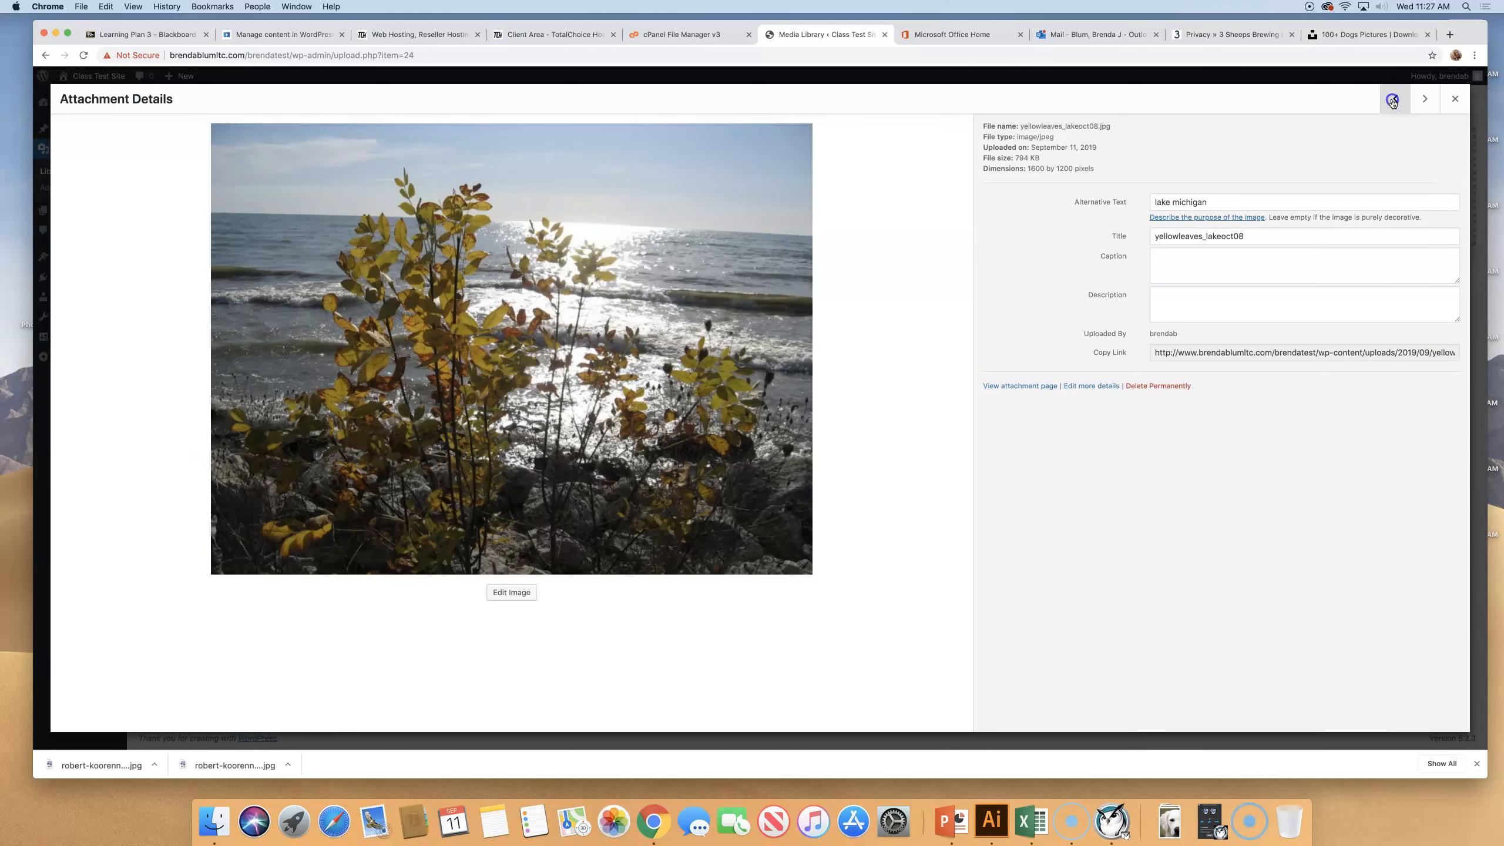
click(1392, 100)
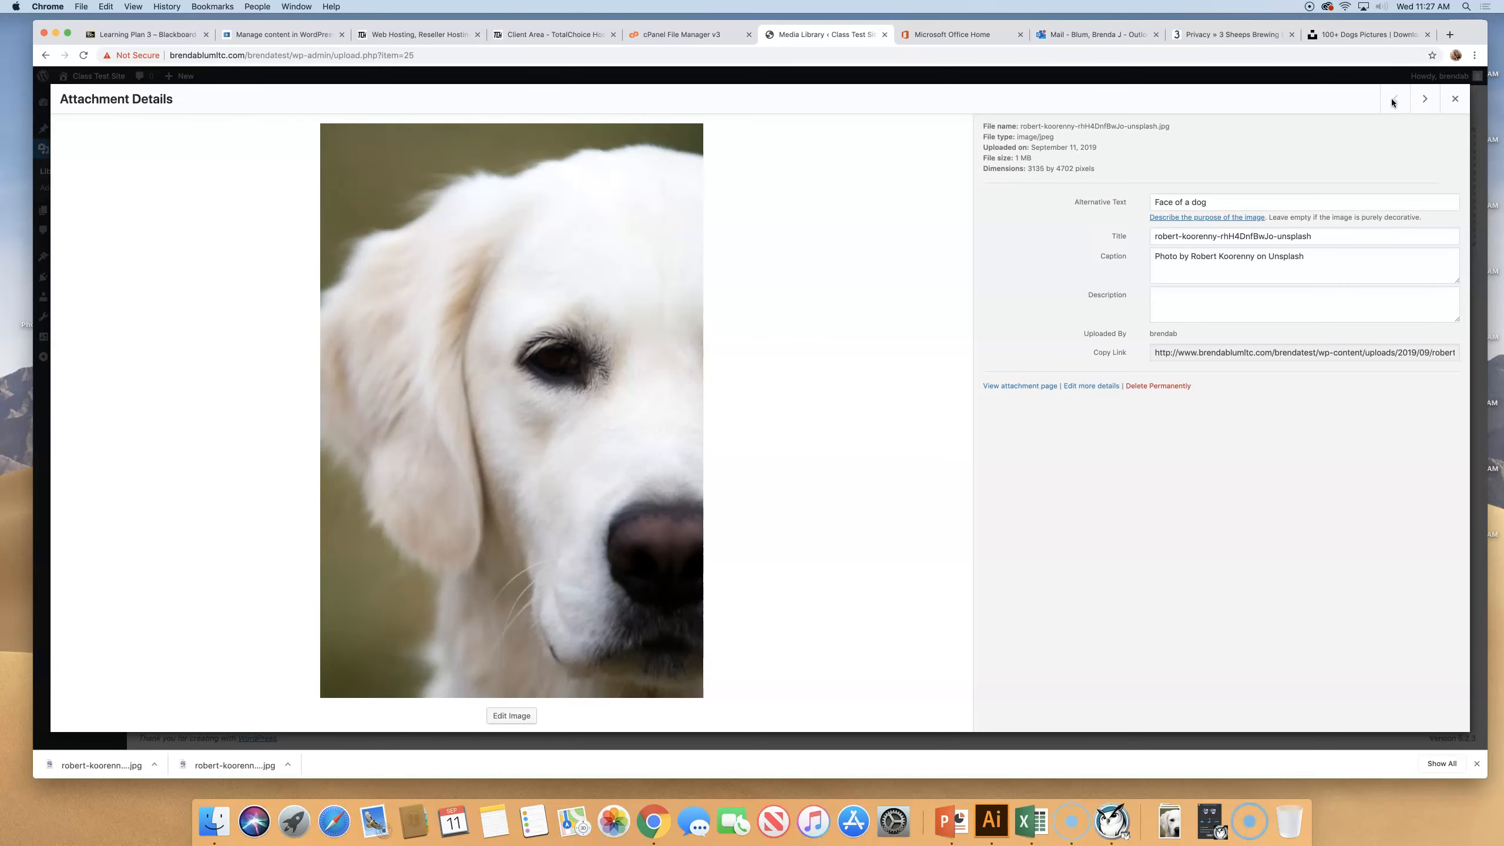
click(1454, 99)
click(1237, 391)
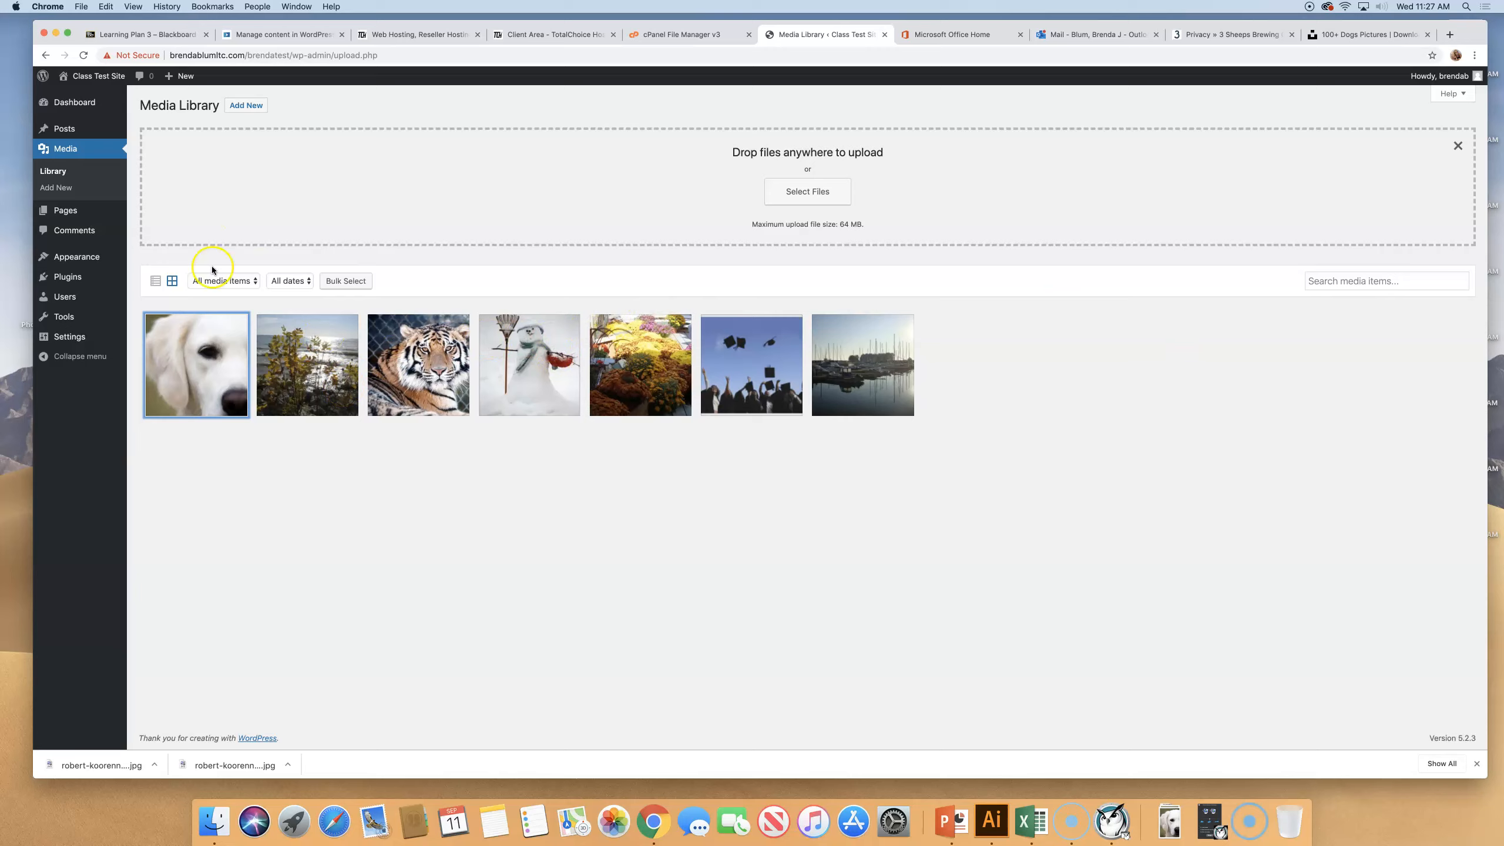
Step: Inspect the media type and date filter options of the Media Library
click(224, 282)
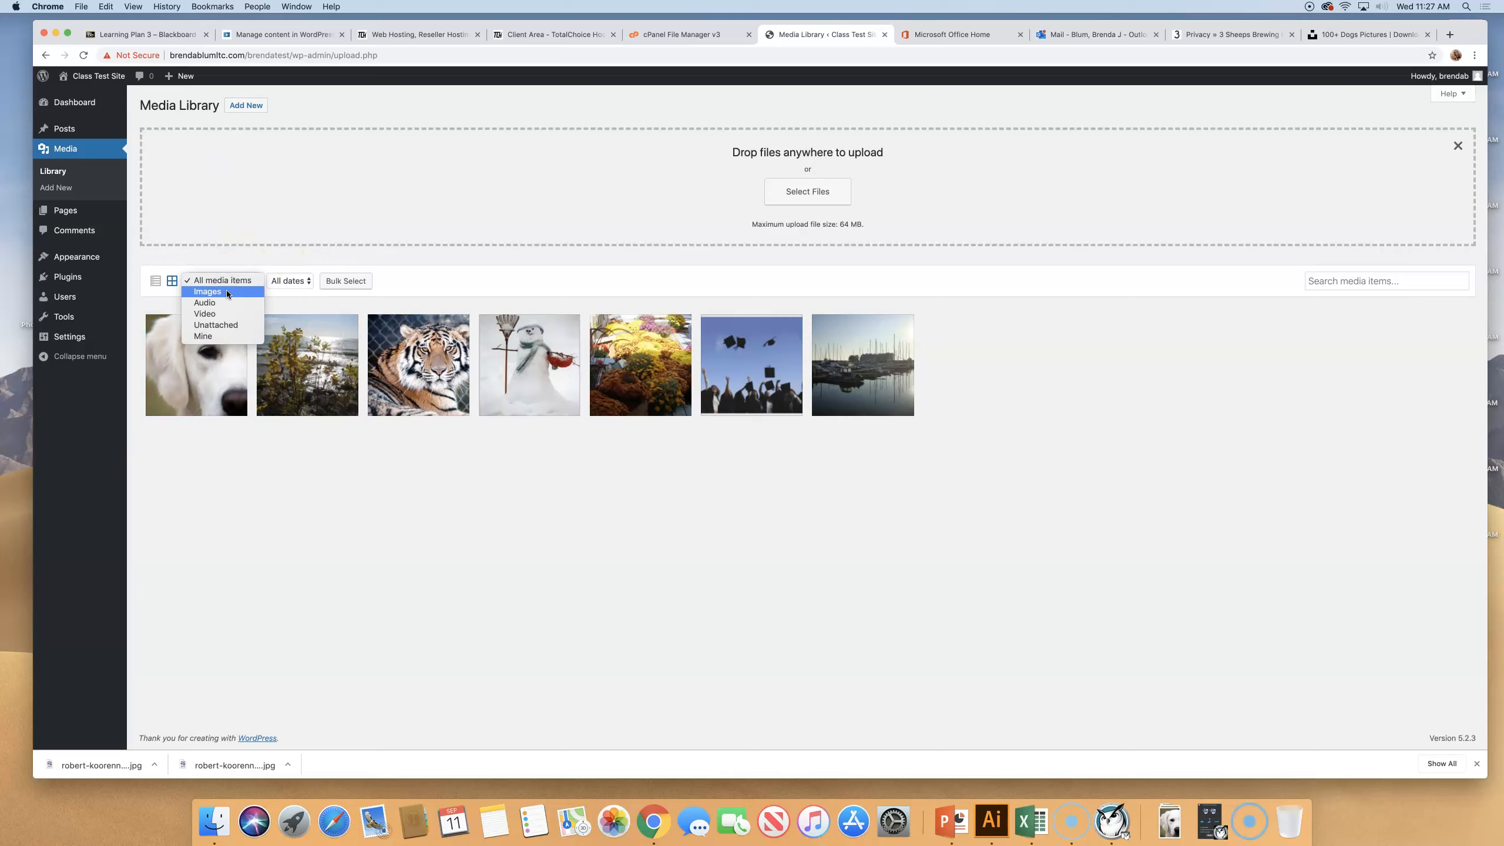
click(210, 314)
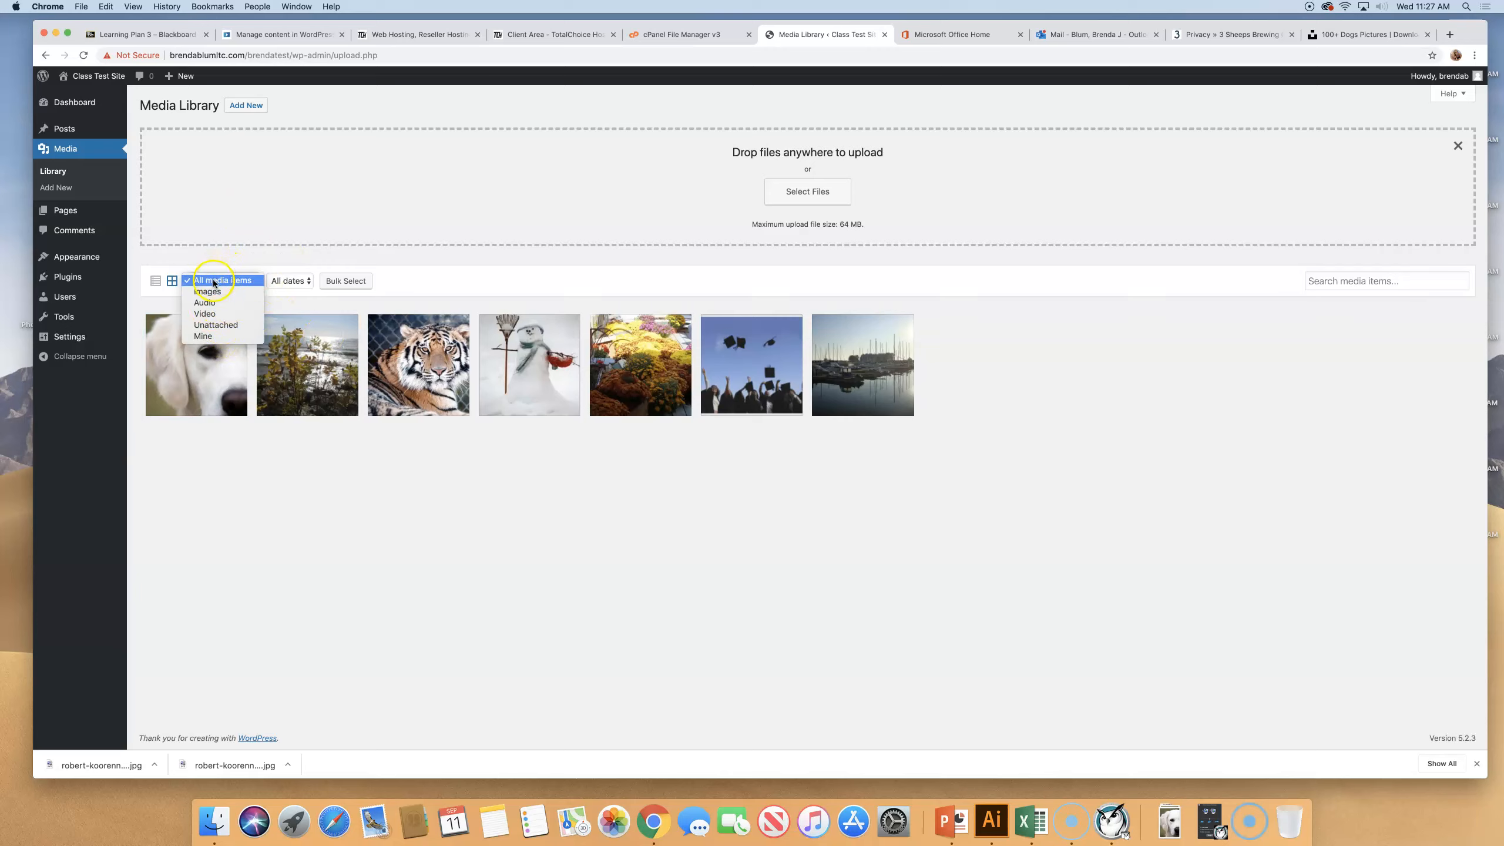
click(280, 283)
click(280, 283)
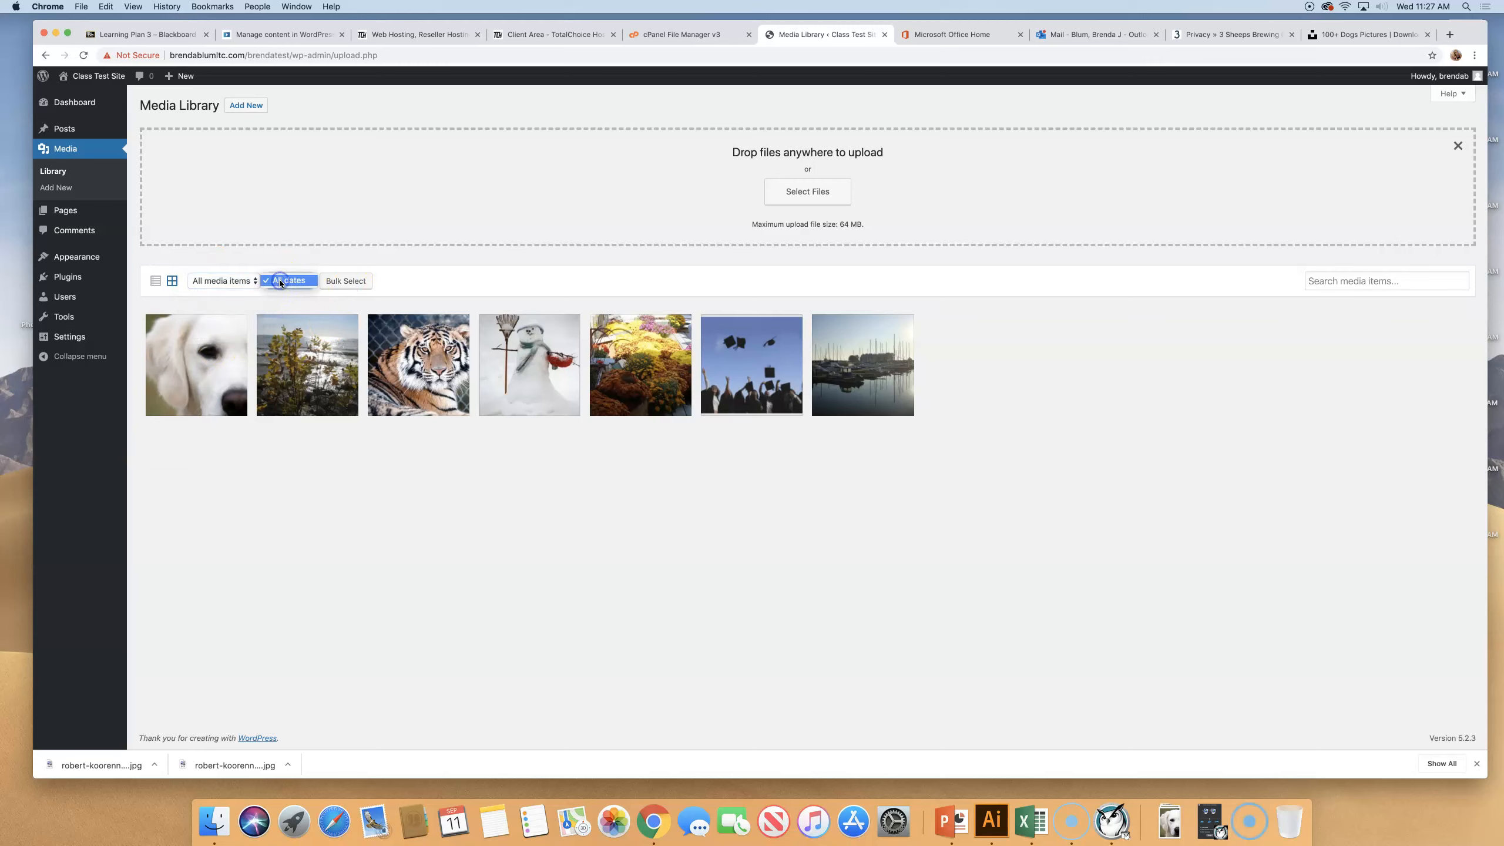
Step: View the Media Library as a list and return to the grid view
click(281, 284)
click(156, 281)
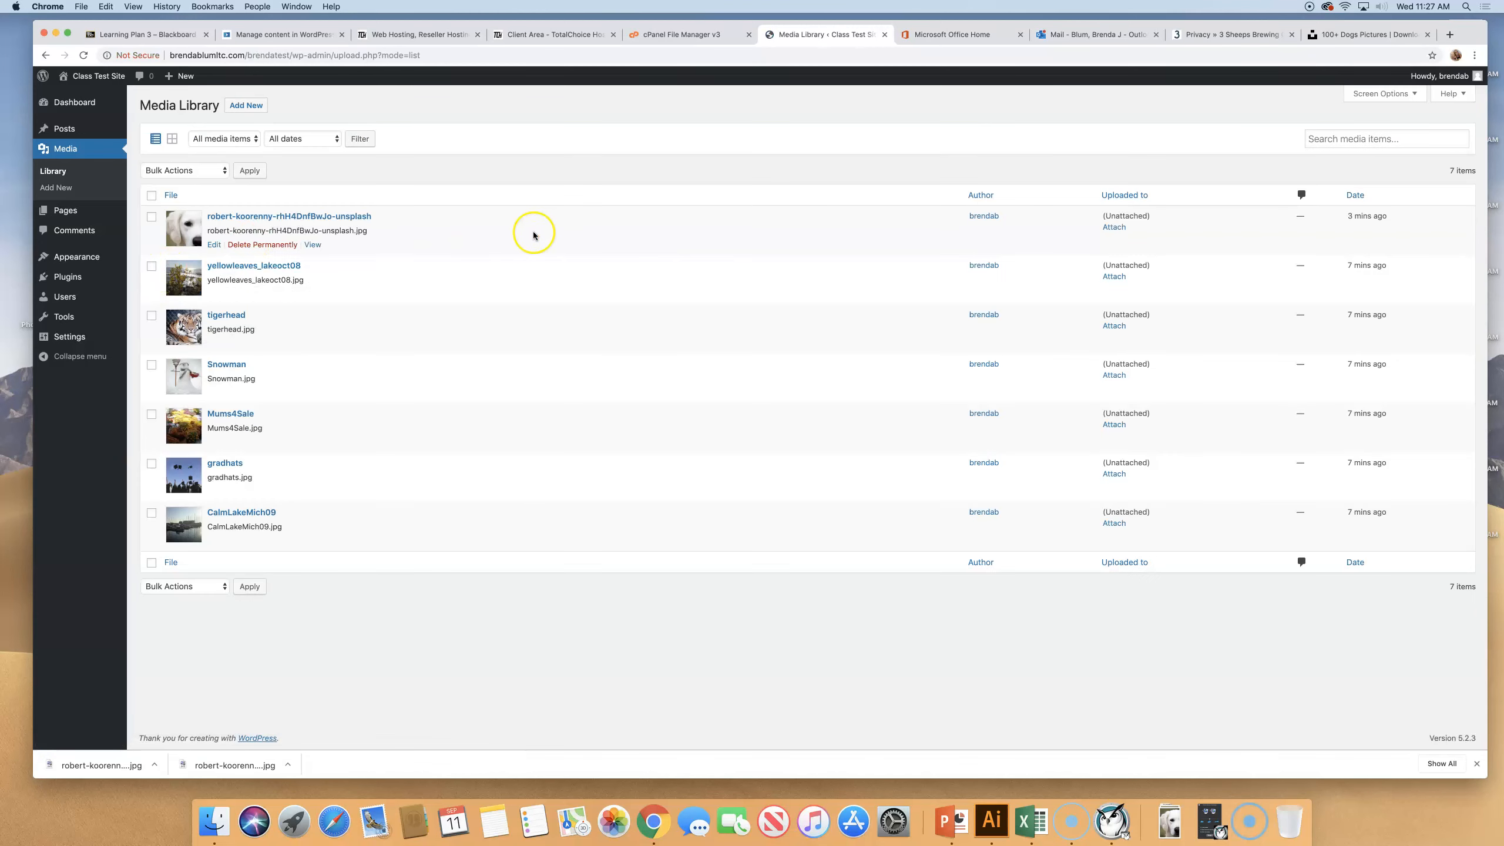
click(168, 140)
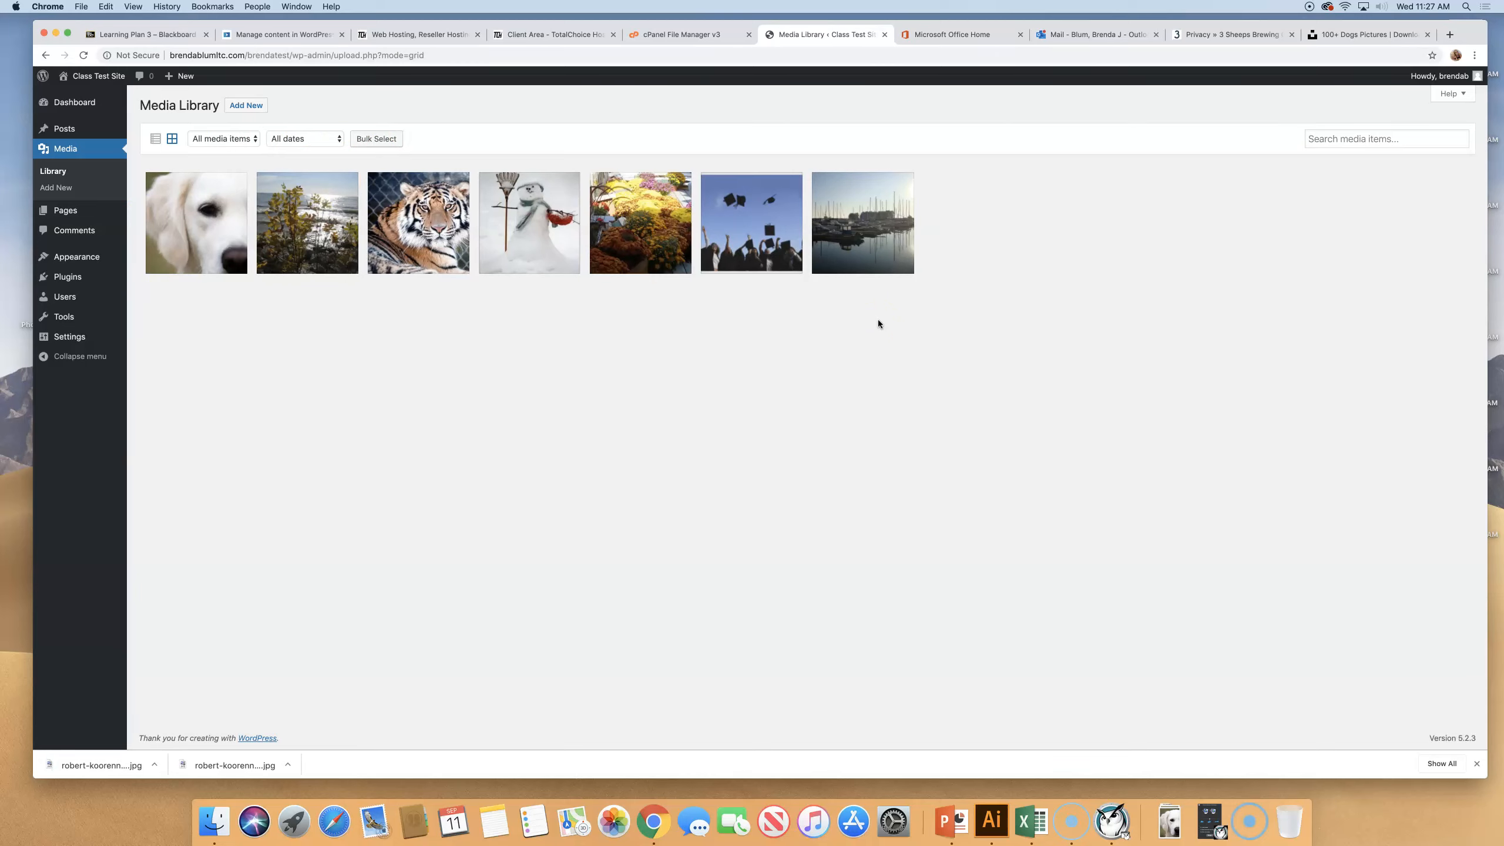
Step: Add a post category named "News" with the slug "news" and no parent category
click(67, 131)
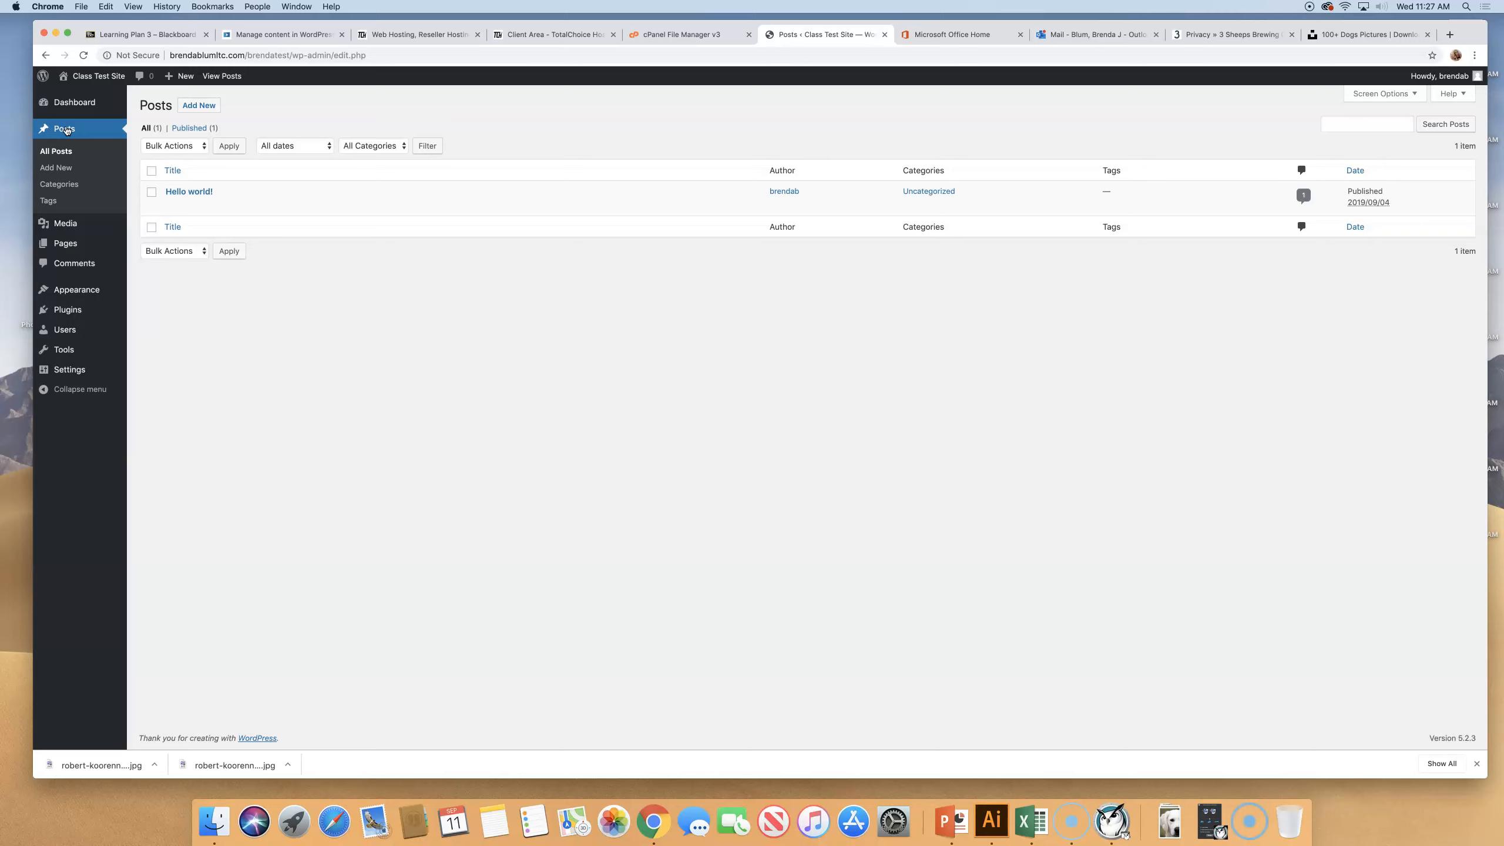
click(71, 186)
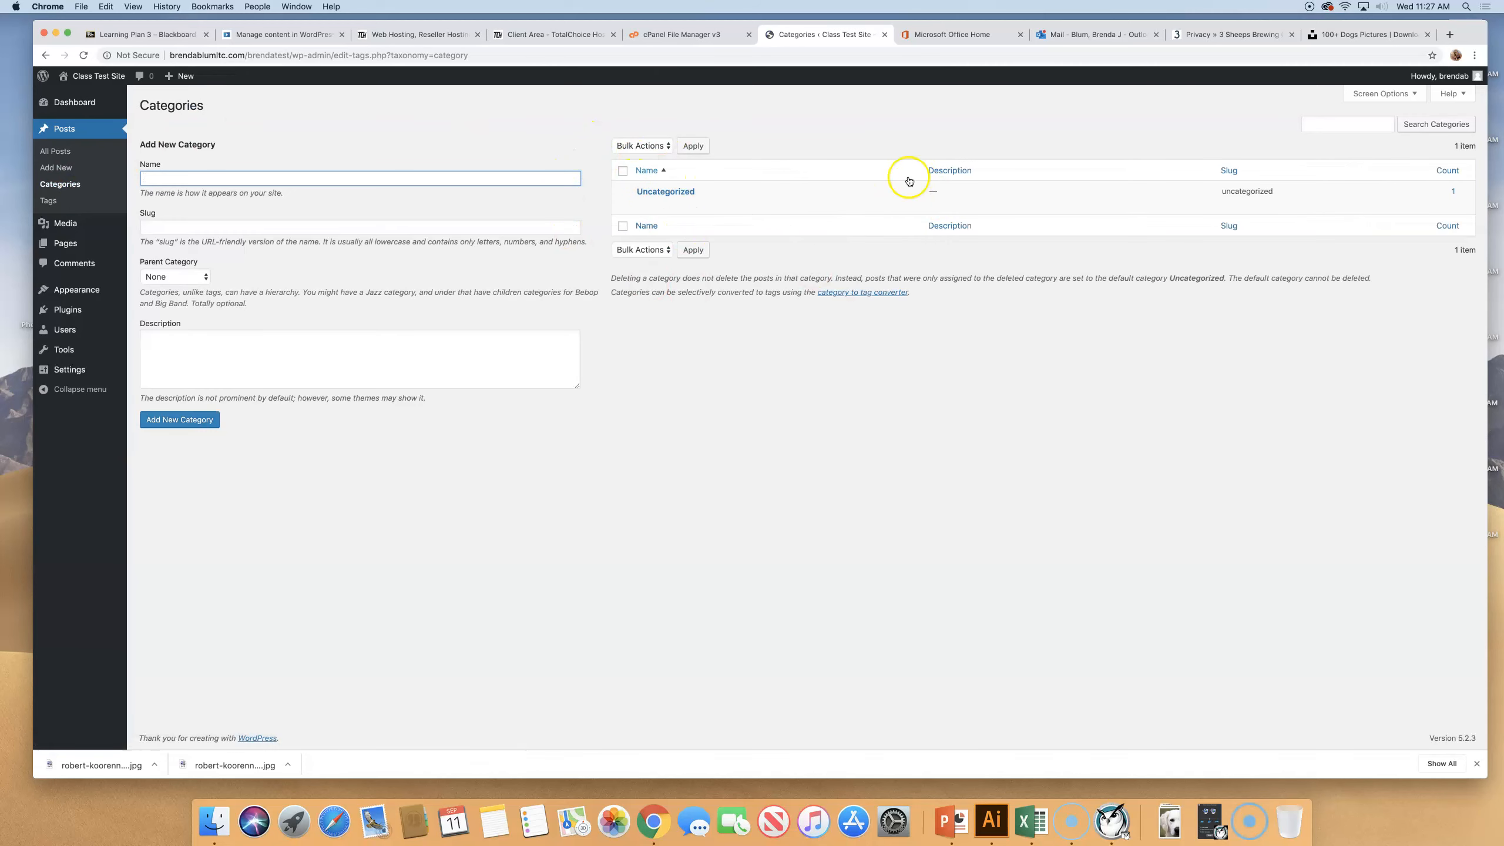
mouse_move(657, 195)
text(ews)
click(168, 226)
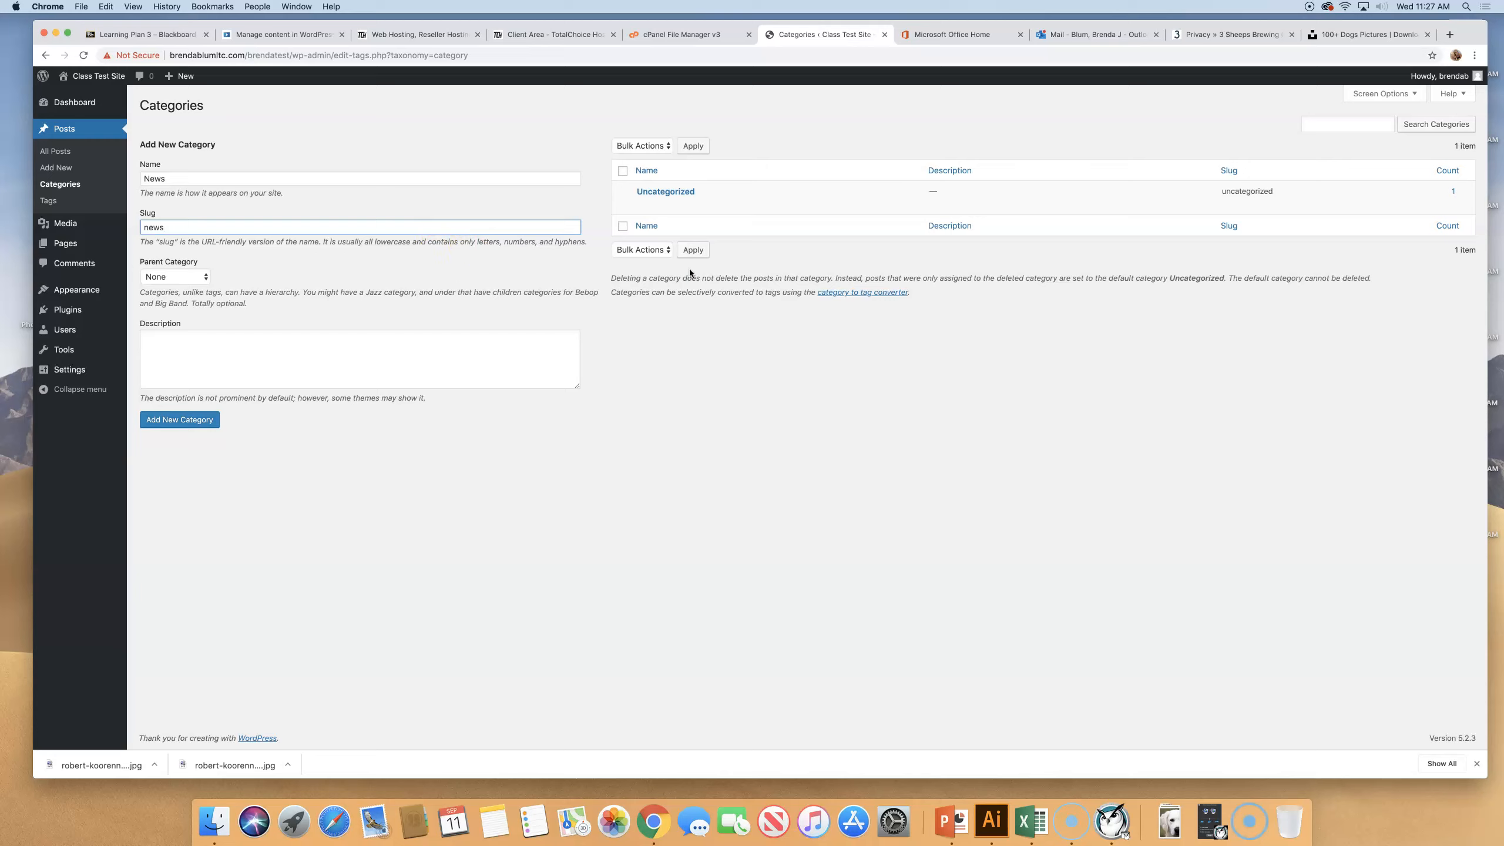
click(386, 227)
click(153, 276)
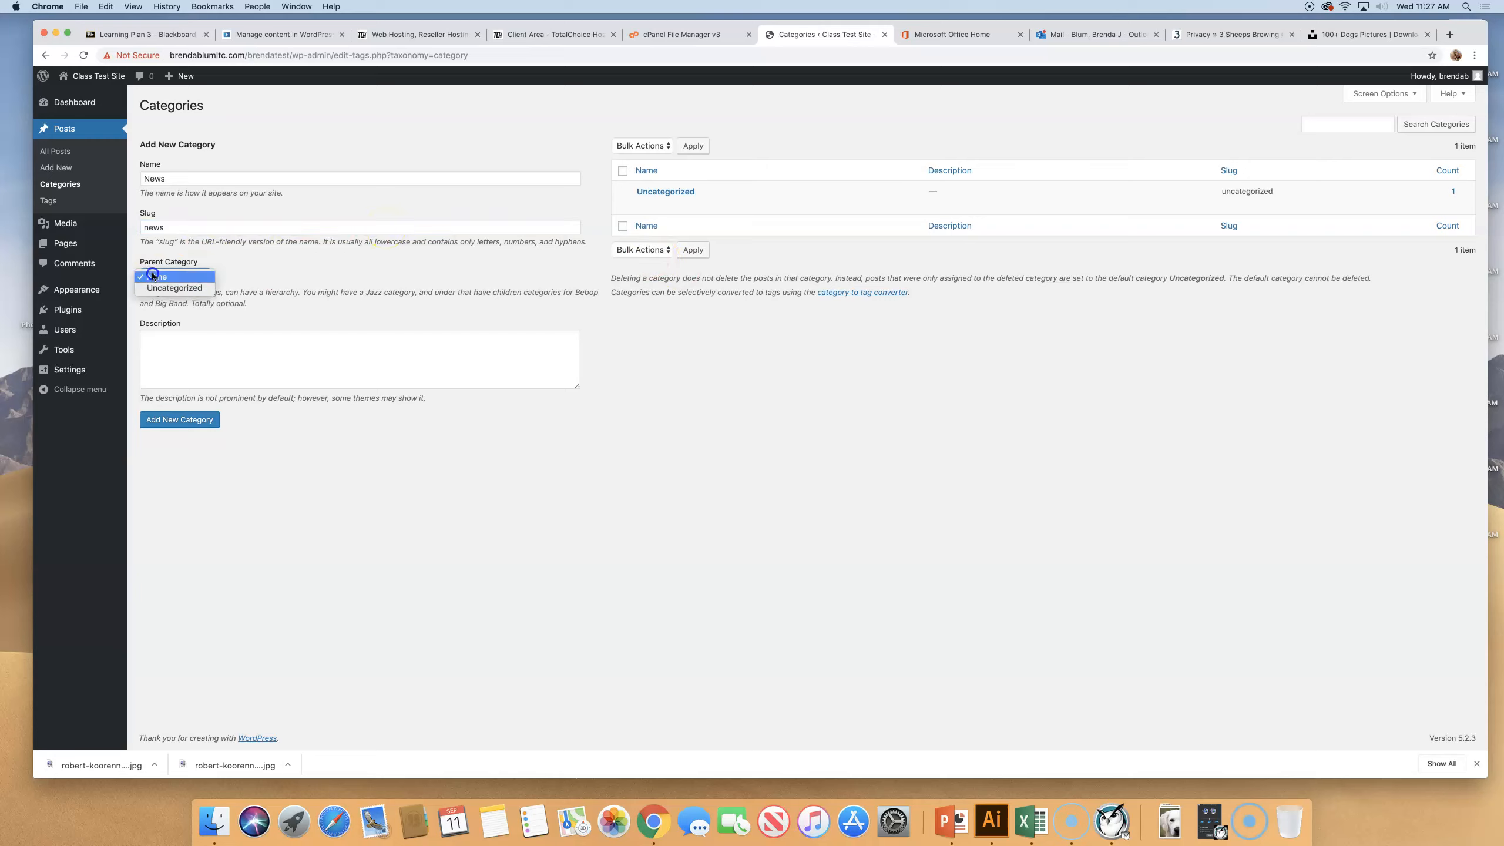
click(153, 276)
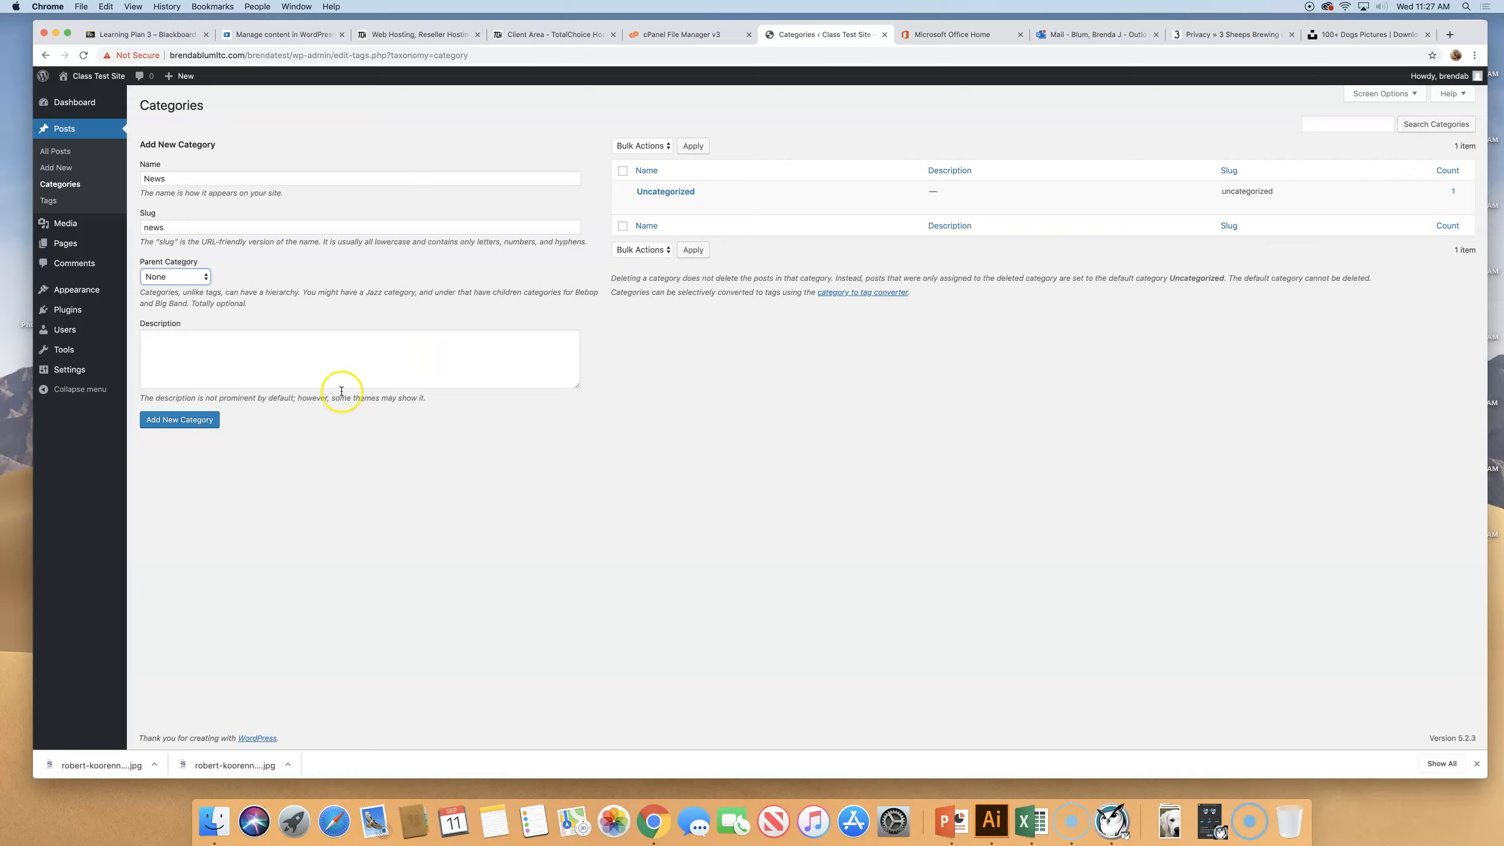
click(180, 422)
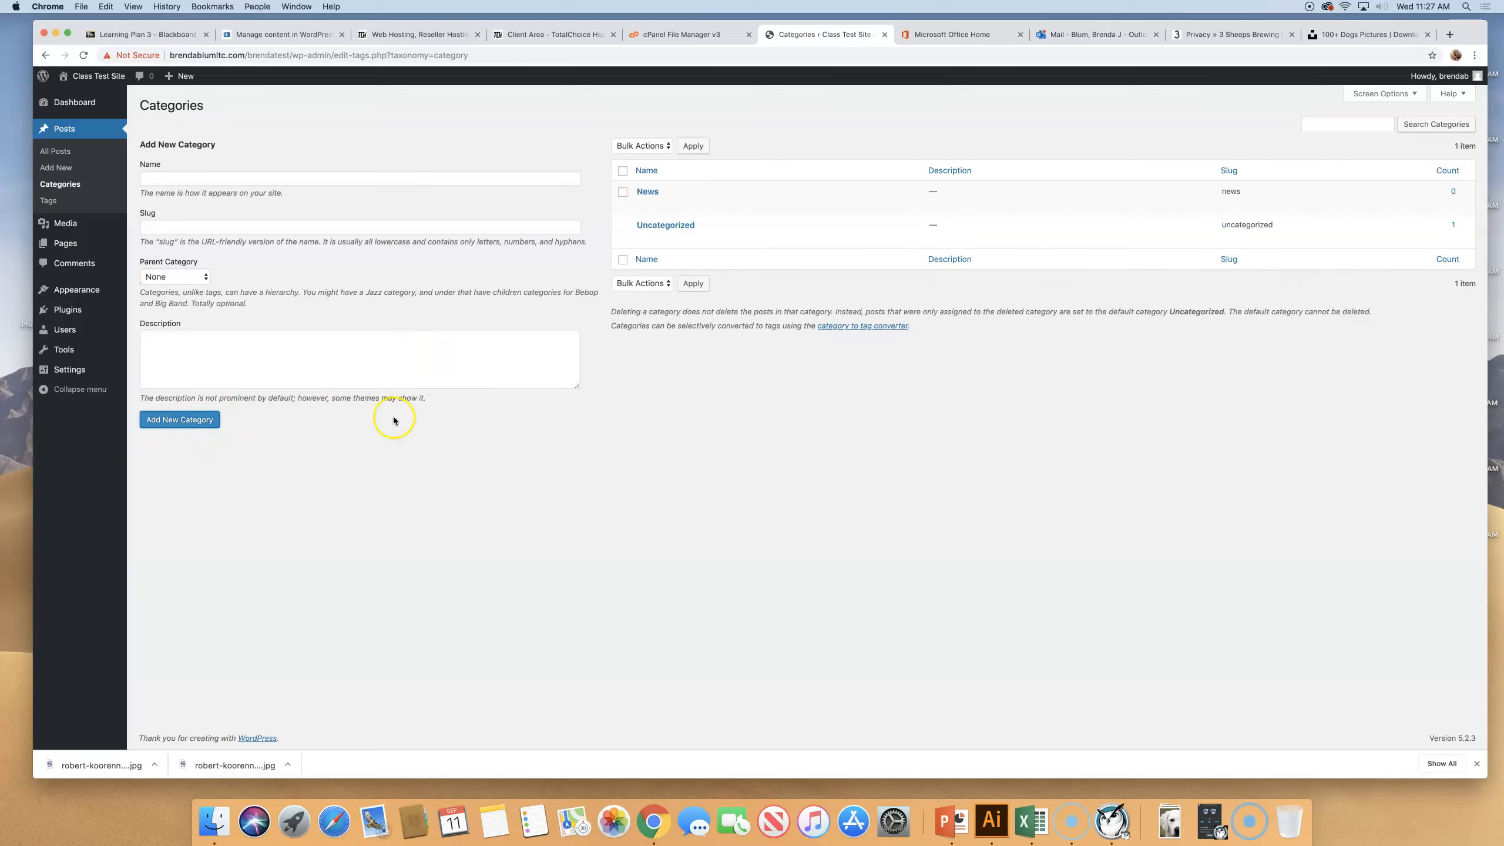
Step: Add a second post category named "Specials" with the slug "specials"
click(206, 174)
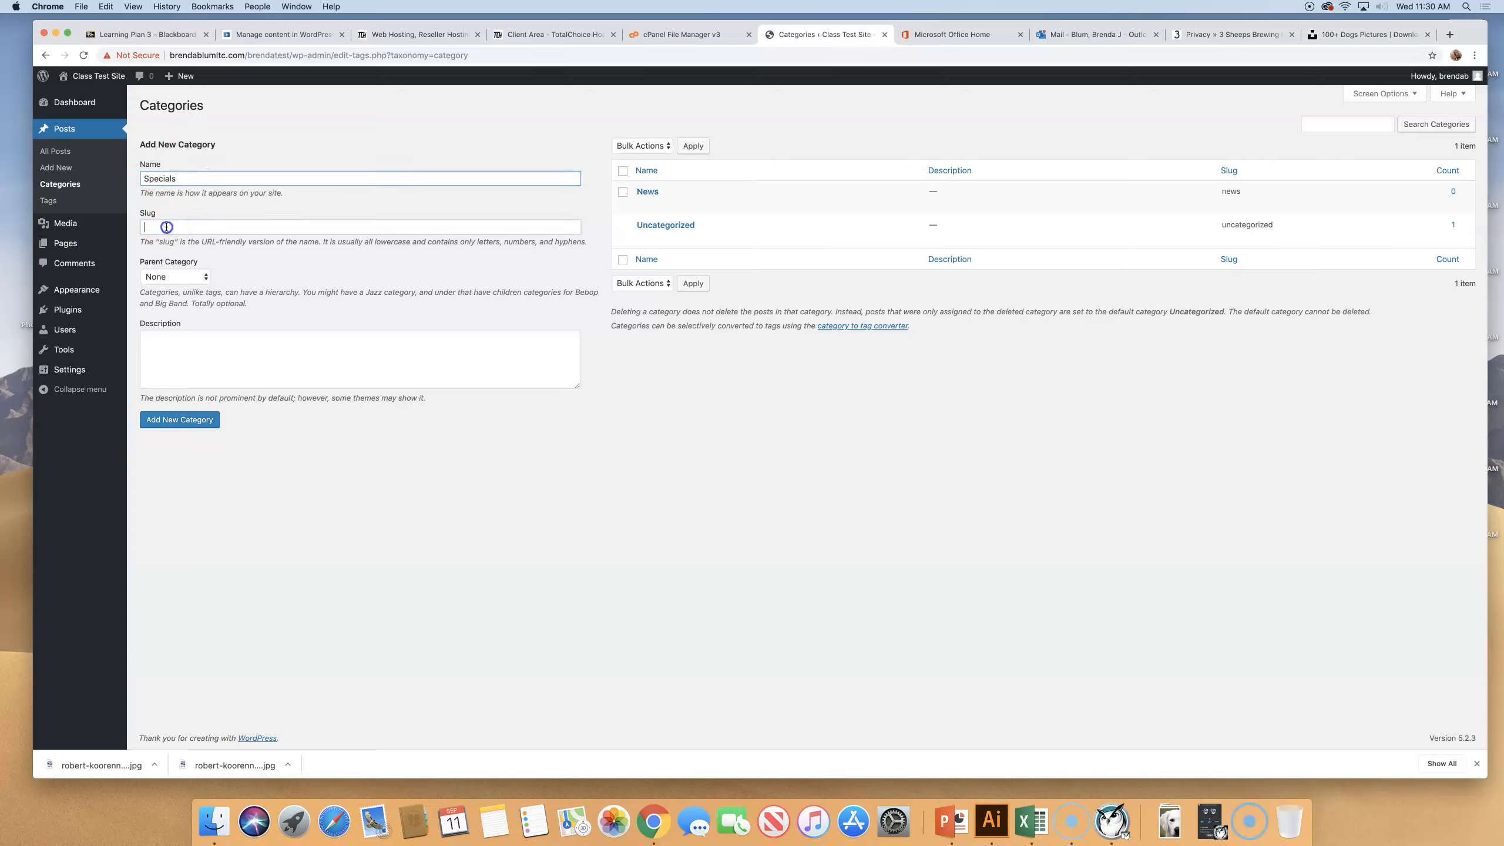
click(167, 227)
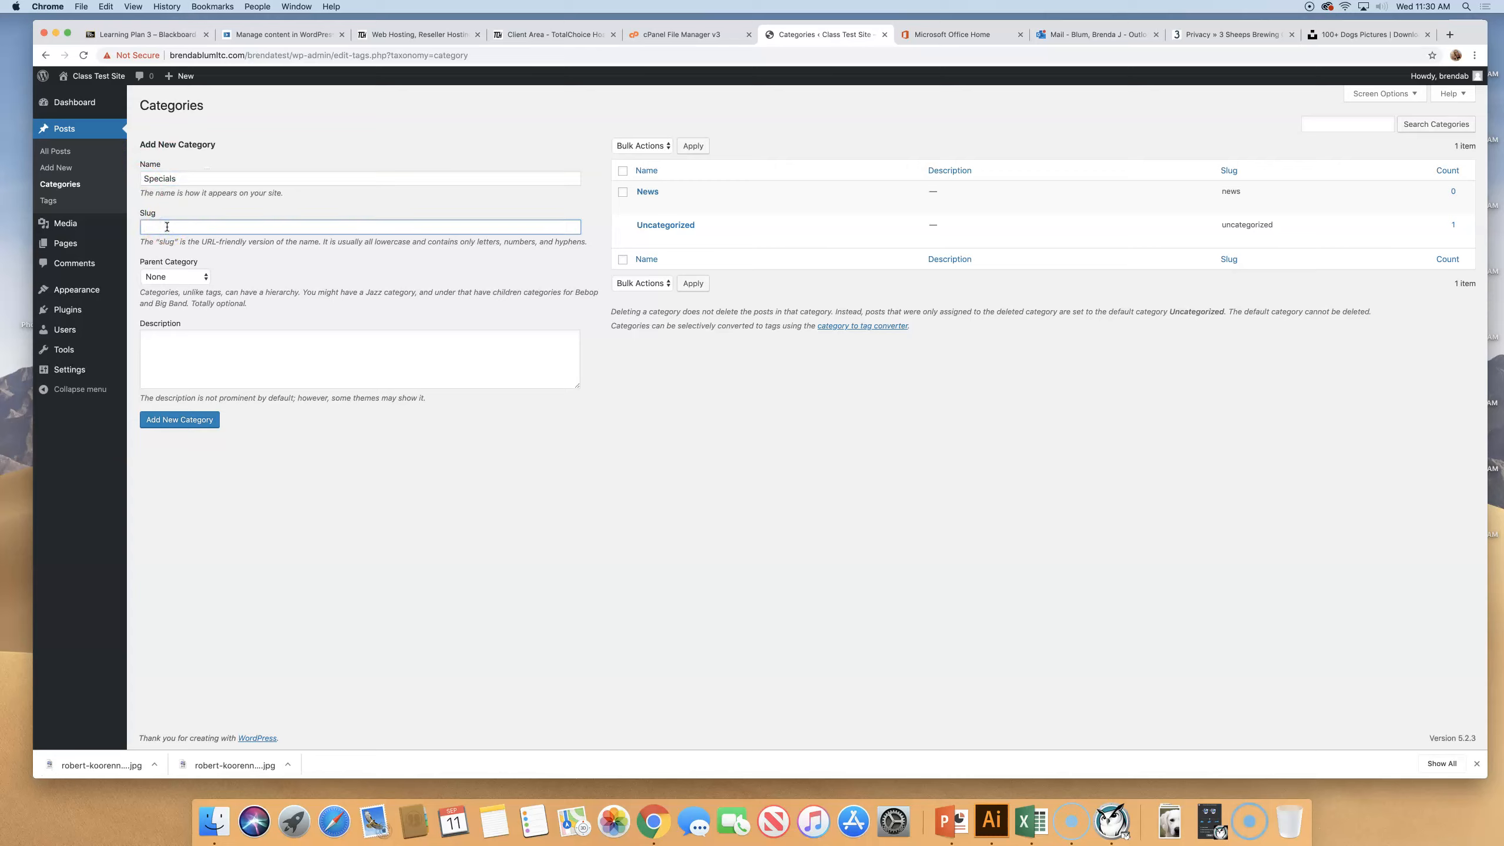
text(specials)
click(193, 418)
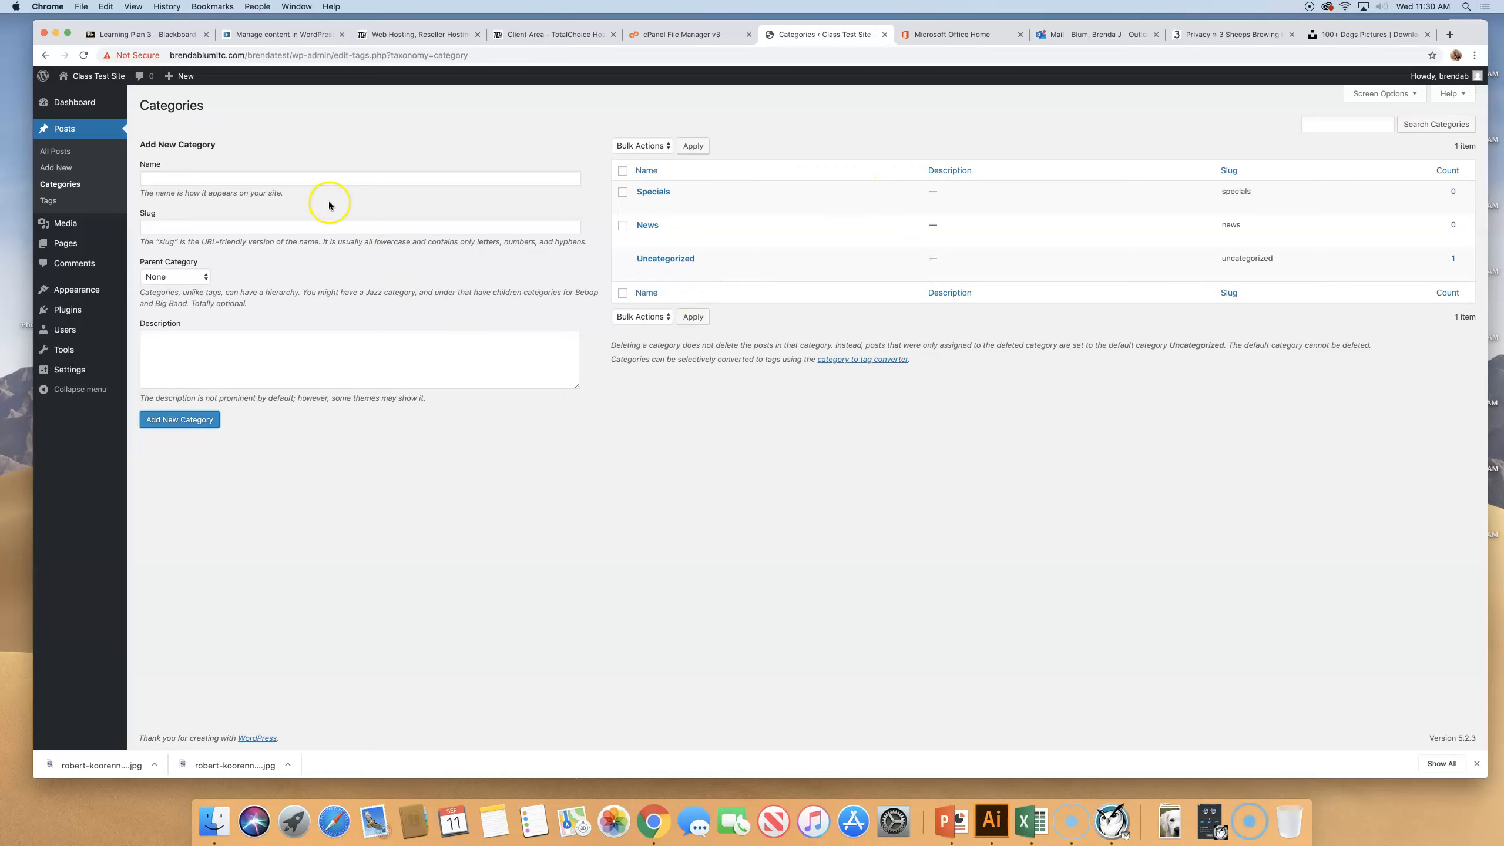
Step: Set the default post category to News in the site's Writing Settings and save the changes
click(87, 370)
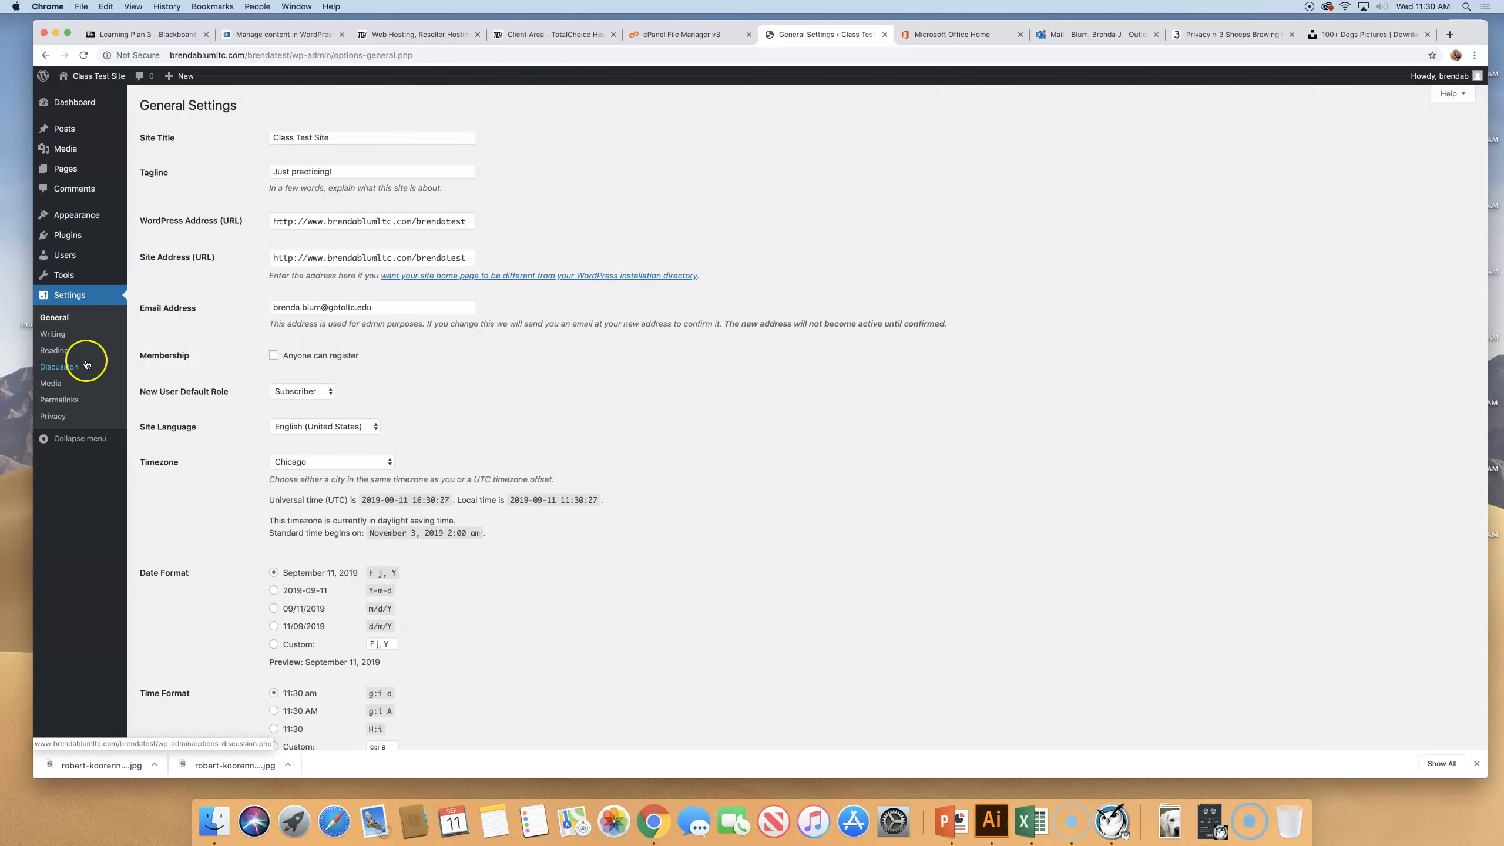
click(62, 337)
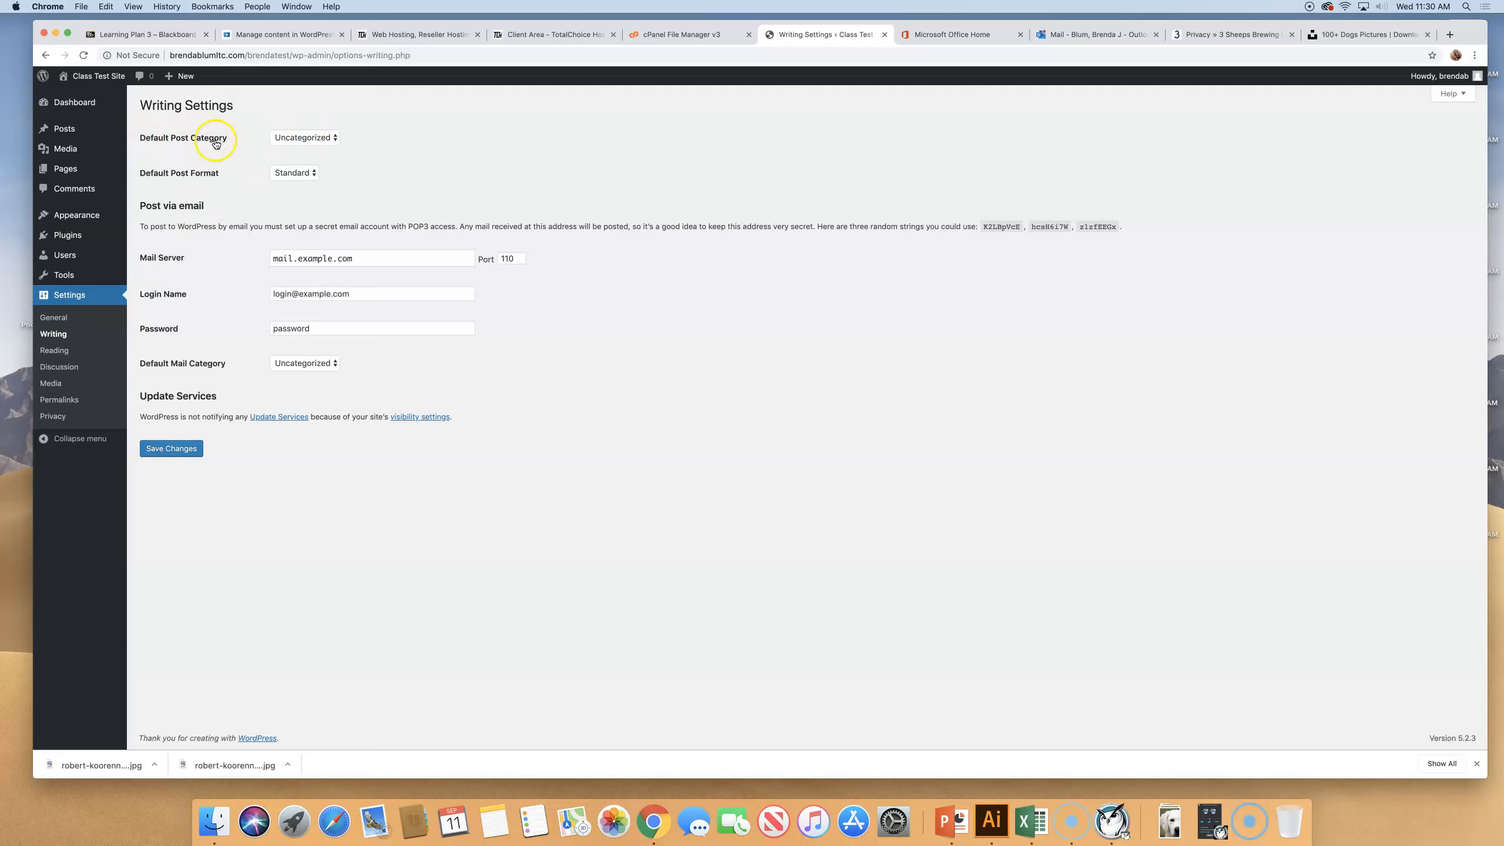
click(323, 138)
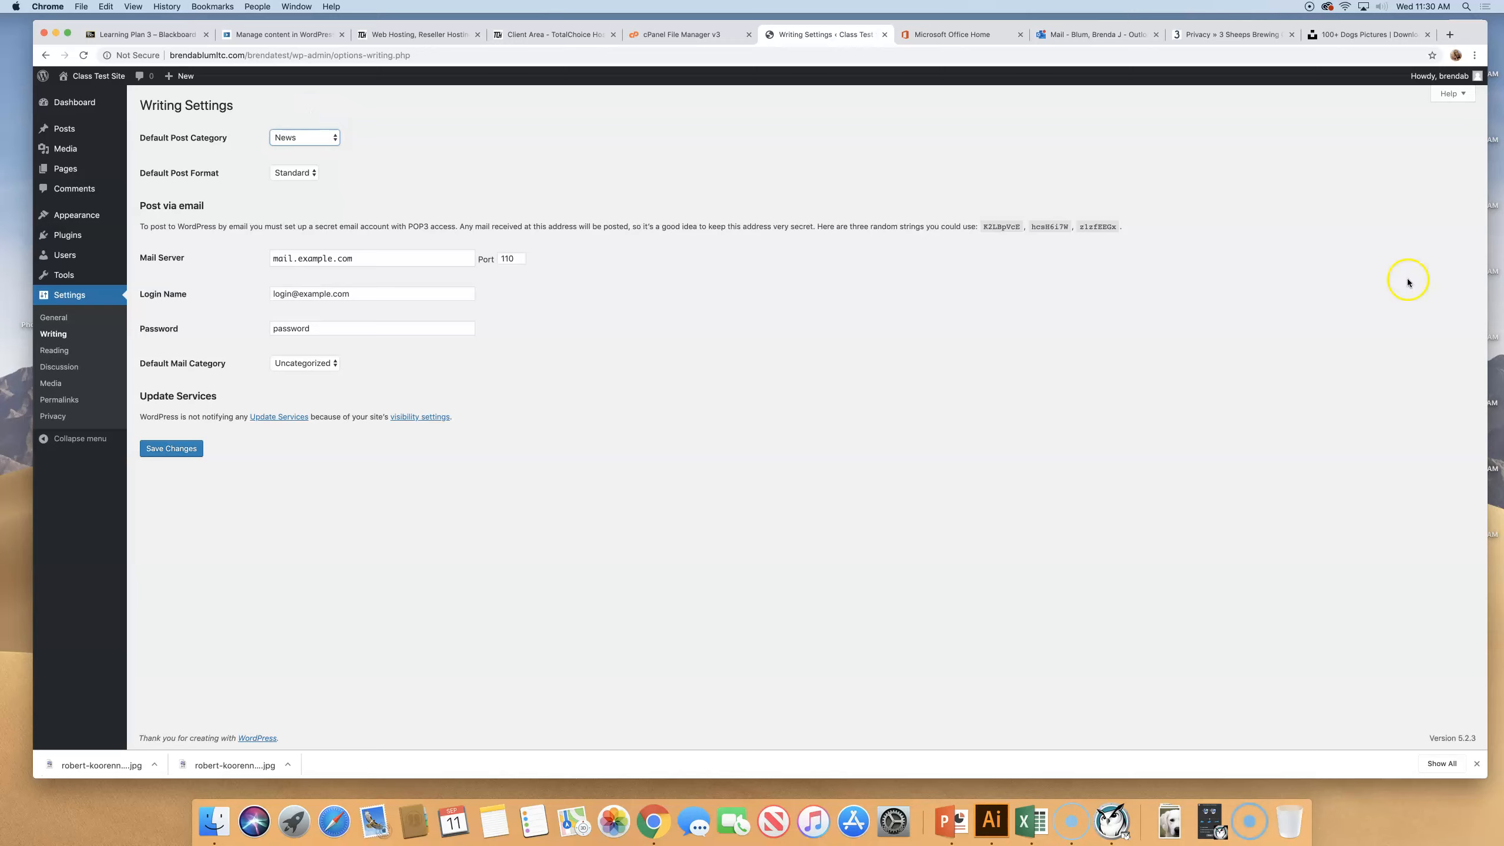
click(177, 448)
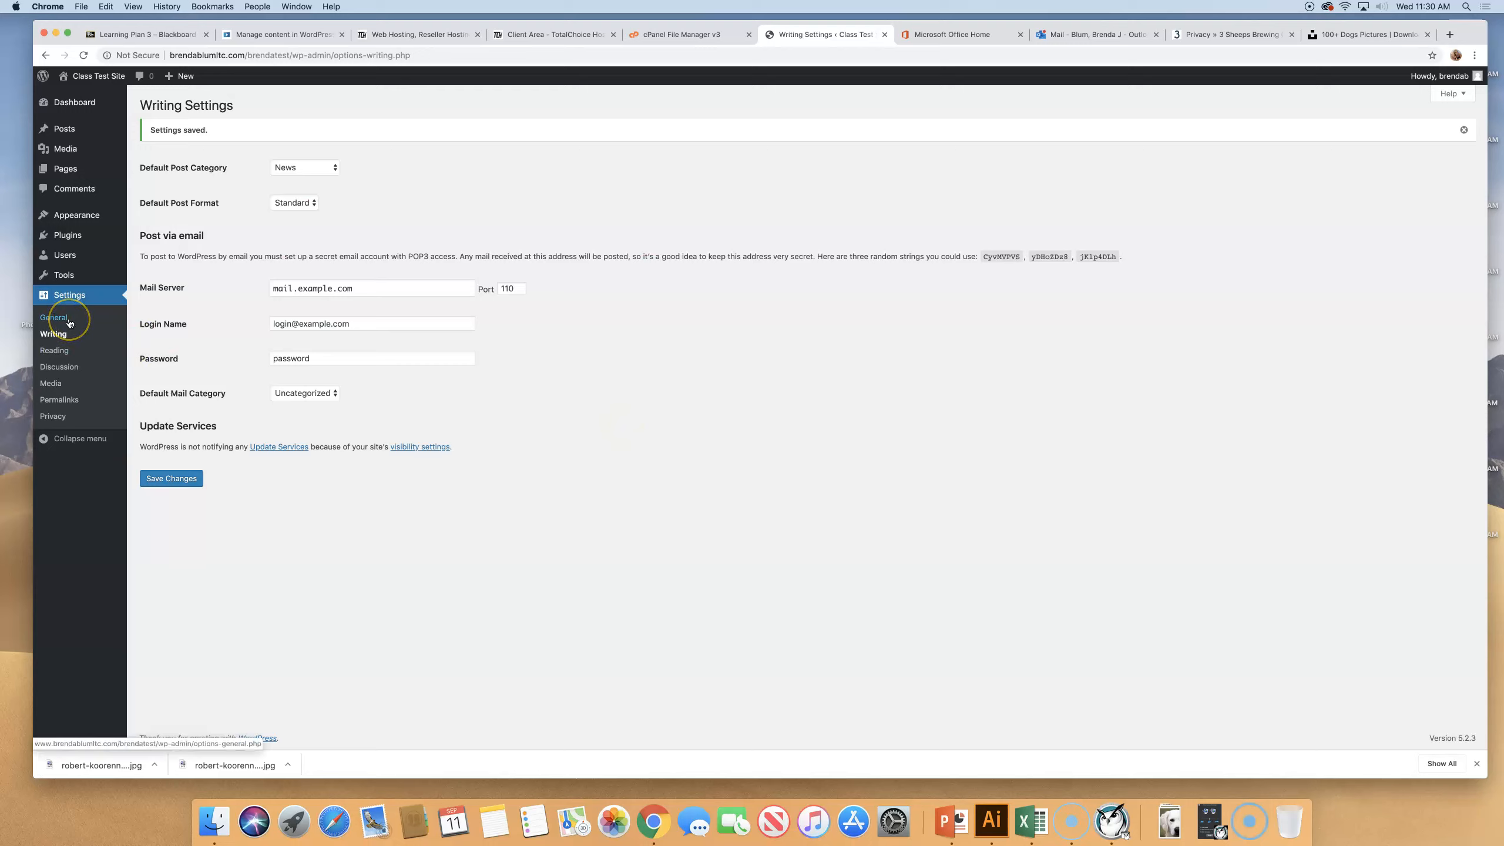
Step: Review the categories offered as the default post category
click(291, 169)
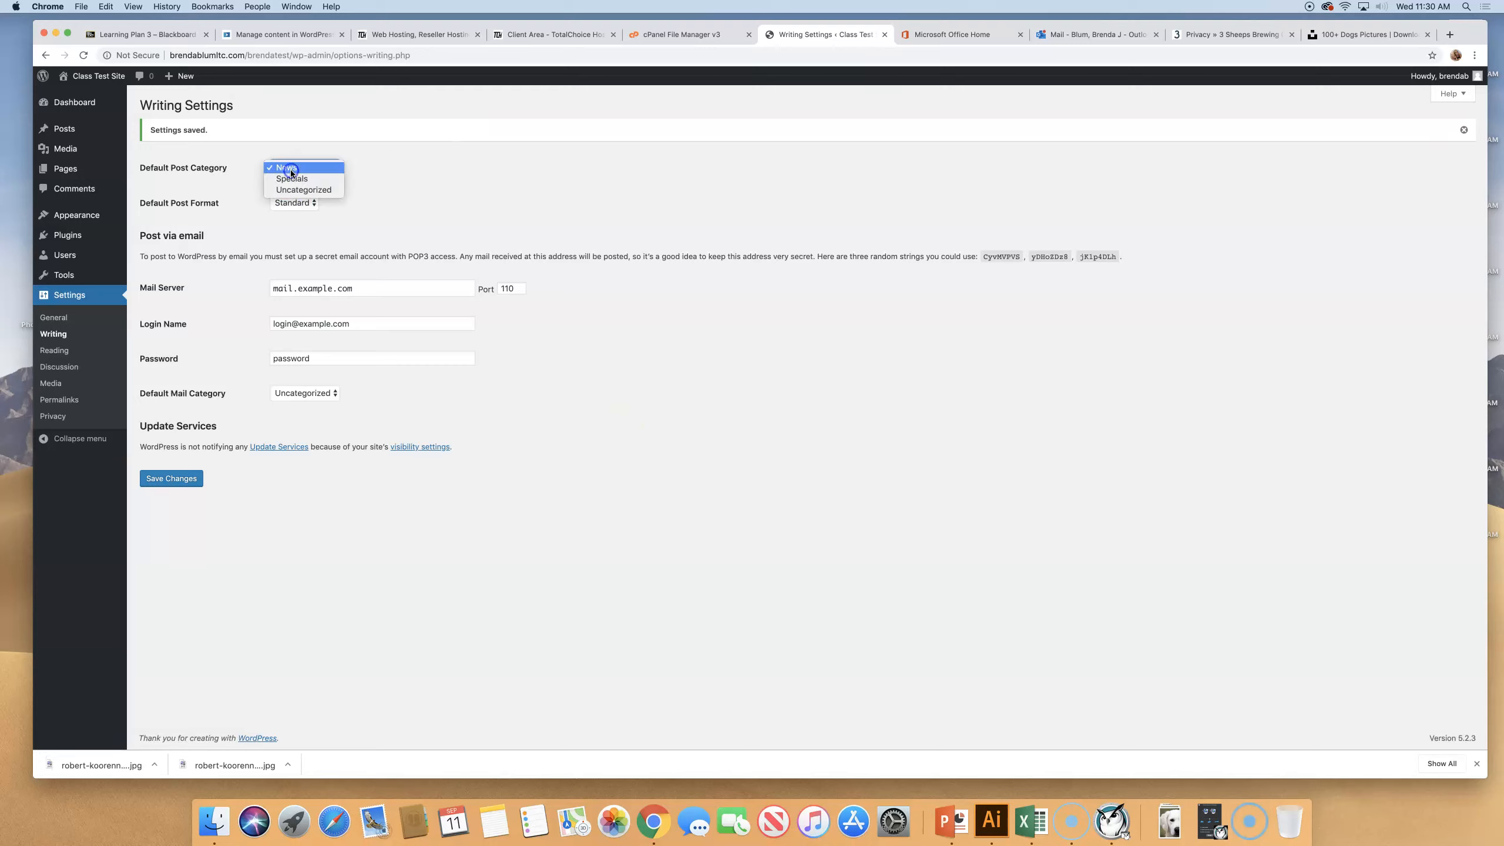
click(495, 171)
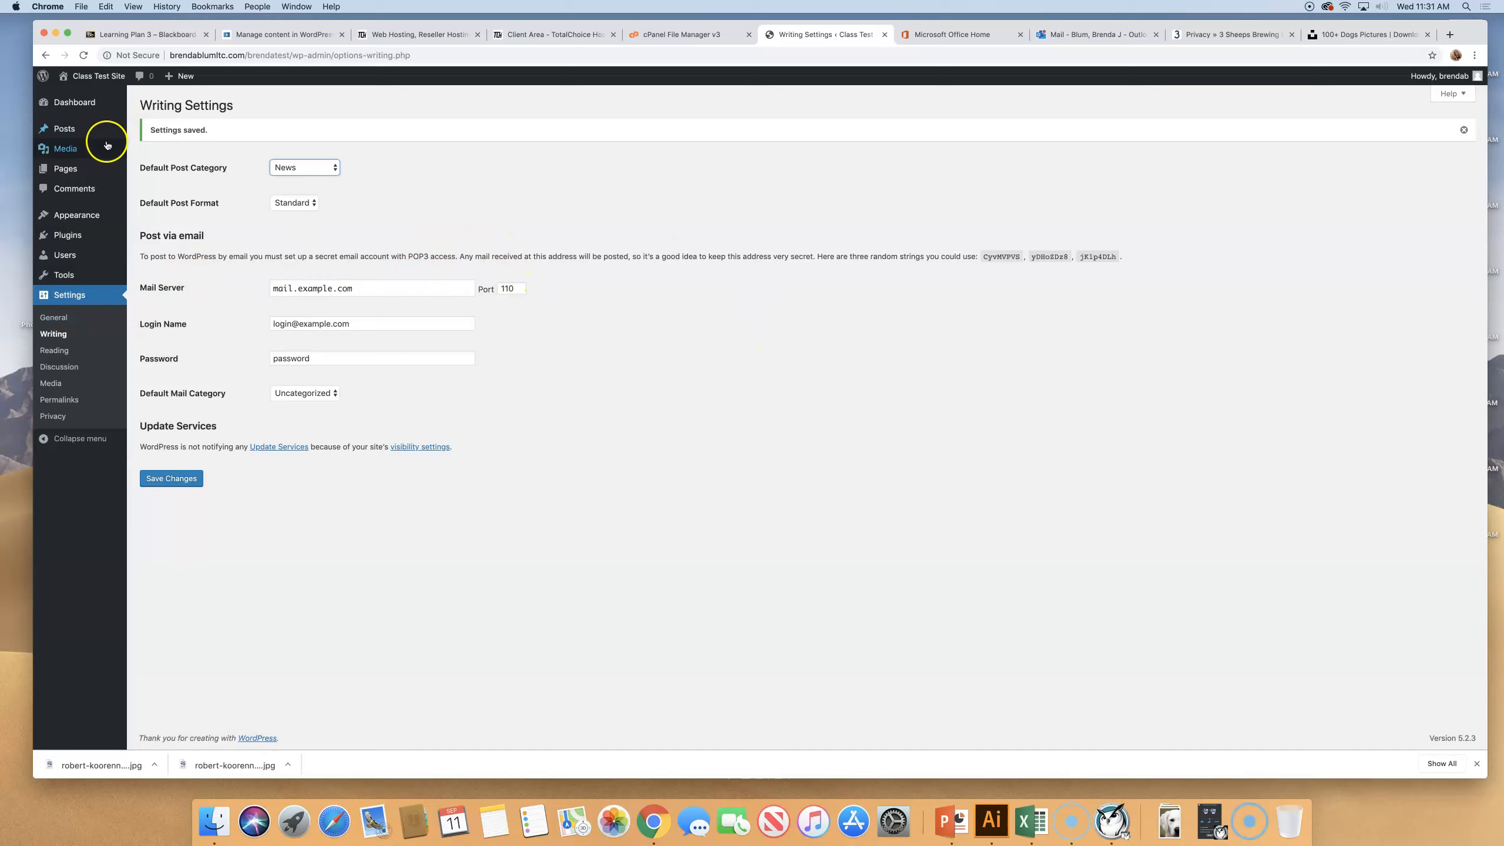
mouse_move(85, 167)
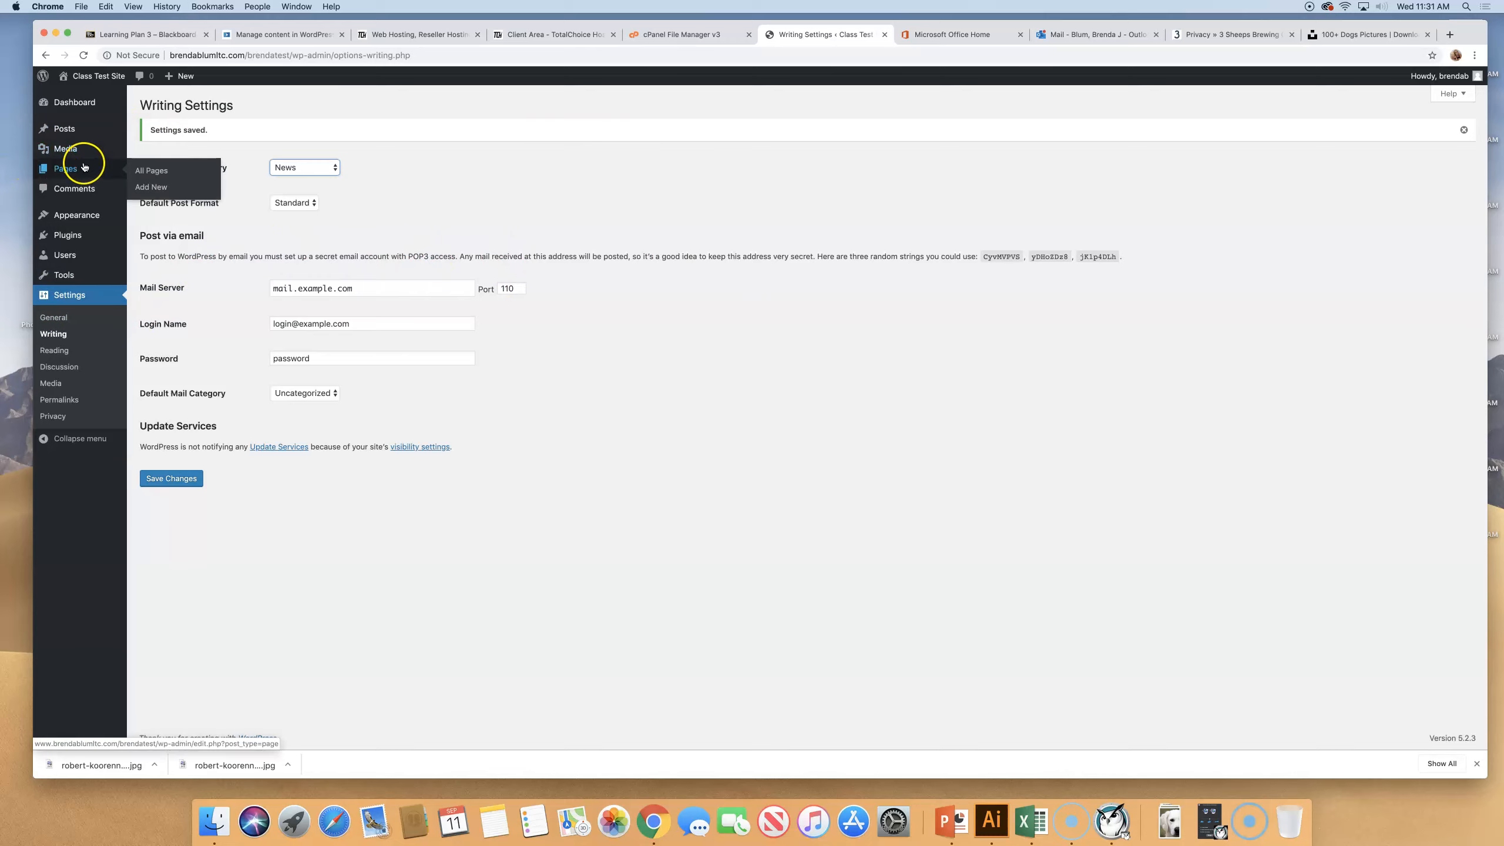
click(306, 168)
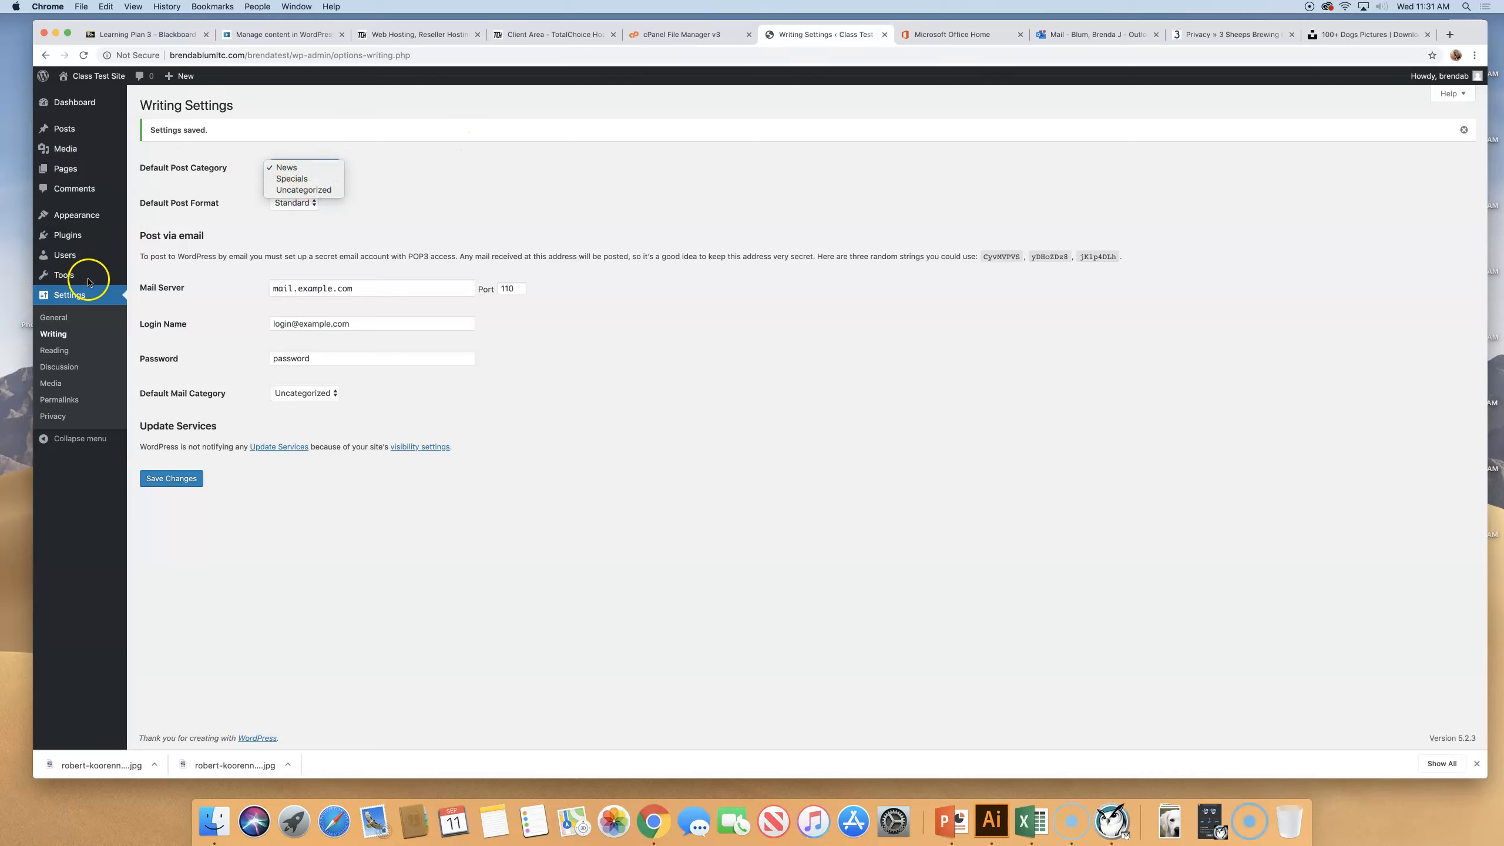
Step: Change the site tagline to "This is for educational purposes only" in the General Settings and save the changes
click(76, 320)
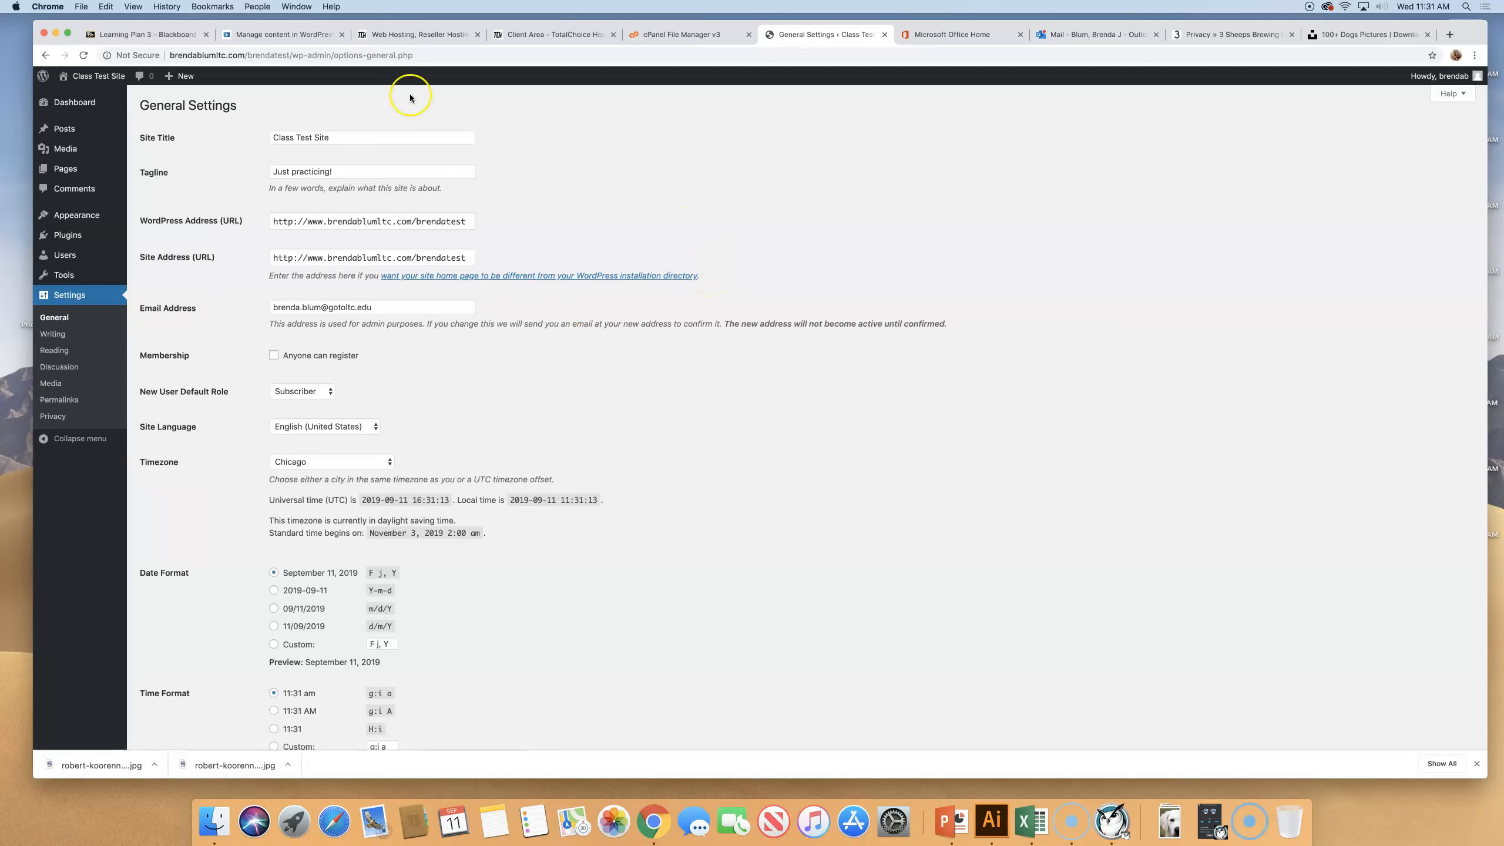
mouse_move(125, 140)
drag(340, 171, 243, 168)
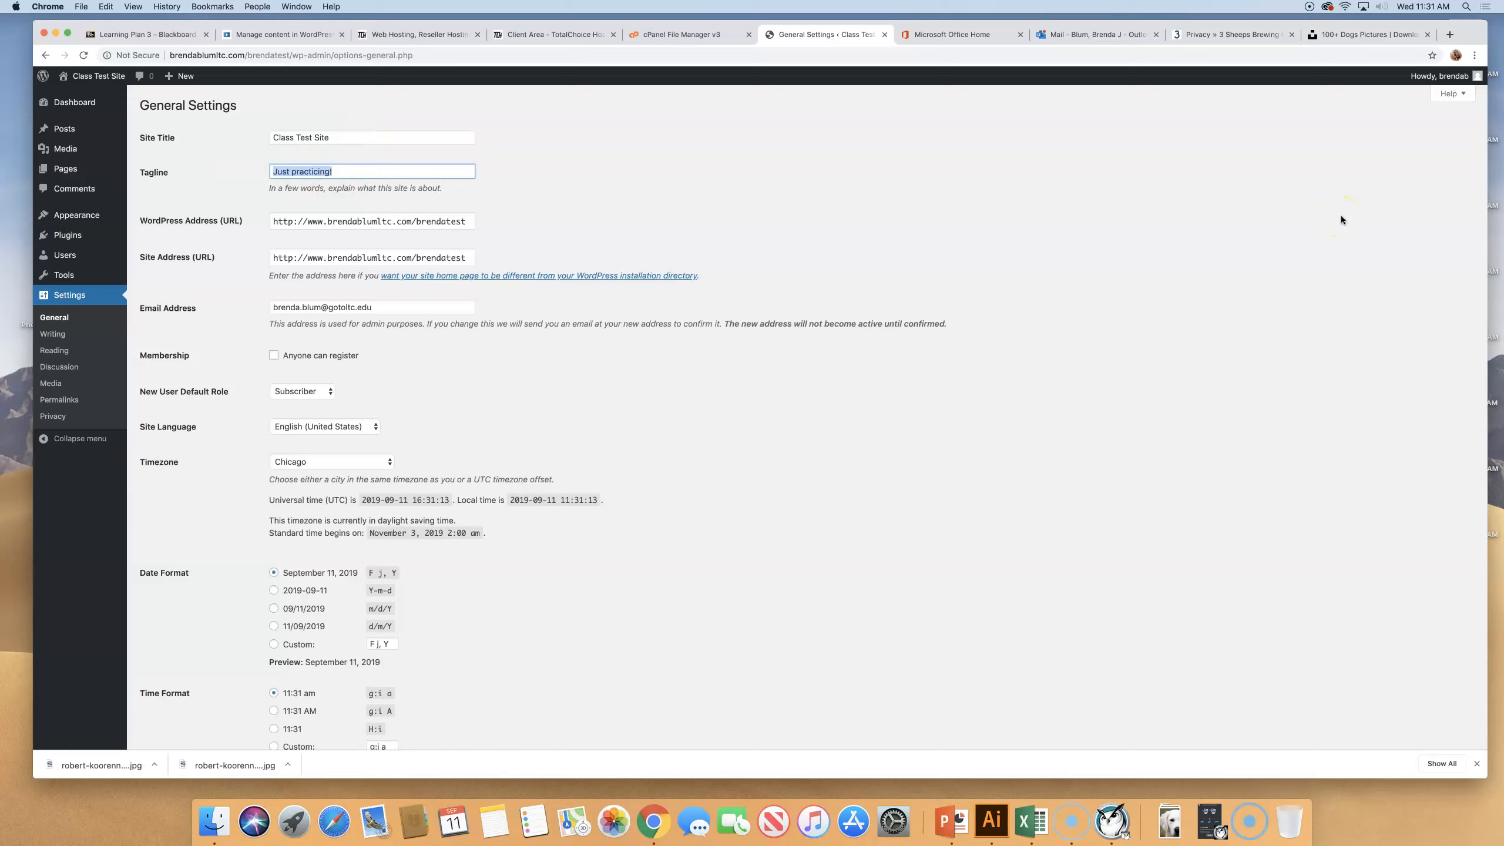
text(This is for educational purposes only)
click(644, 463)
scroll(640, 471, down, 5)
click(163, 689)
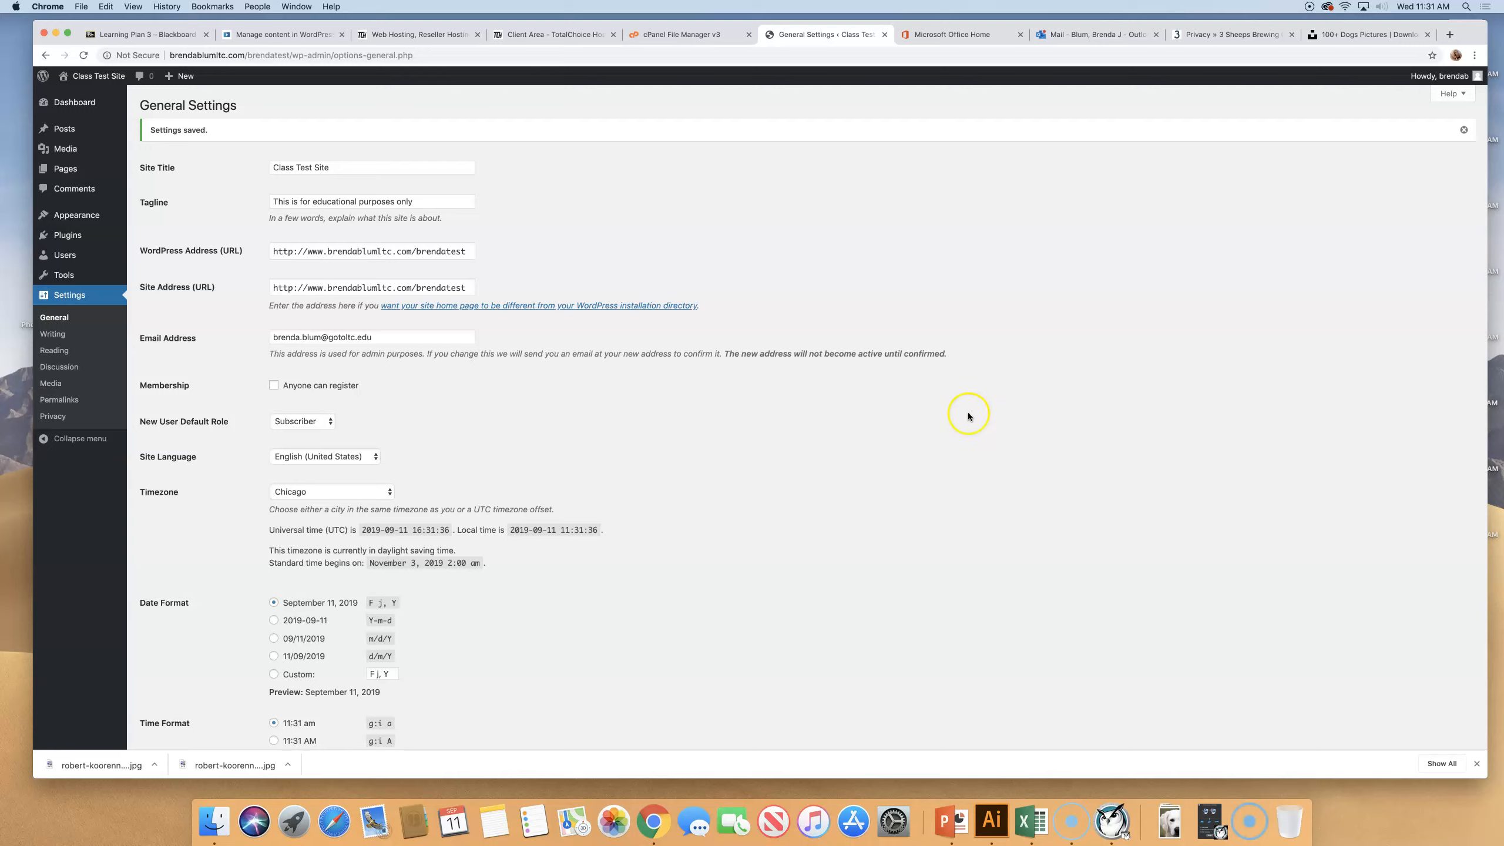
Step: Move the "Hello world!" post to the trash
click(53, 128)
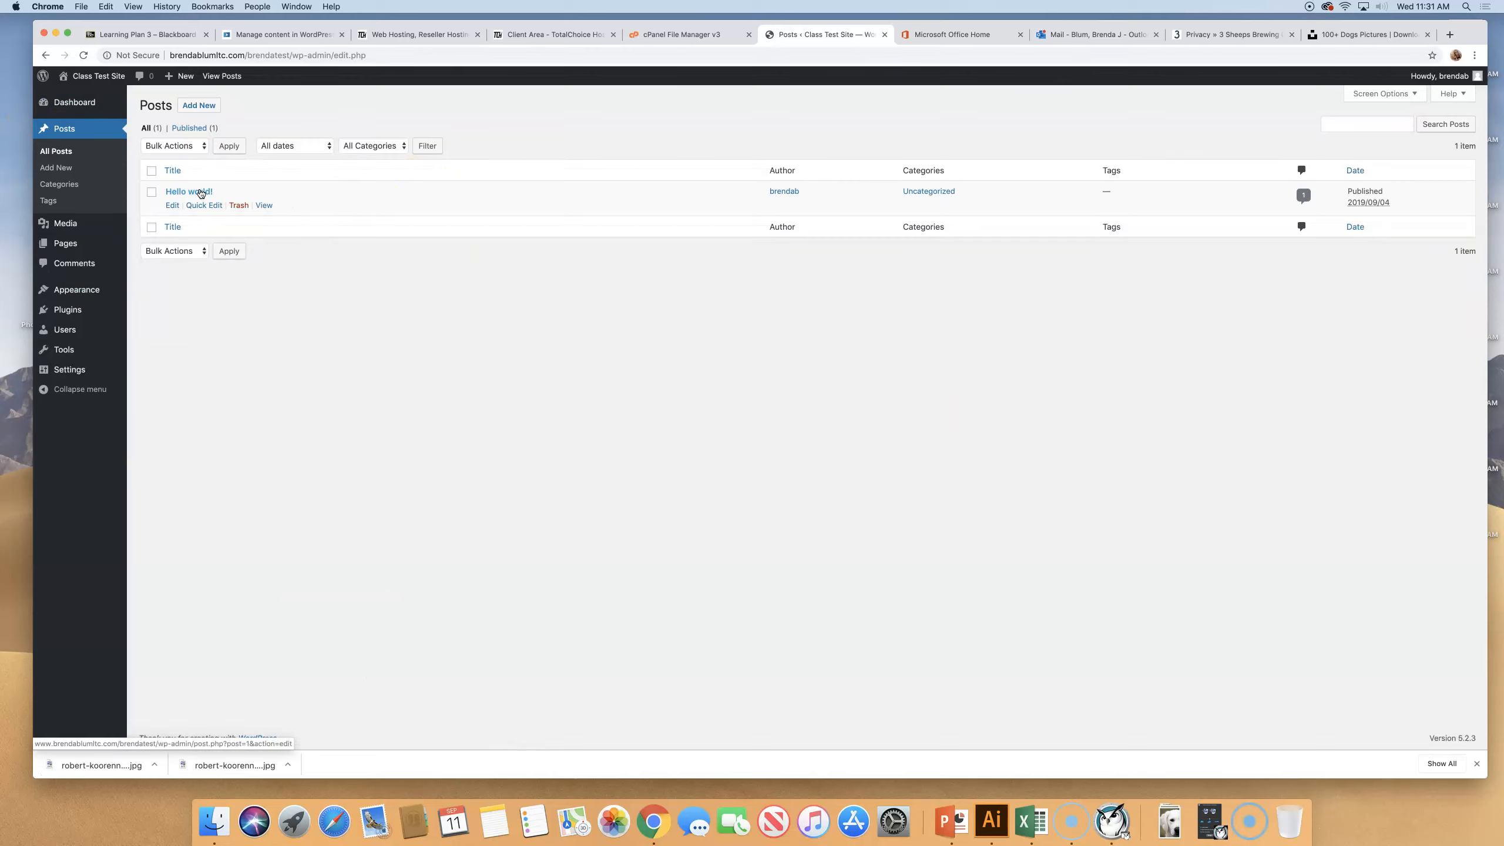
click(245, 205)
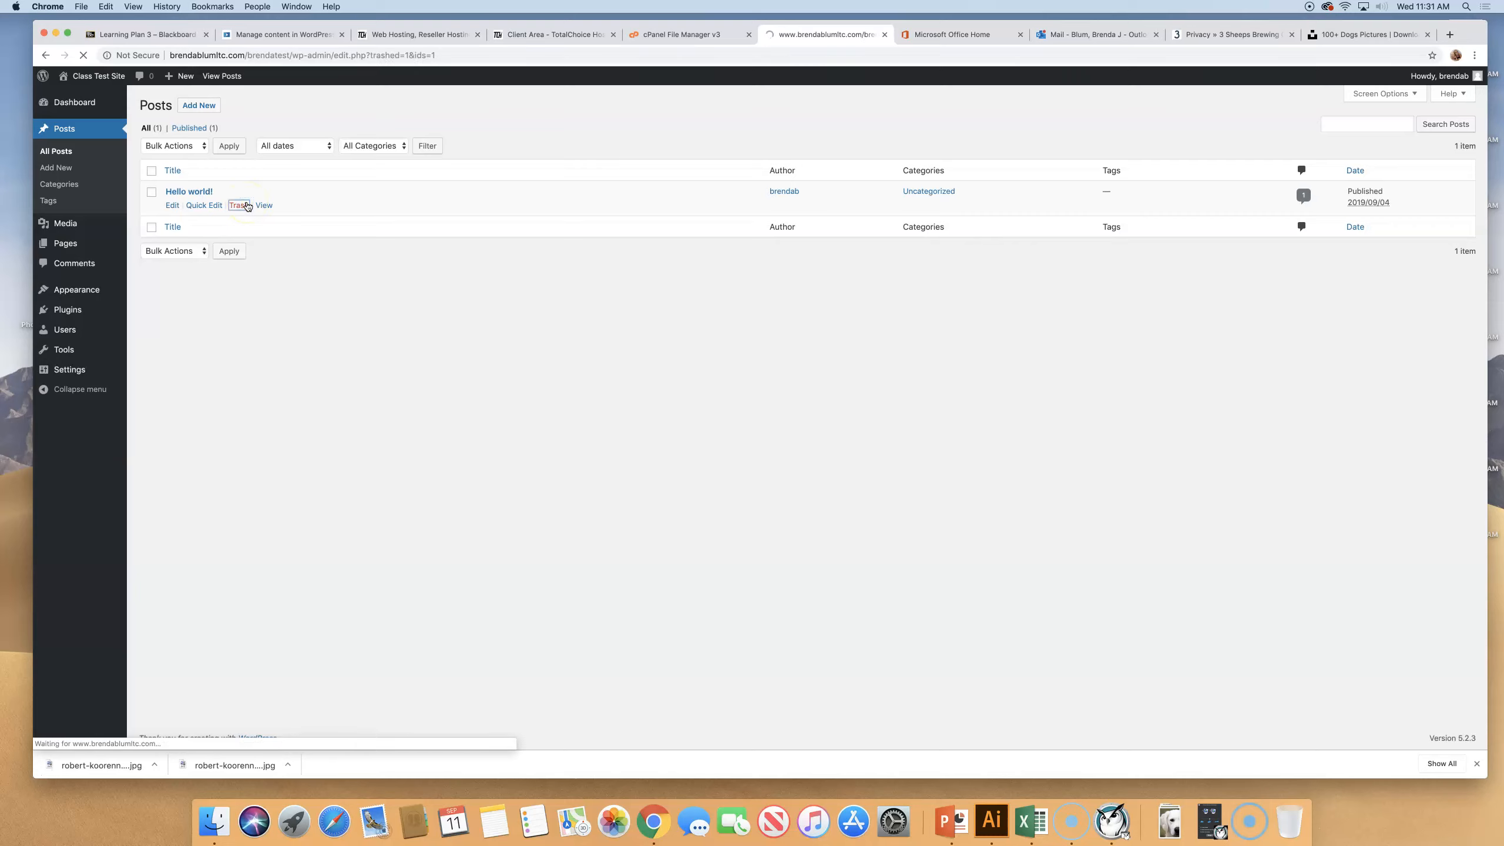
click(495, 130)
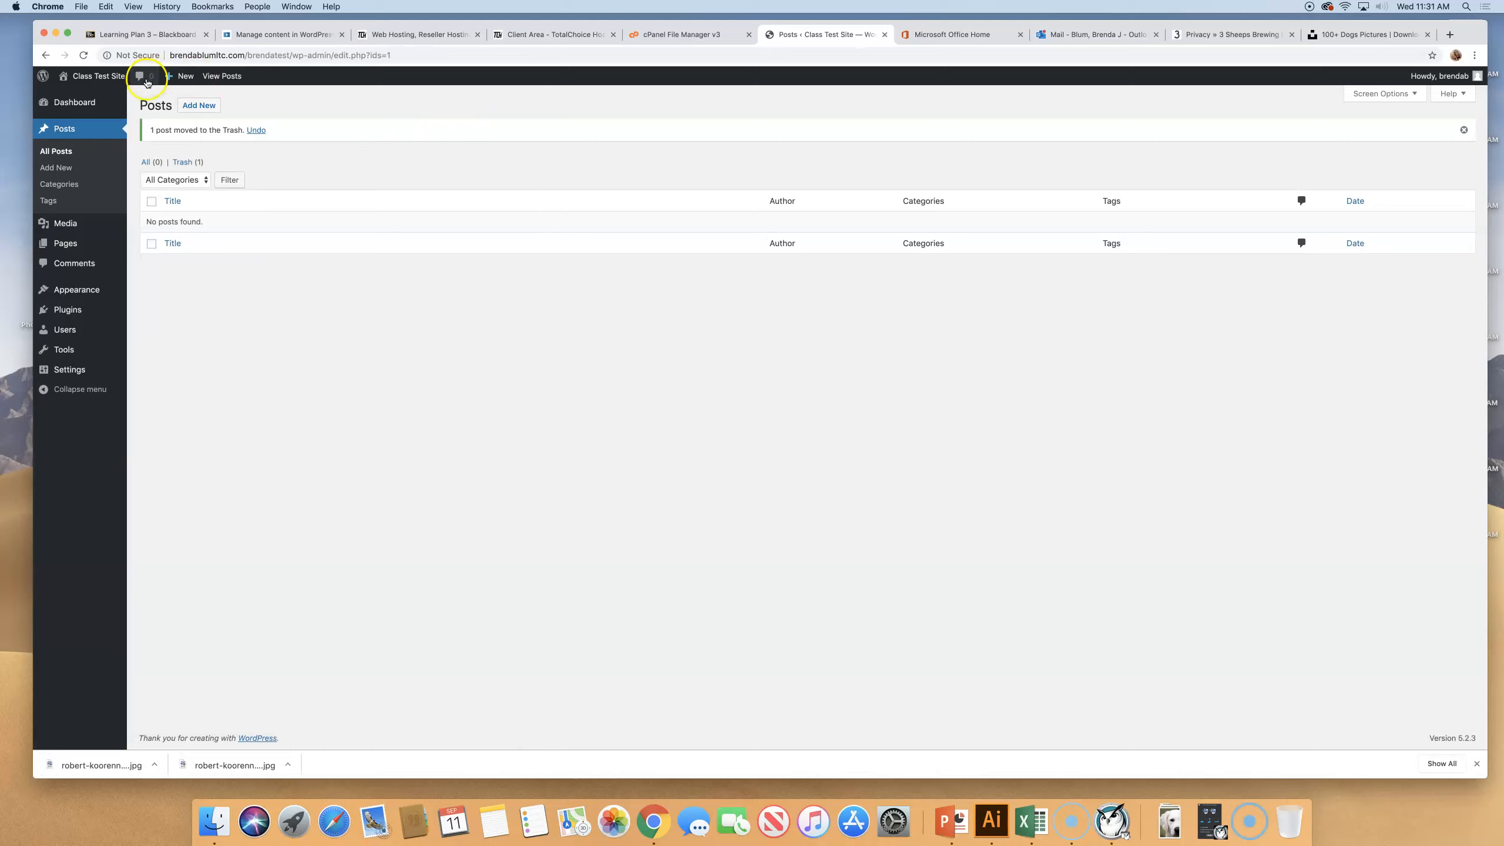
Step: Create a new post titled "First Day" with the paragraph "This is our first day"
click(210, 108)
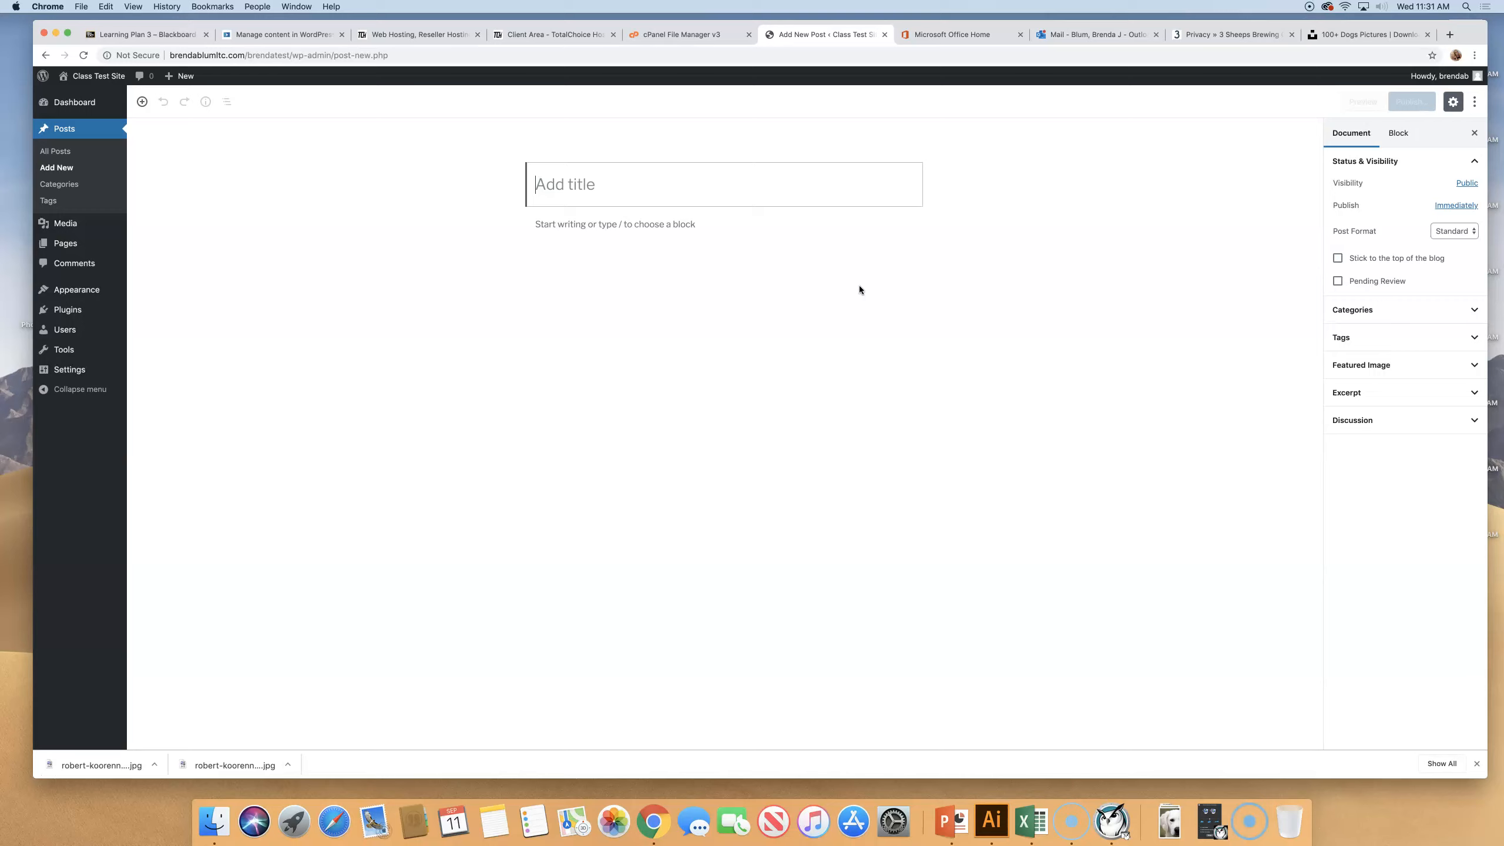
text(First Day)
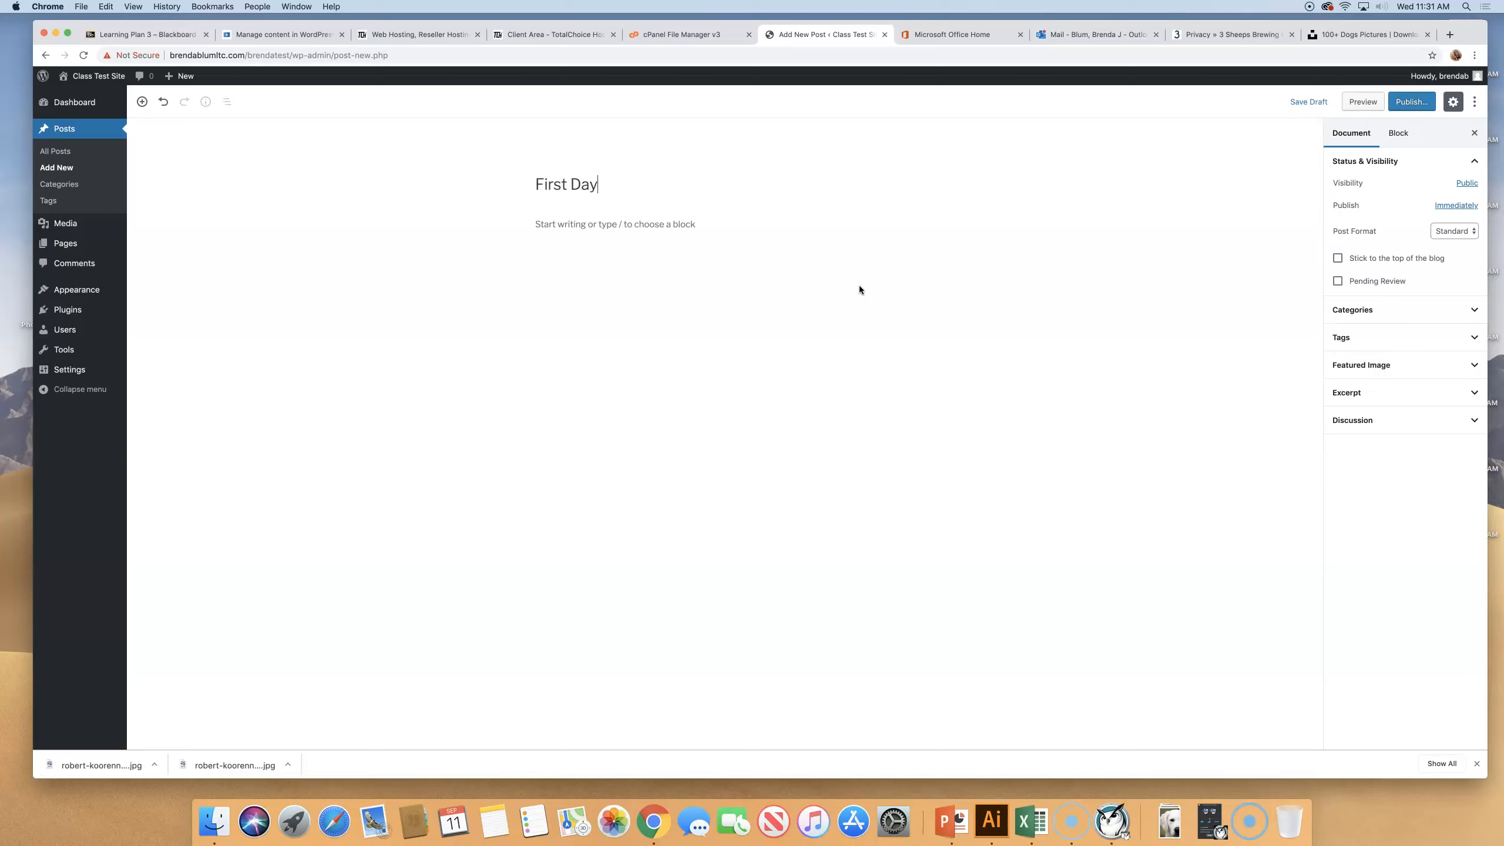
click(536, 224)
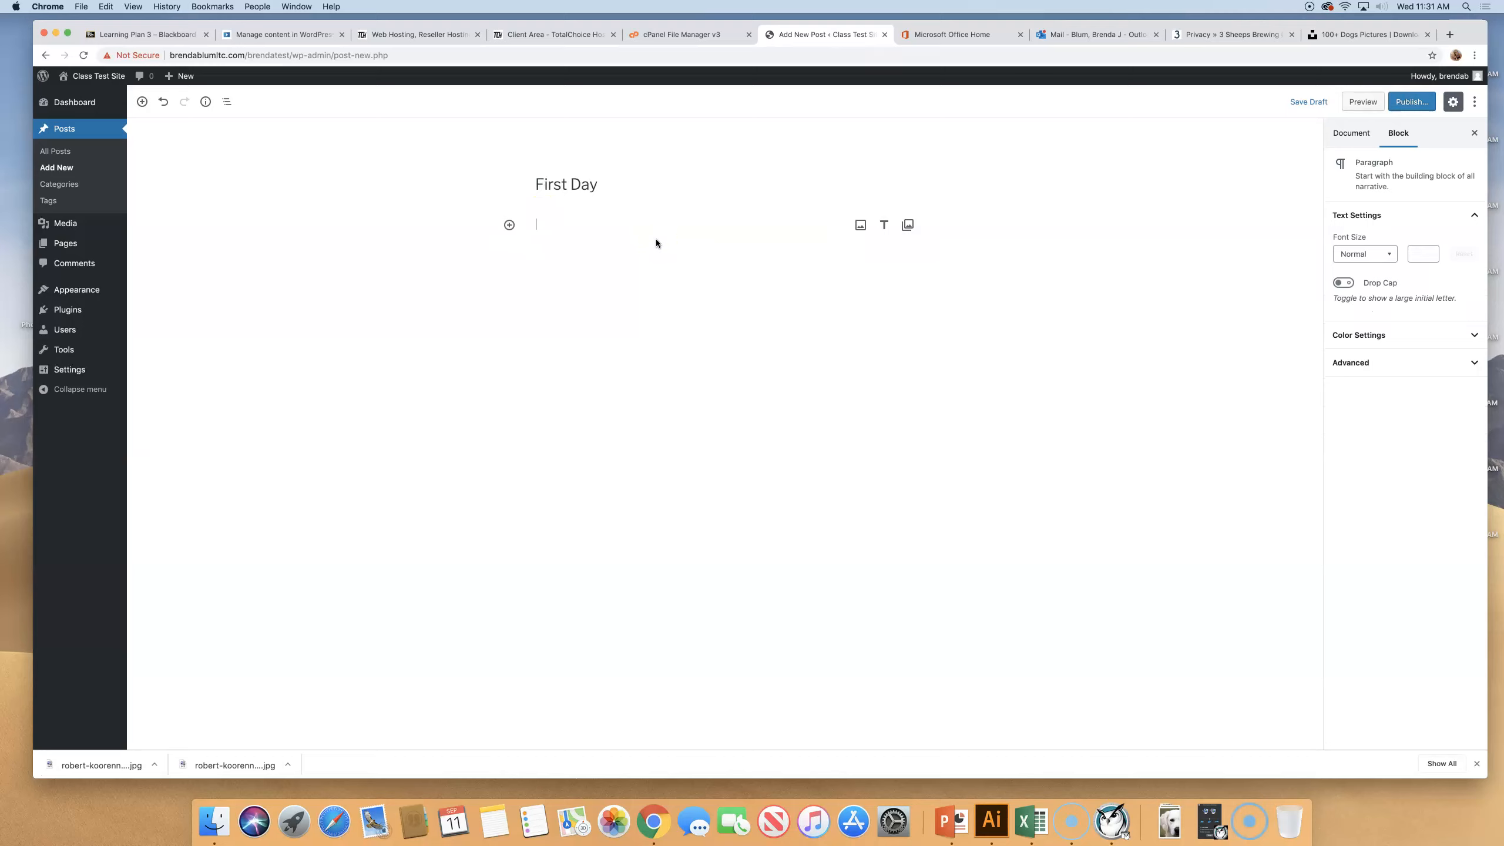
click(539, 225)
text(This i)
click(591, 225)
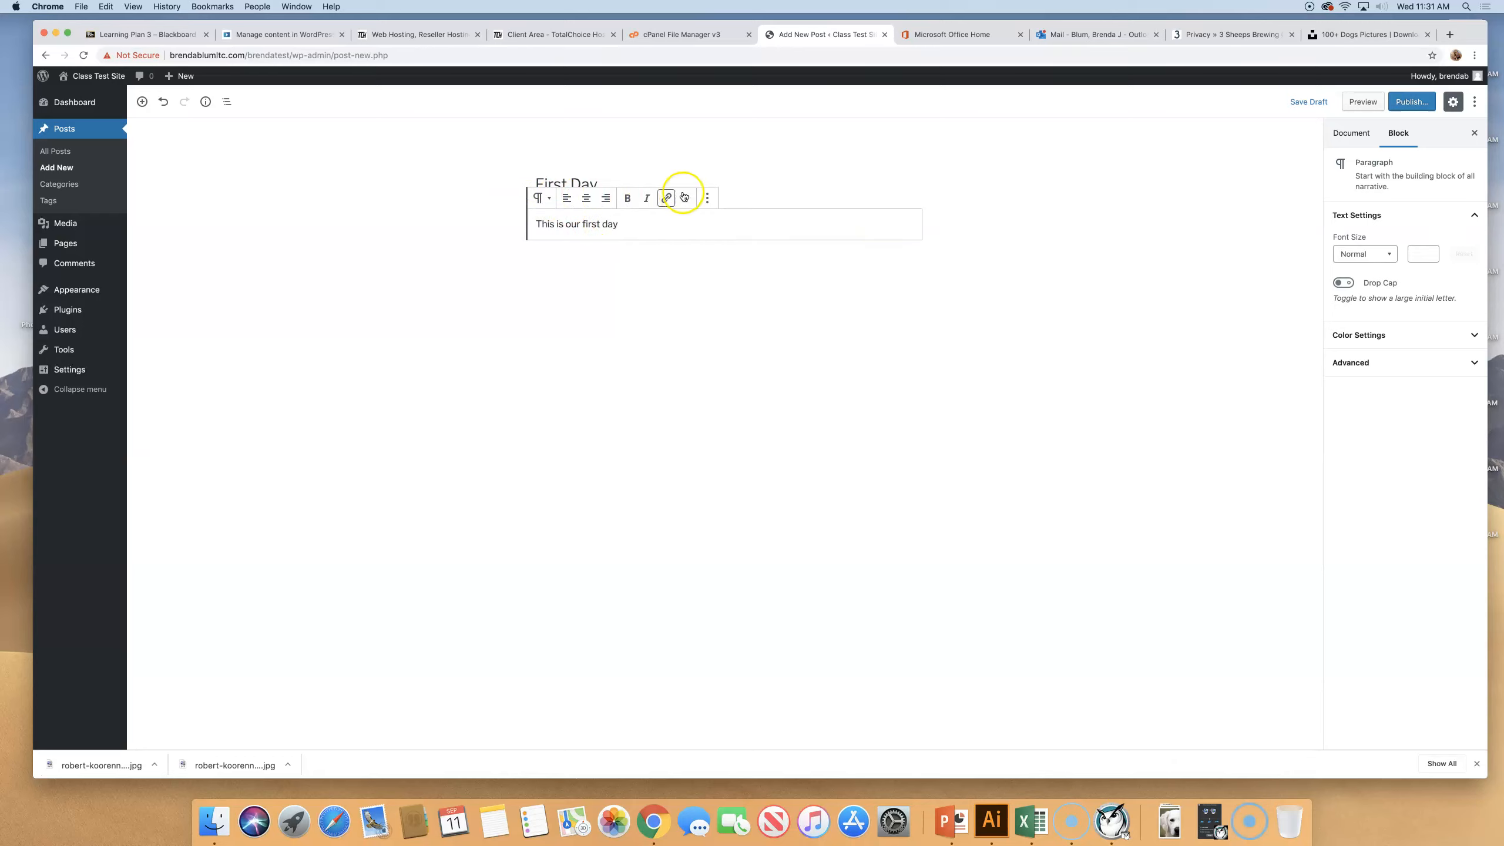
Step: Transform the "This is our first day" paragraph into an H2 heading
click(541, 196)
click(567, 271)
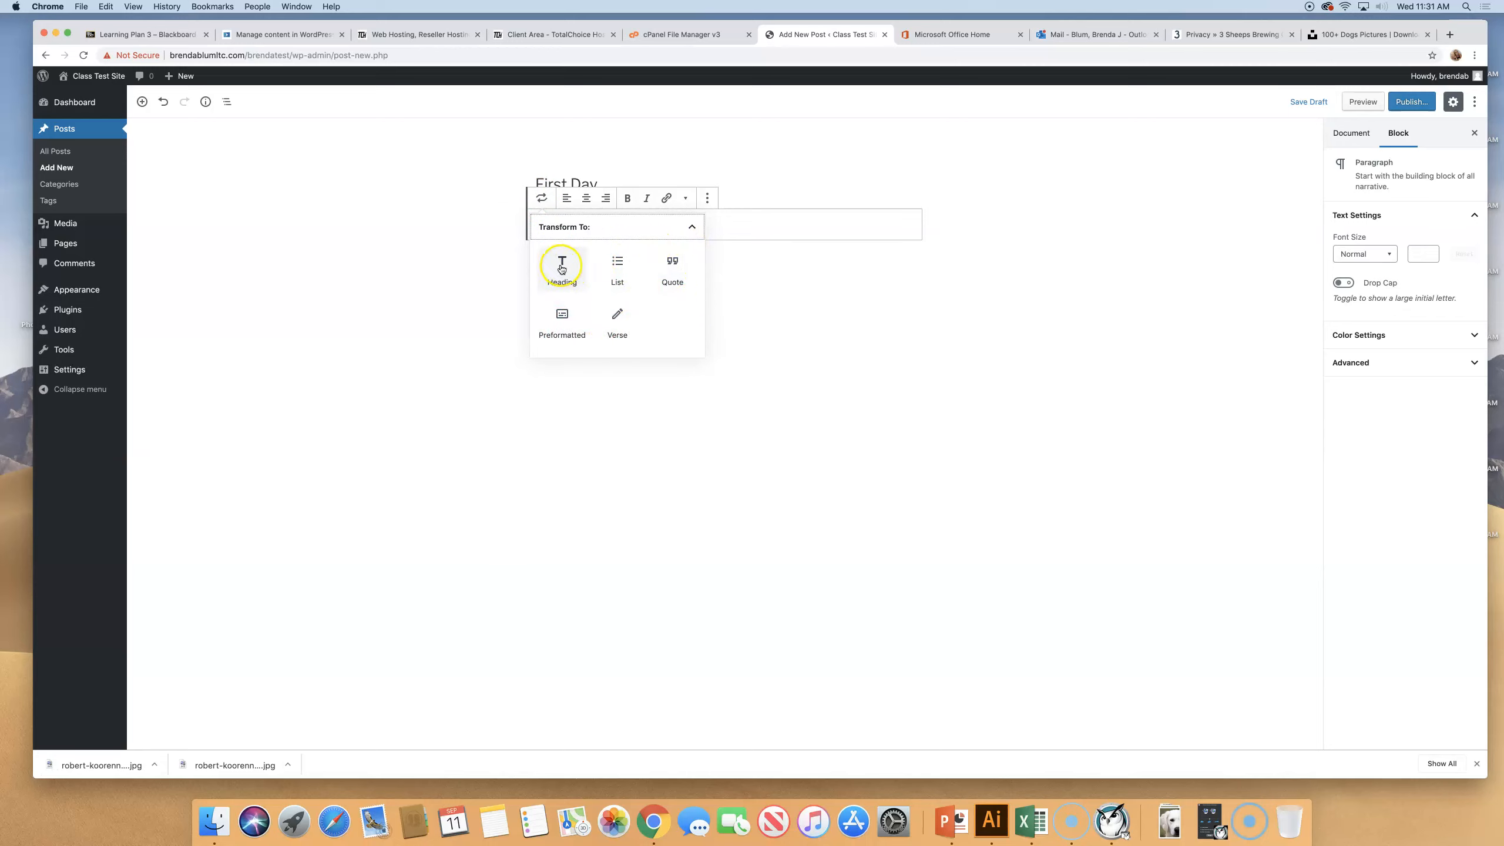
click(562, 265)
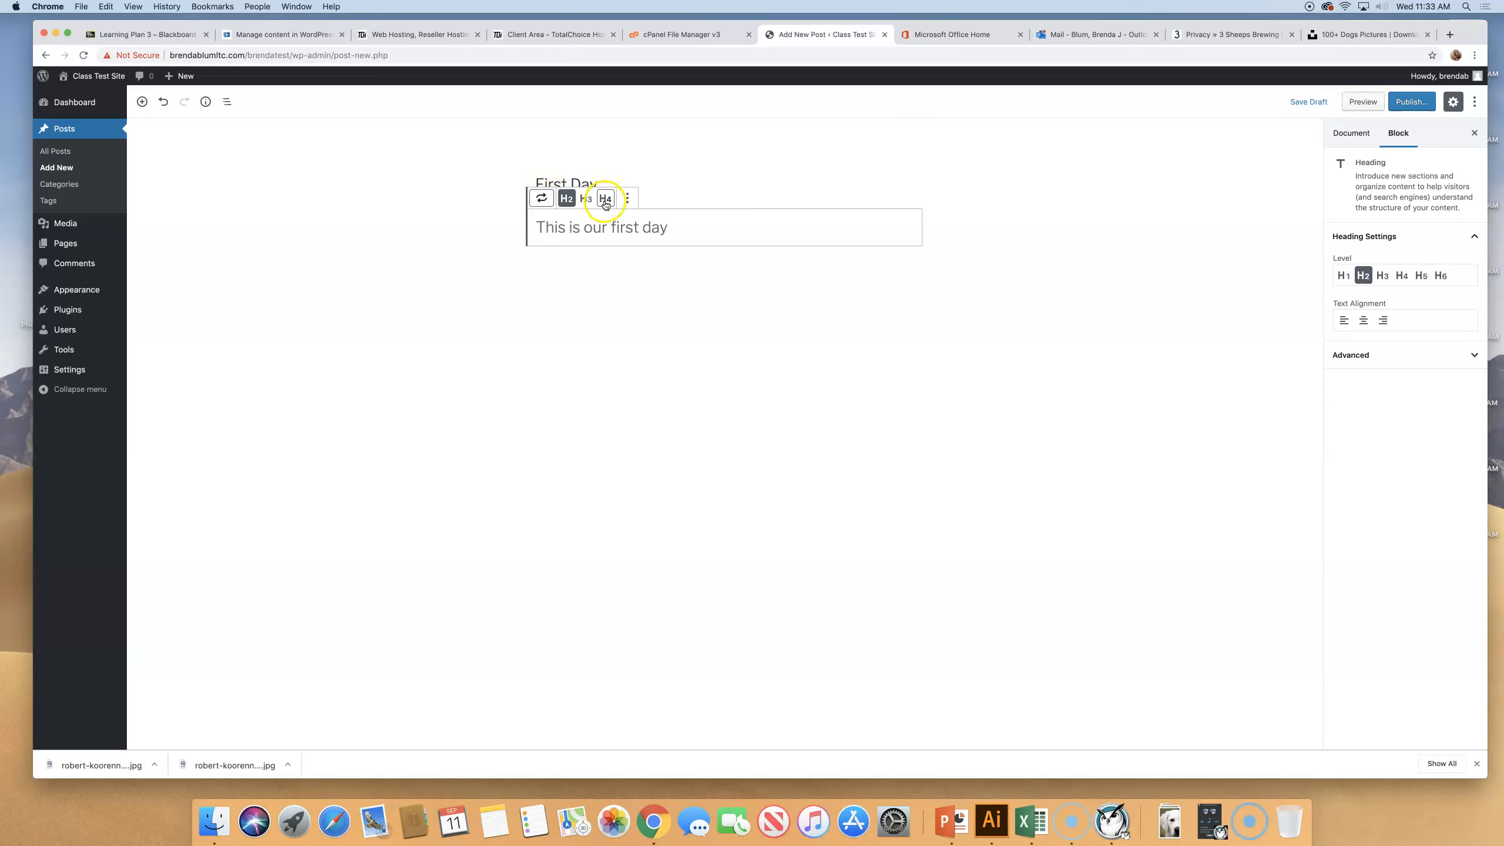
click(626, 276)
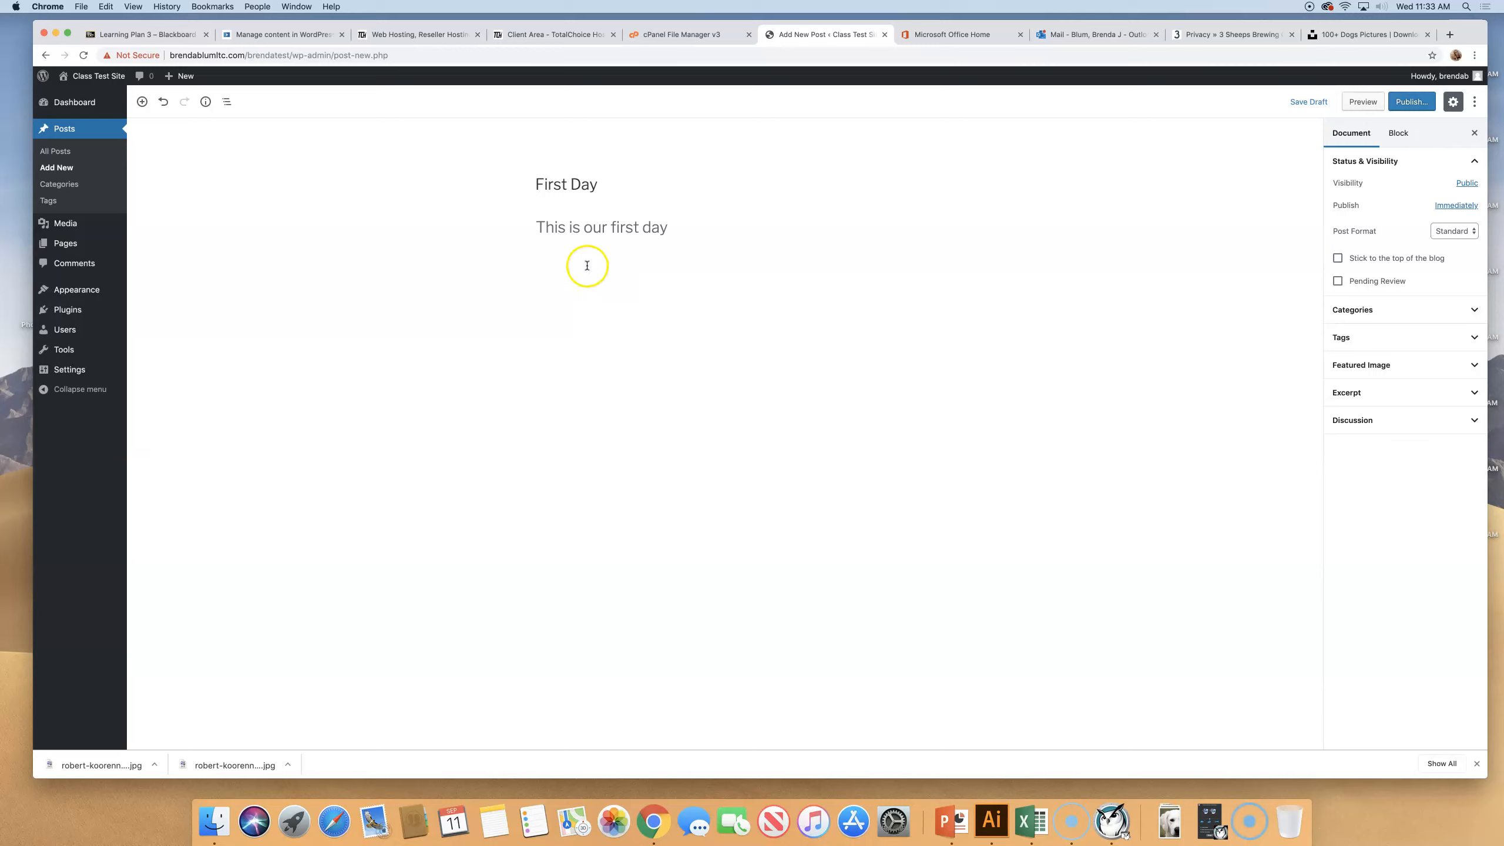
Step: Review the block types that can be inserted below the heading, and close the list without adding one
click(681, 235)
click(521, 282)
click(509, 266)
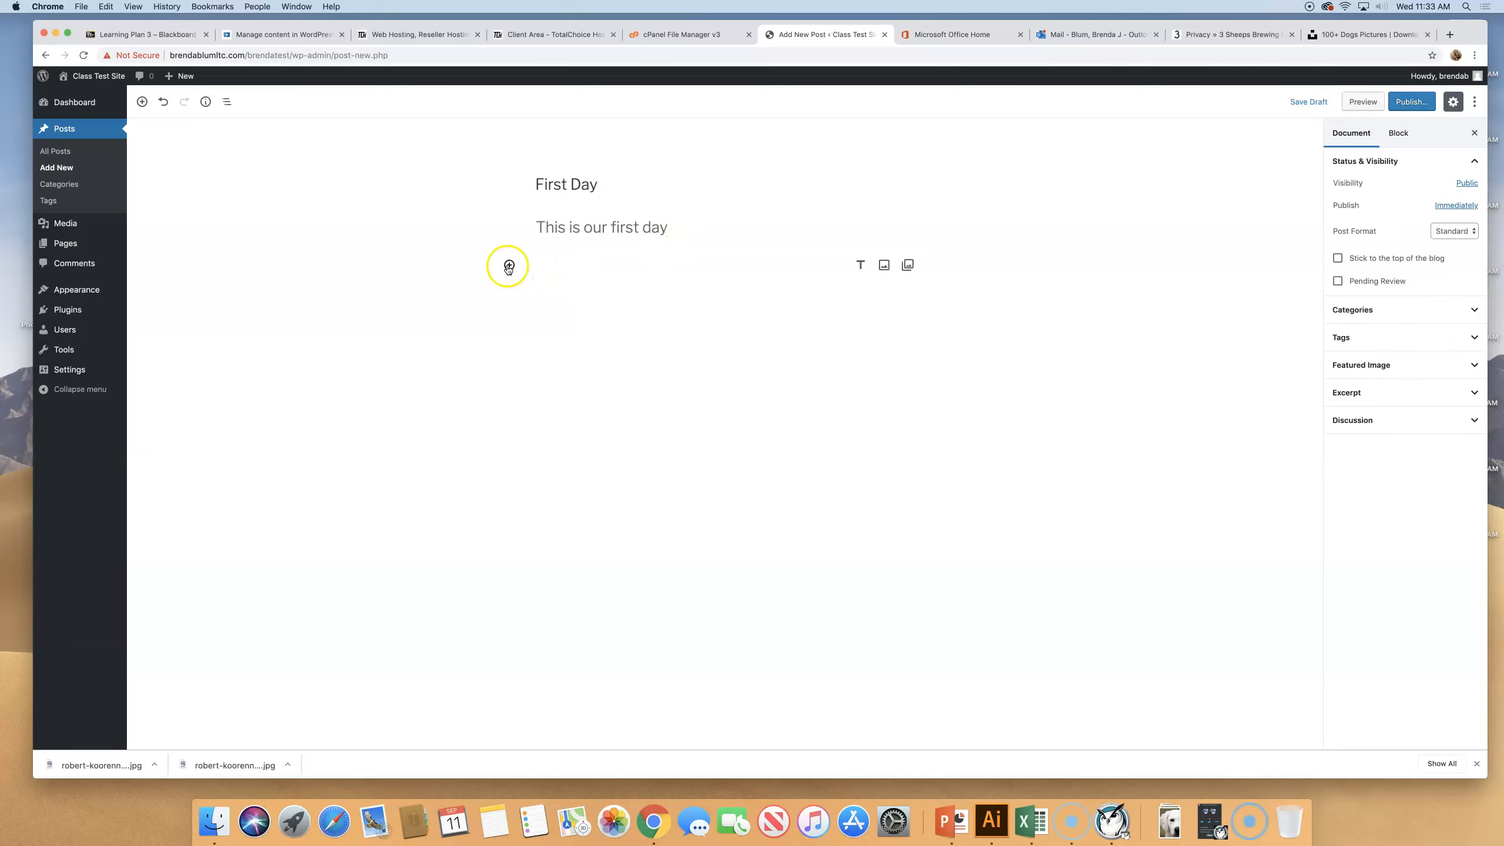
click(521, 300)
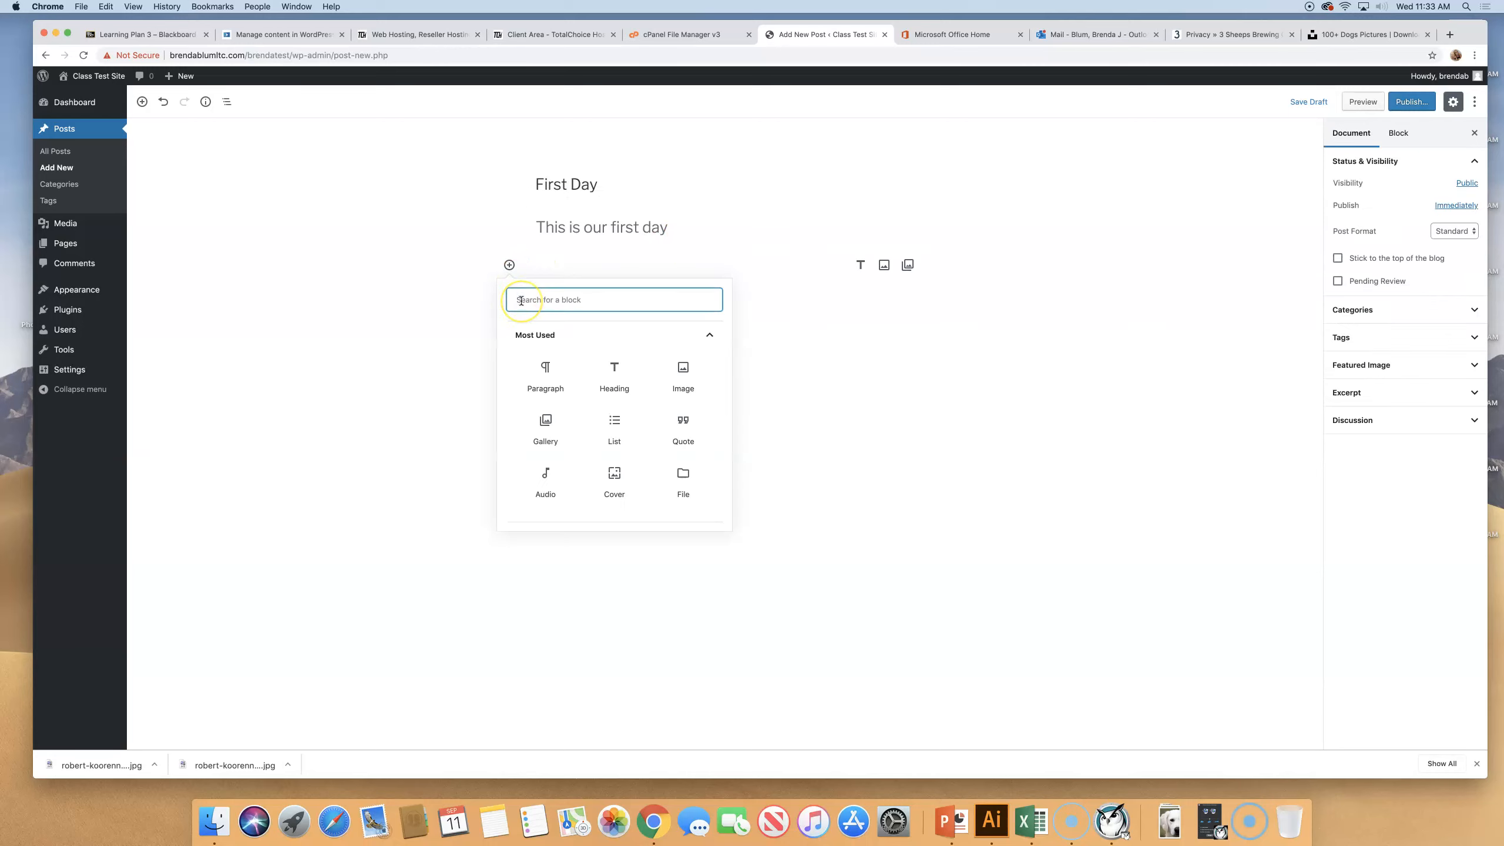
click(1056, 398)
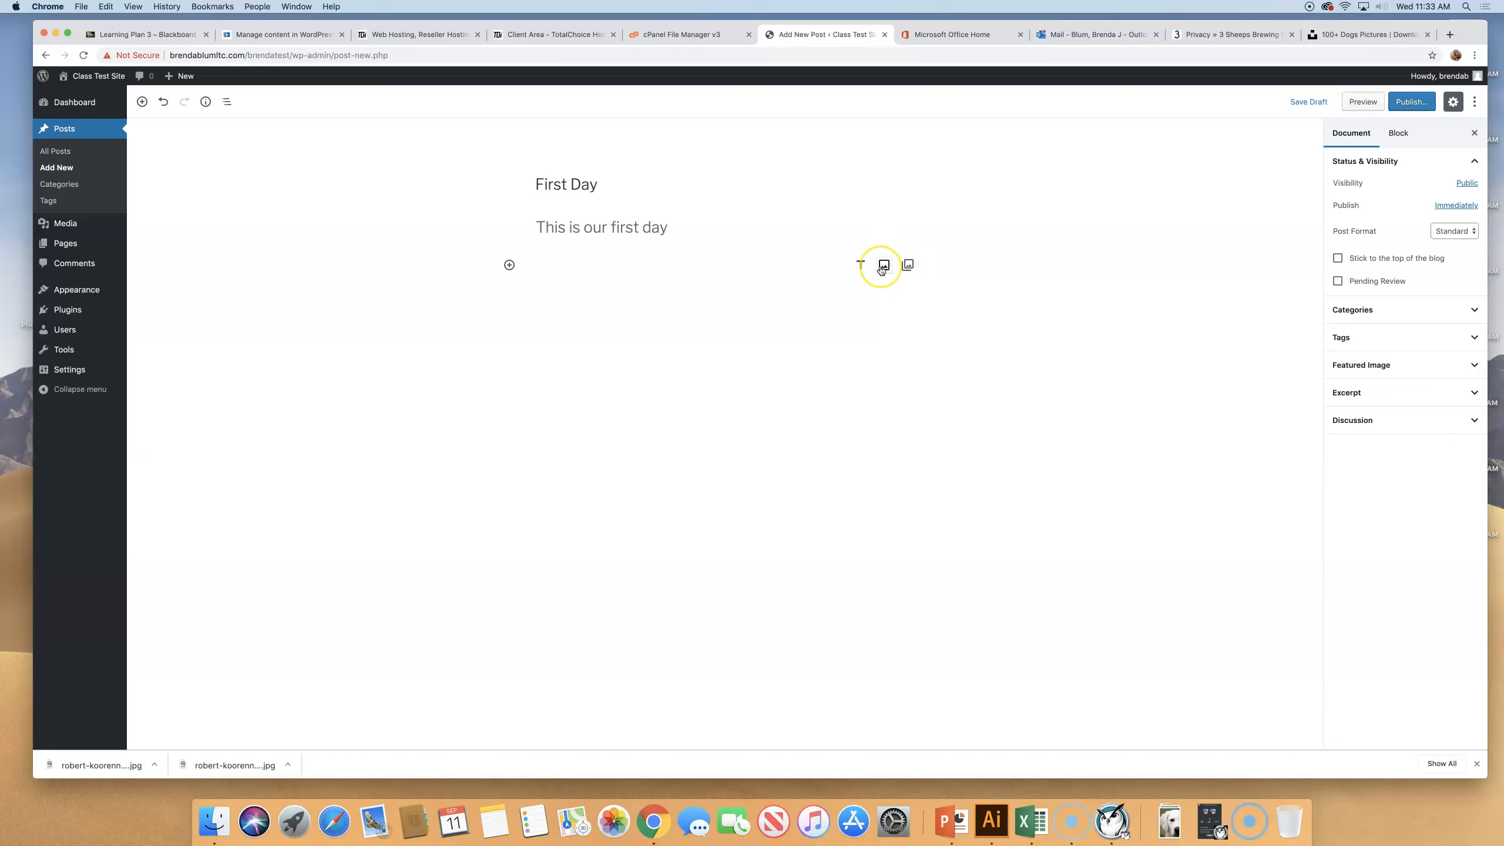
Step: Insert an image block below the heading using yellowleaves_lakeoct08.jpg from the Media Library
click(883, 267)
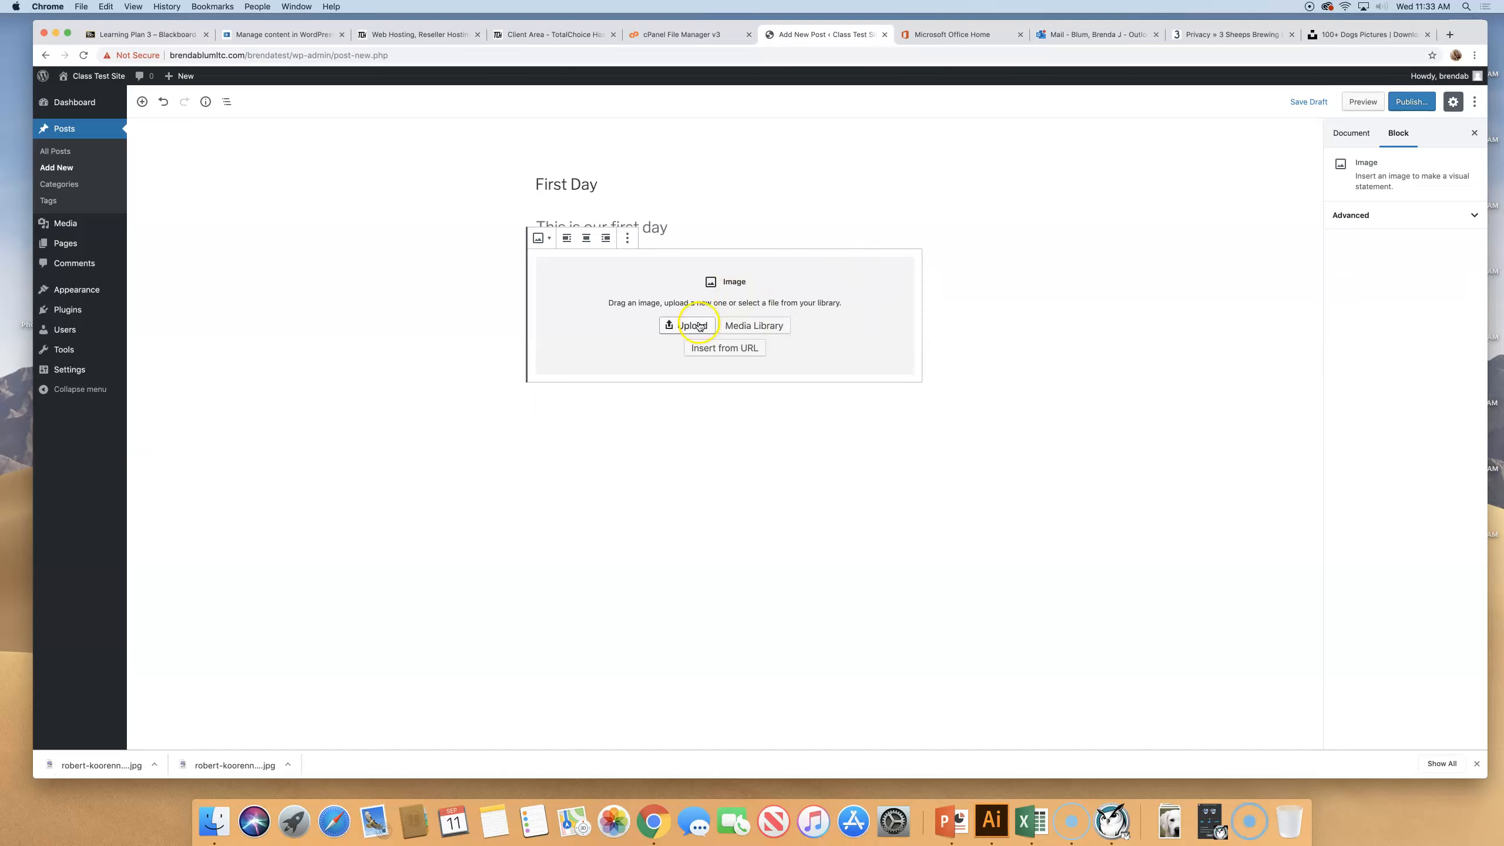
click(760, 326)
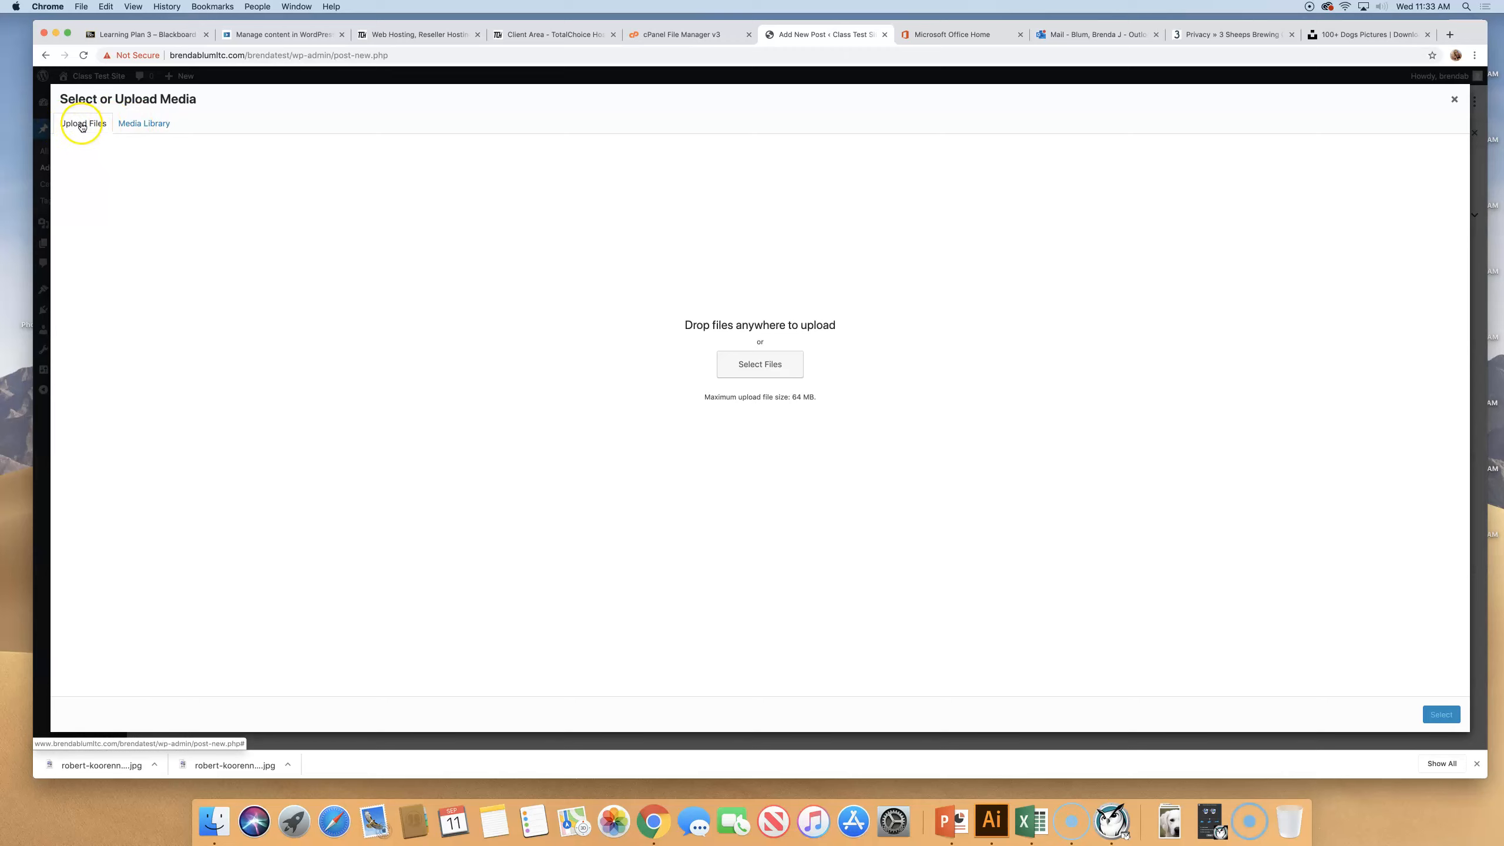
click(141, 122)
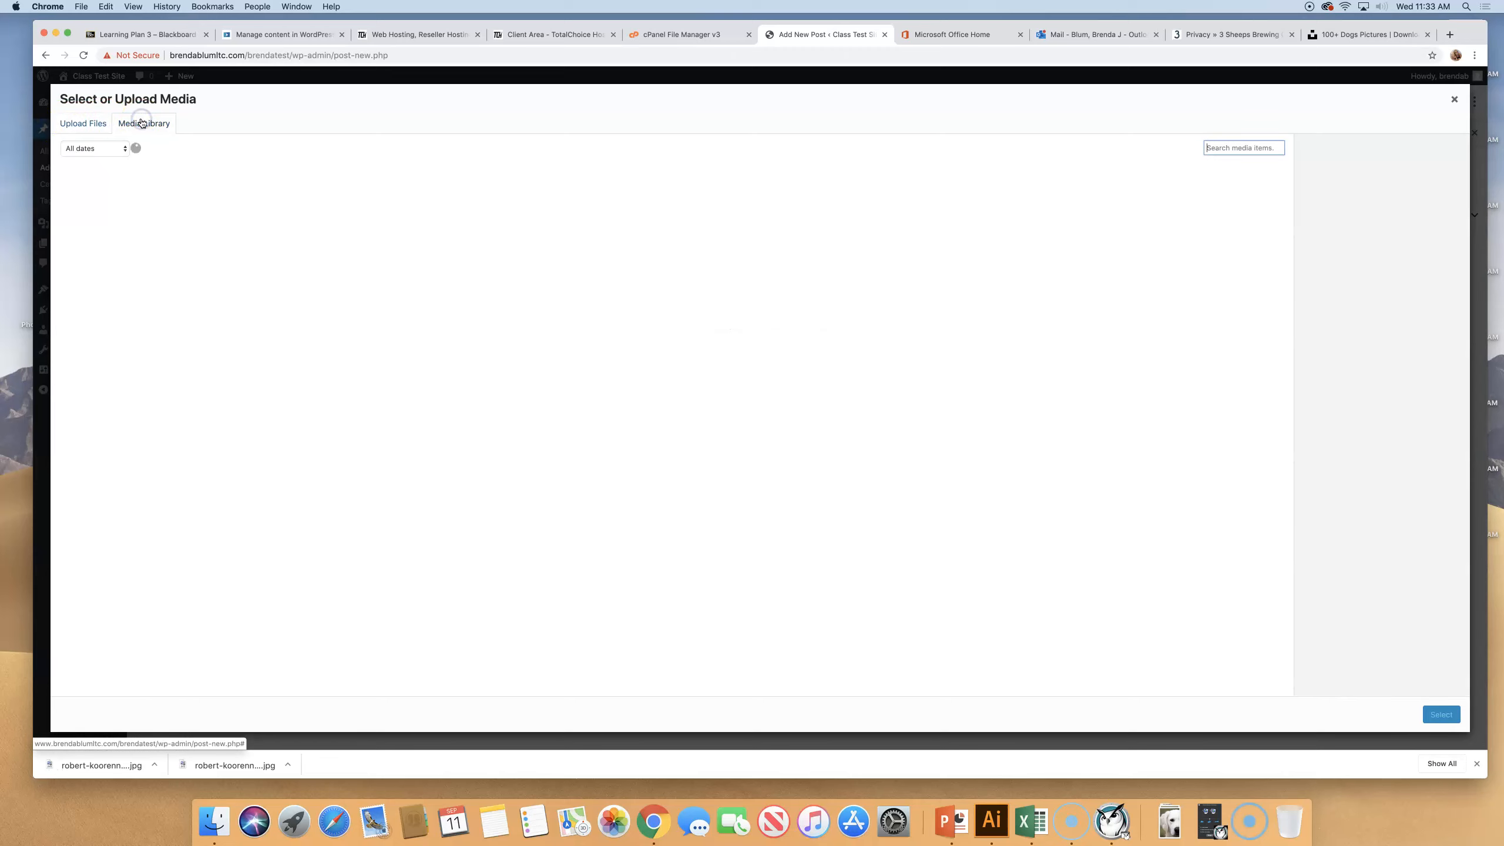
click(68, 123)
click(140, 123)
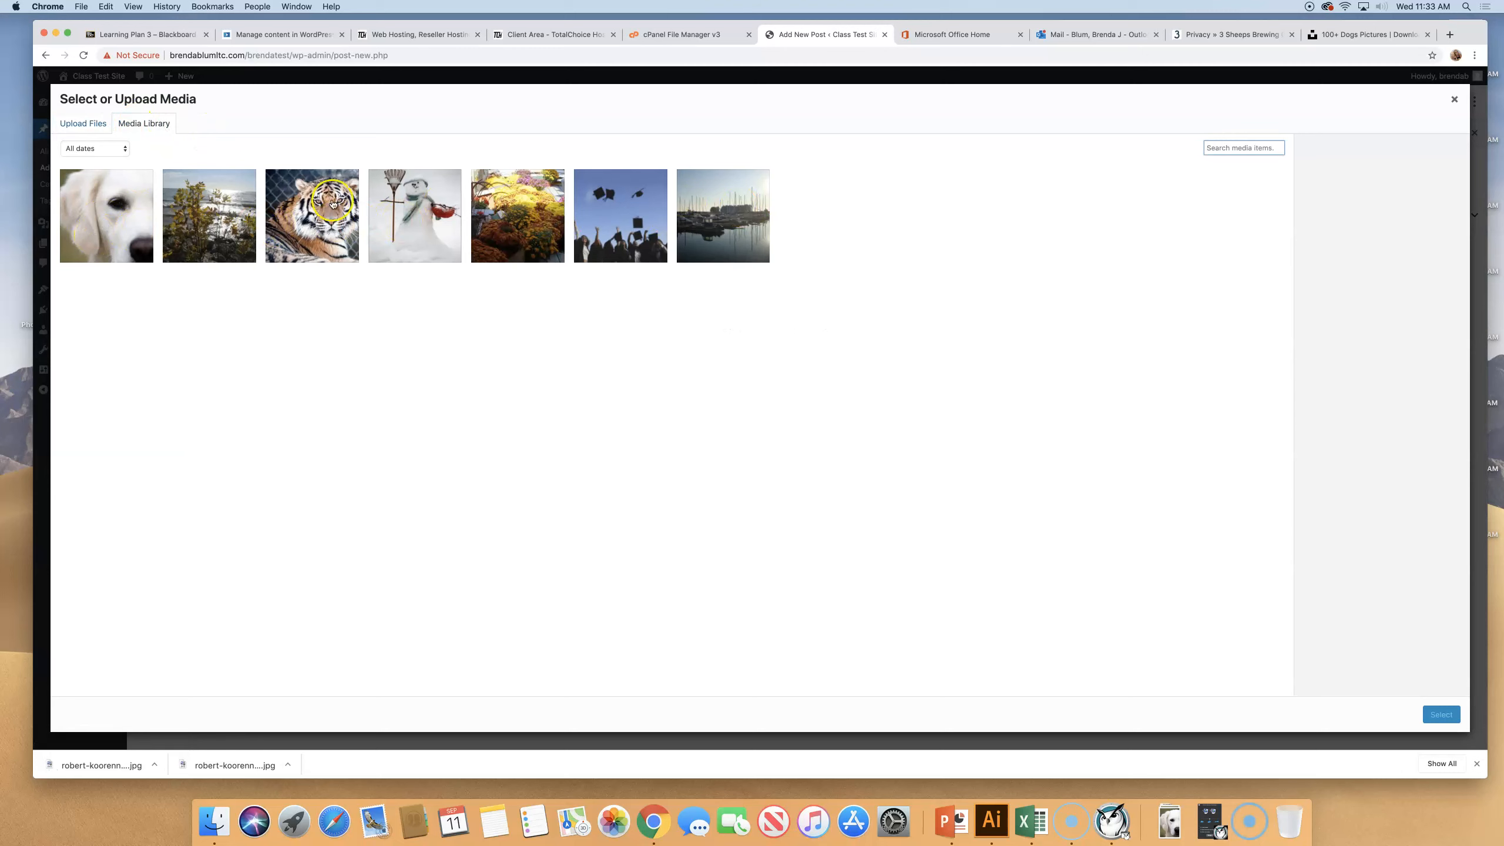
click(242, 214)
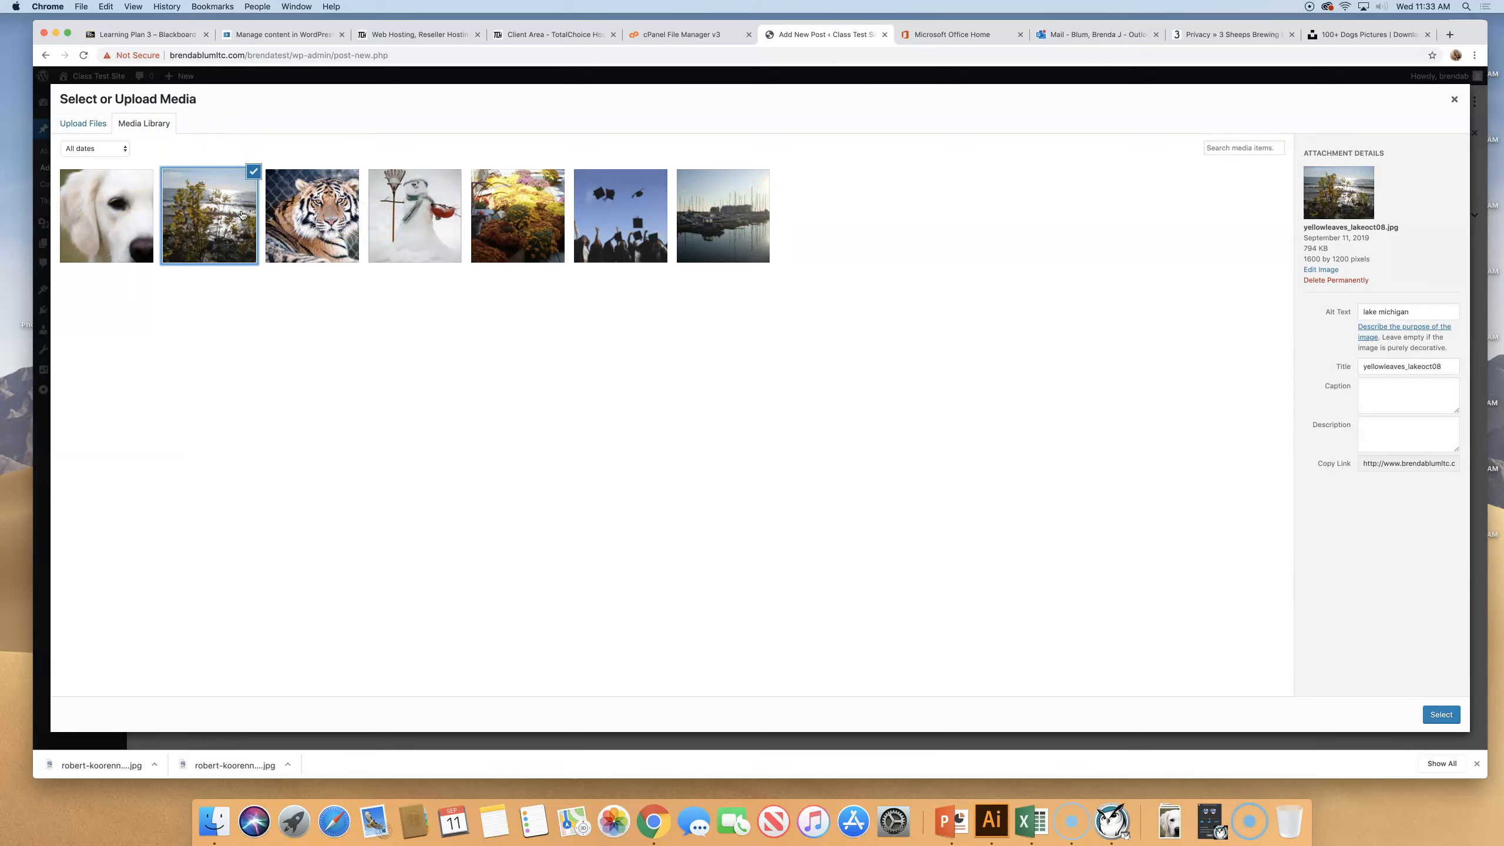
click(1445, 717)
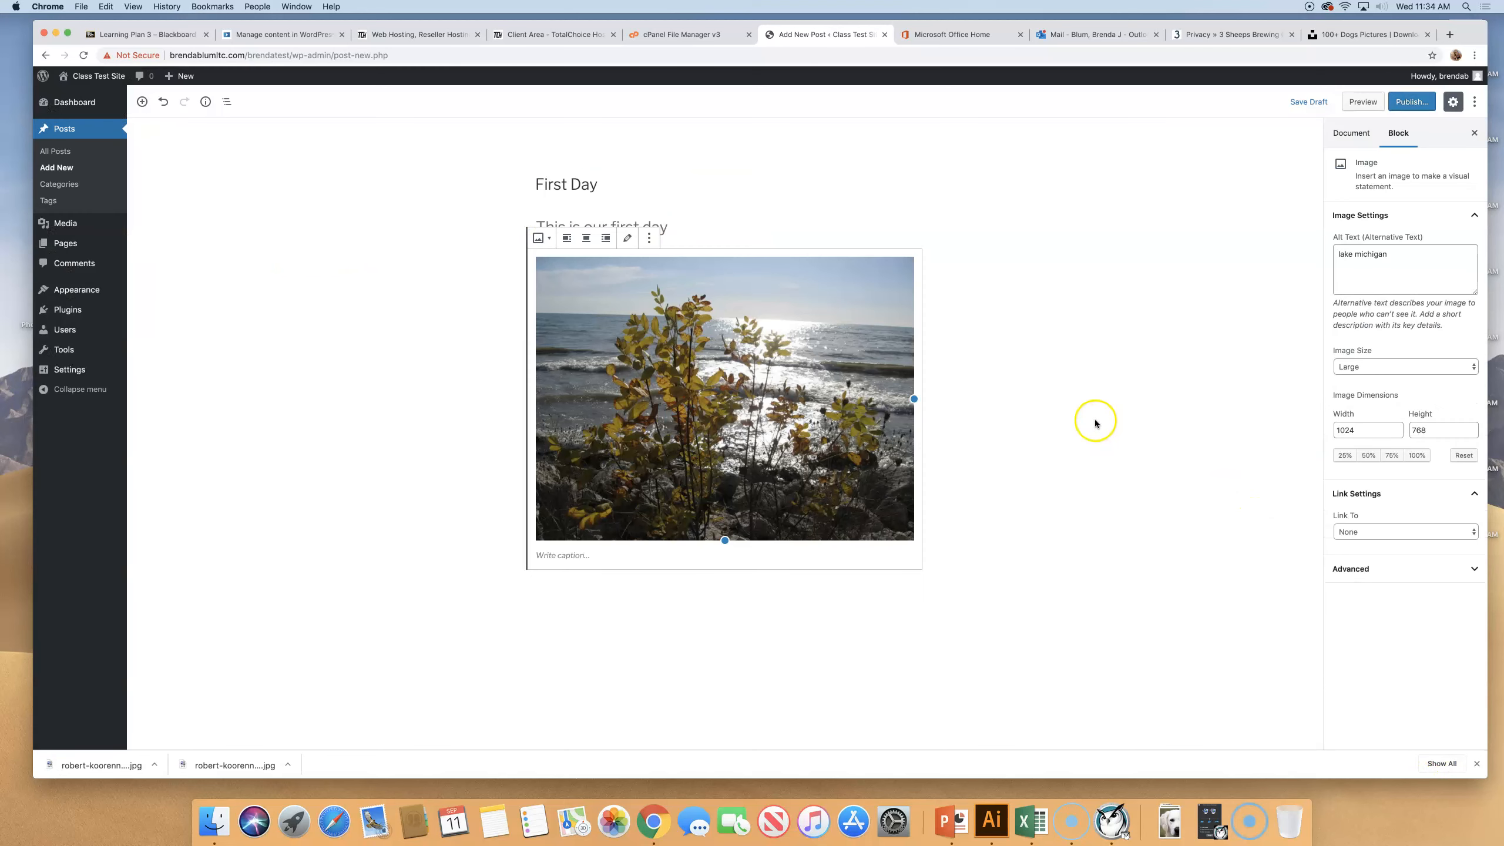
Step: Caption the image "Lovely Lake Michigan" and deselect the image block
click(570, 557)
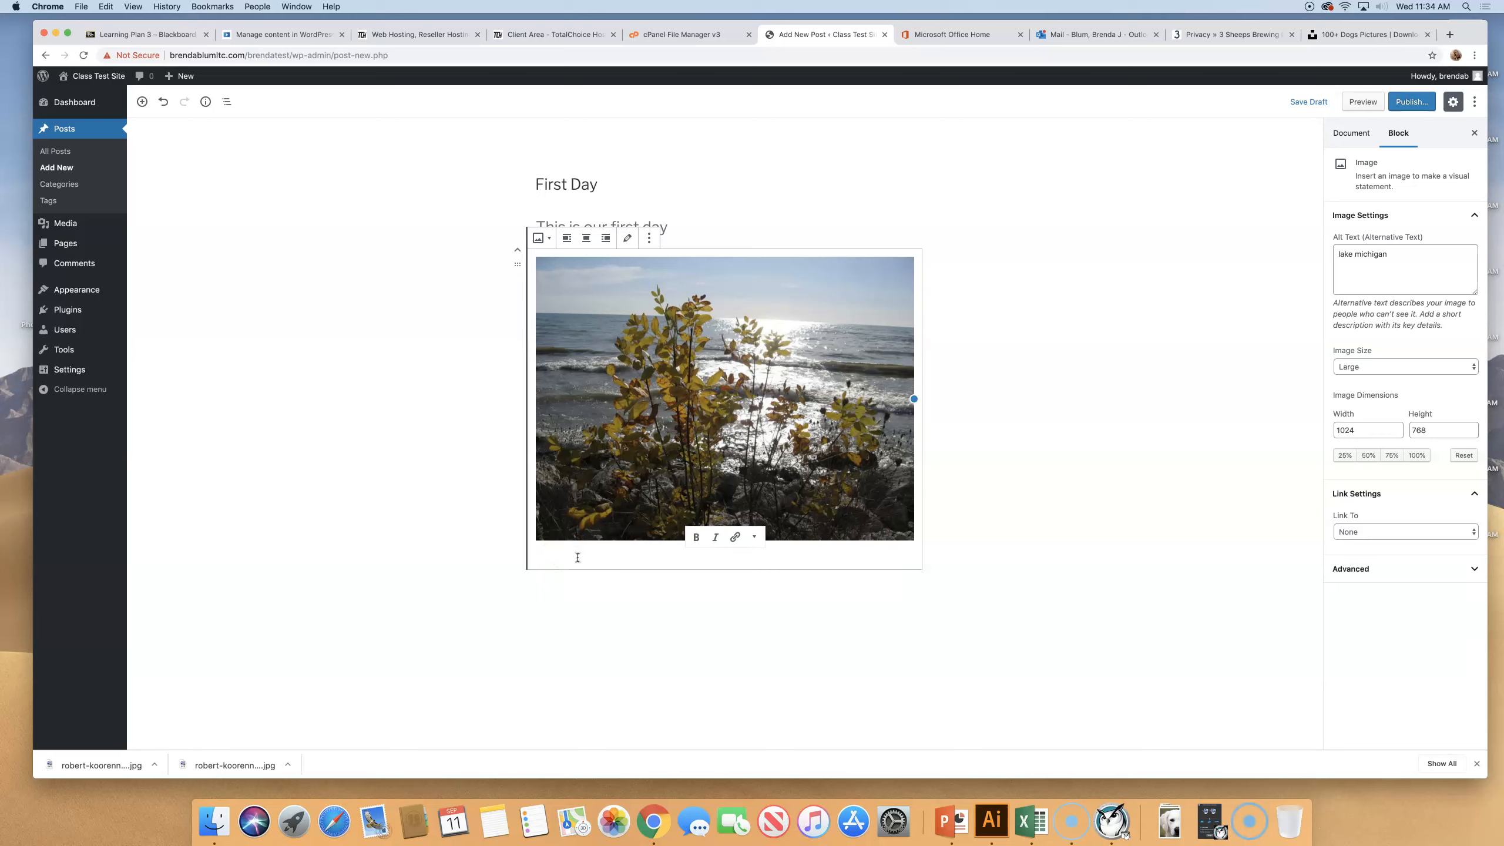
text(Lovely Lake Michigan)
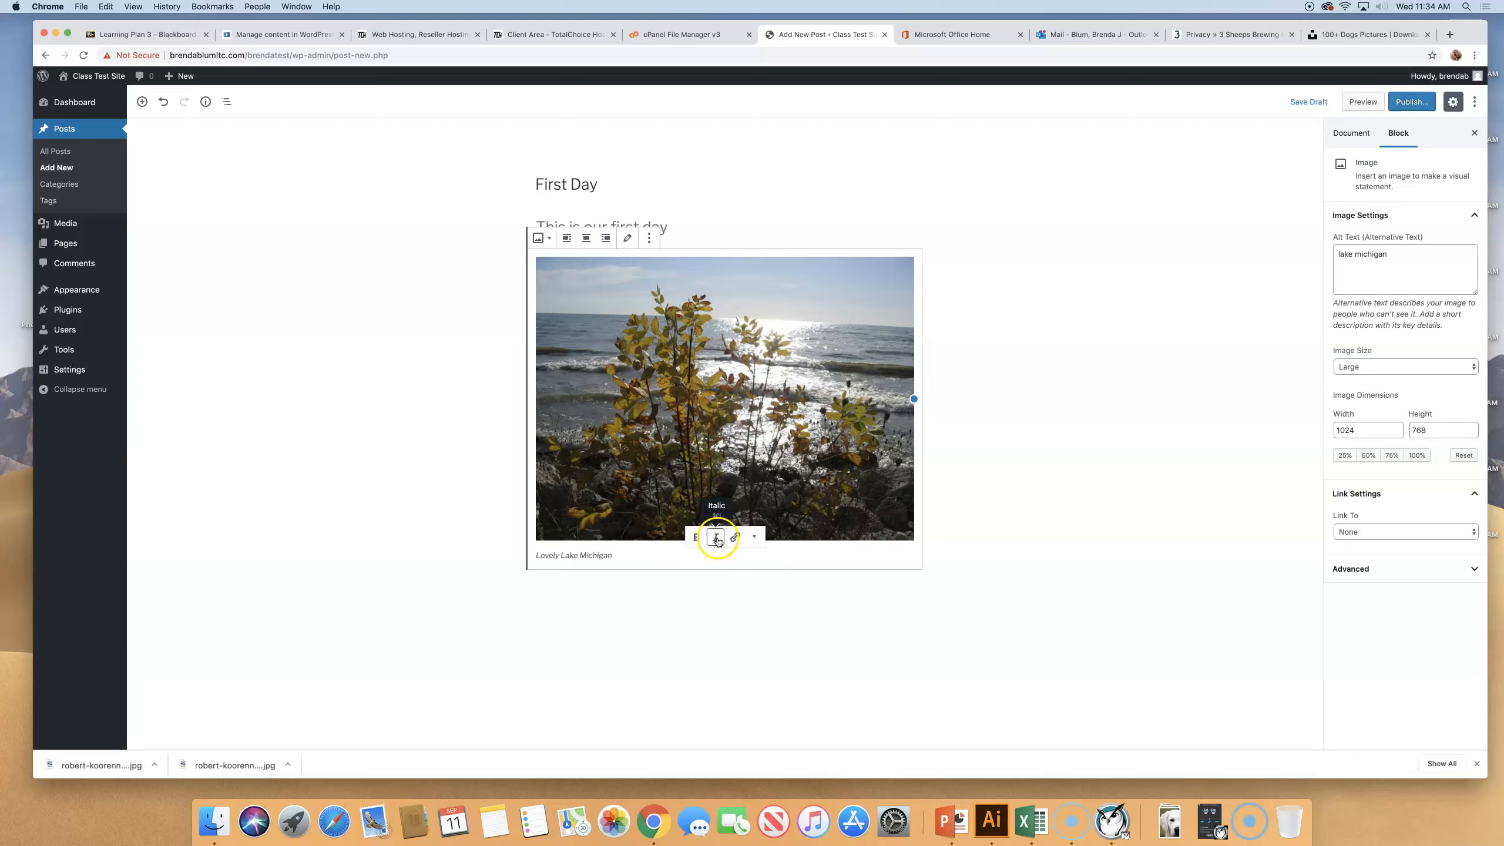
click(753, 537)
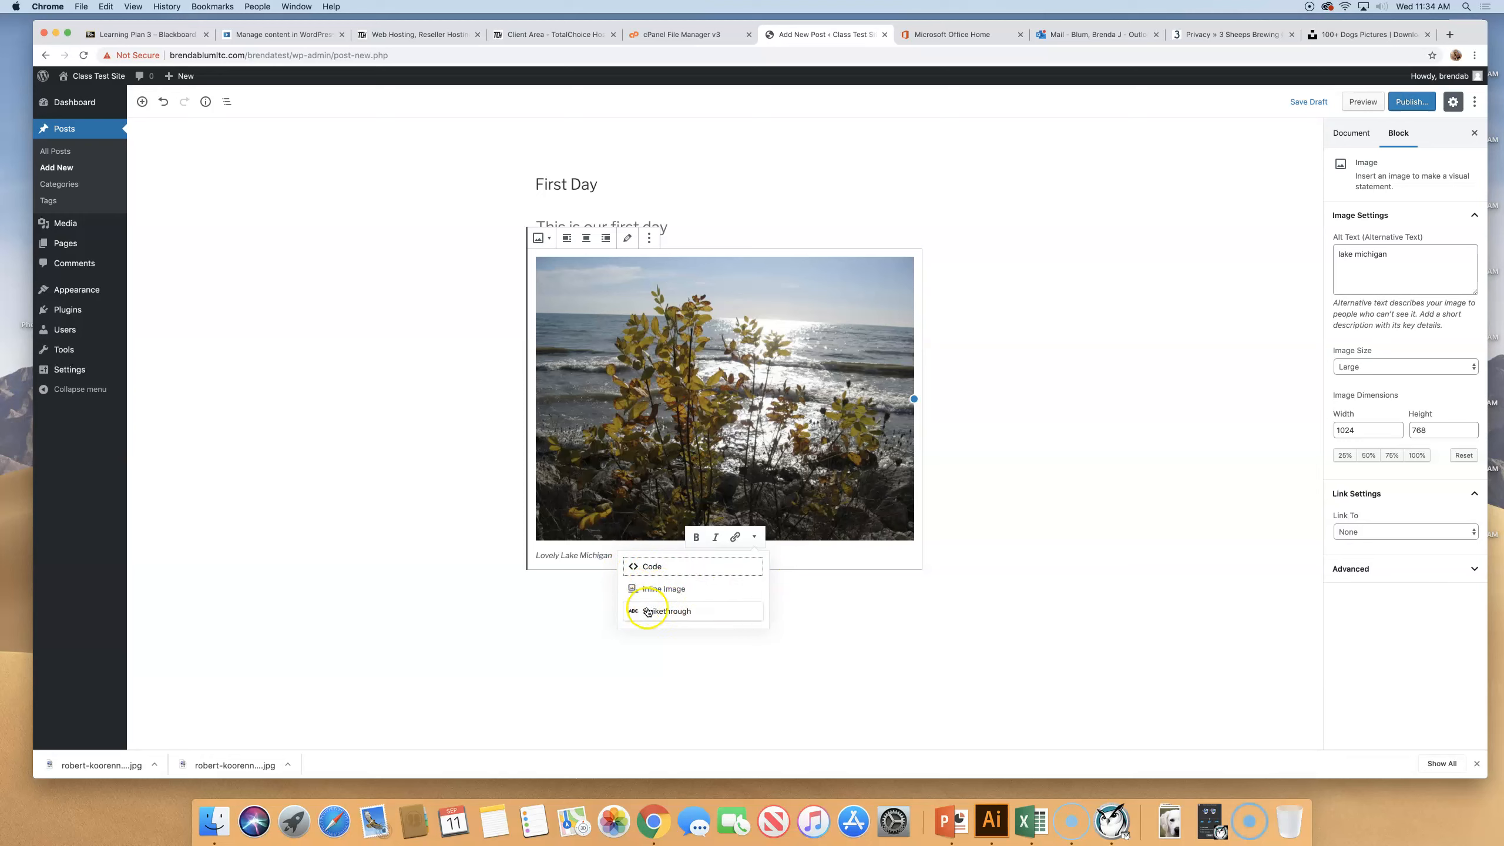
click(965, 613)
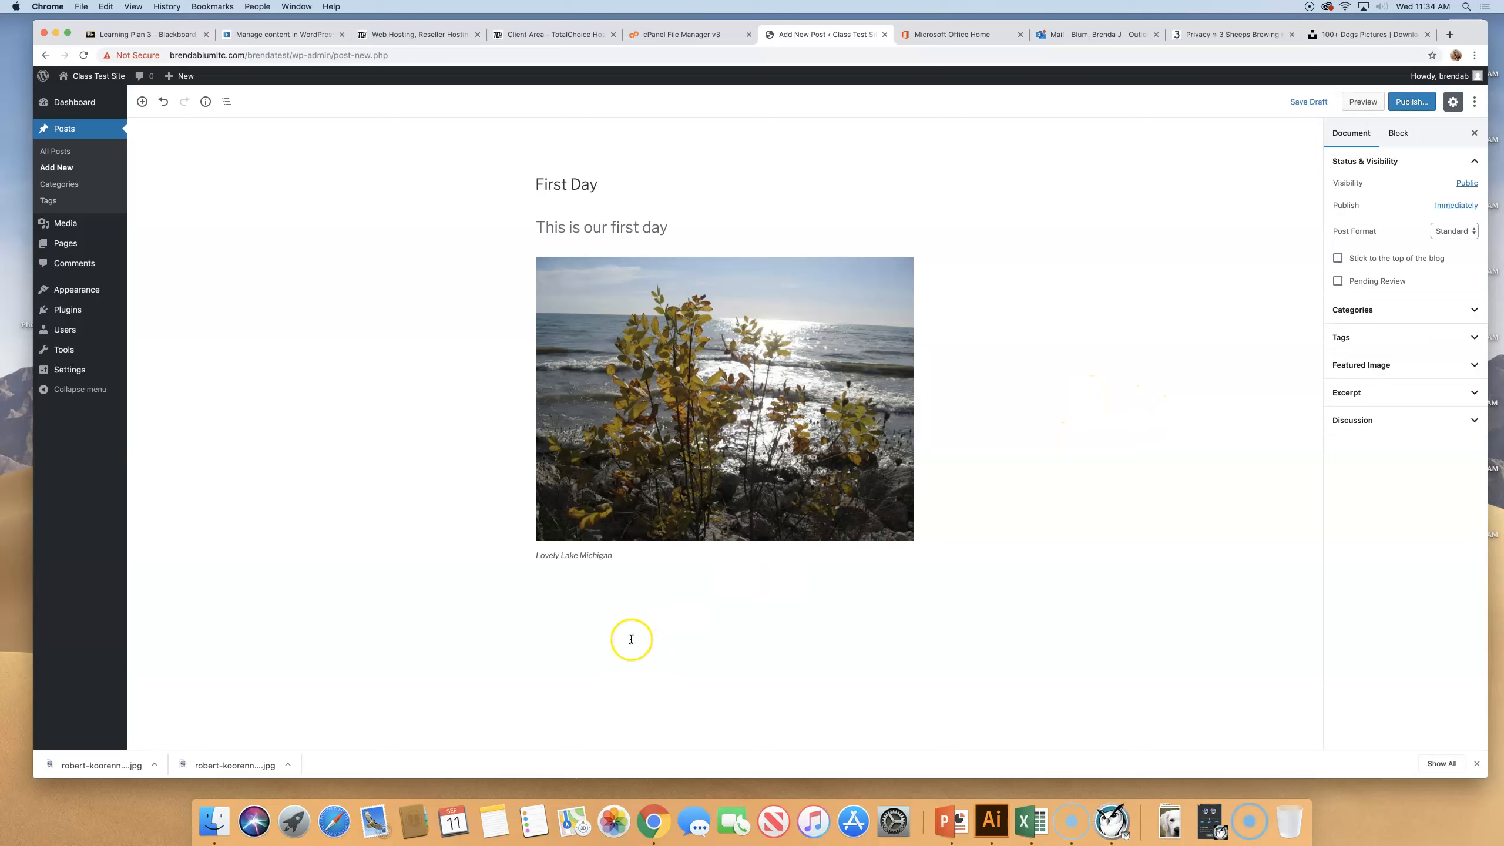
Step: Examine the blocks available below the image in the Most Used, Common Blocks, Formatting, Layout Elements, Widgets and Embeds categories
mouse_move(510, 592)
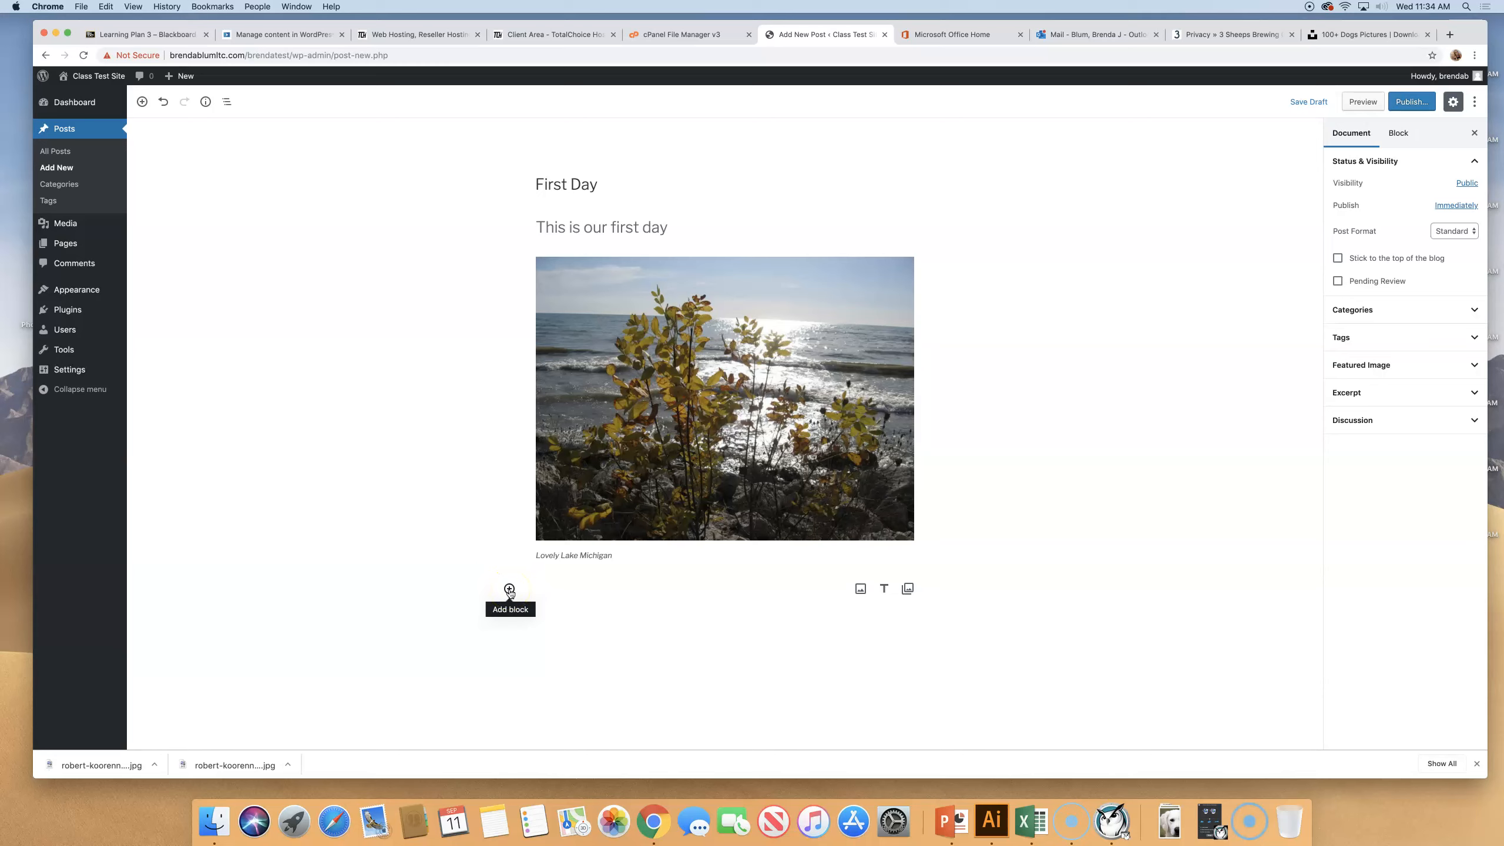
click(510, 588)
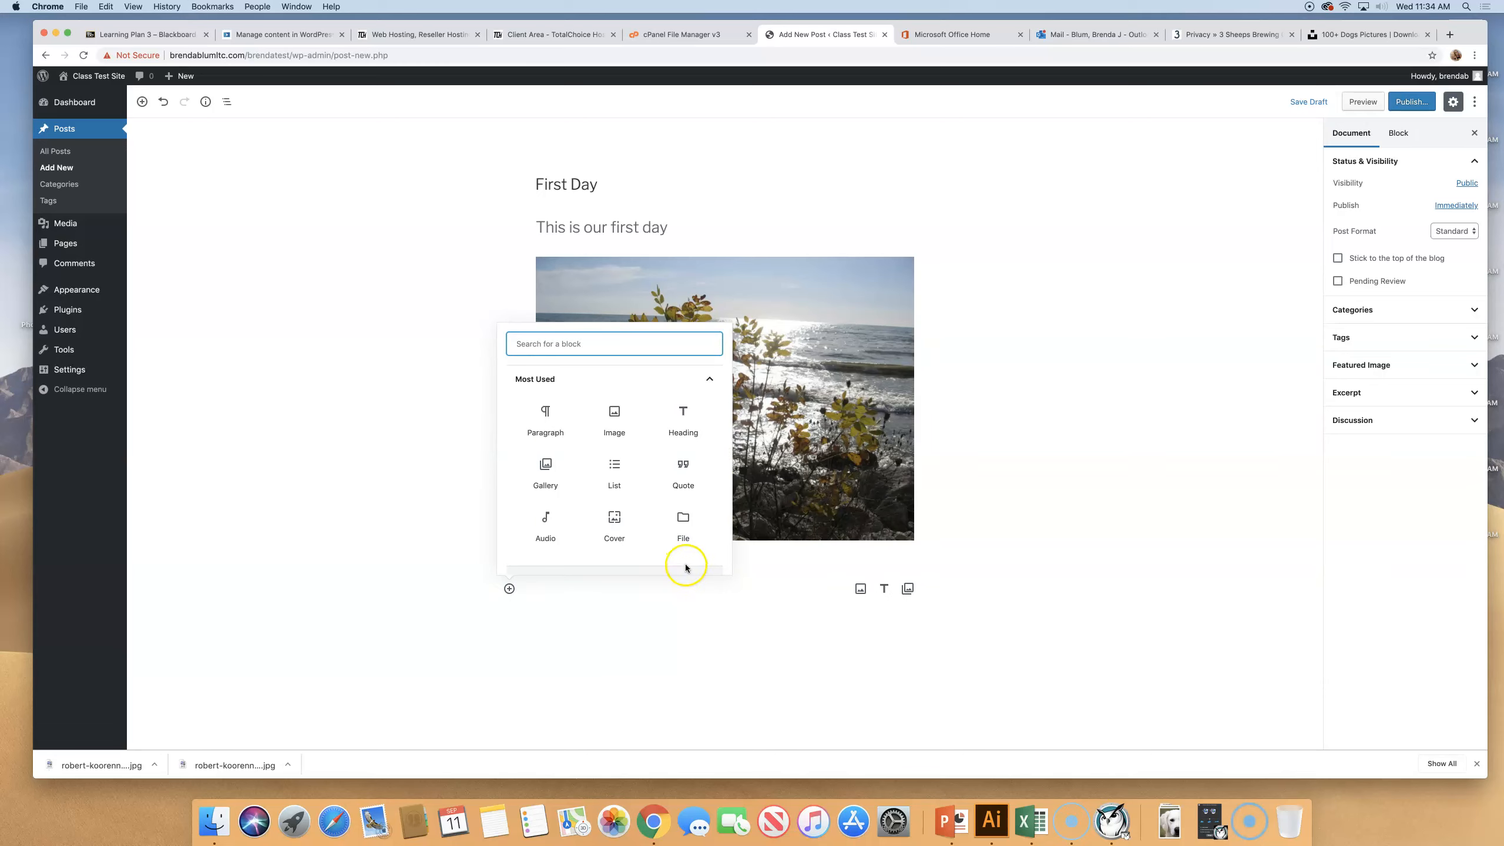
scroll(689, 455, down, 3)
scroll(688, 461, up, 3)
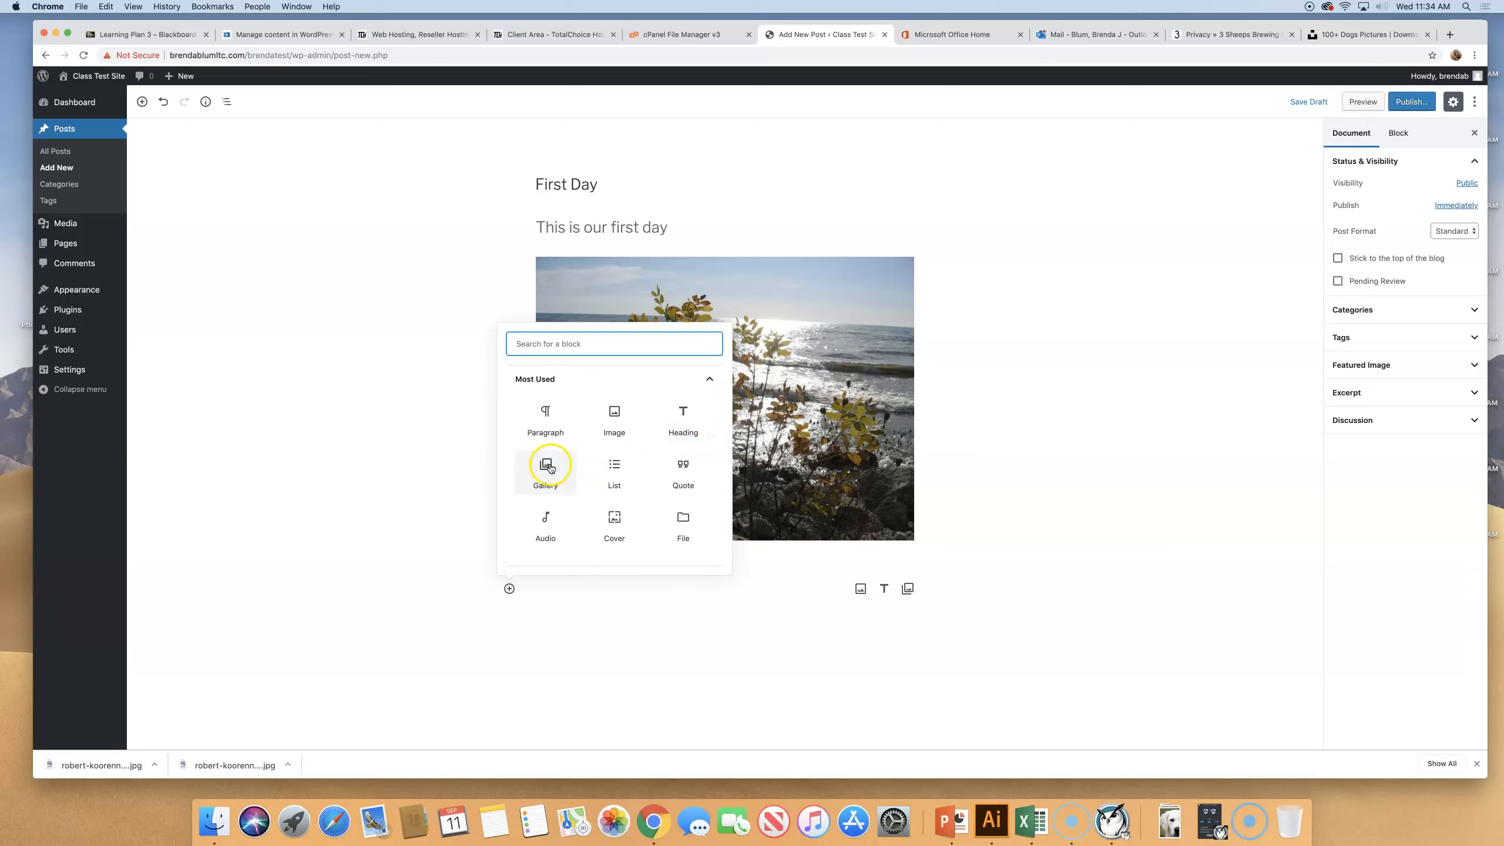
scroll(571, 497, down, 3)
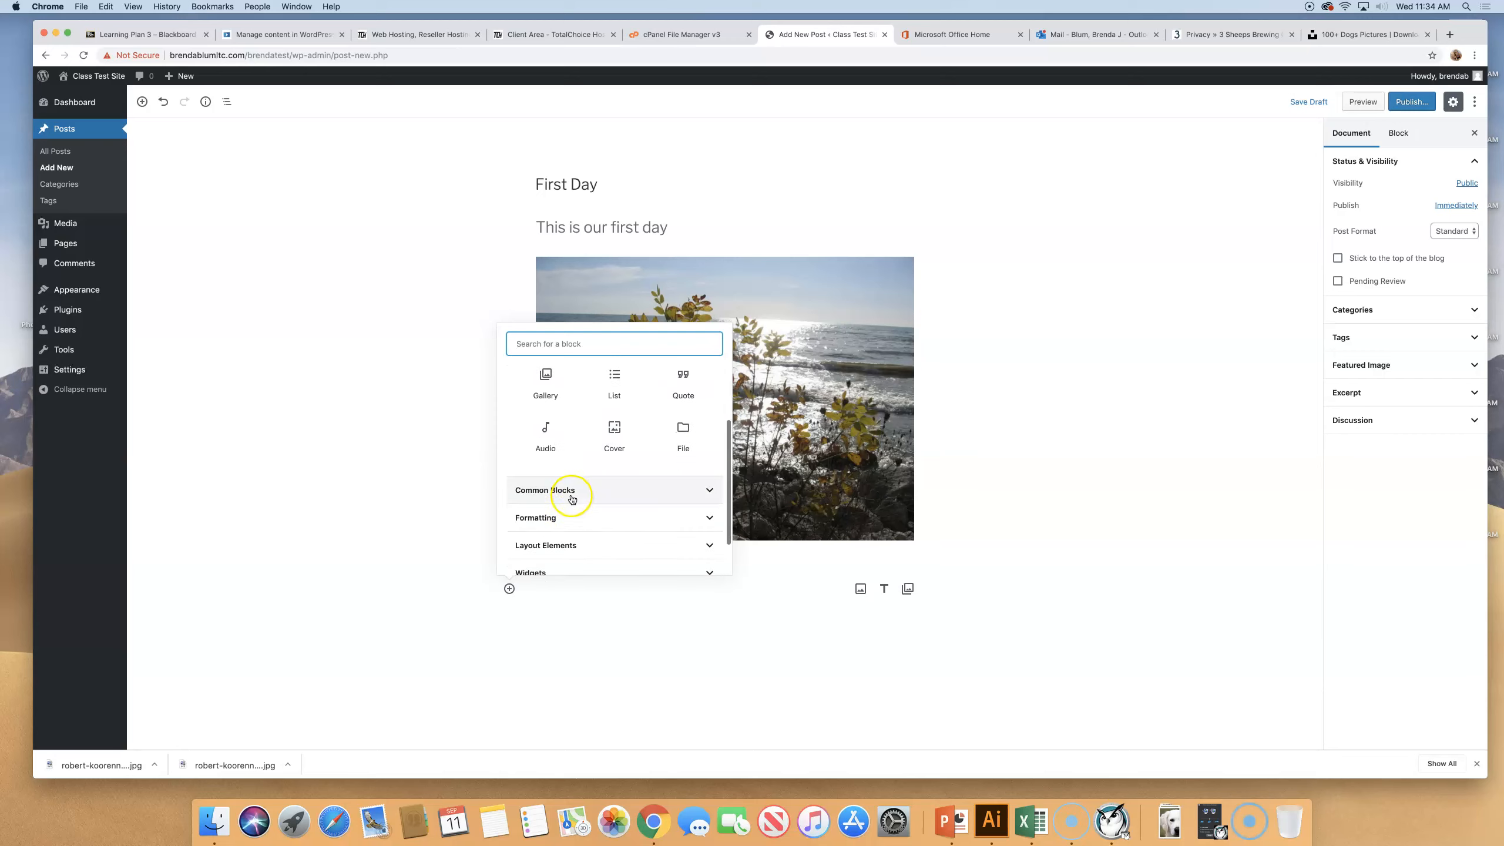
scroll(571, 497, down, 1)
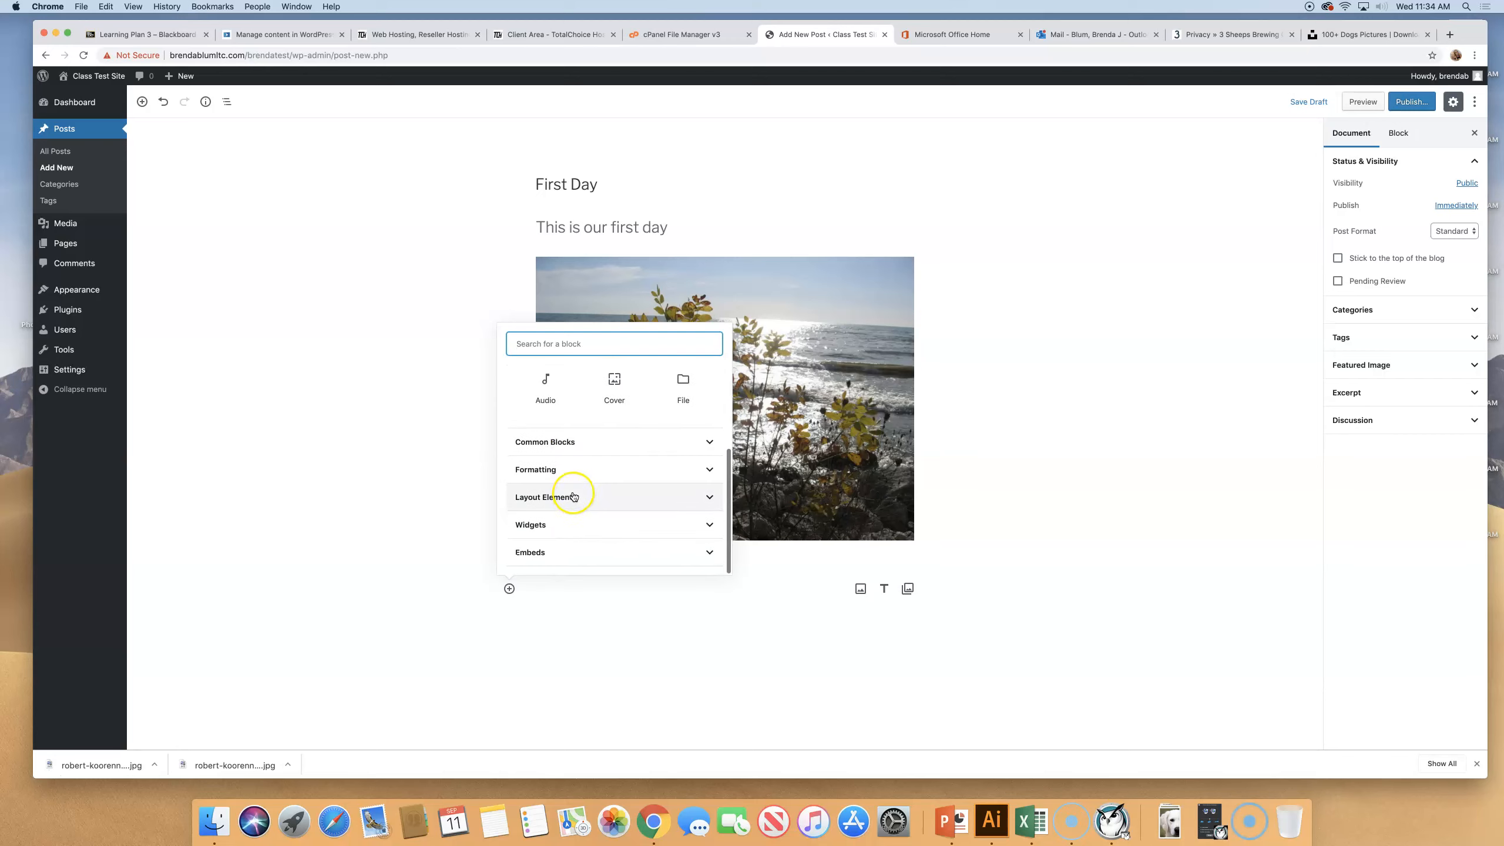
click(711, 444)
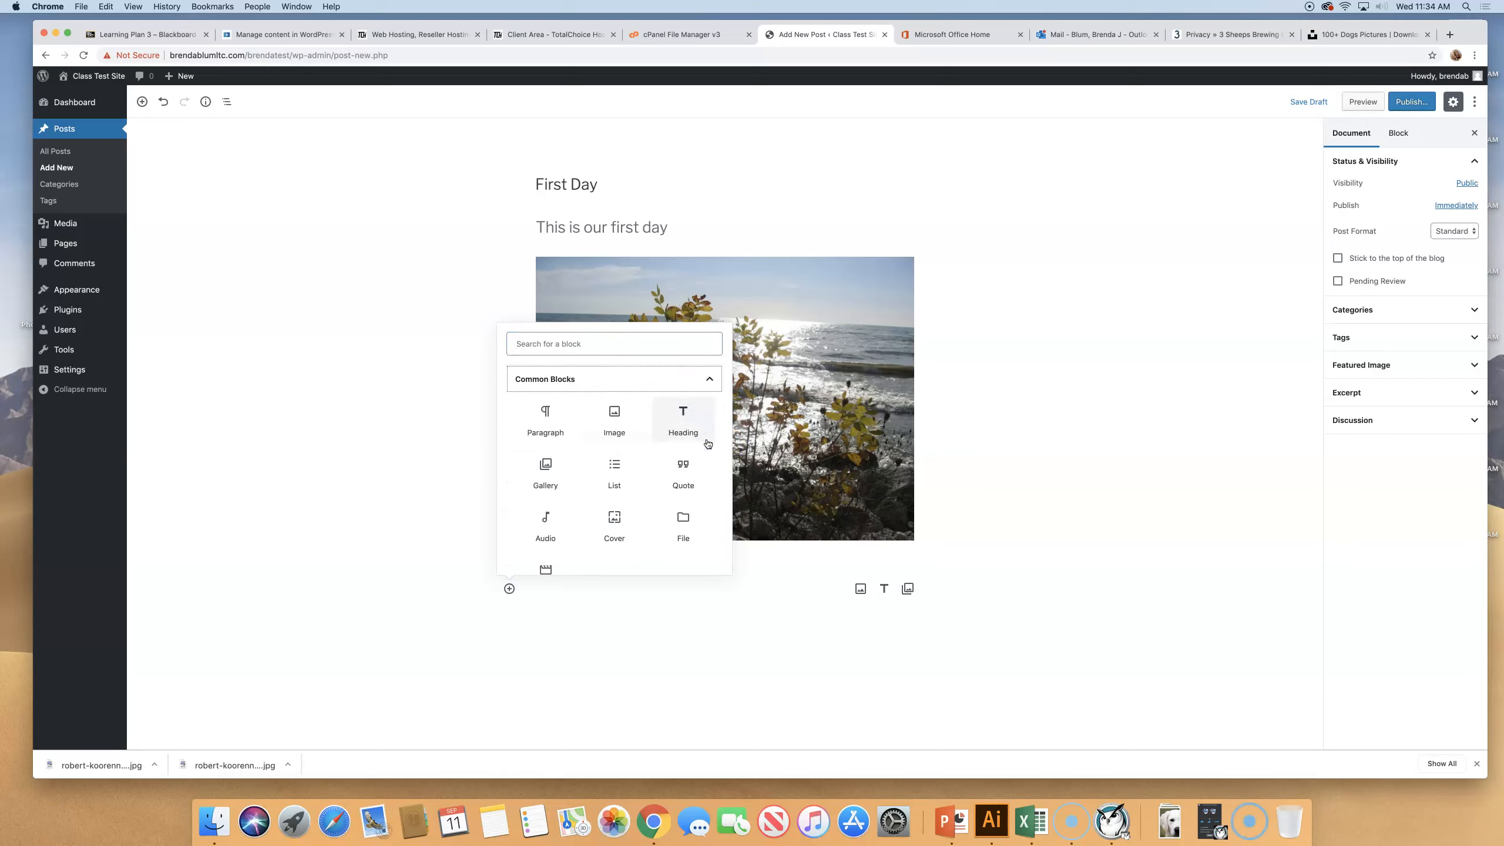
scroll(618, 491, down, 2)
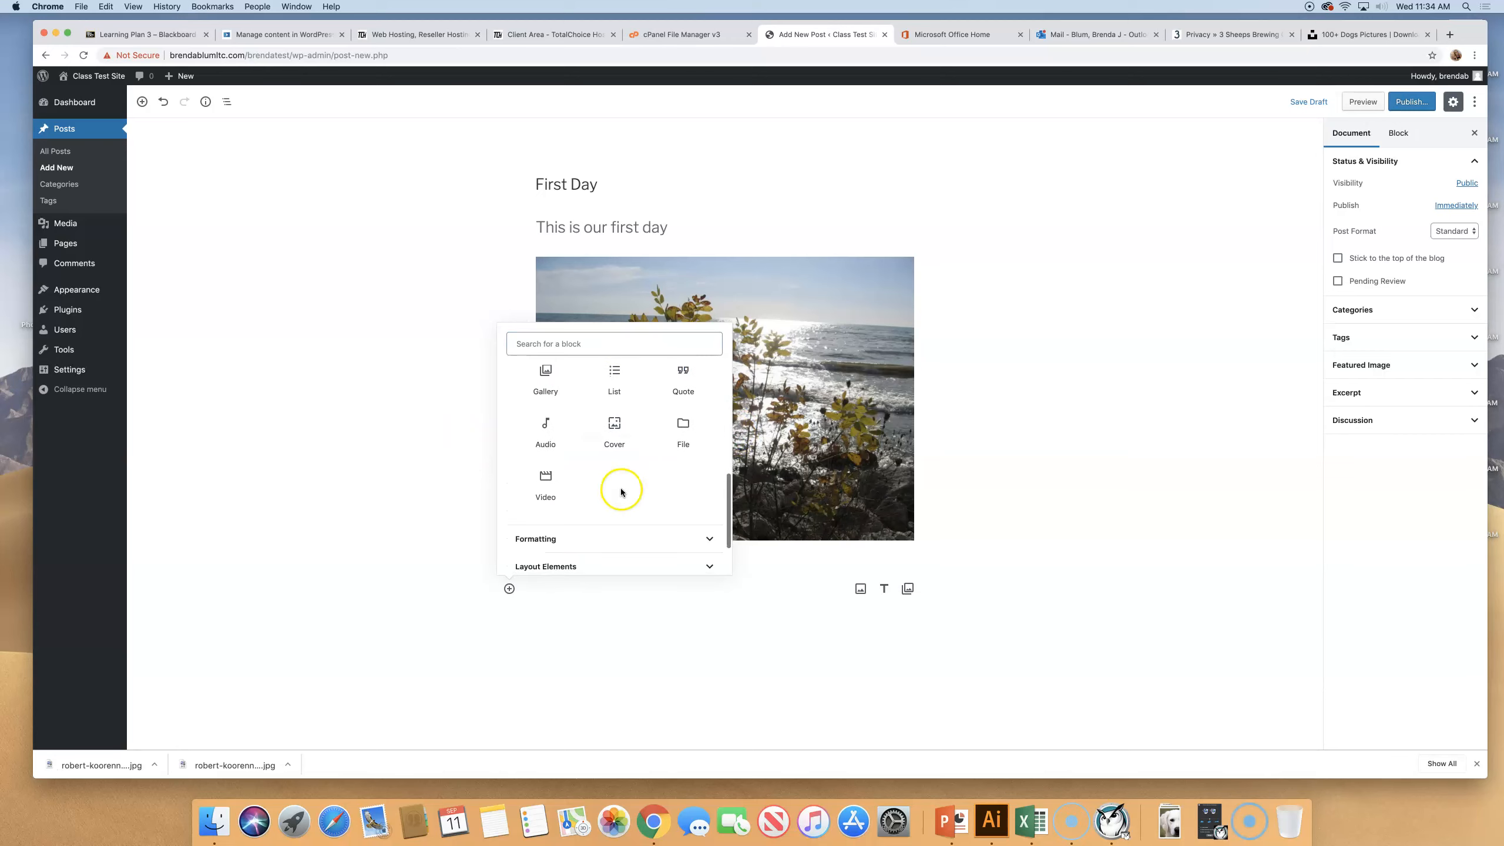
click(710, 542)
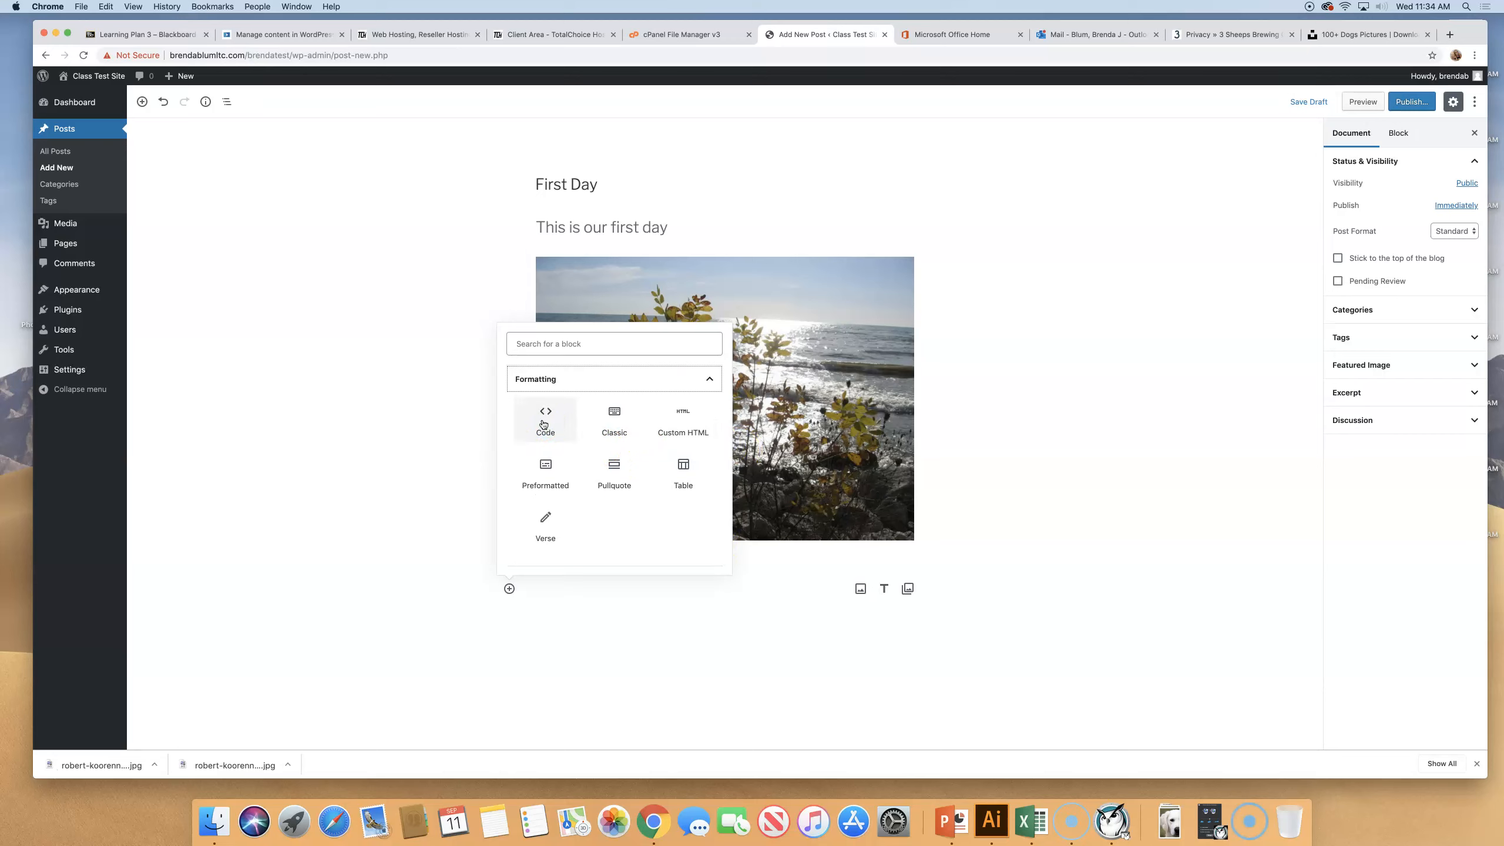
click(614, 427)
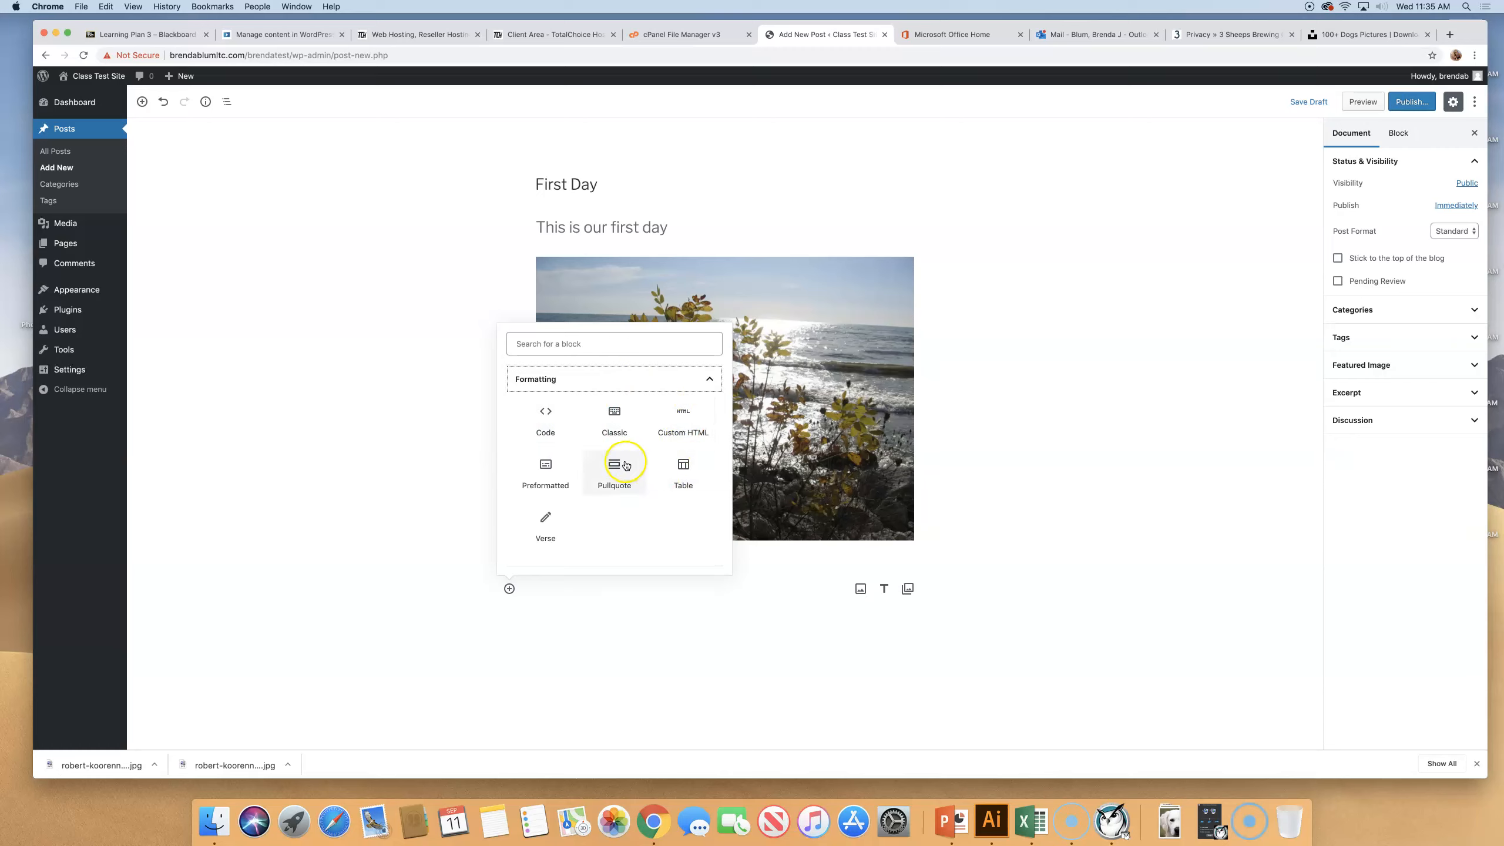
click(709, 382)
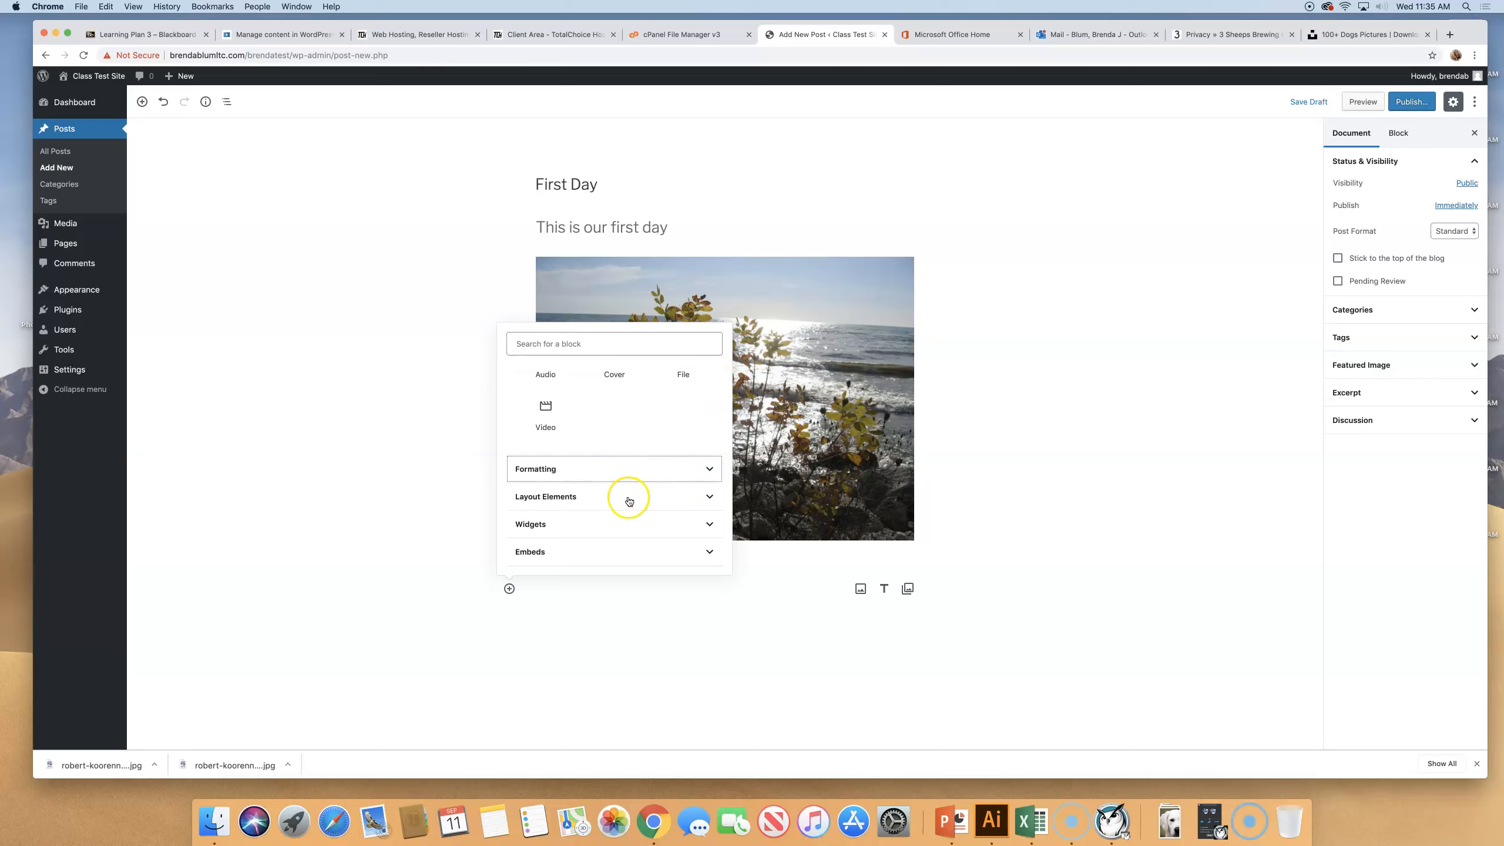
click(707, 495)
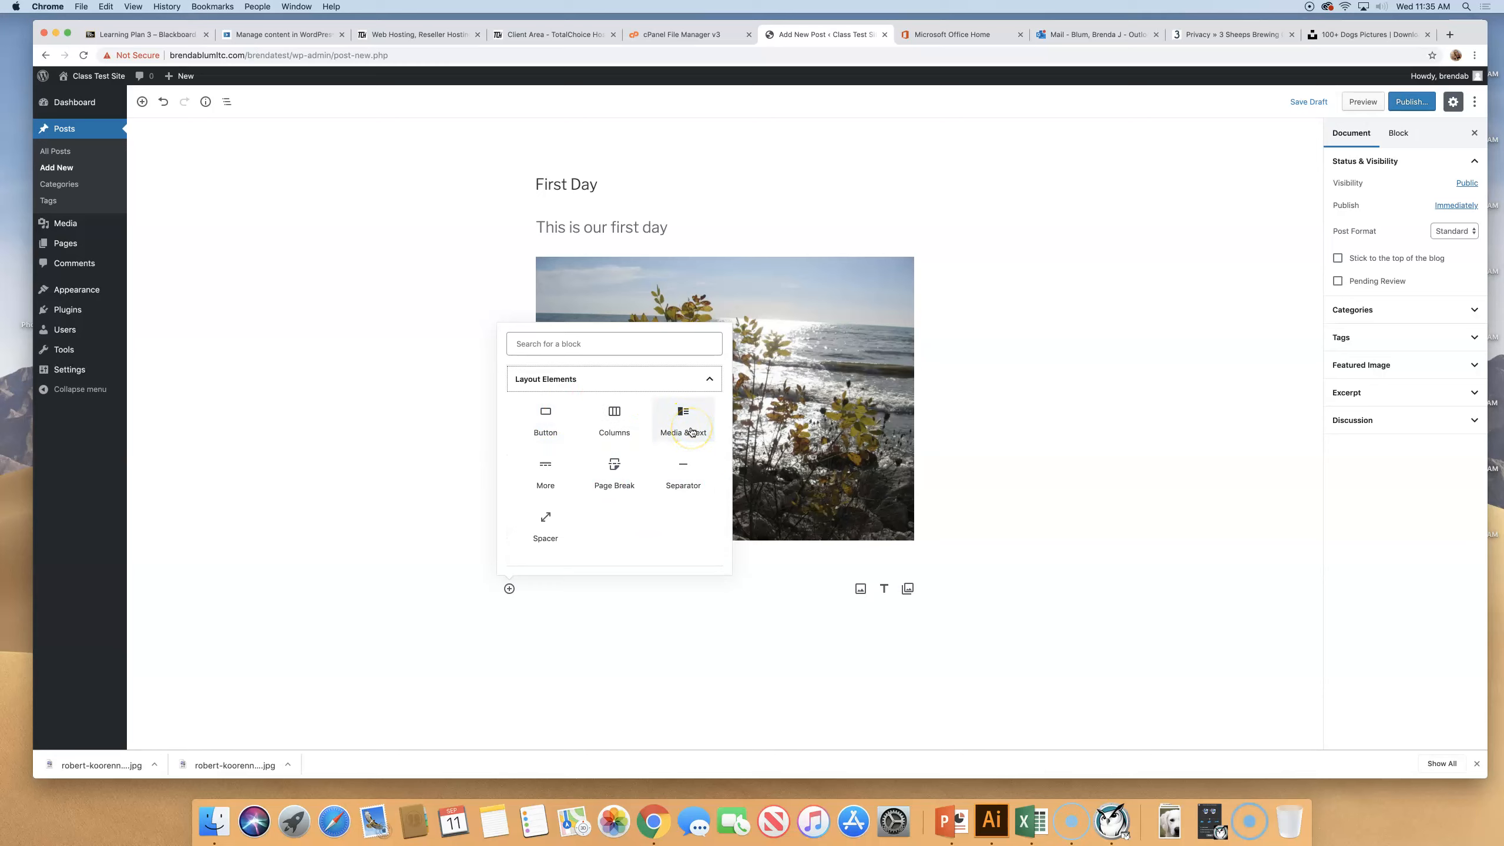
click(708, 380)
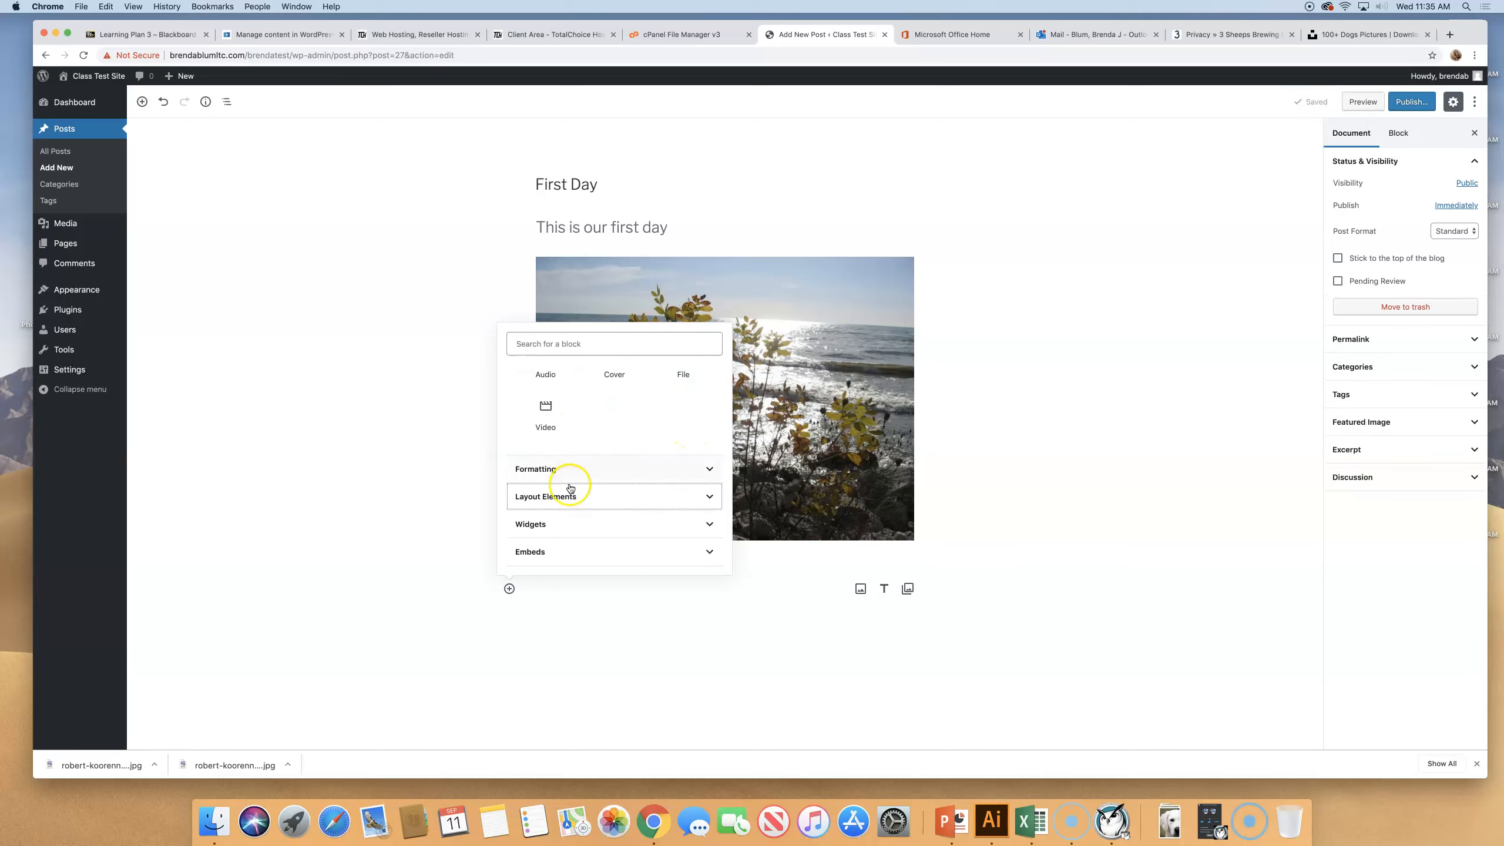
click(537, 522)
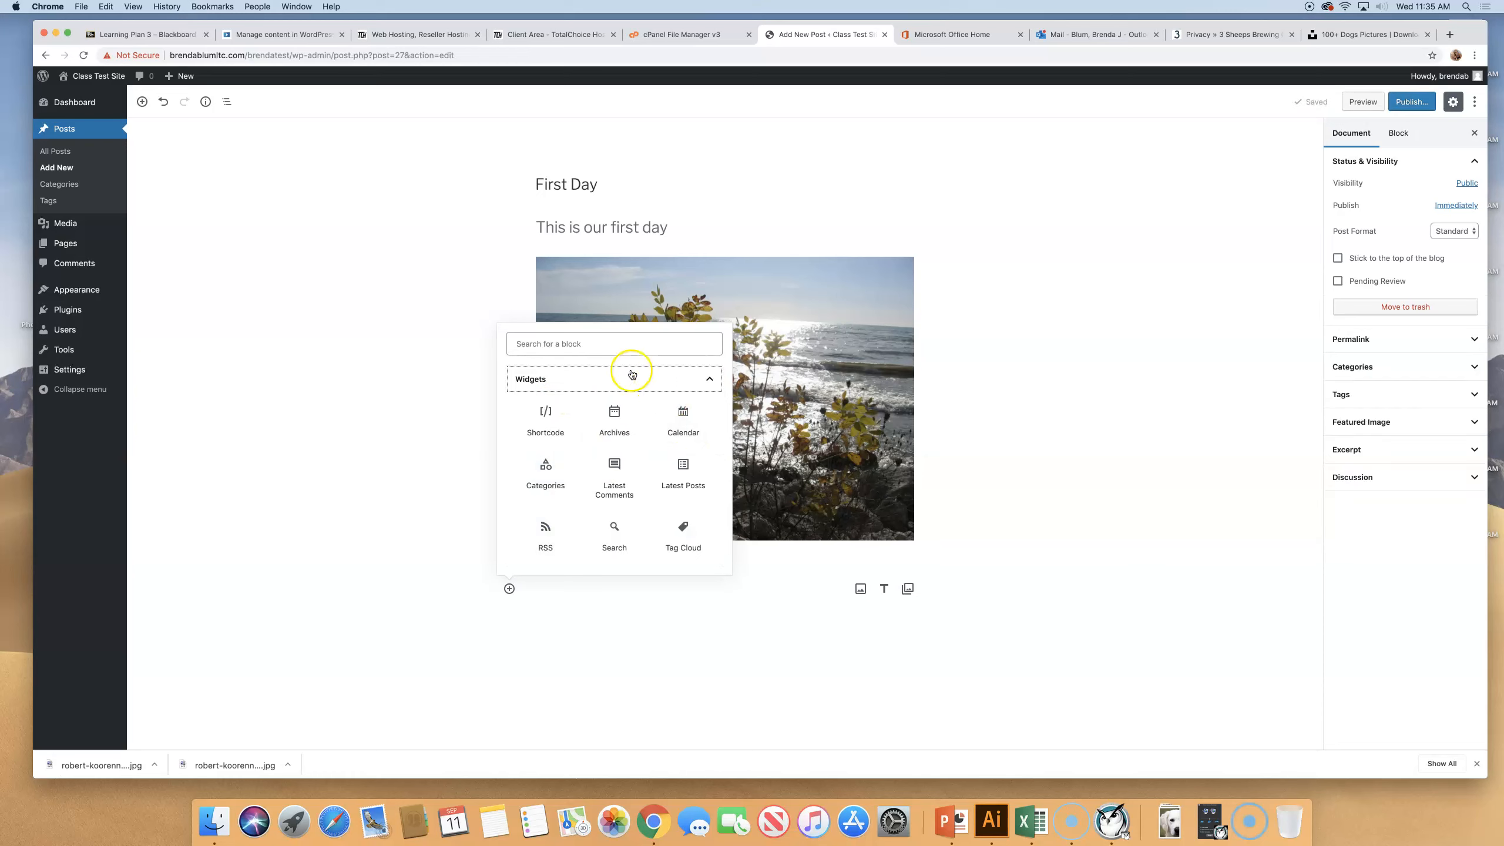
click(709, 382)
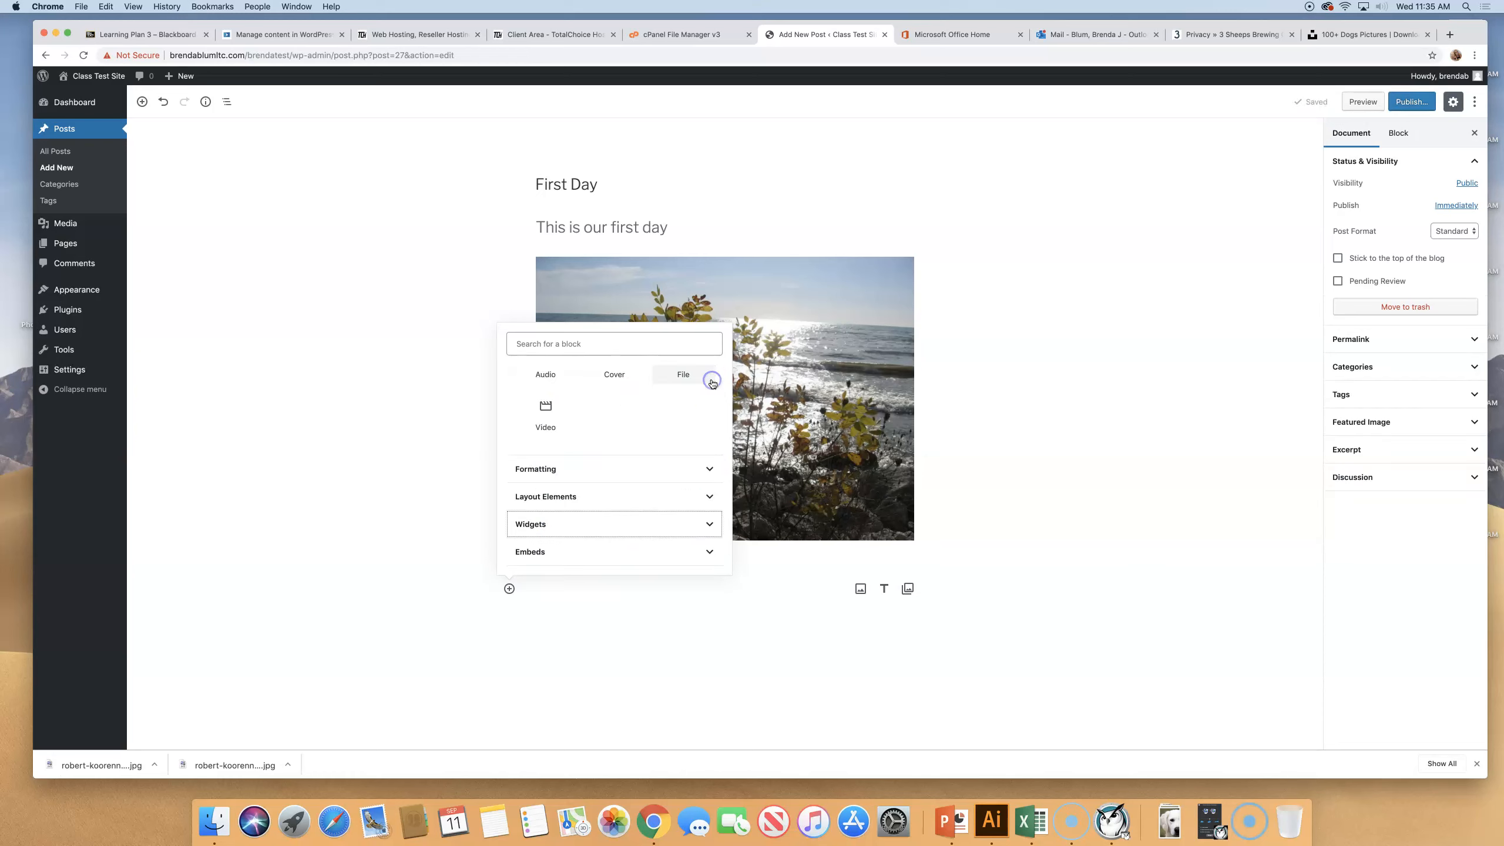
click(603, 561)
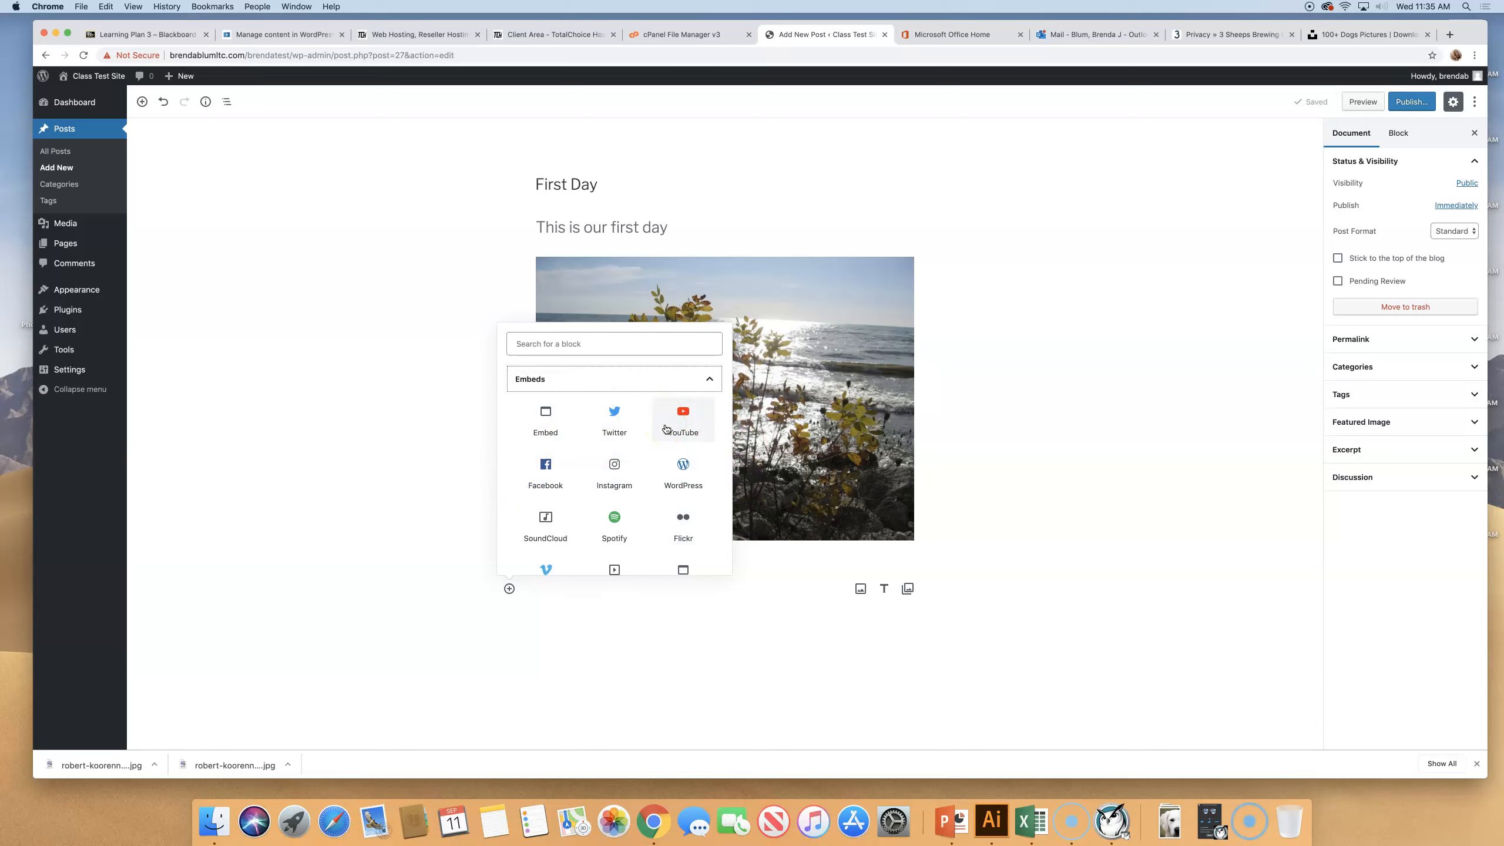
click(571, 377)
Step: Add a paragraph block below the image and fill it with about three lines of random placeholder text
scroll(578, 424, up, 3)
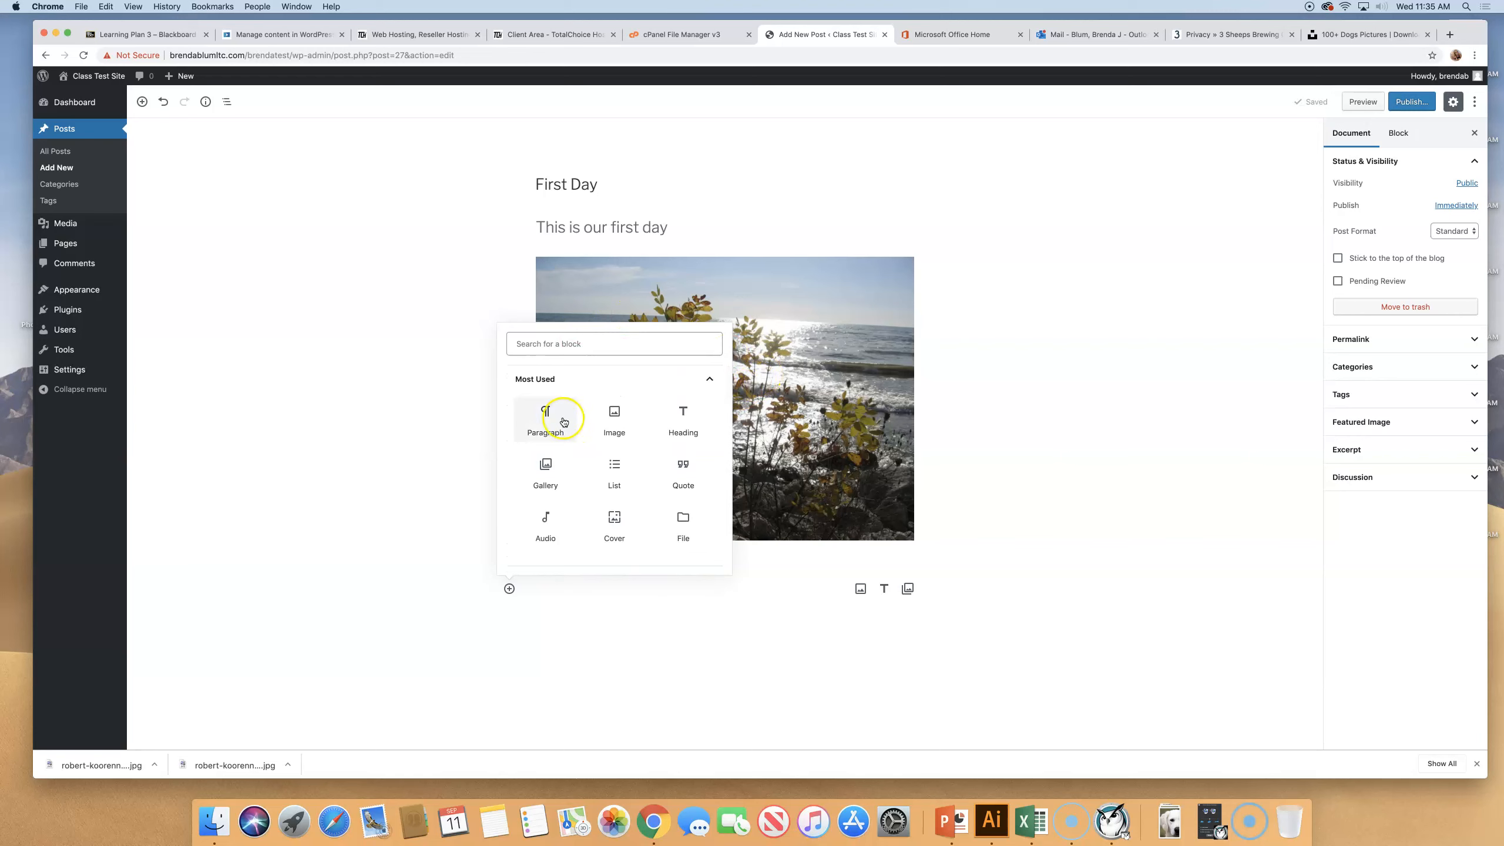
click(560, 423)
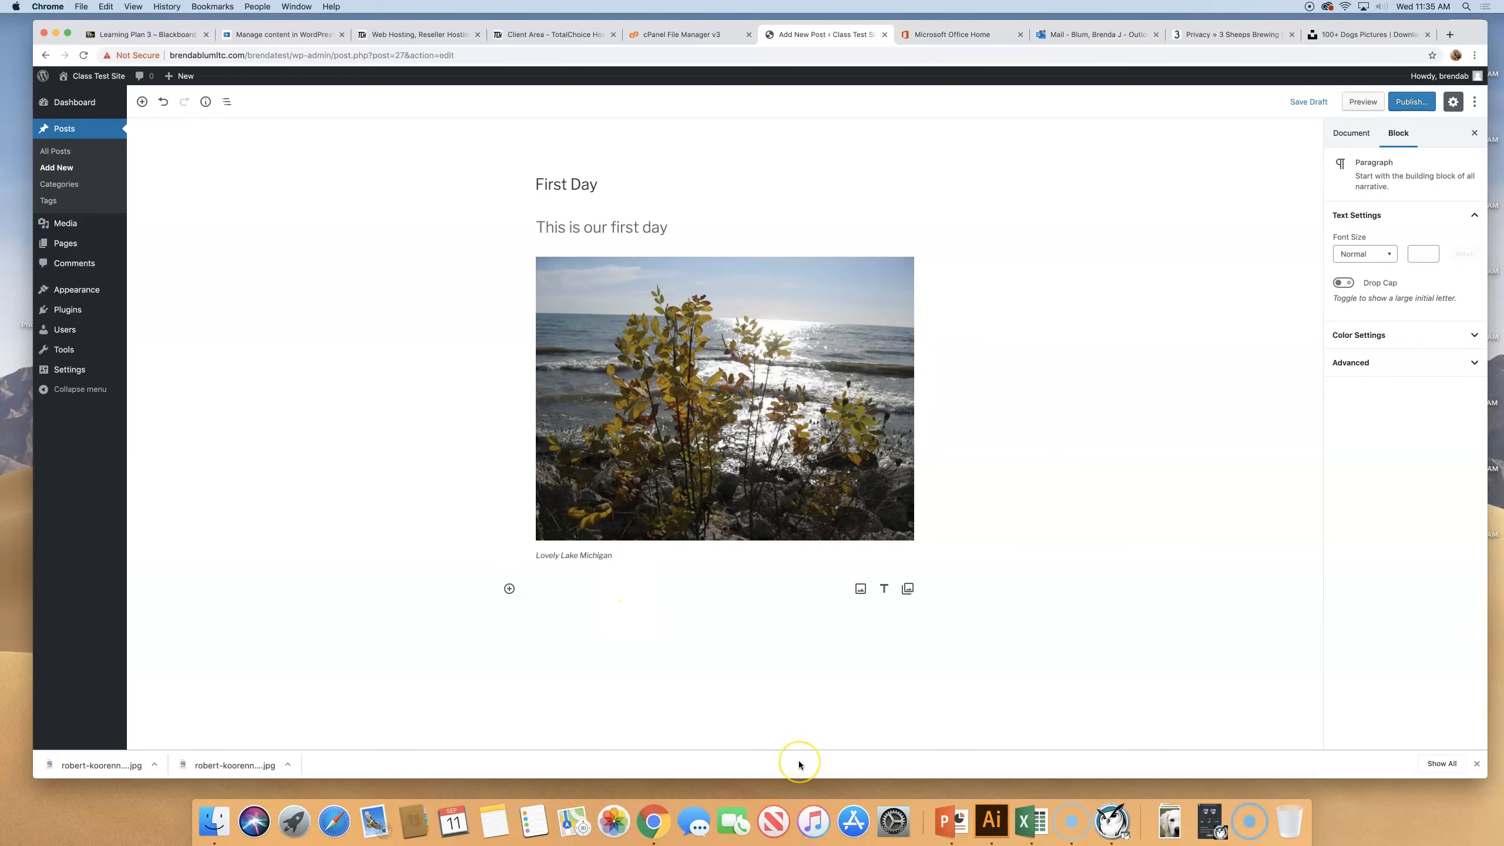
text(kfgl;sdkf'lg;vkdf;lgkfds'gjiesrogmlfdmg;ds)
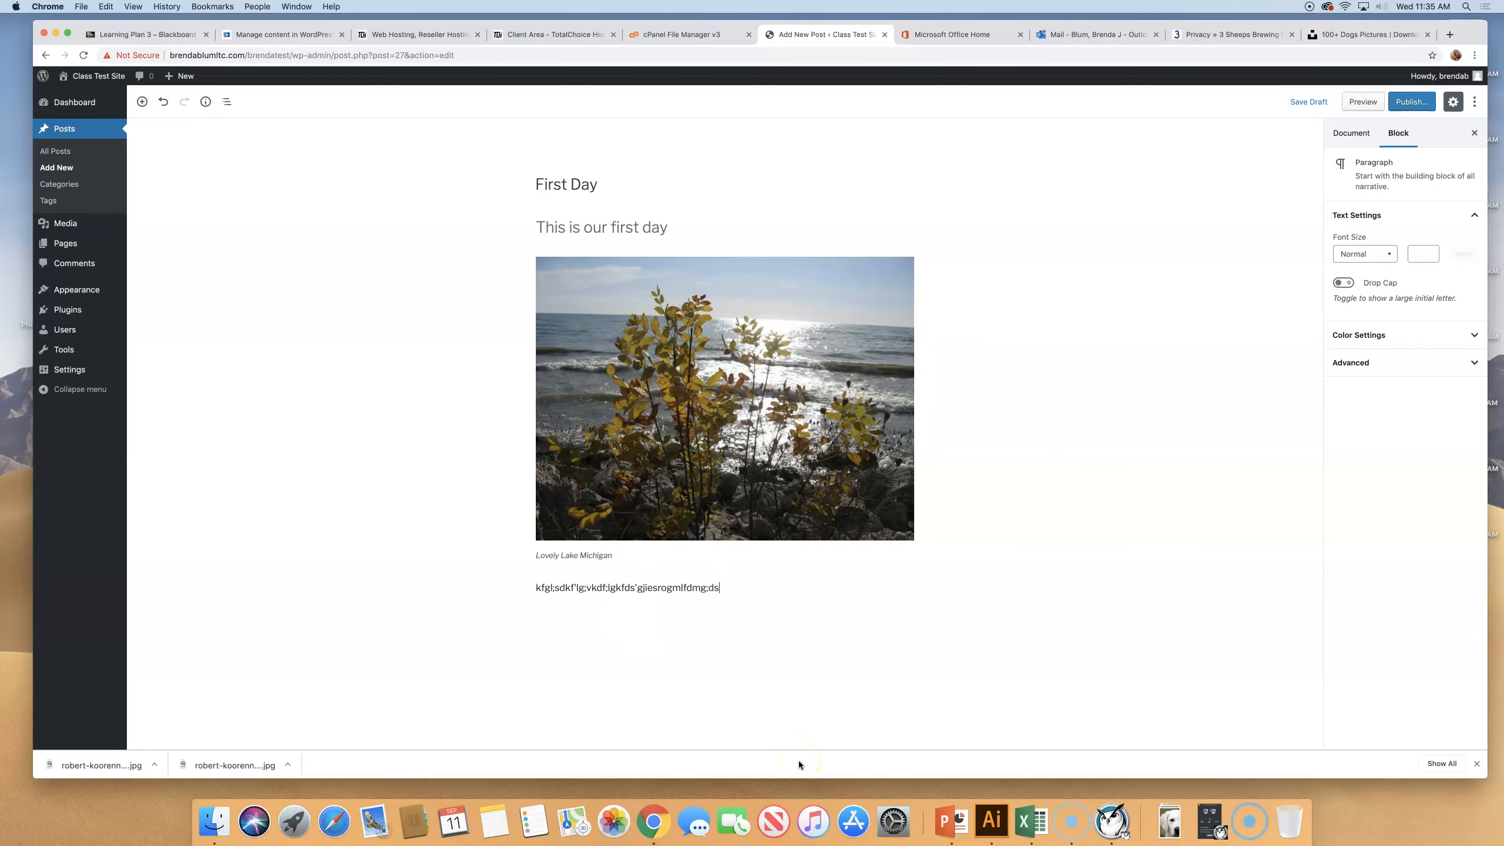
text(l;fgkdf;glfdks;lgks';ldfkg;l'dfskgls;dkflgv;fdlskg;lskdf;lgk)
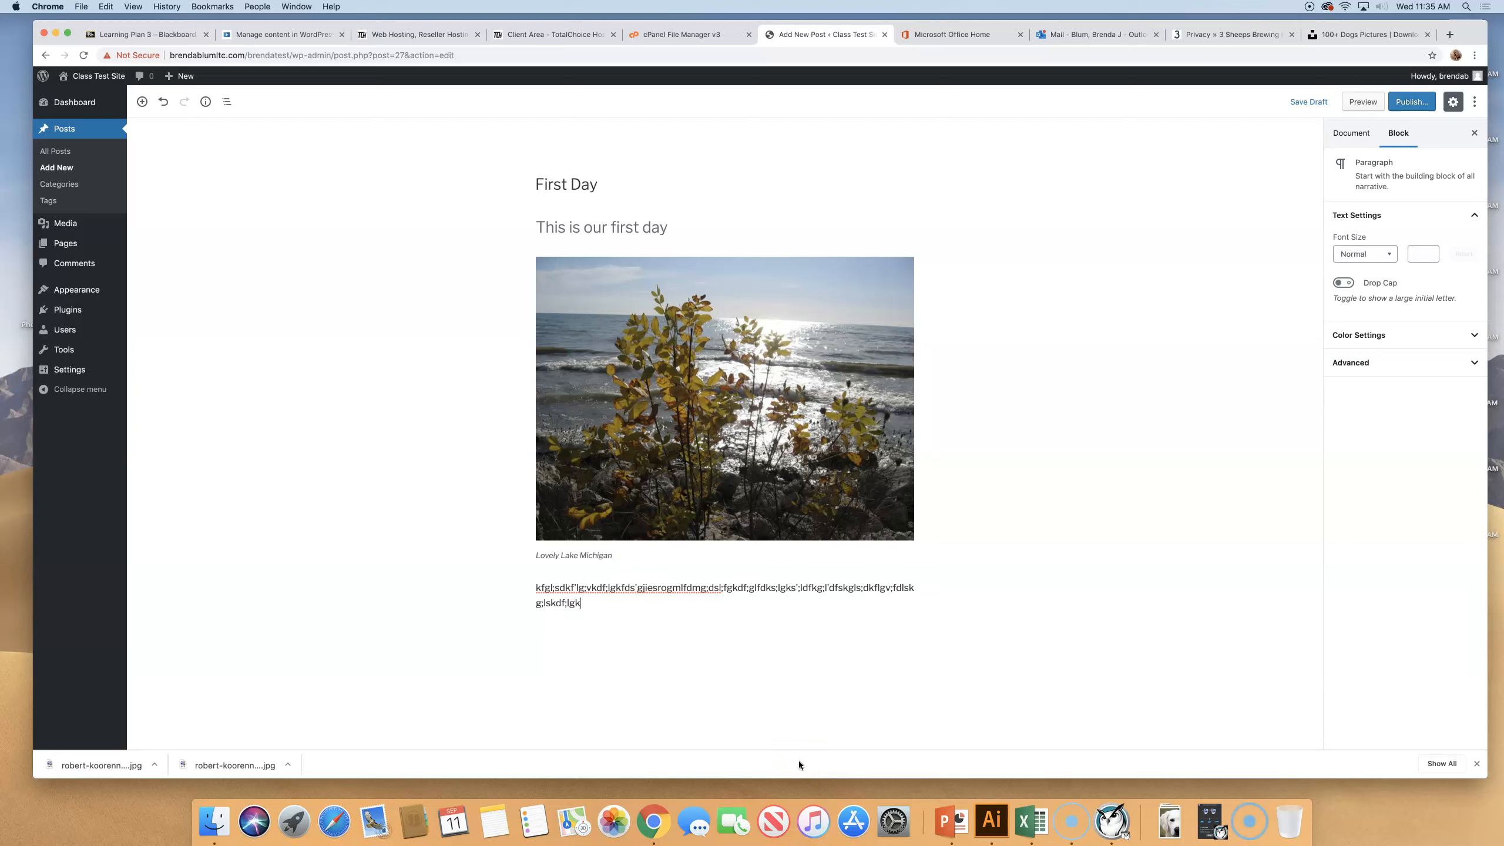
text(sd;'glksd'fl;gks'd;flkg's;ldfkg';lsdfkg;'lsdfk'g;lfkds';lgk';fdlkg;'f)
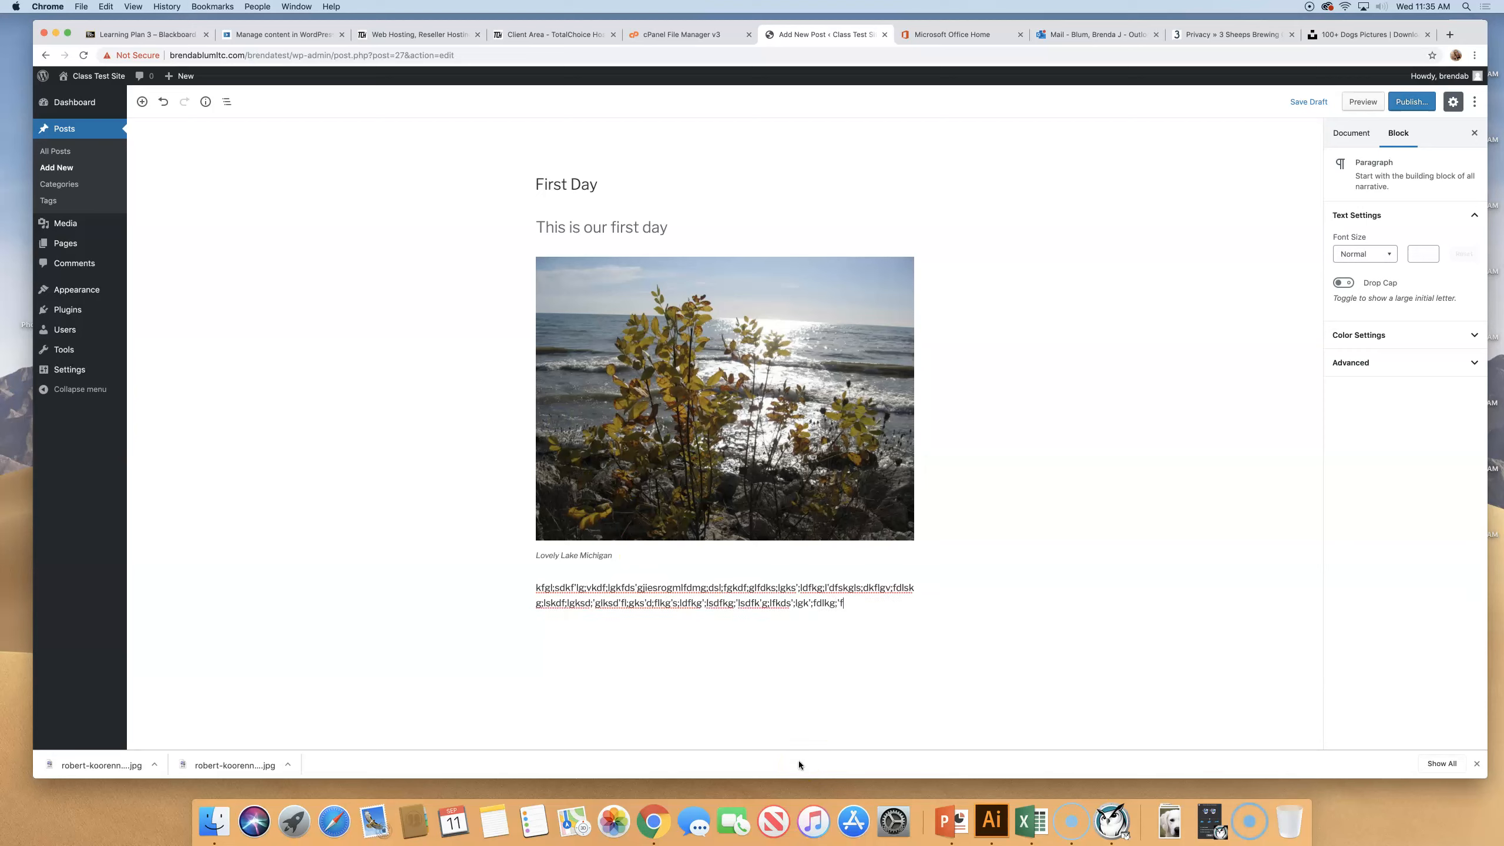
text(dlkg';ldfkg';ldfkg;lfdkblkdf; lkb;lsdfkb ldfk)
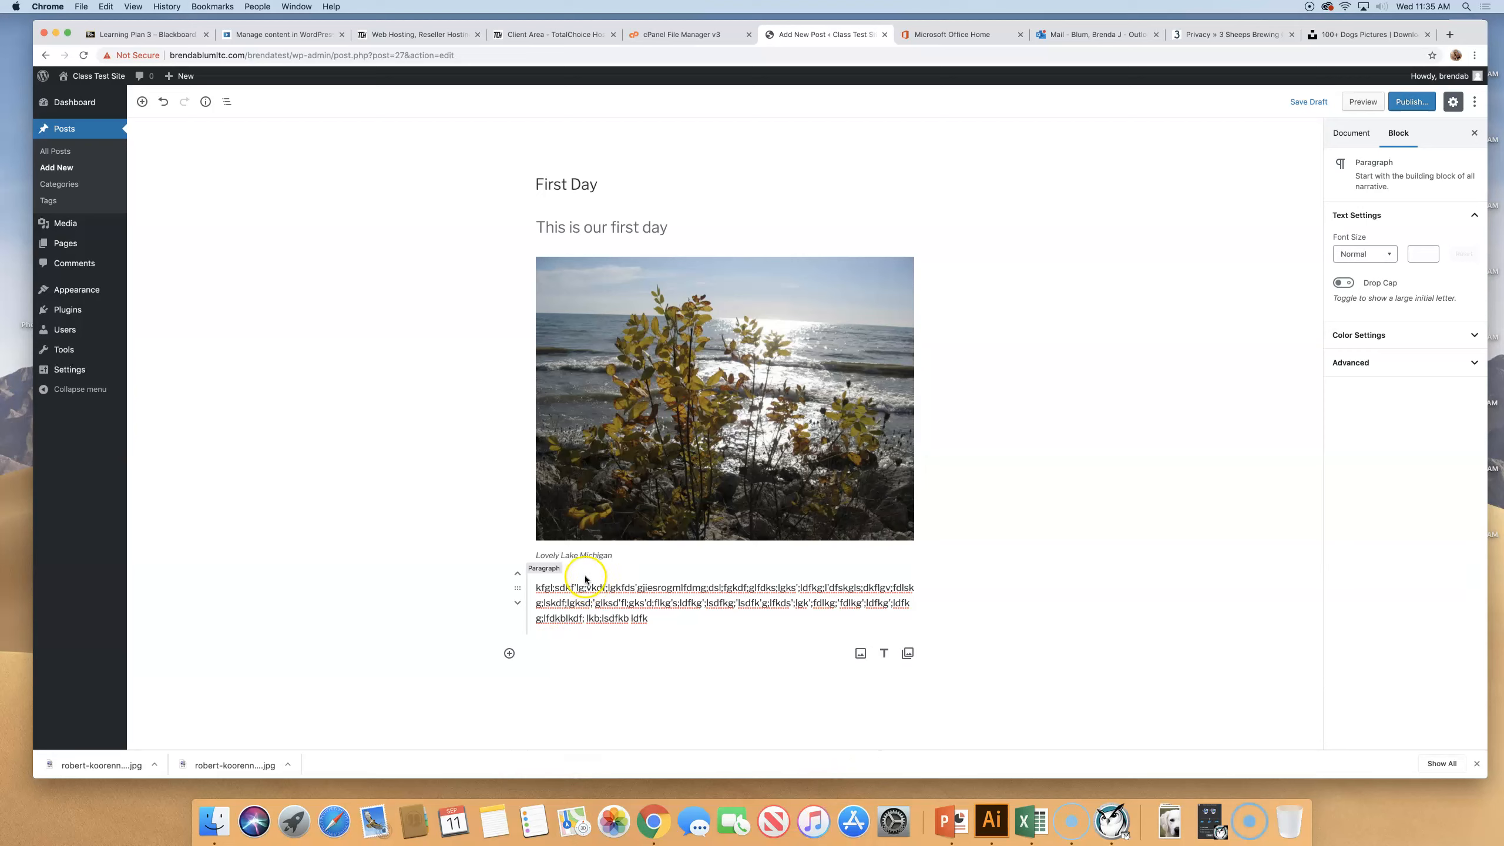
Step: Check the extra formatting and block options of the placeholder paragraph, and turn on its drop cap
click(566, 587)
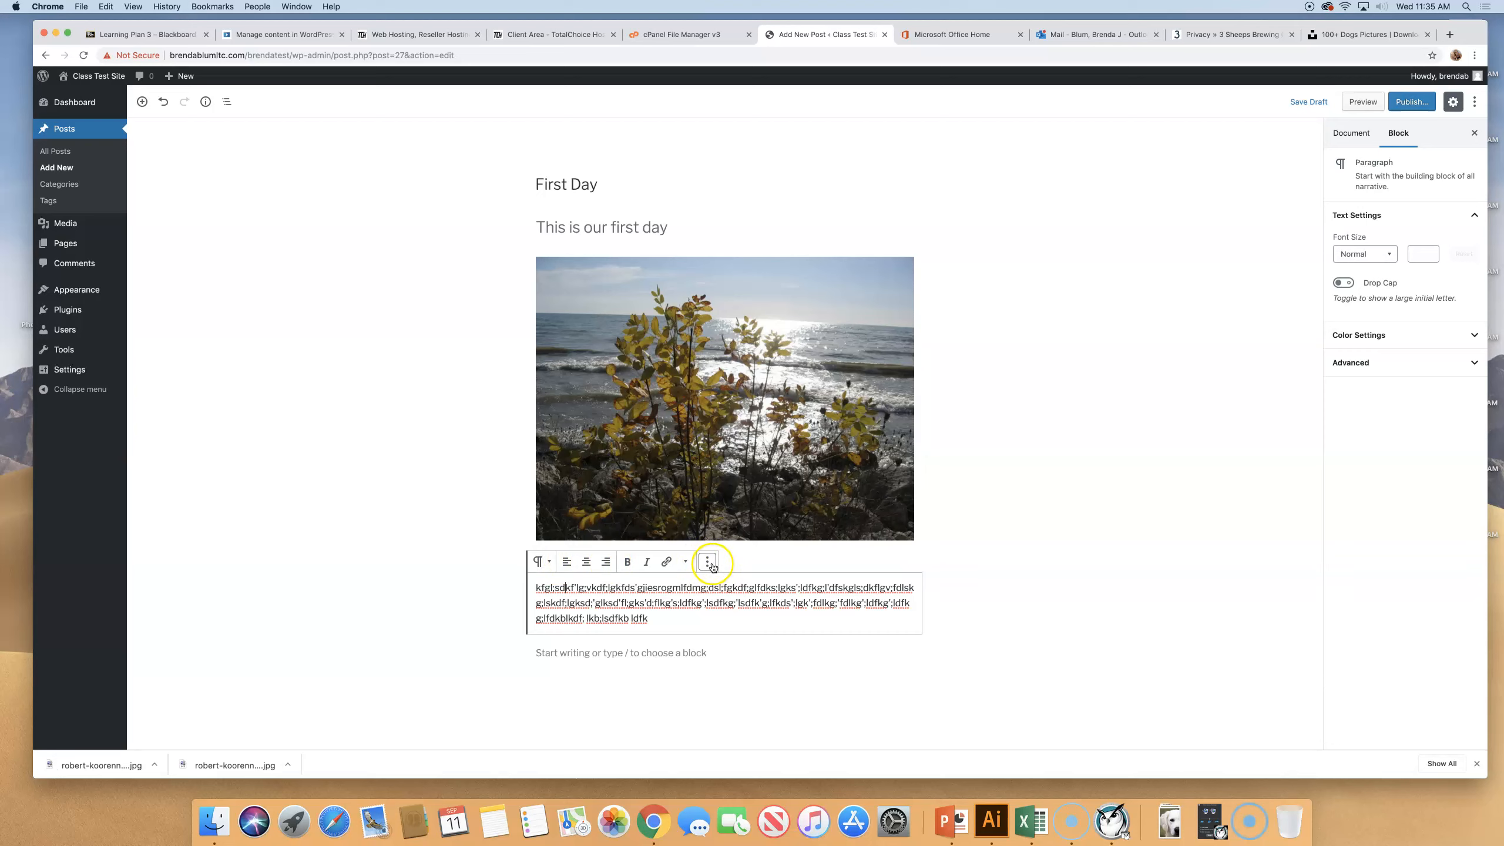
click(686, 562)
click(687, 563)
click(708, 562)
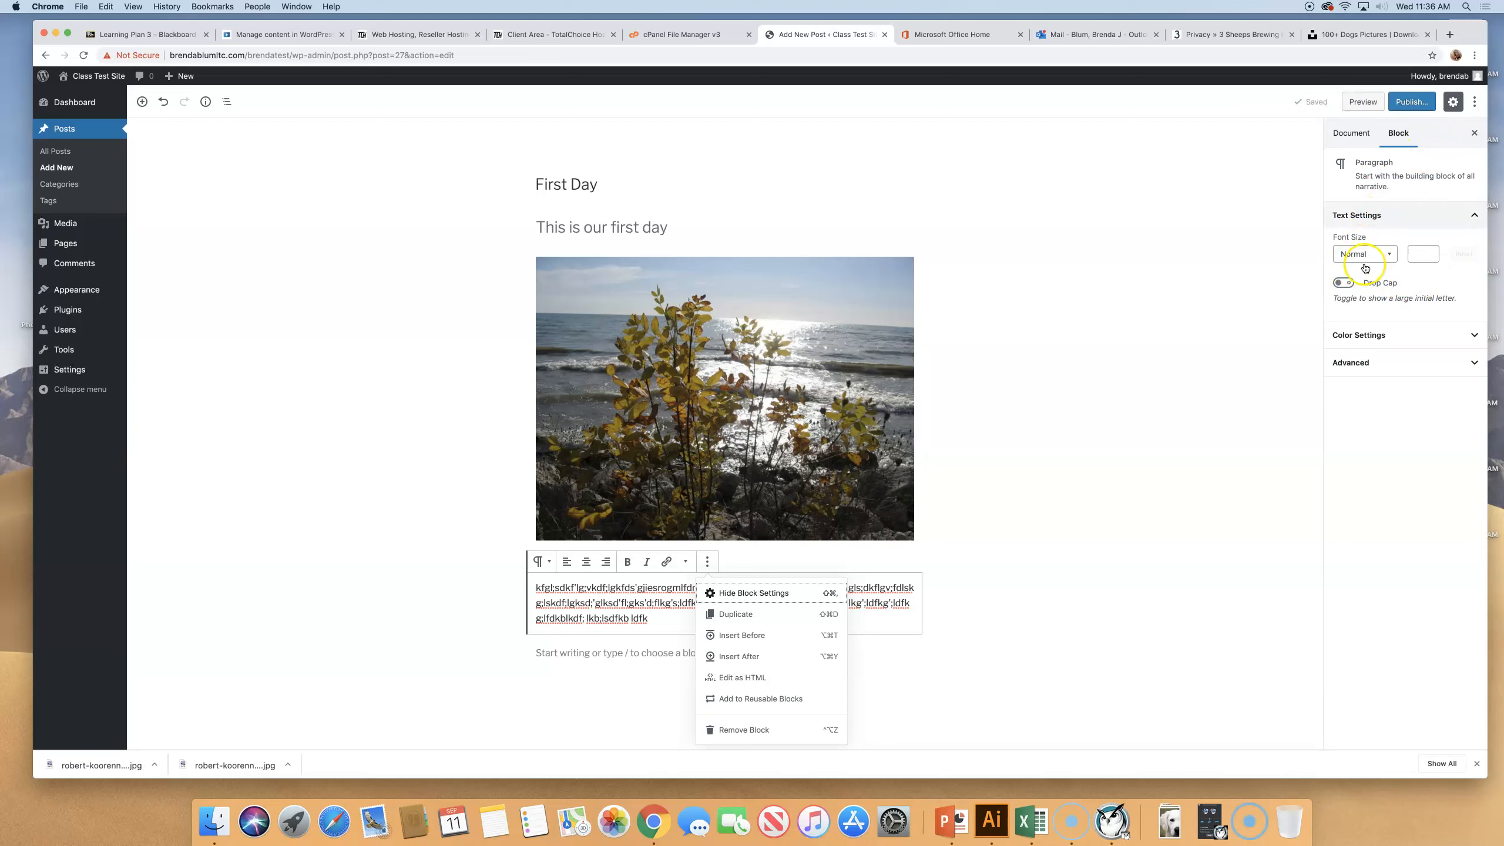
click(1343, 284)
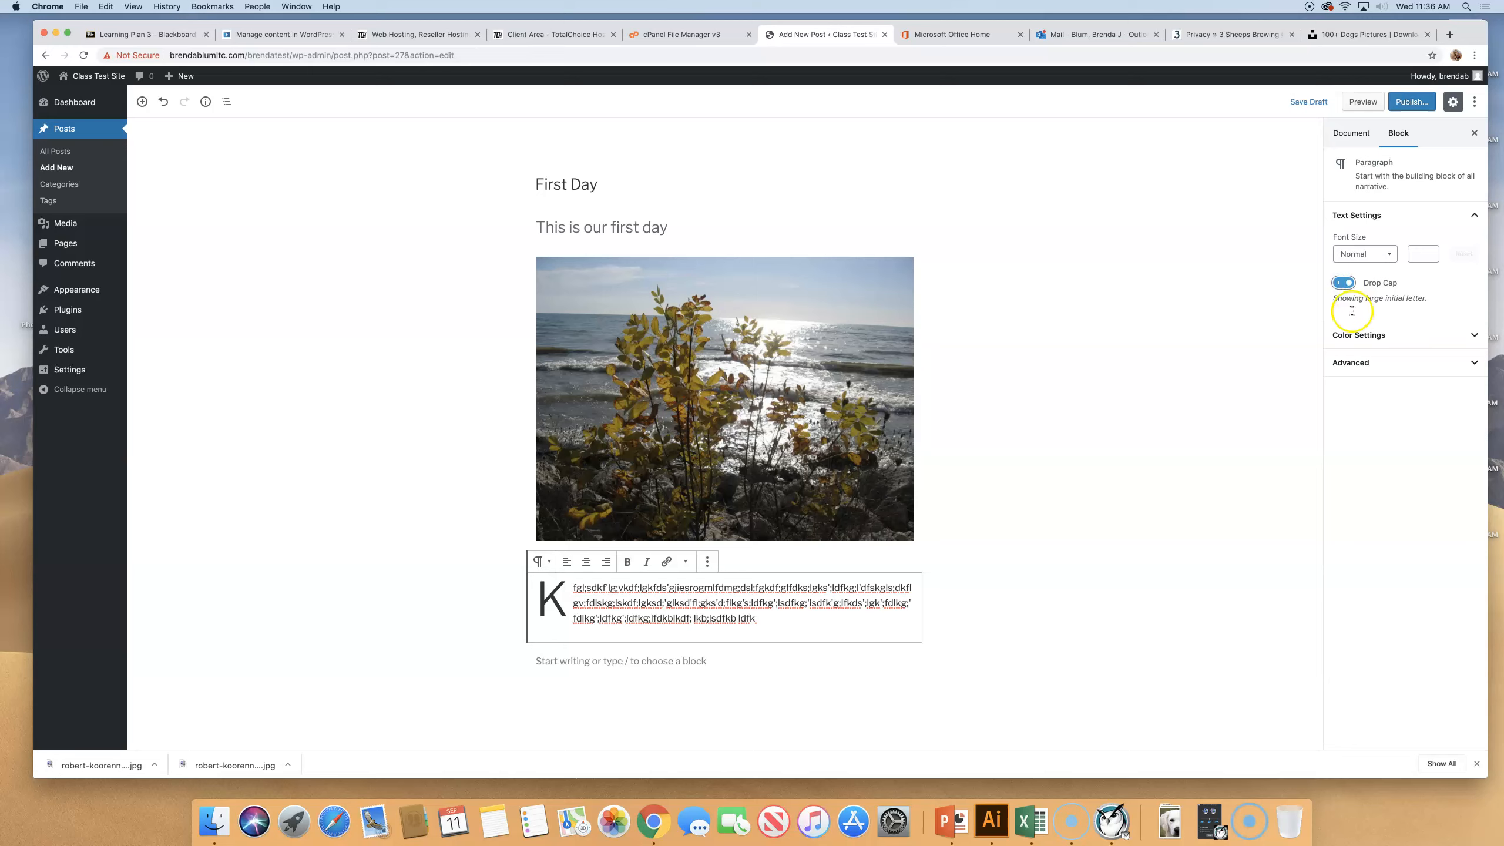
Step: Give the placeholder paragraph a green background with dark gray text, and expand its advanced settings
click(1359, 334)
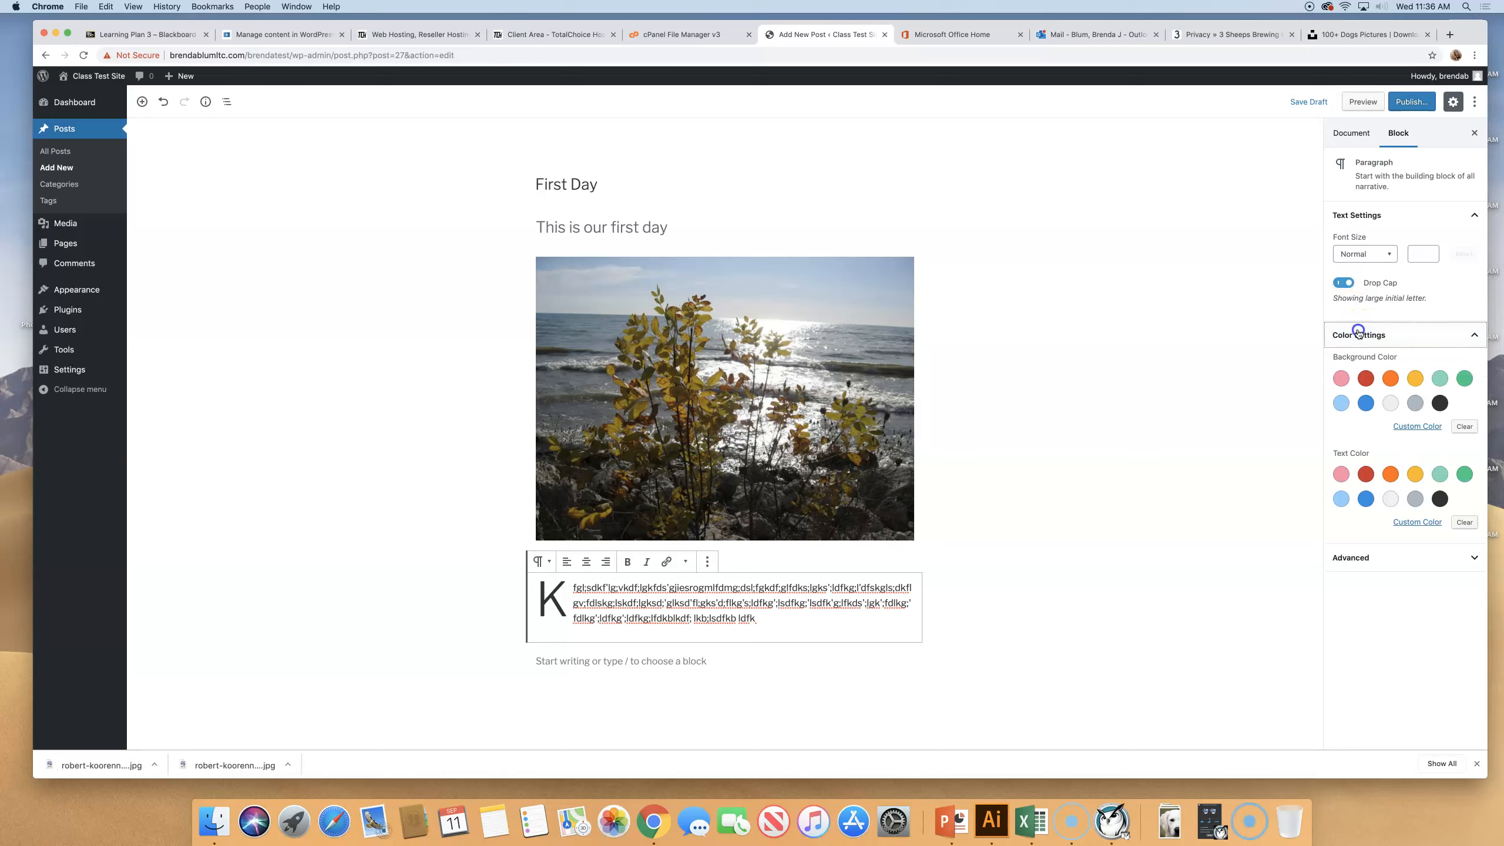
click(1464, 379)
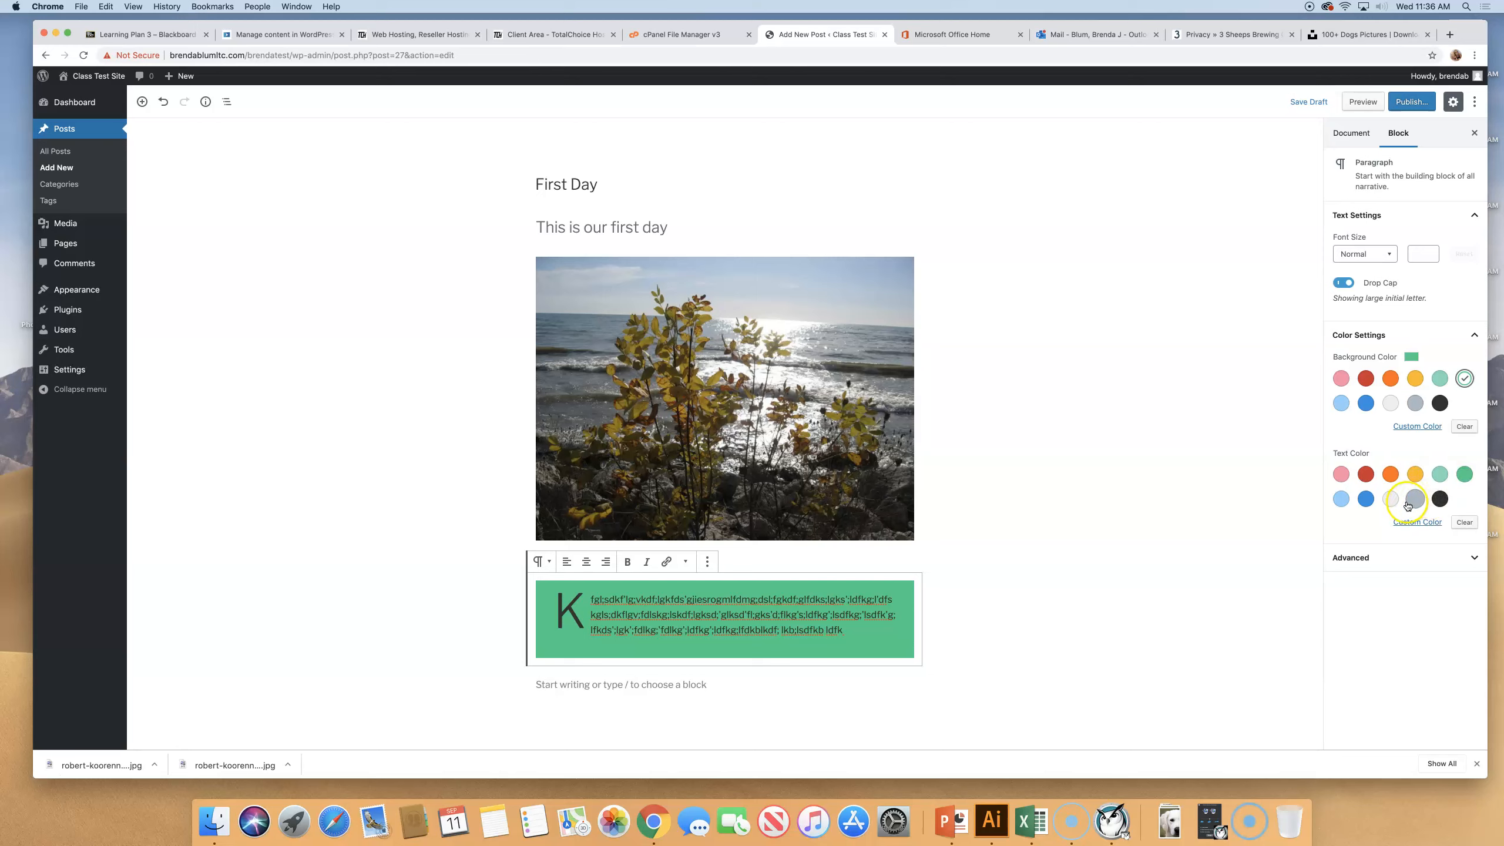
click(1440, 474)
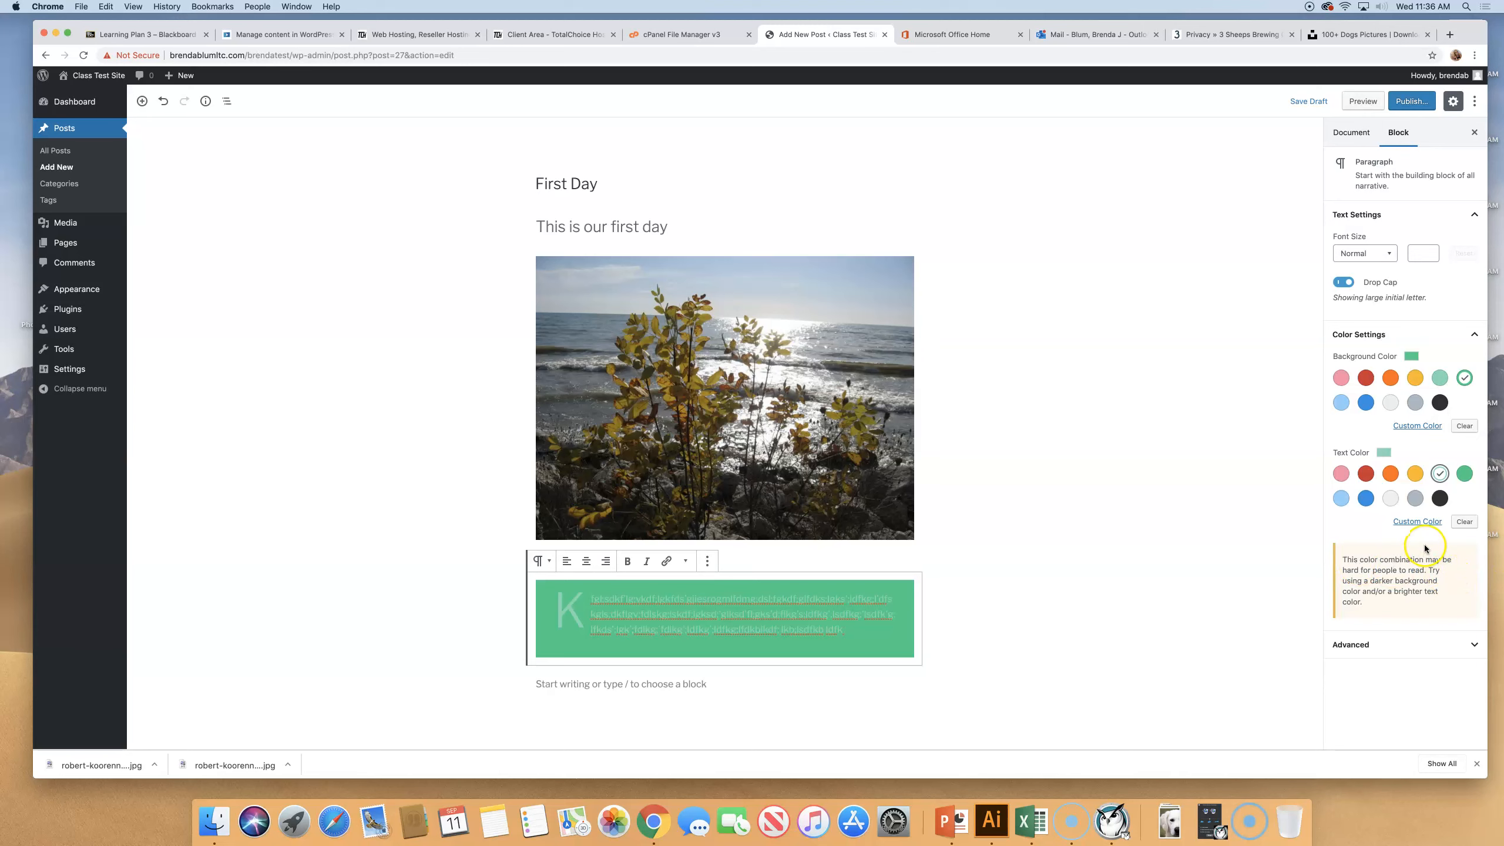
click(1440, 499)
click(1379, 566)
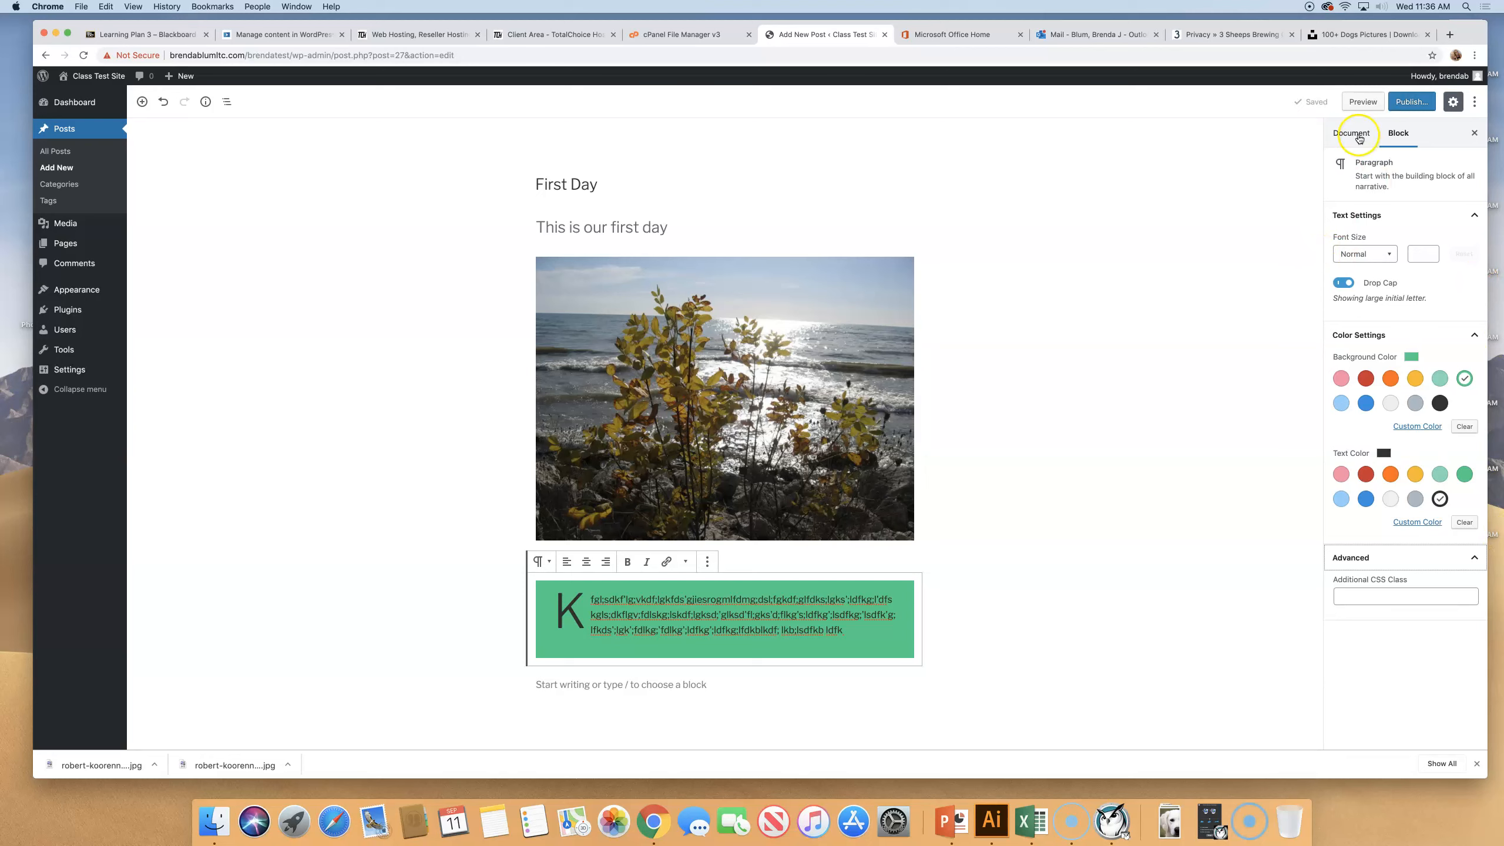
Step: Check the permalink in the post's document settings and assign the post to the News category
click(1350, 135)
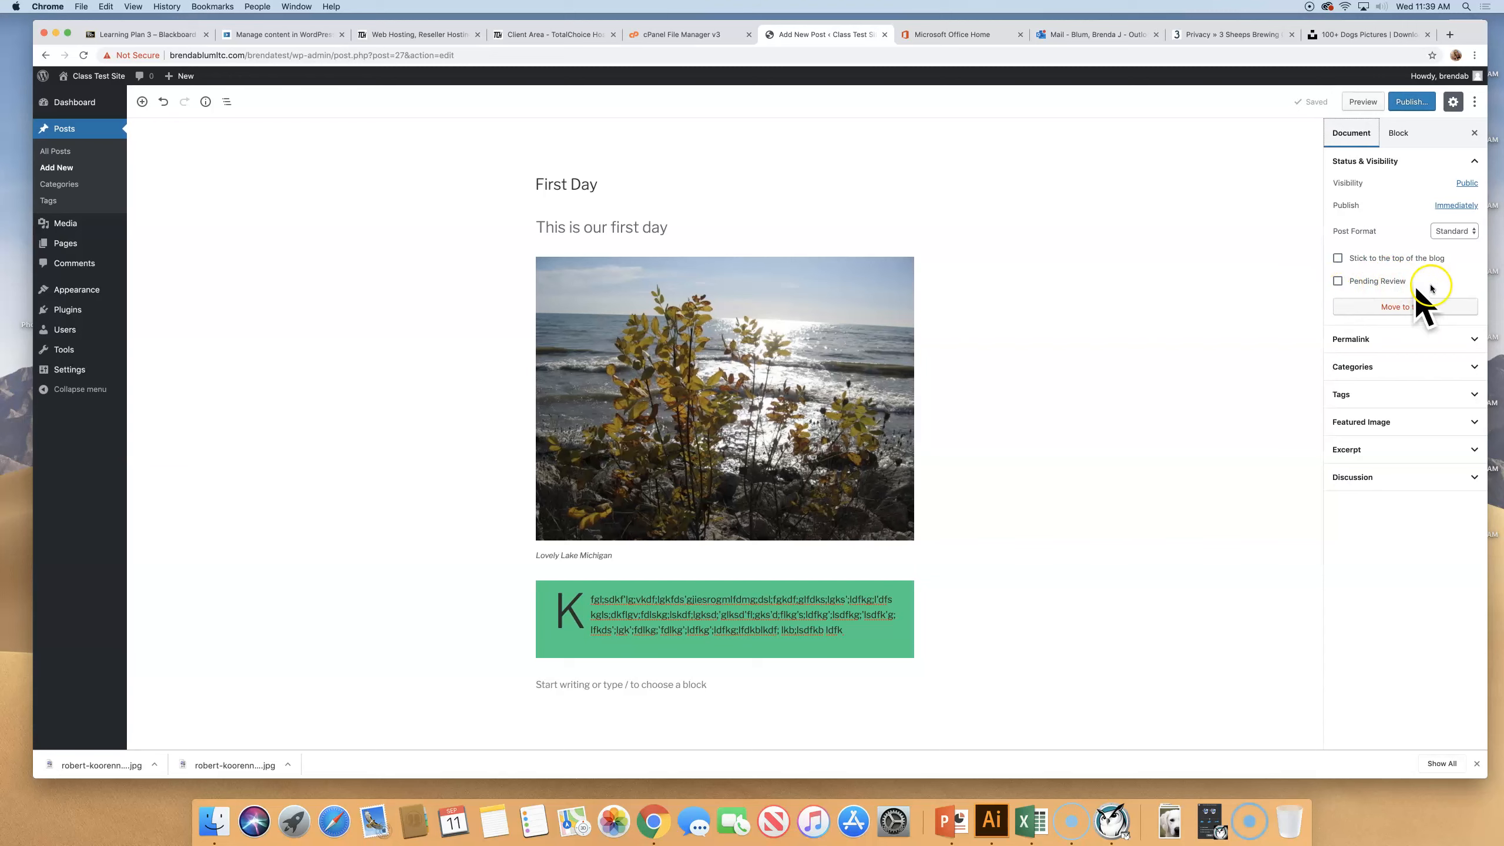
click(1438, 335)
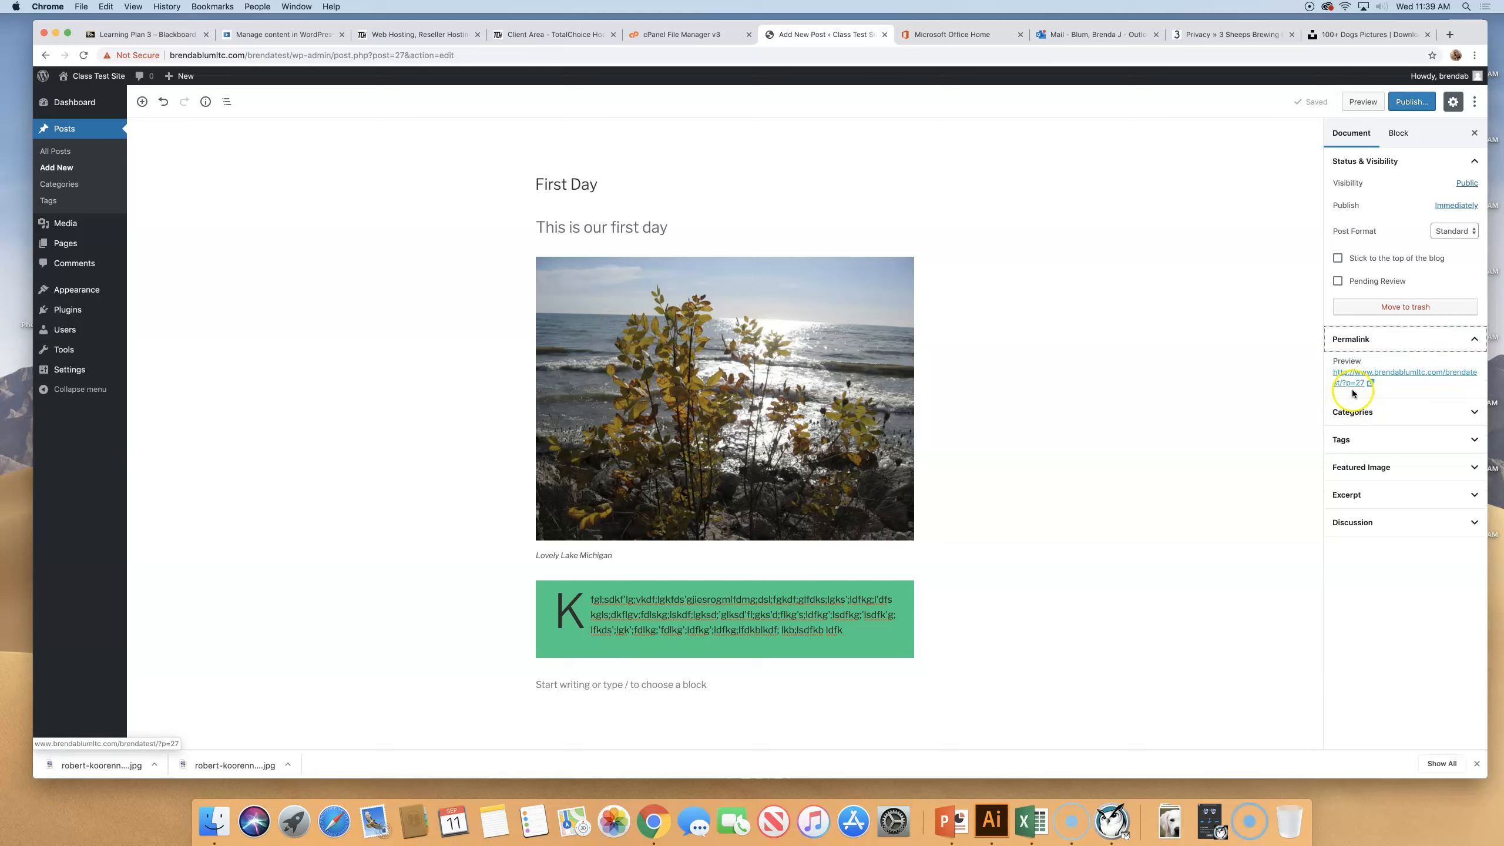
click(1352, 413)
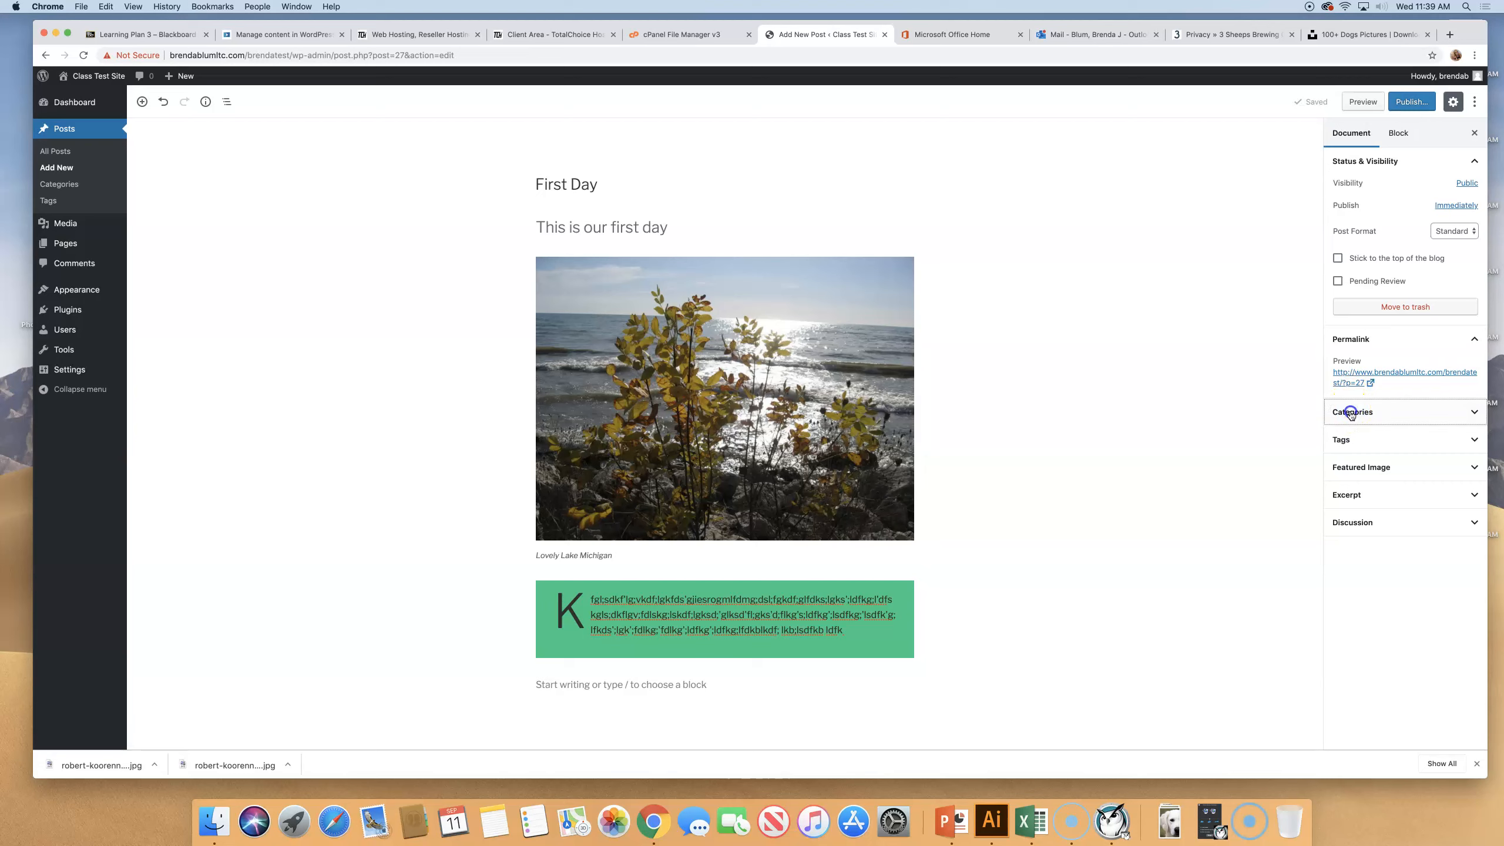
click(1359, 414)
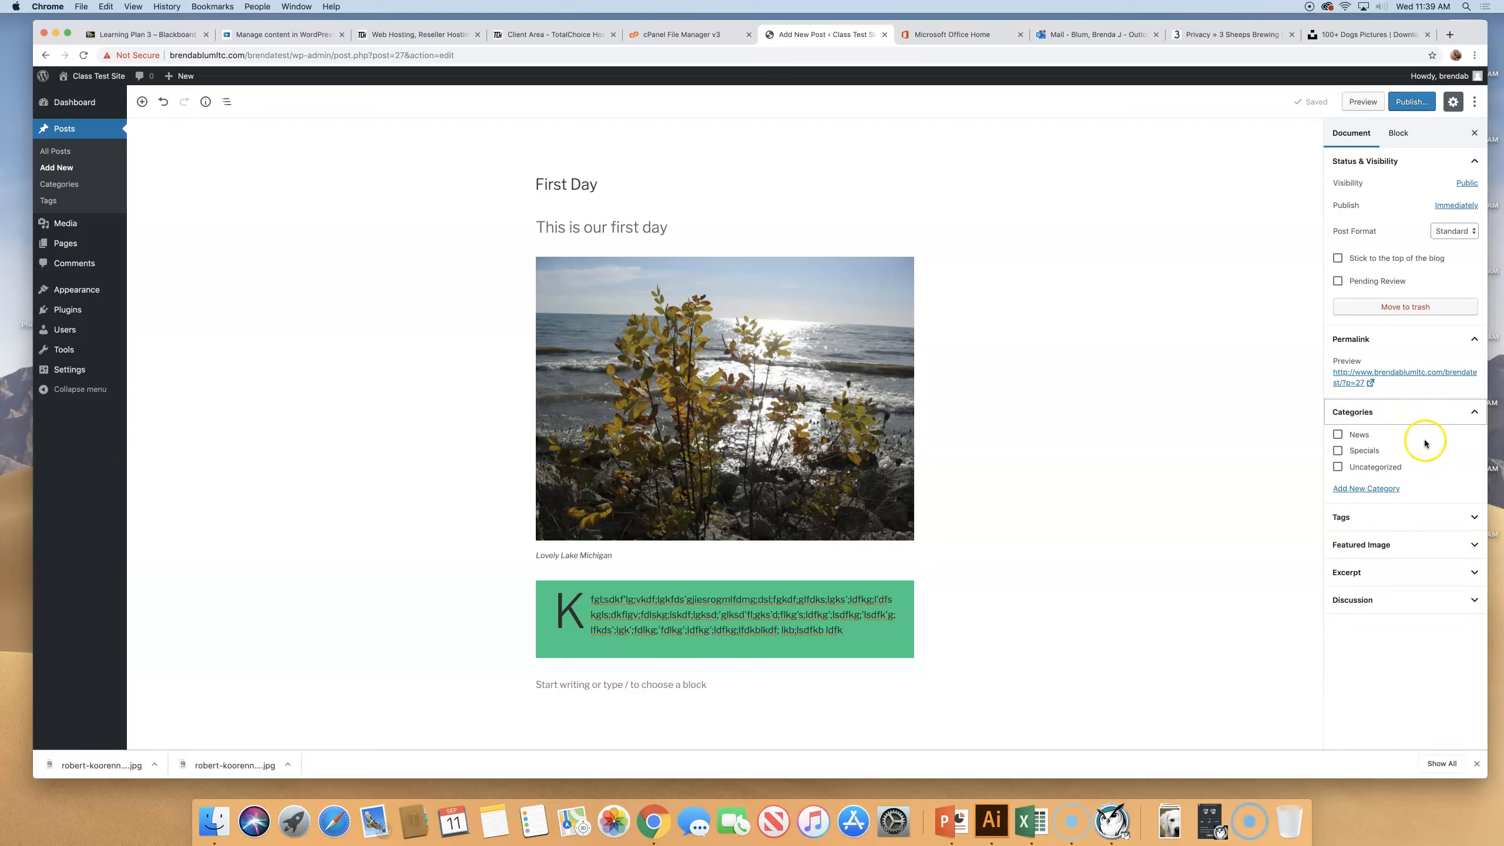
click(1337, 435)
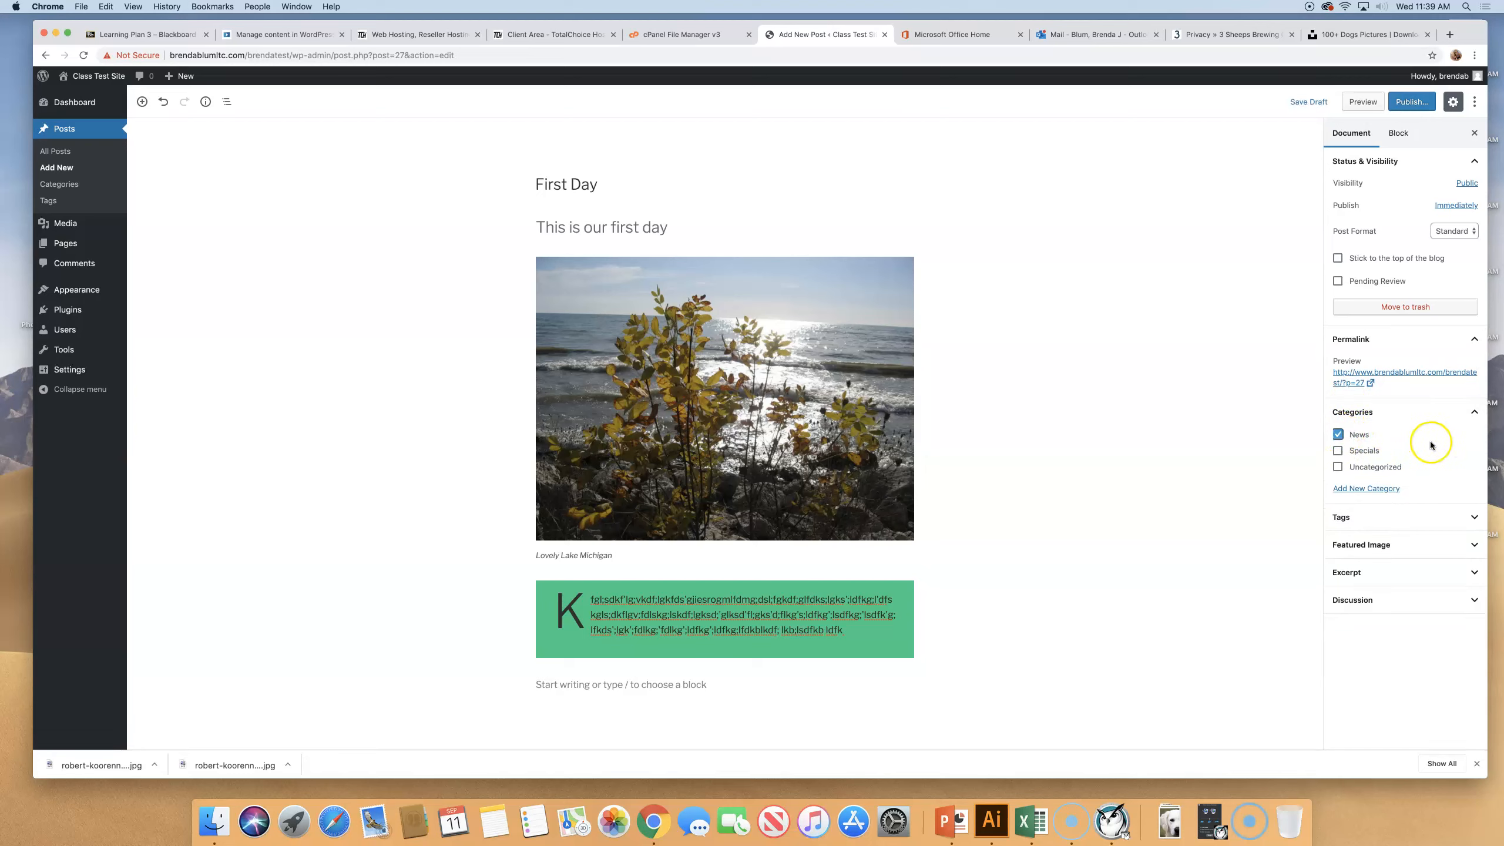
Step: Enter "first day" as a new tag for the post and expand the featured image settings
click(1439, 516)
click(1385, 555)
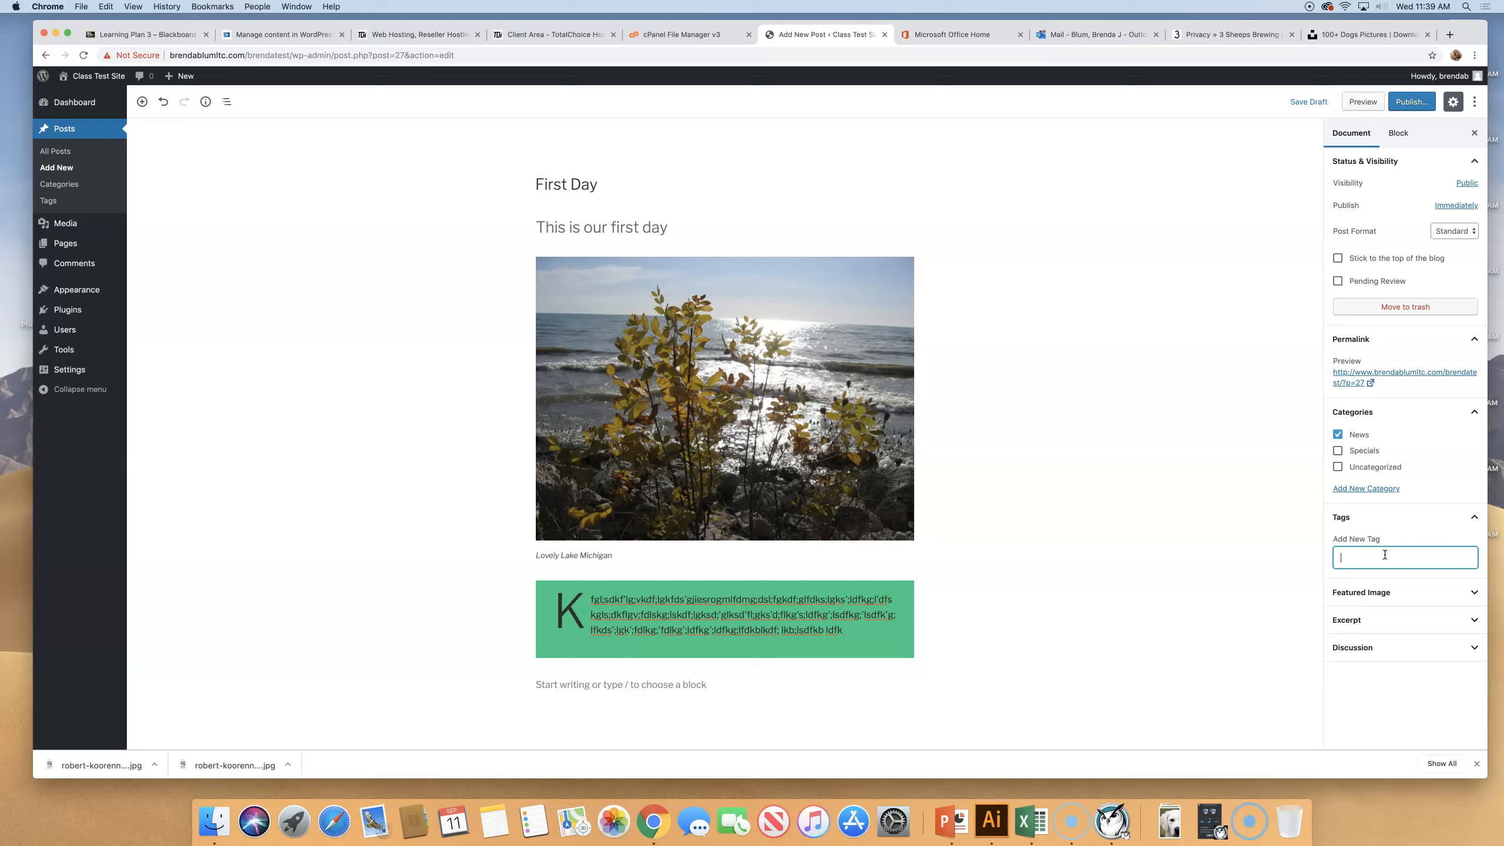
text(first day)
click(1442, 592)
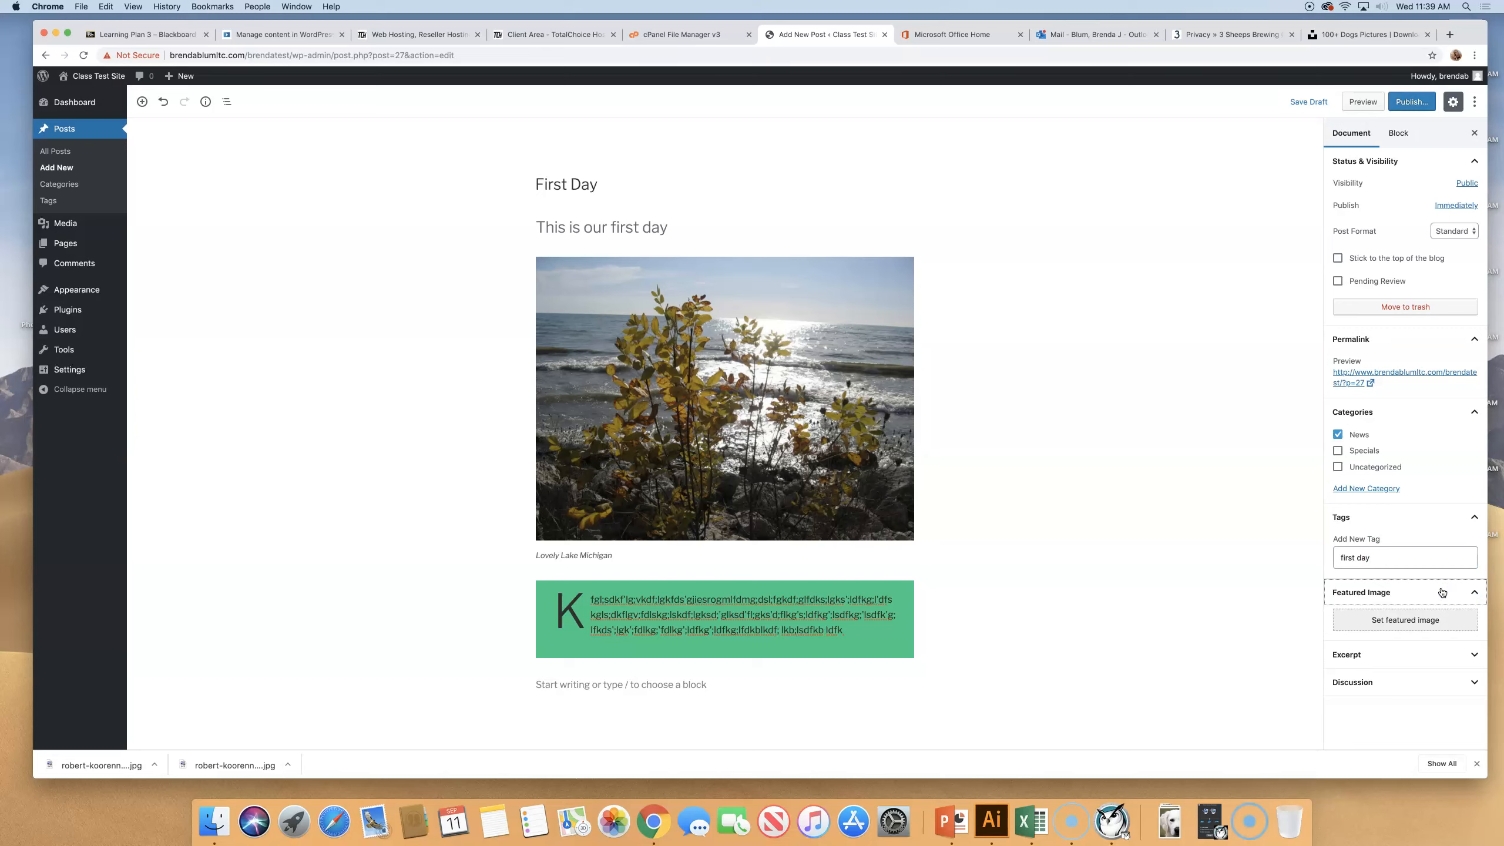
click(1211, 513)
Step: Look at the home and Class Details pages of yo-goats.com in a new browser tab, and return to the post editor
click(1449, 34)
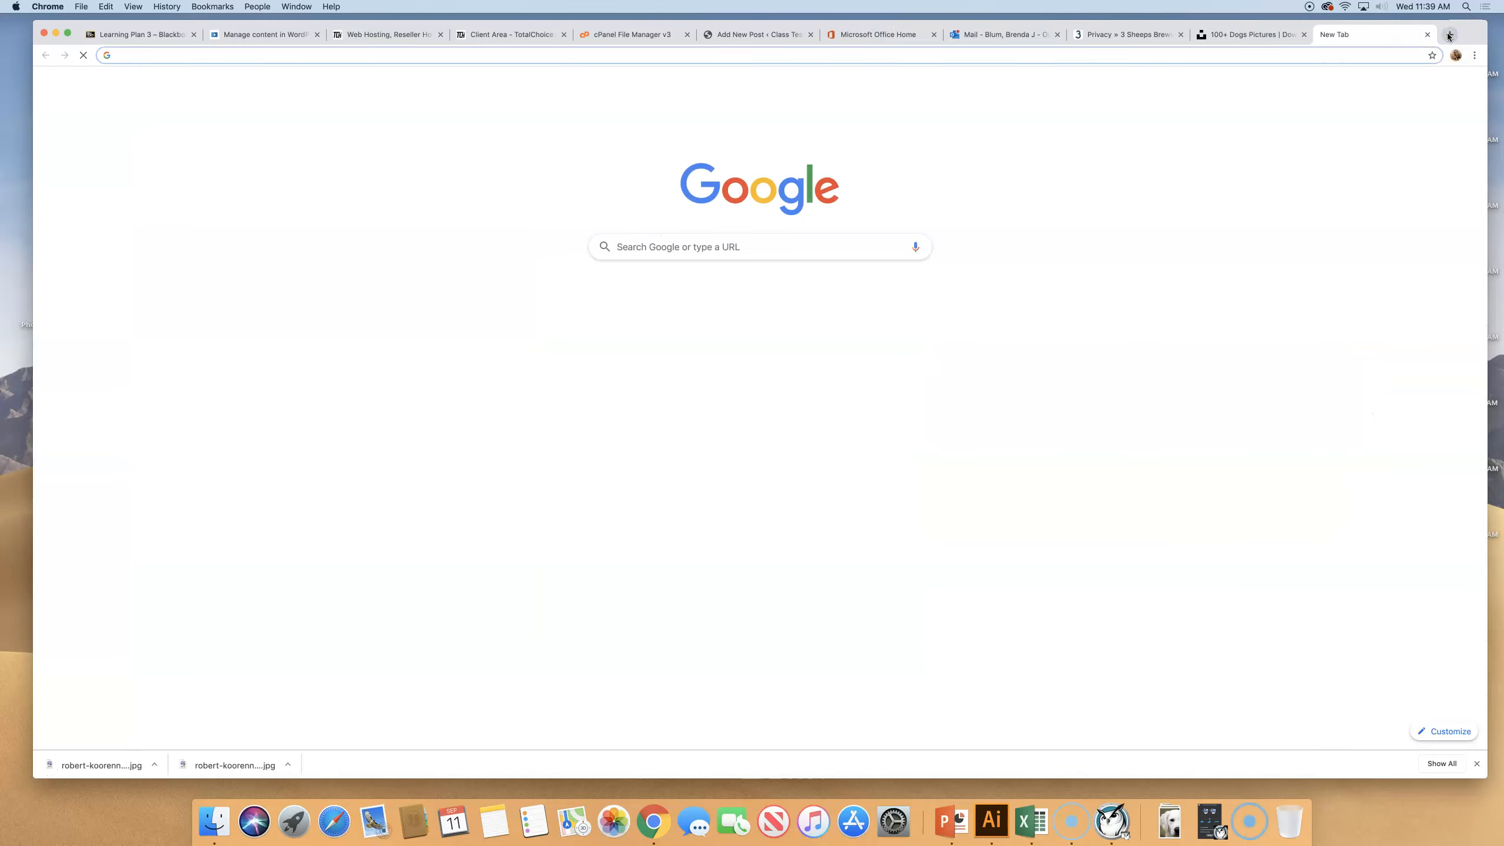
text(yo-goats)
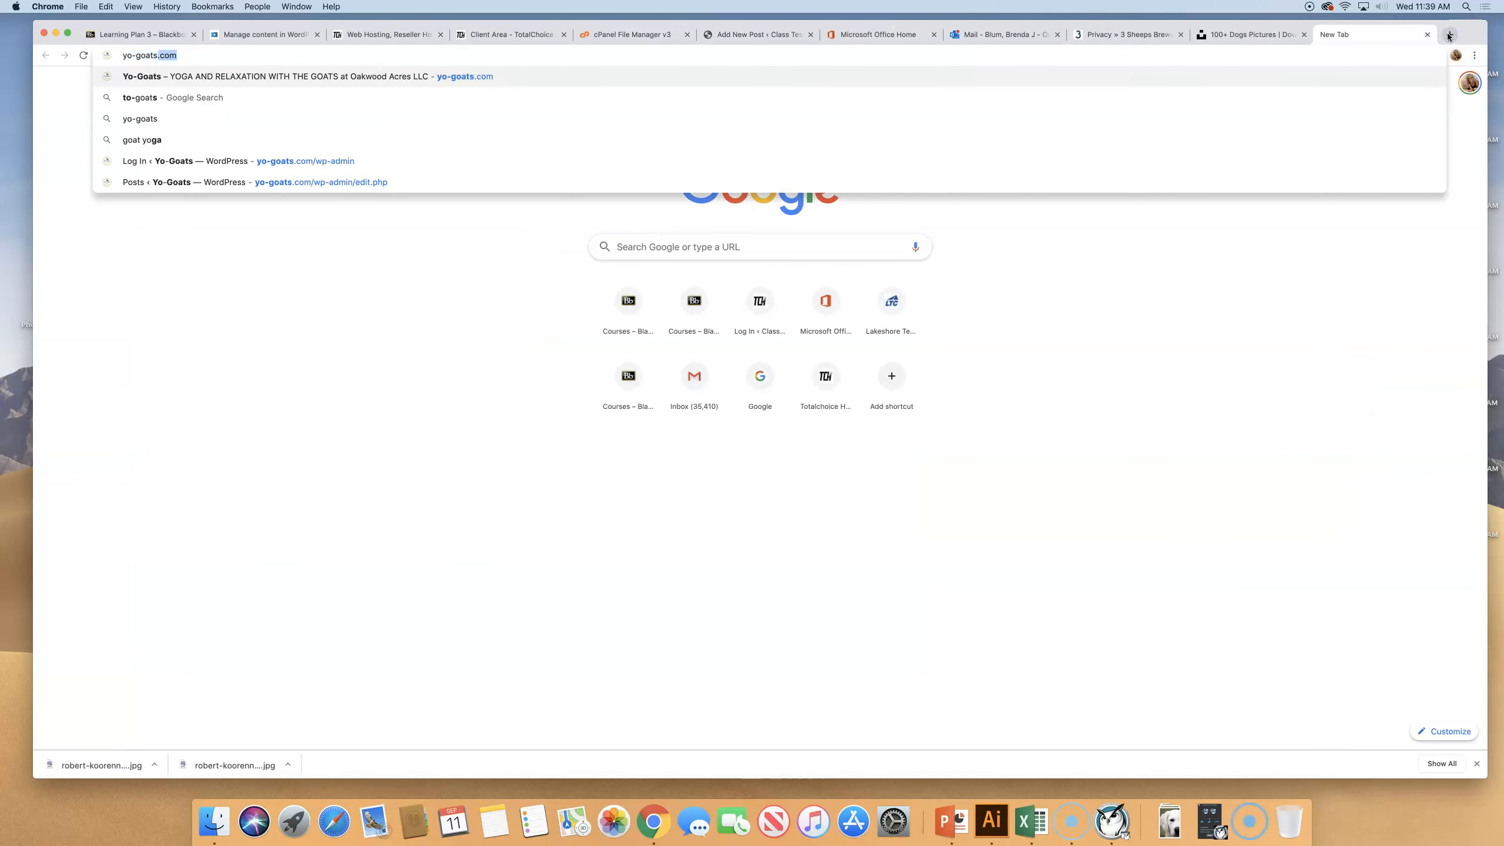
key(Return)
click(1448, 34)
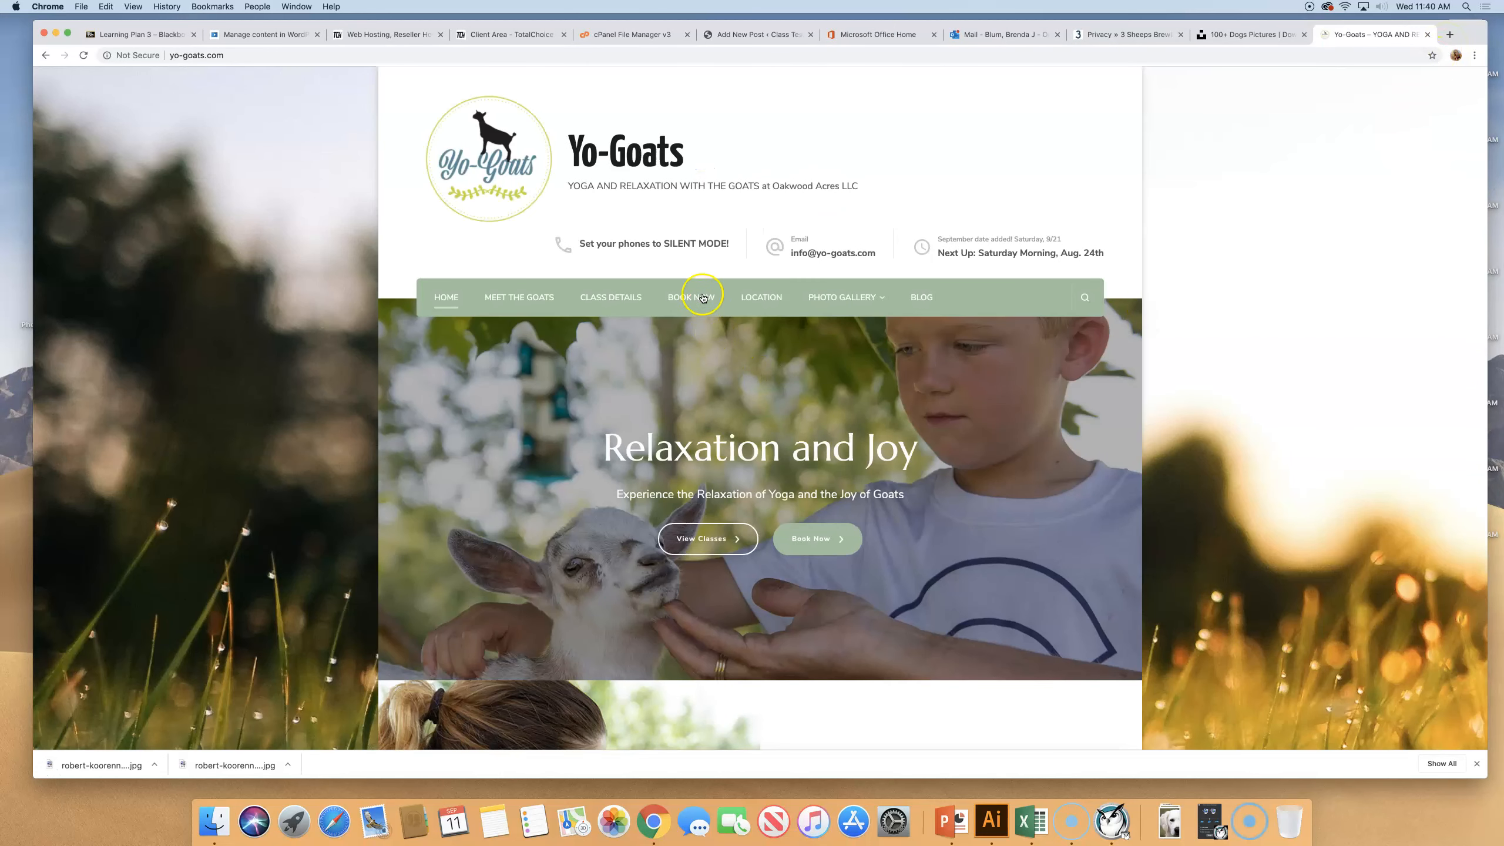
click(616, 298)
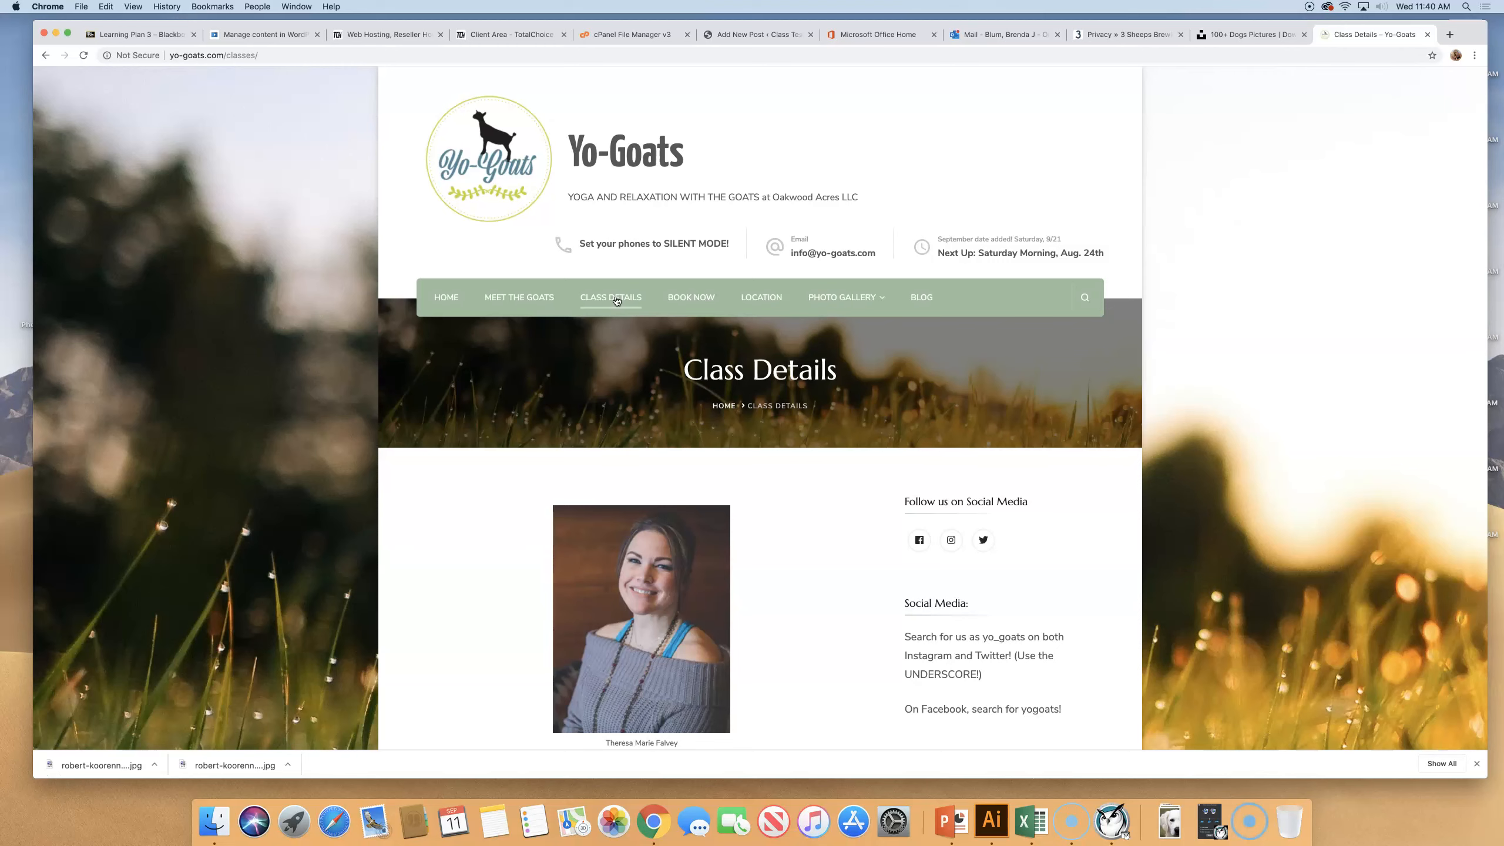
click(1254, 36)
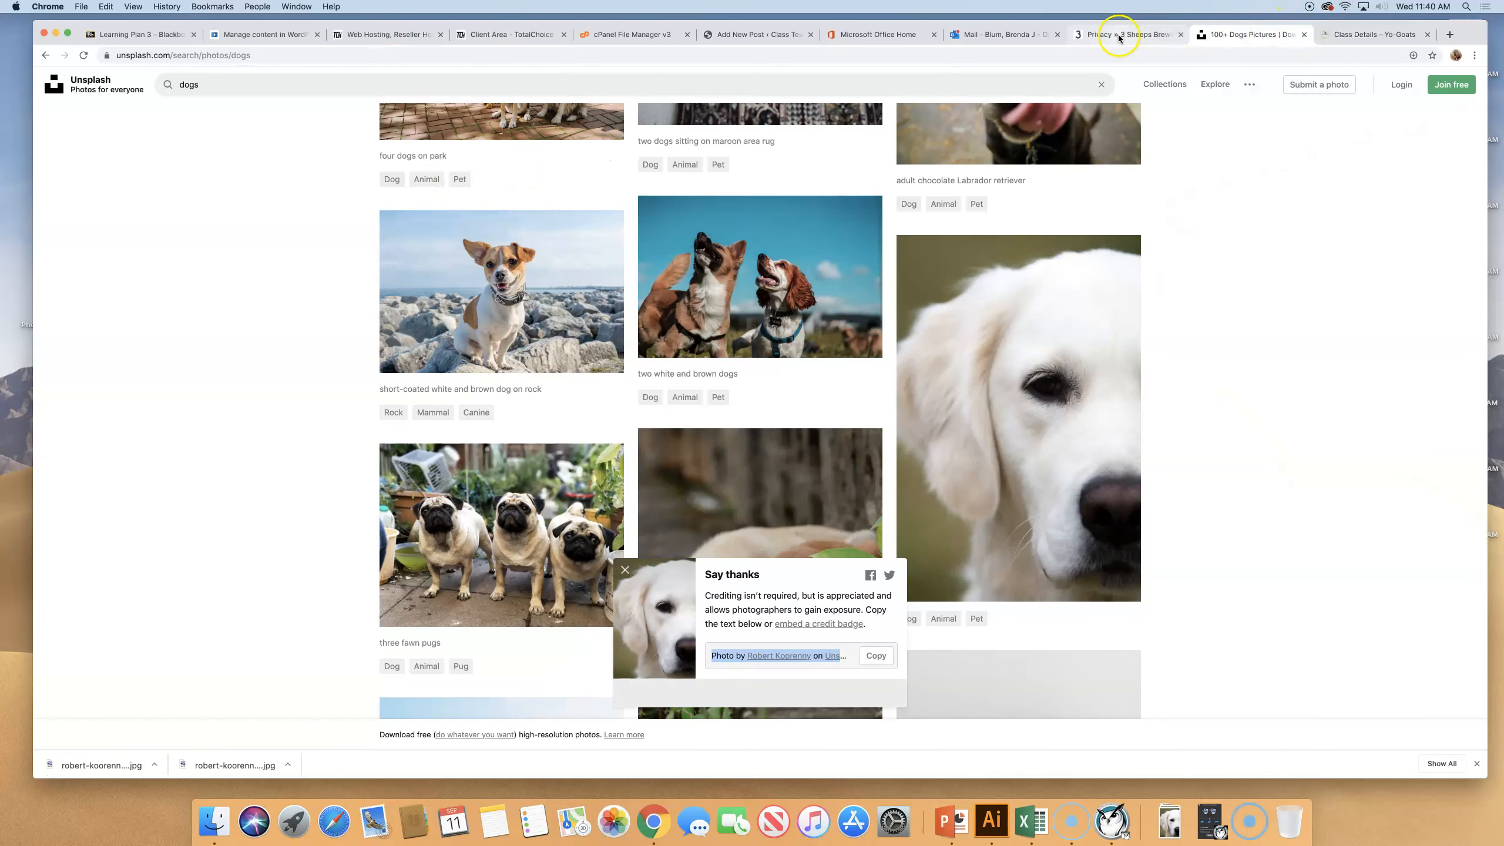
click(743, 37)
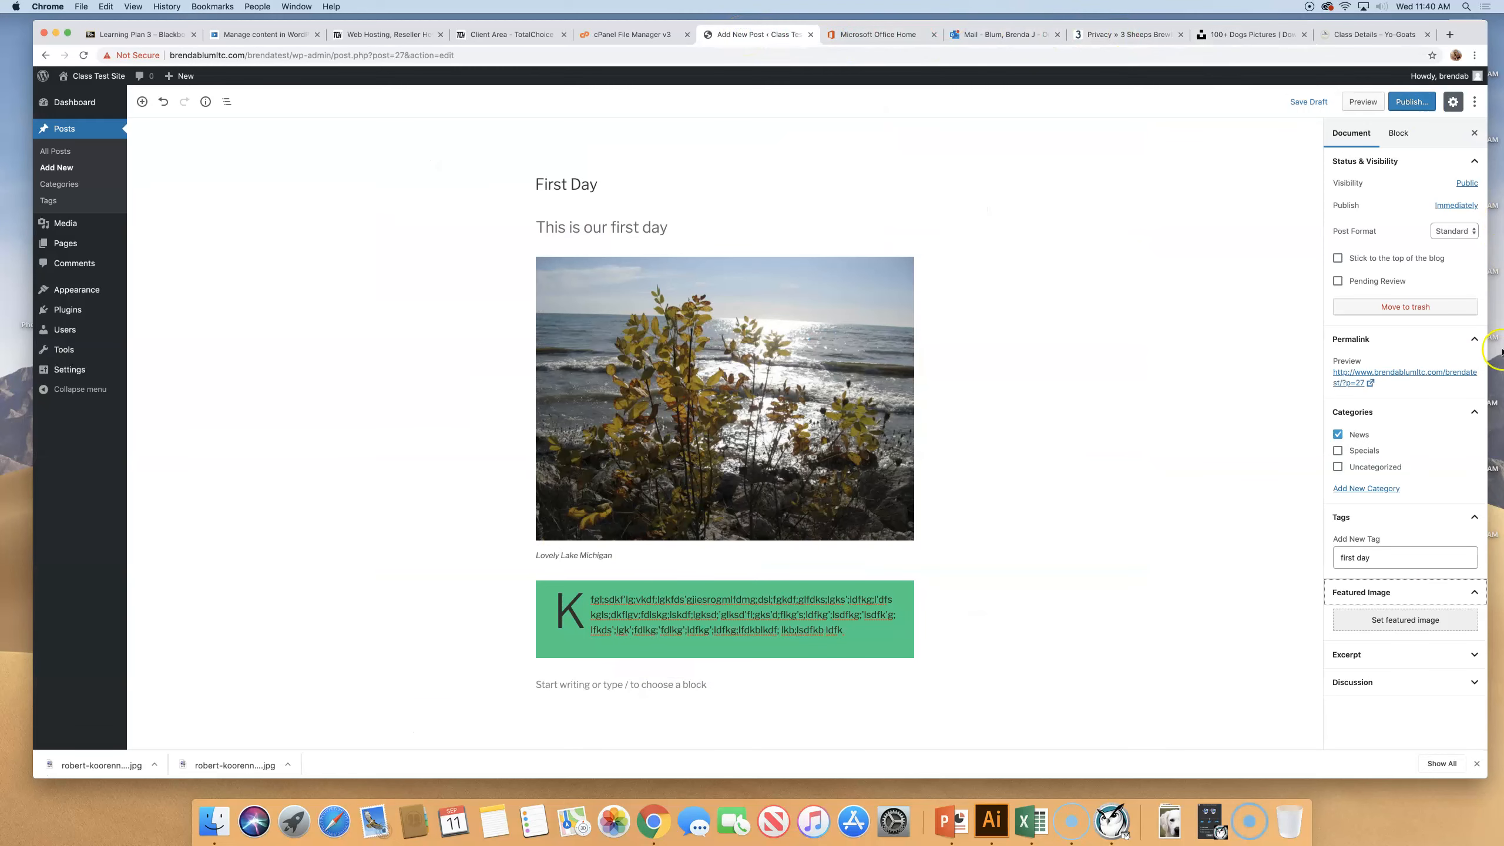
Step: Set Mums4Sale.jpg from the media library as the post's featured image
click(1413, 626)
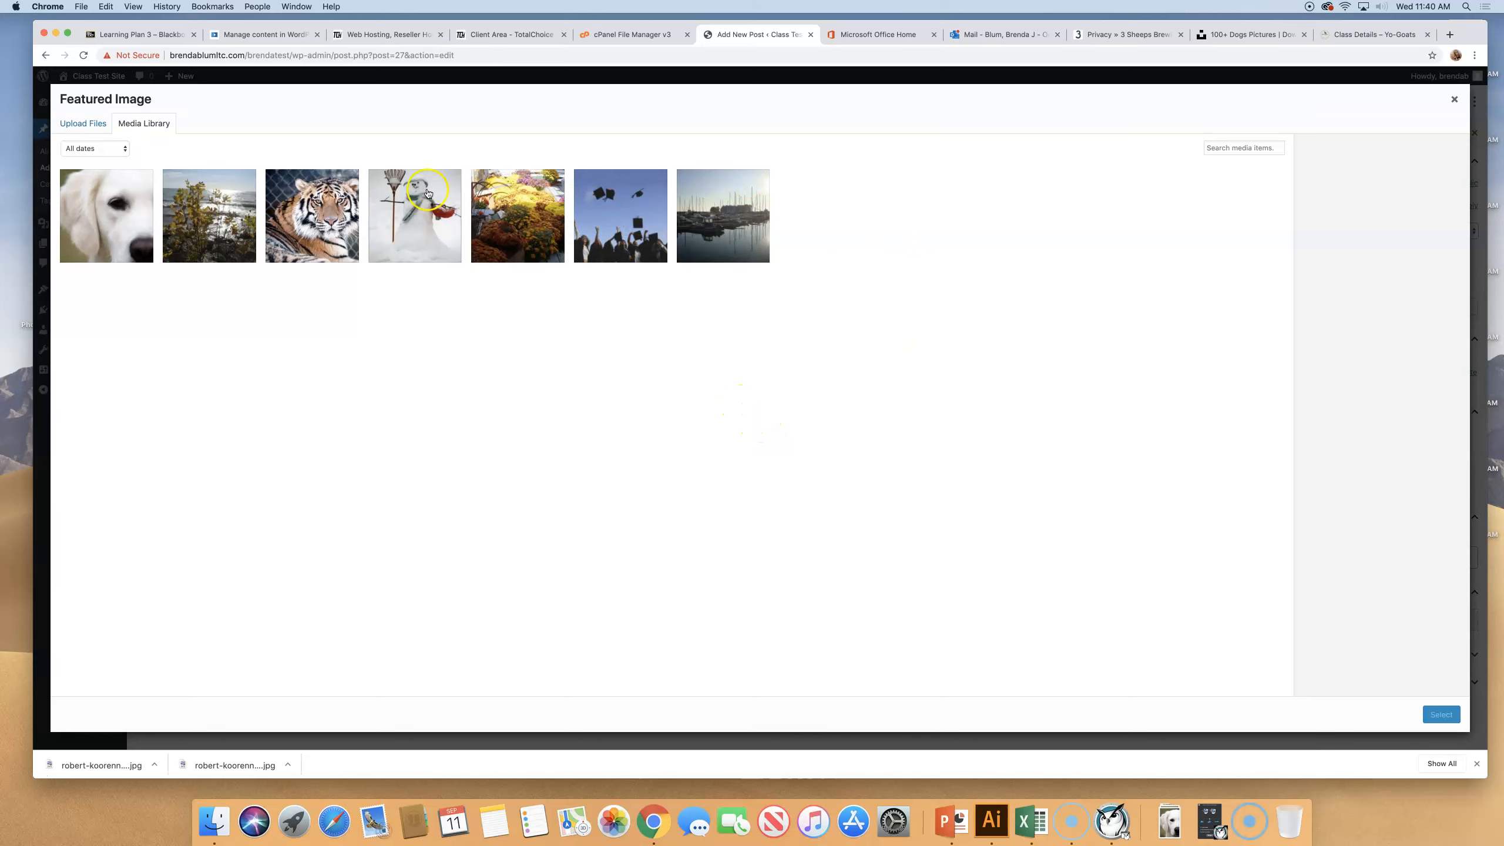
click(527, 208)
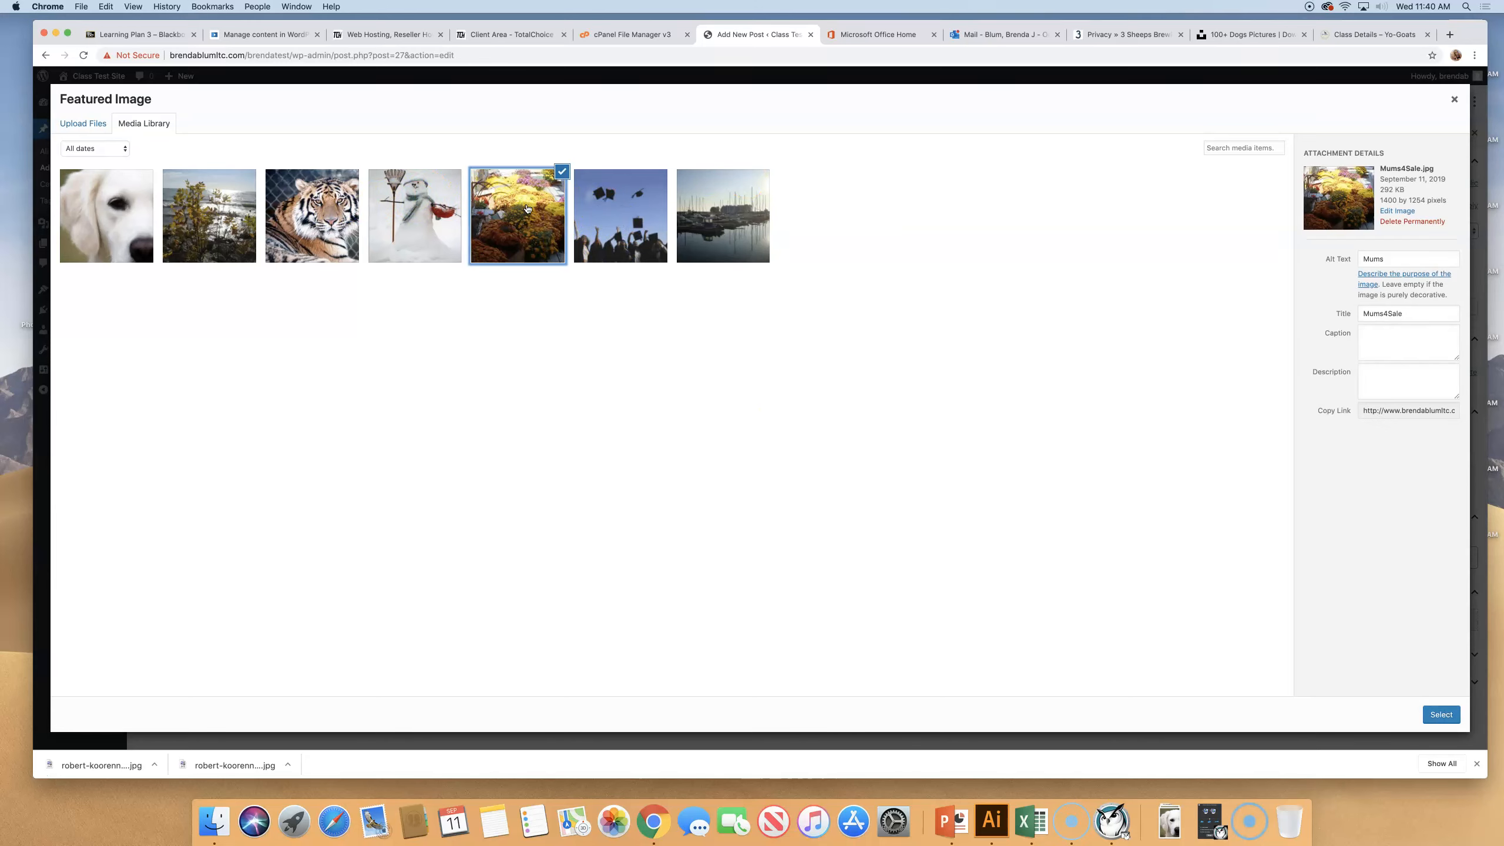
click(1441, 714)
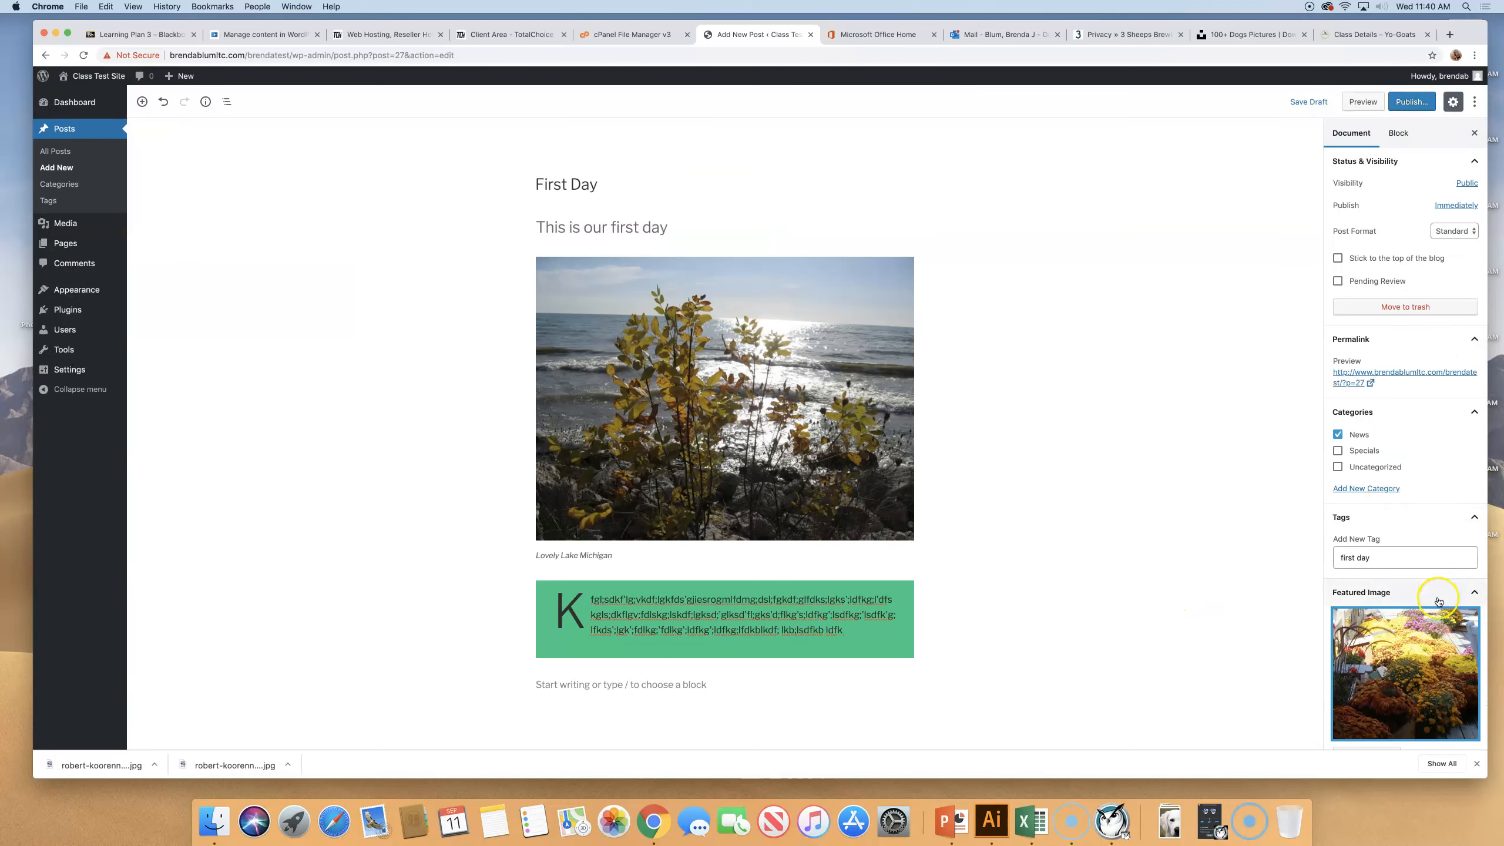
Step: Allow comments on the First Day post and publish it
scroll(1438, 602, down, 3)
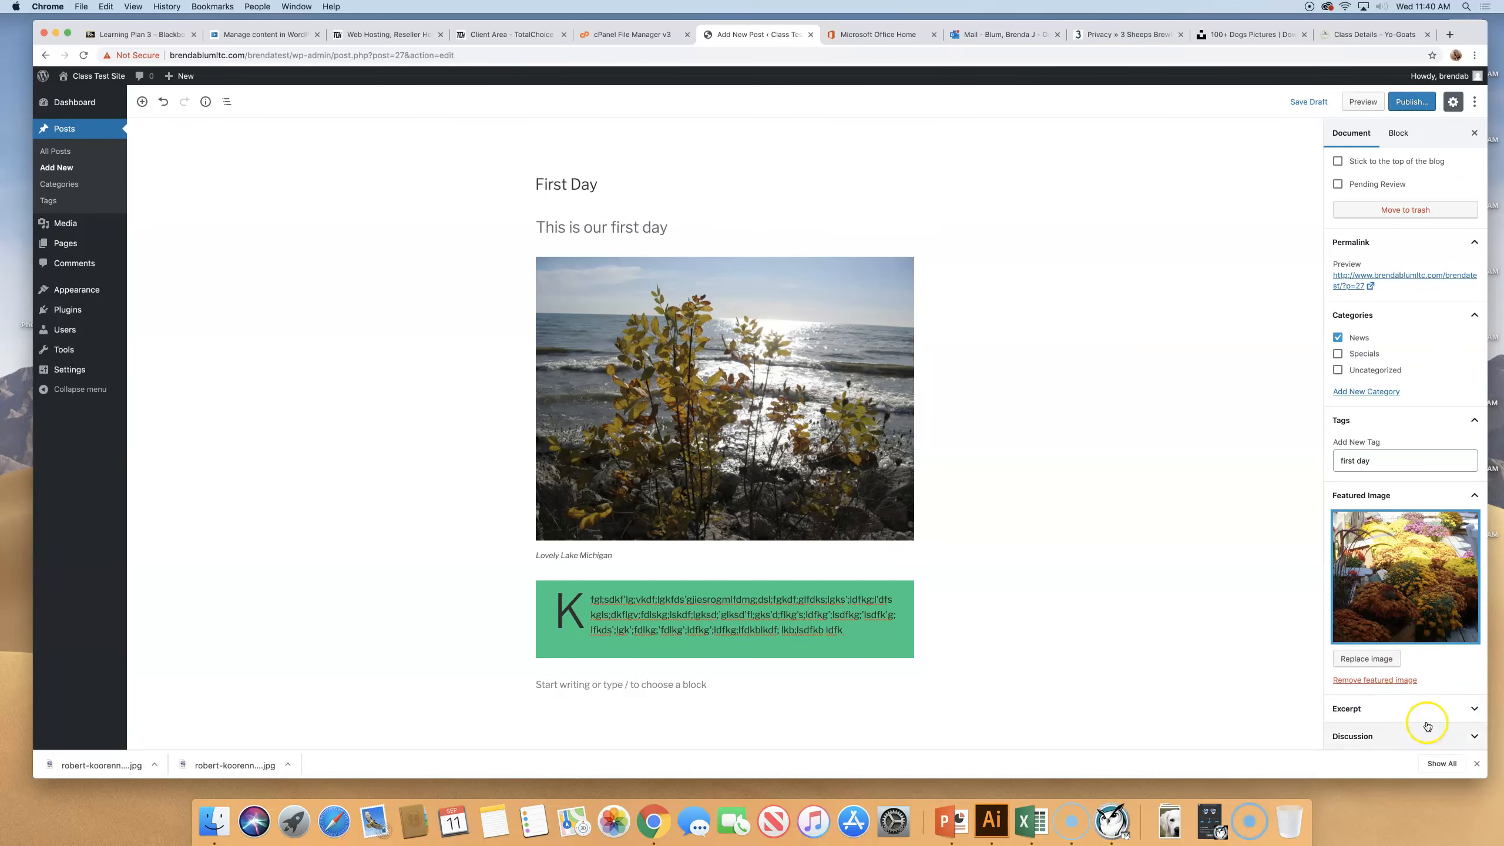
click(1451, 739)
scroll(1463, 735, down, 1)
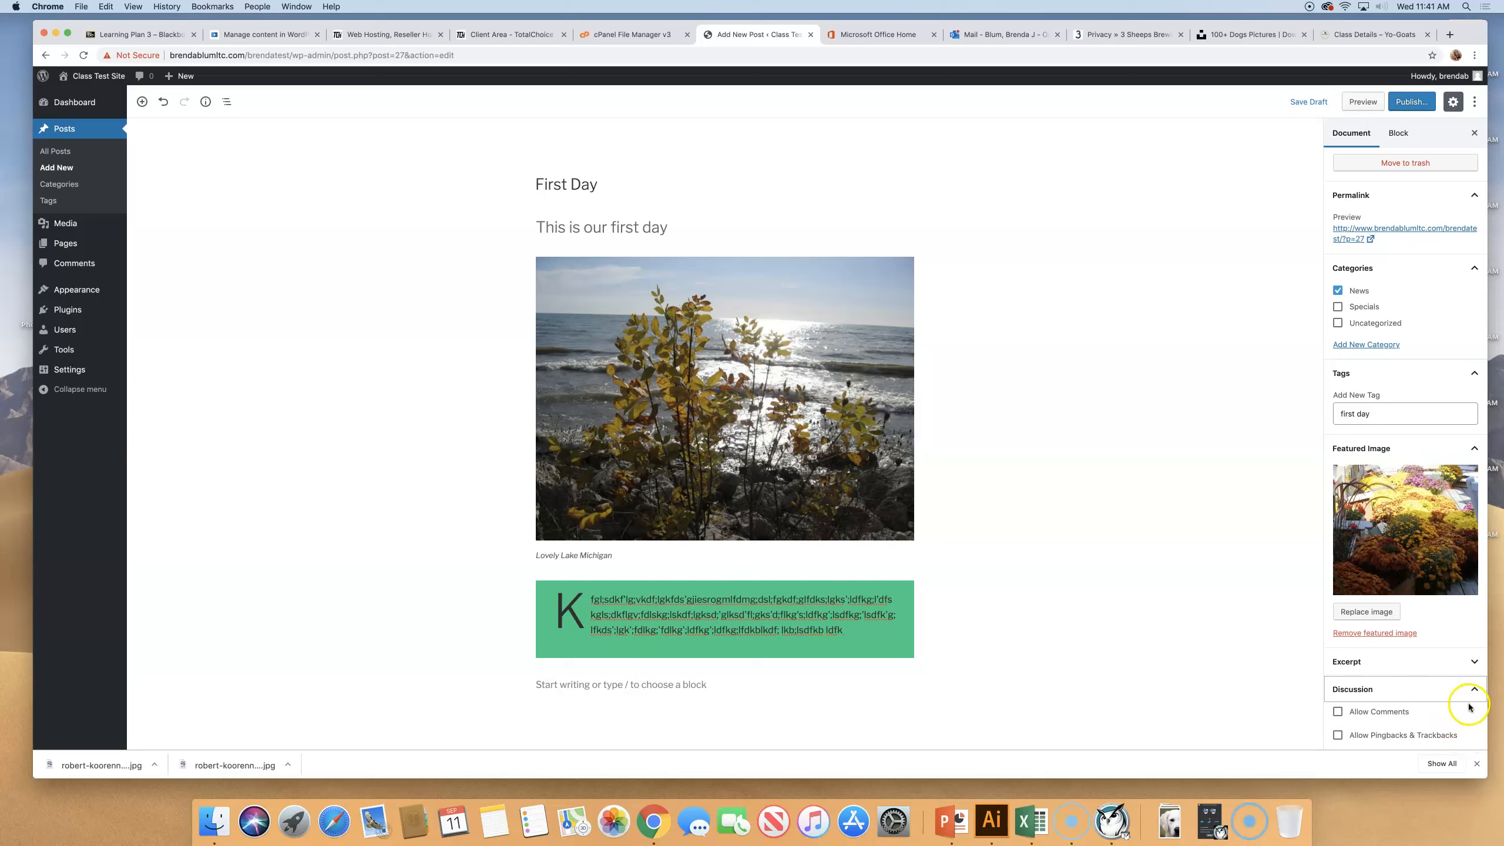
click(1337, 711)
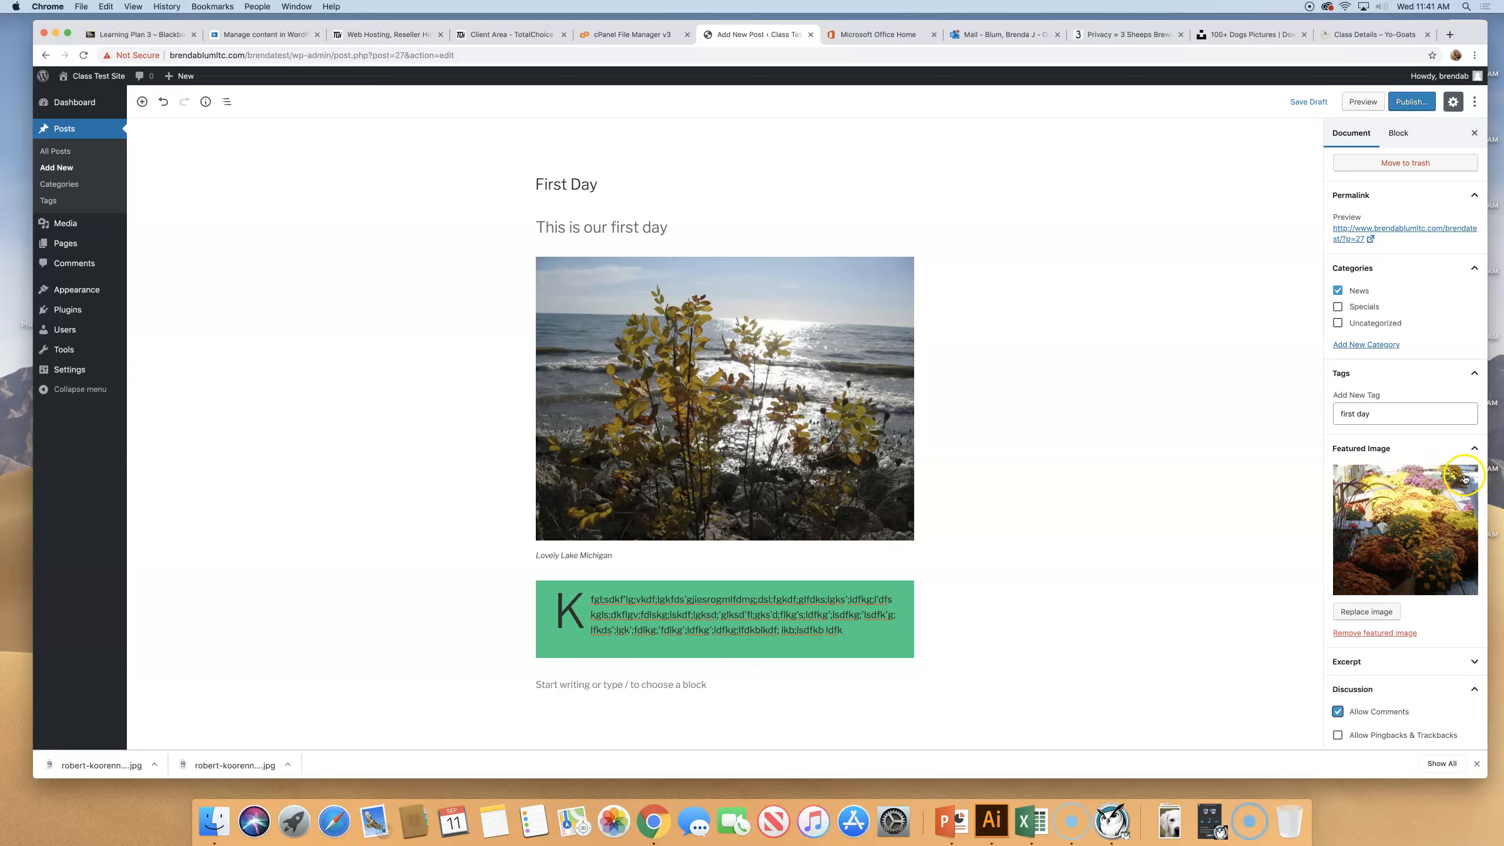
click(1401, 103)
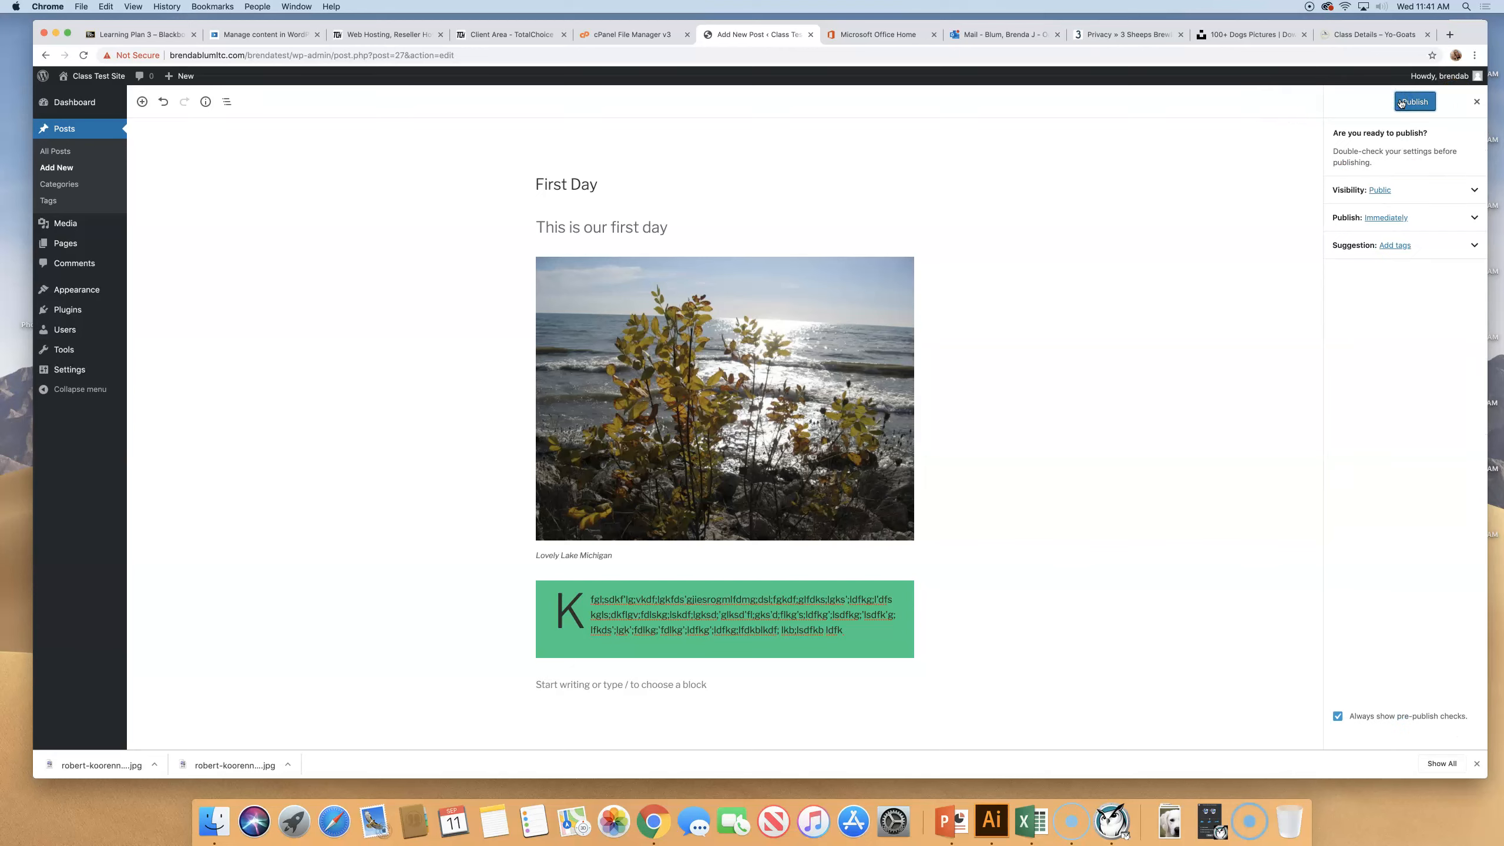
click(1401, 103)
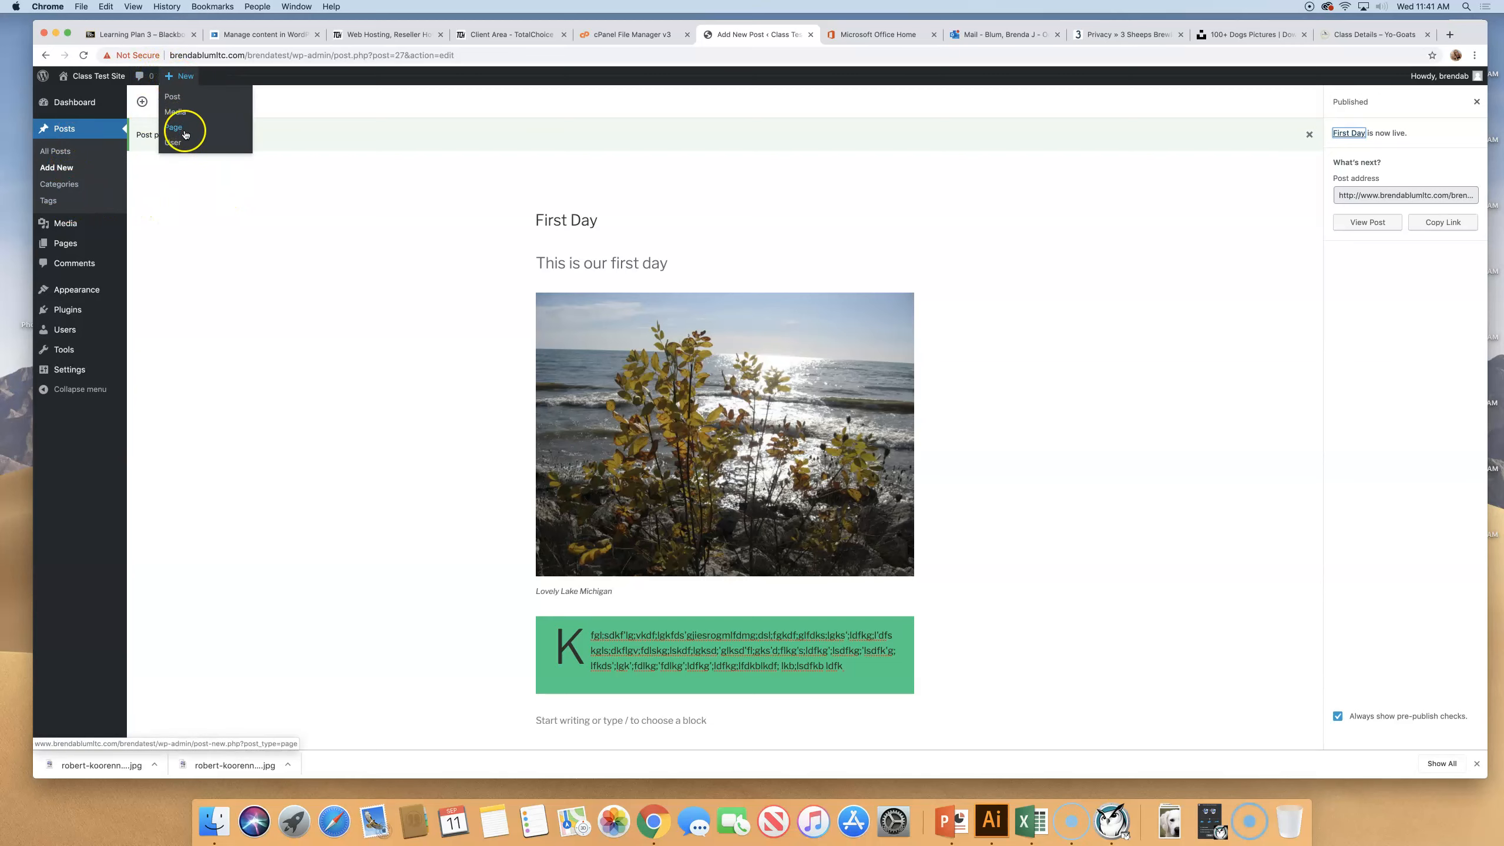
Step: Create a new post titled "Sept. 11"
click(192, 97)
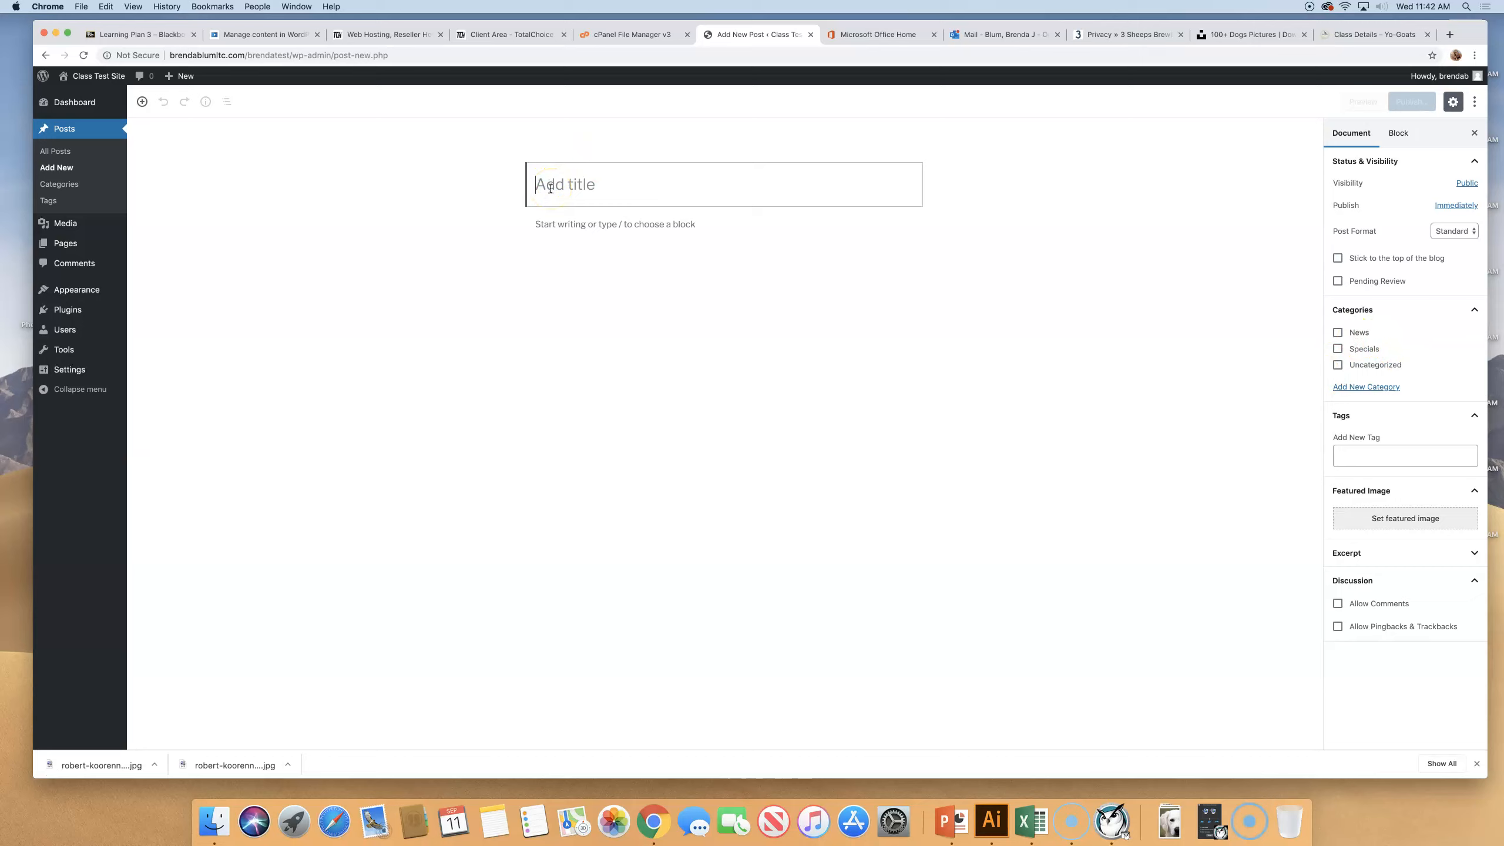
text(Sept)
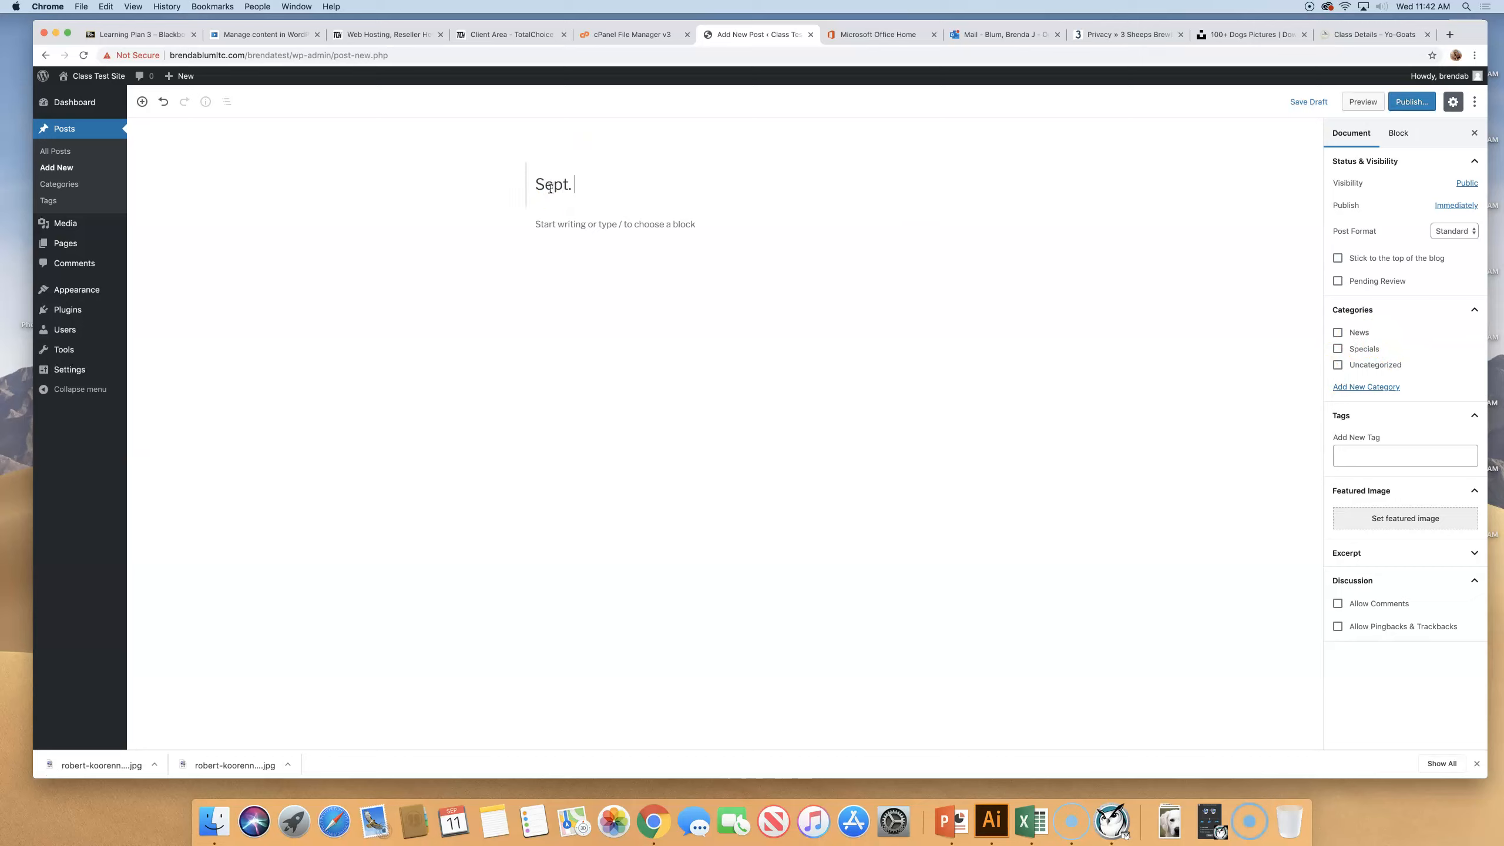
text(. 11)
Step: Add a paragraph below the title reading "This is a very sad day in history." and deselect it
click(613, 227)
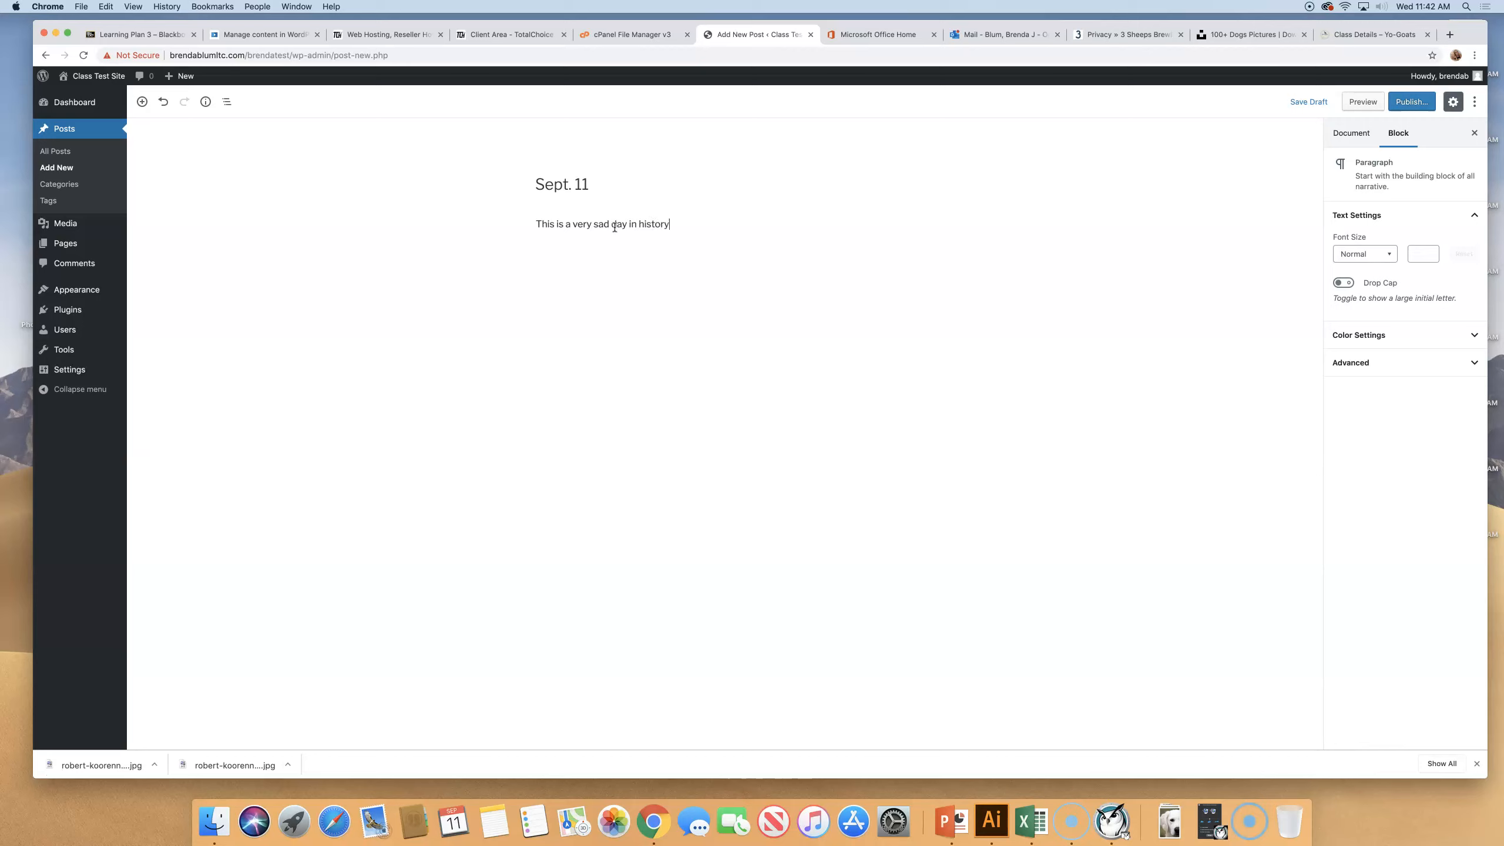
click(554, 270)
click(712, 204)
click(965, 320)
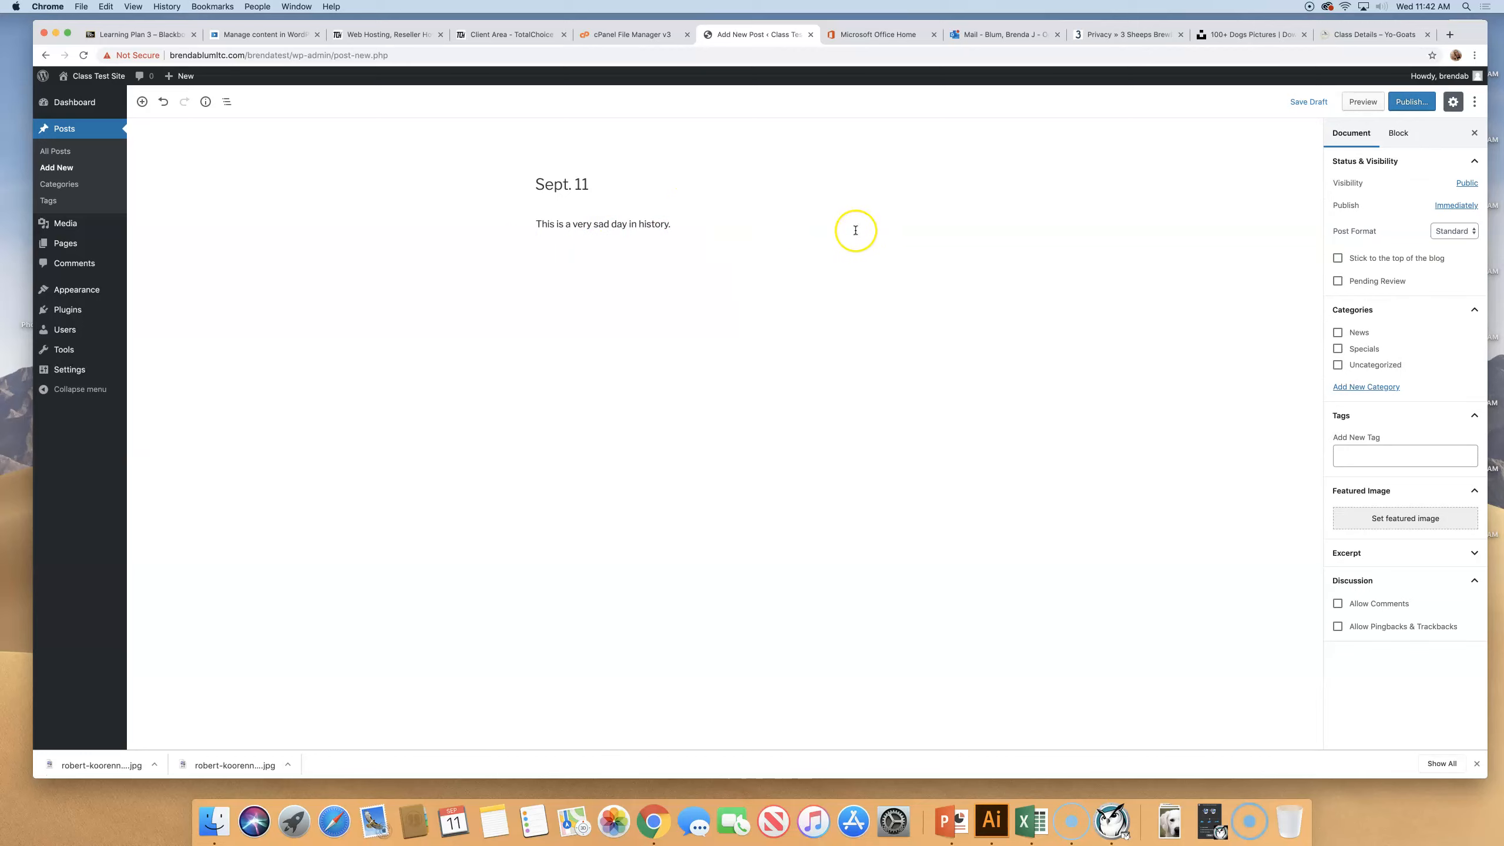
Step: Insert a gallery block below the paragraph and open the media library to choose its images
click(688, 222)
click(578, 301)
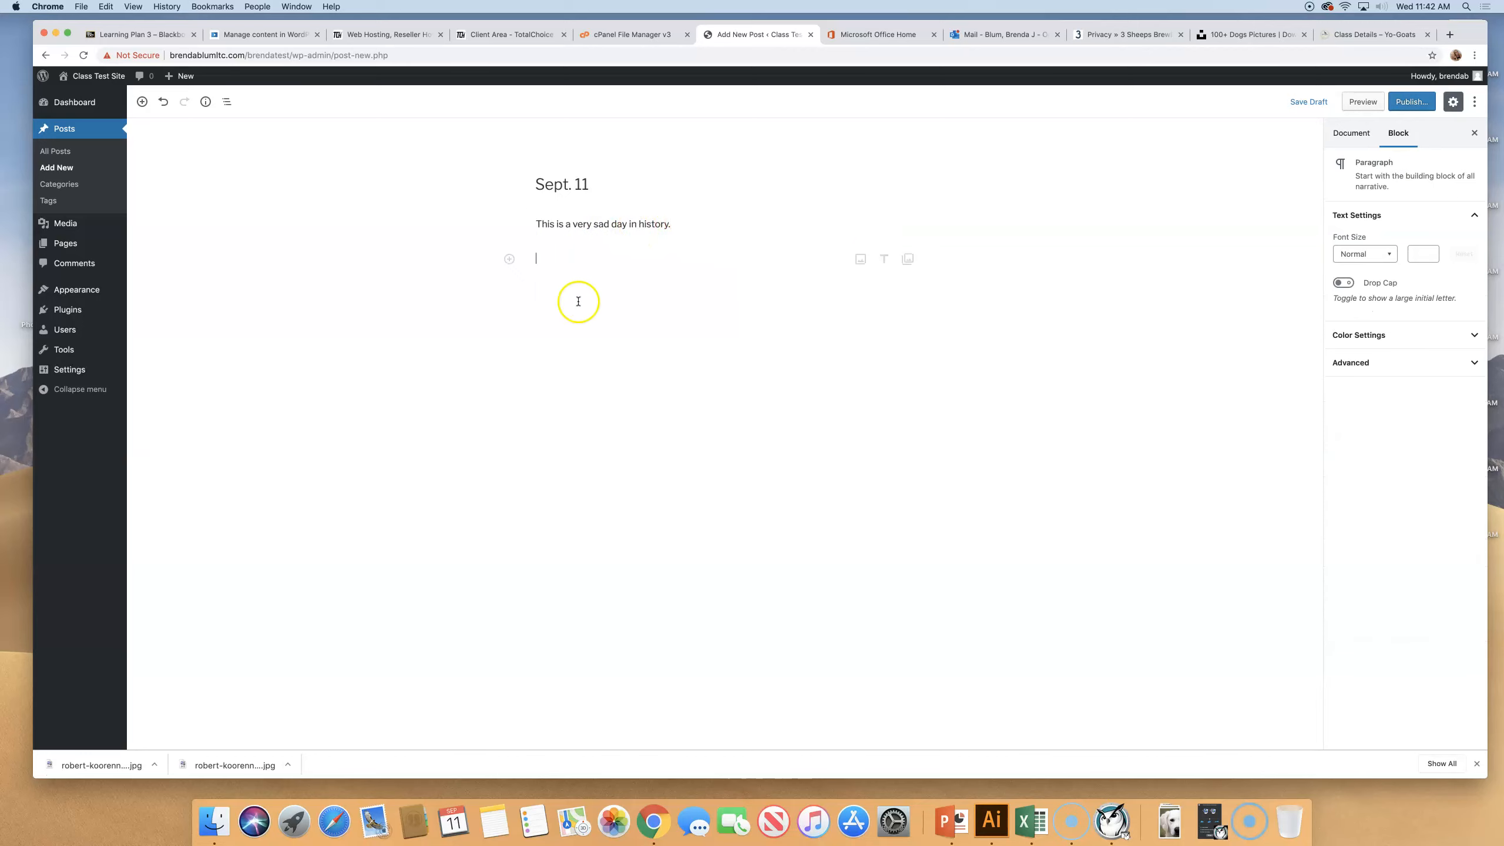
click(907, 260)
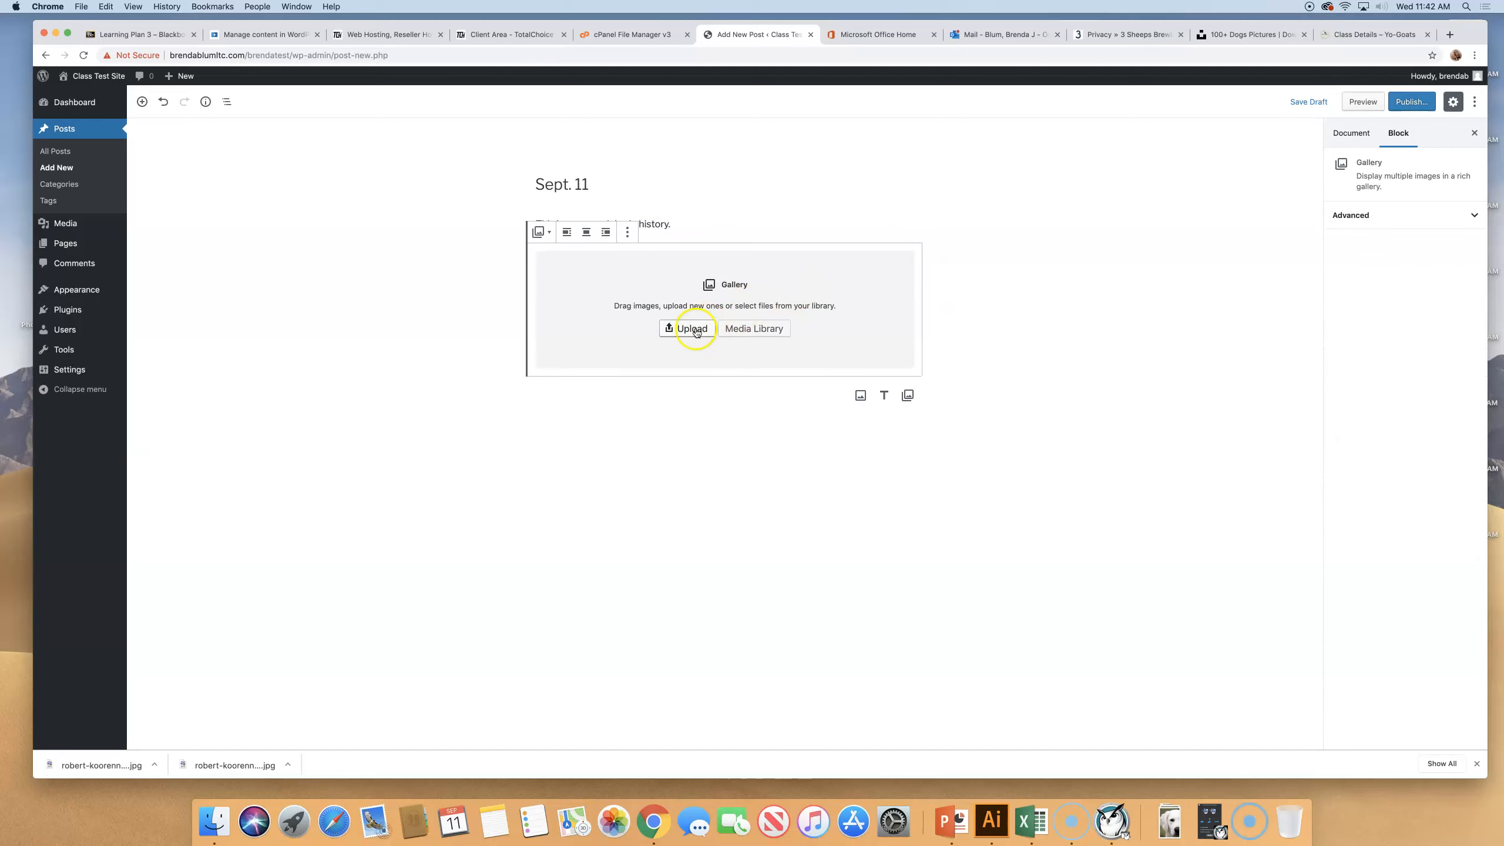
click(788, 330)
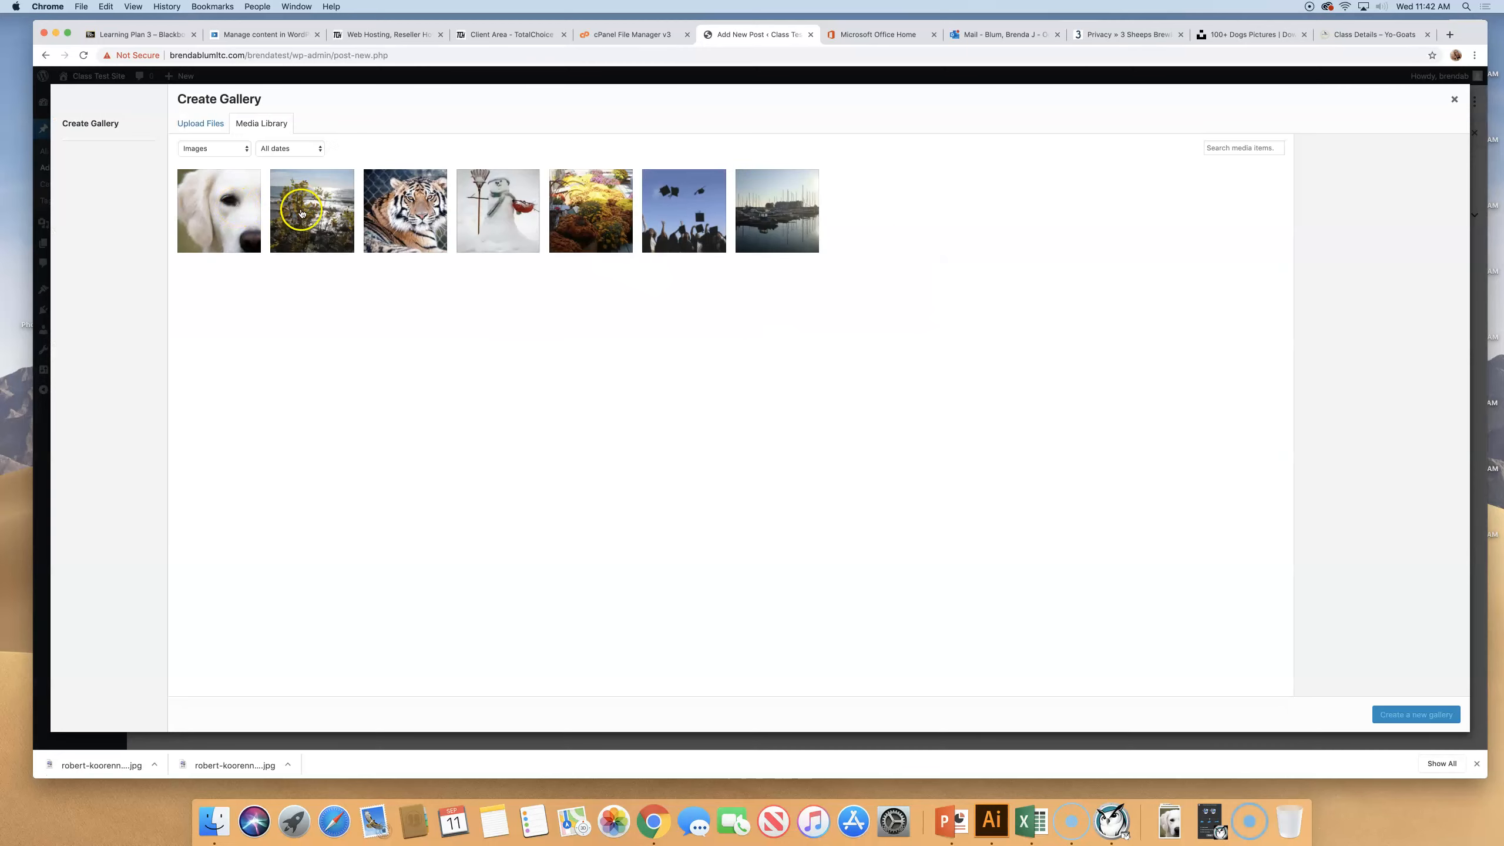
Step: Create a new gallery from the lake, tiger, snowman, mums and graduates images
click(302, 210)
click(383, 221)
click(497, 217)
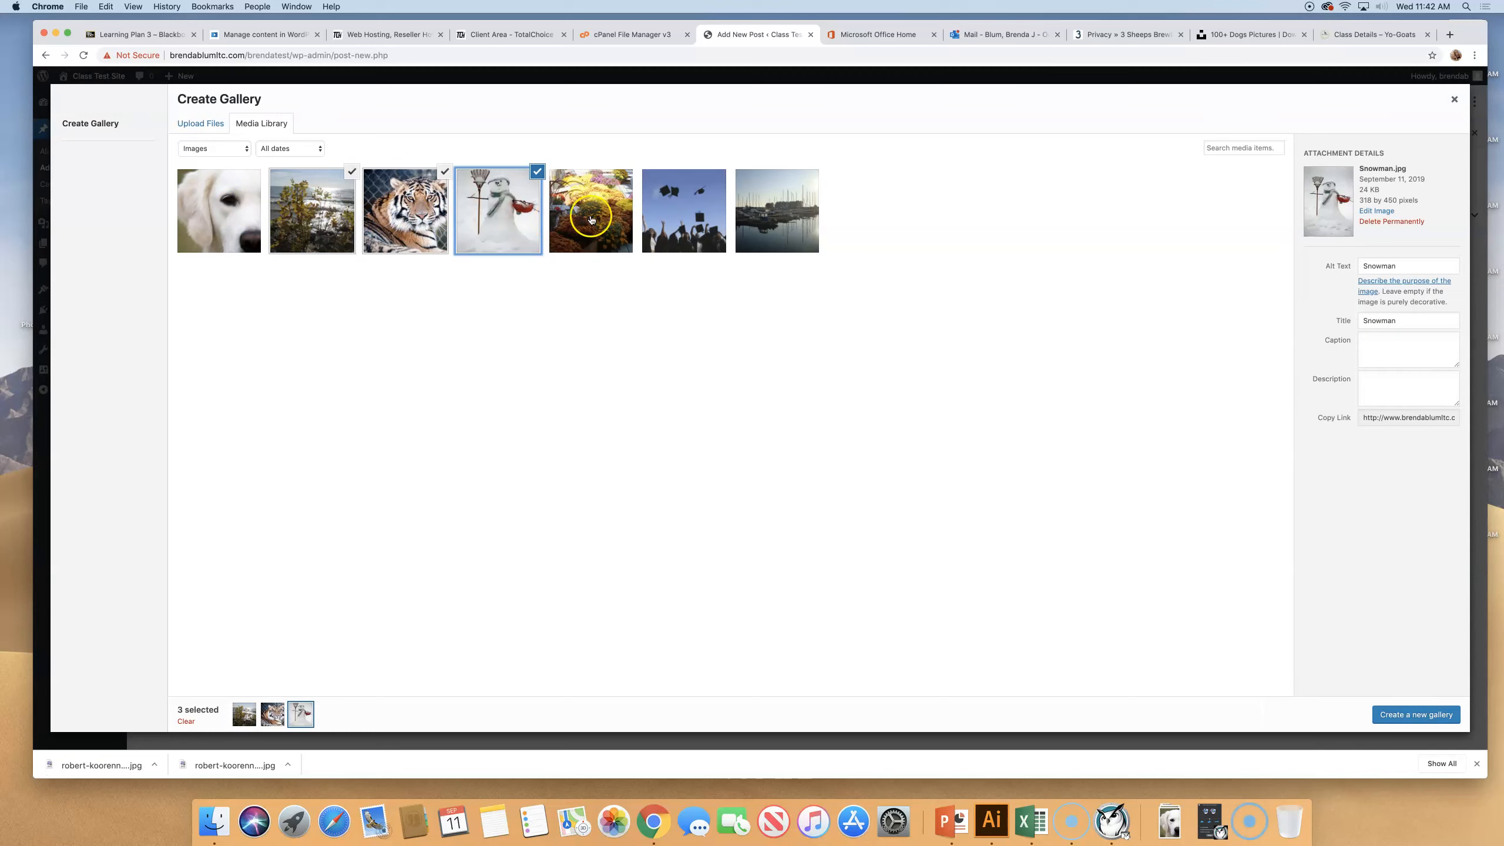
click(590, 216)
click(674, 218)
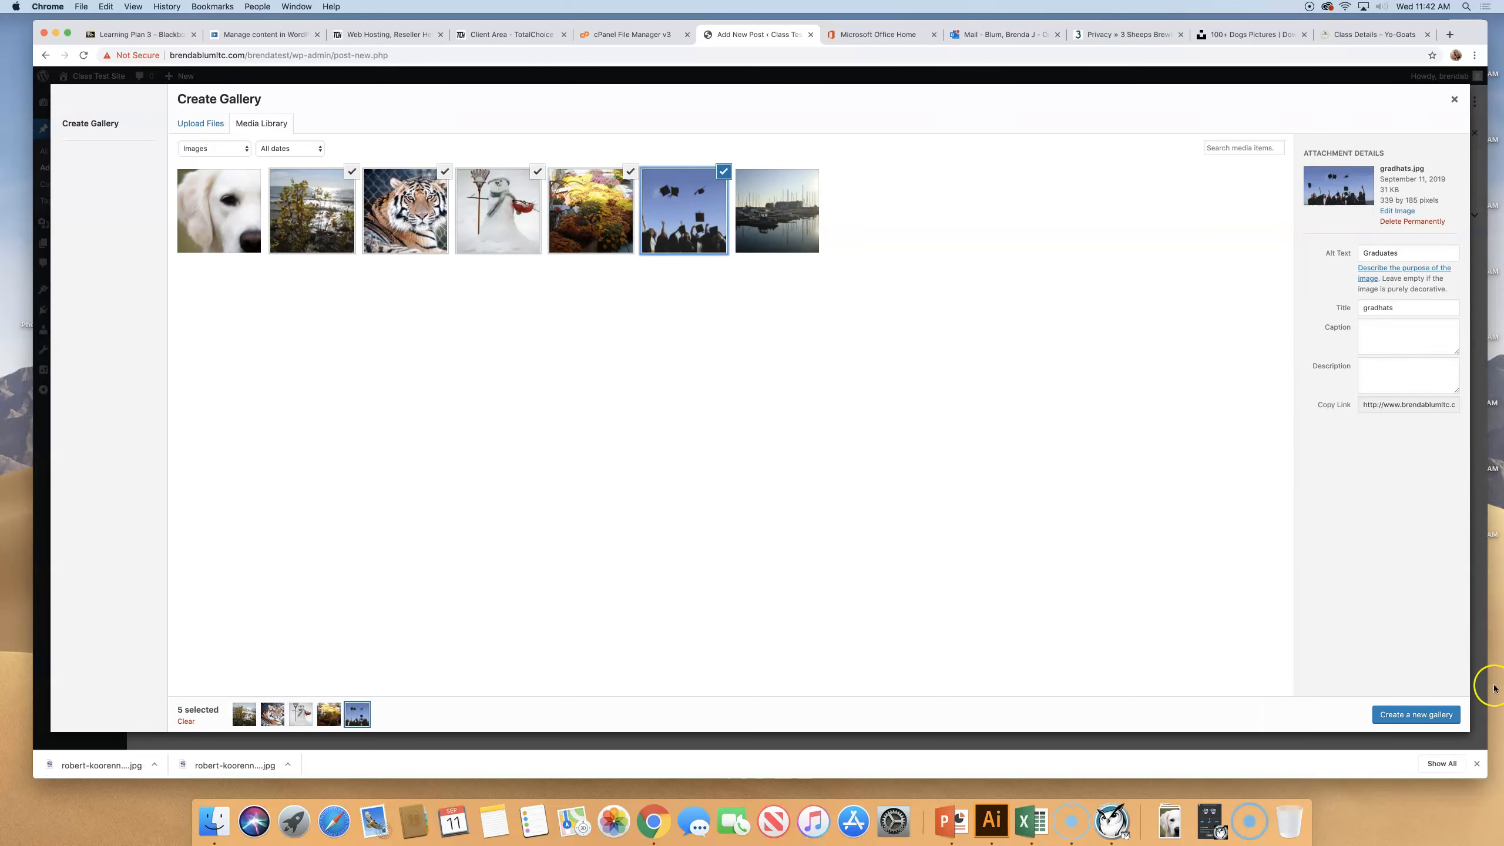
click(1424, 715)
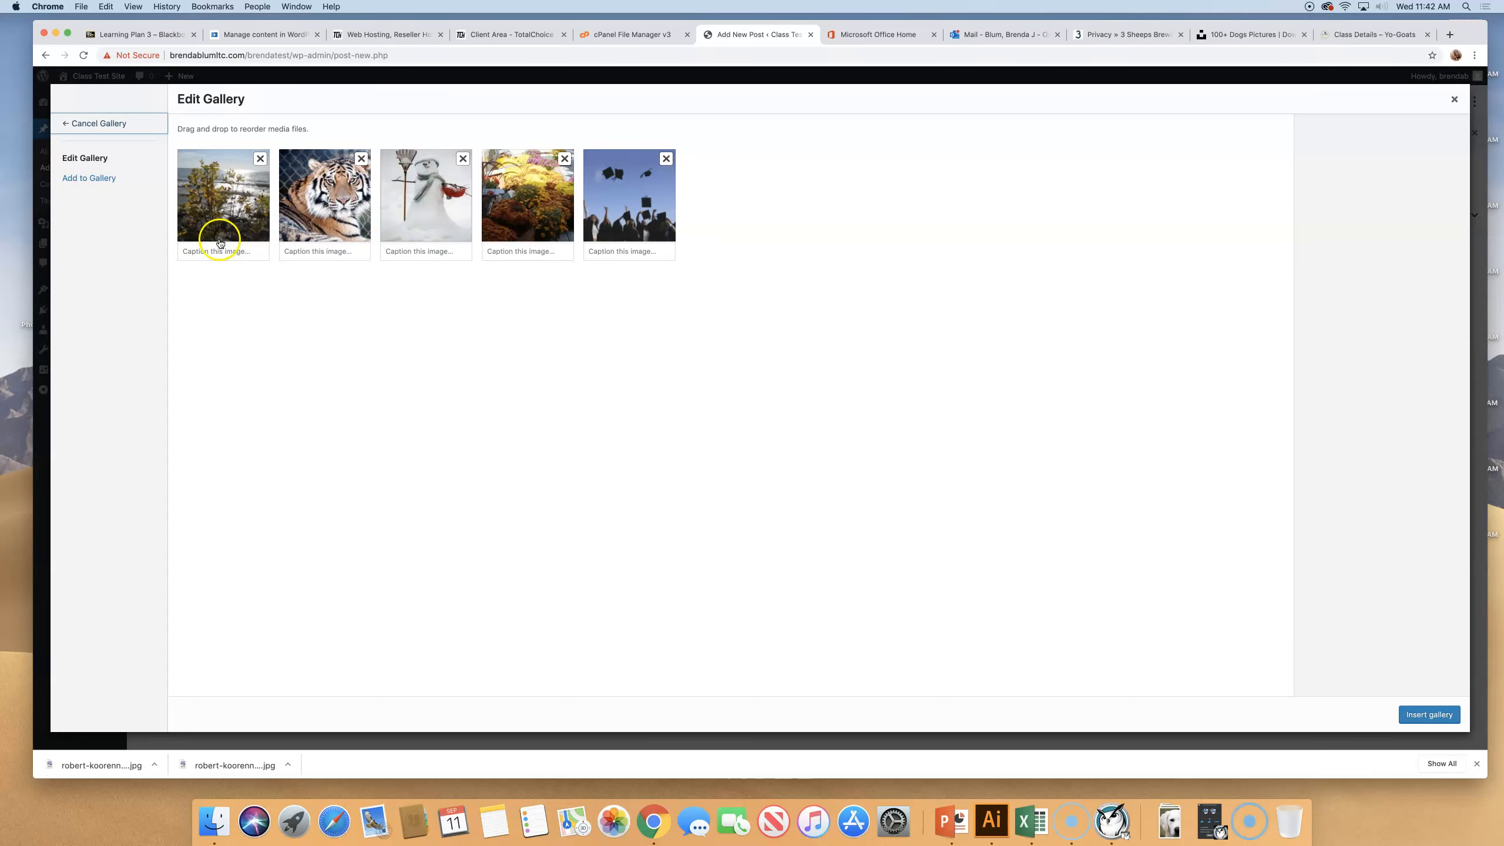
Step: Insert the five-image gallery into the Sept. 11 post and assign the post to the News category
click(1411, 712)
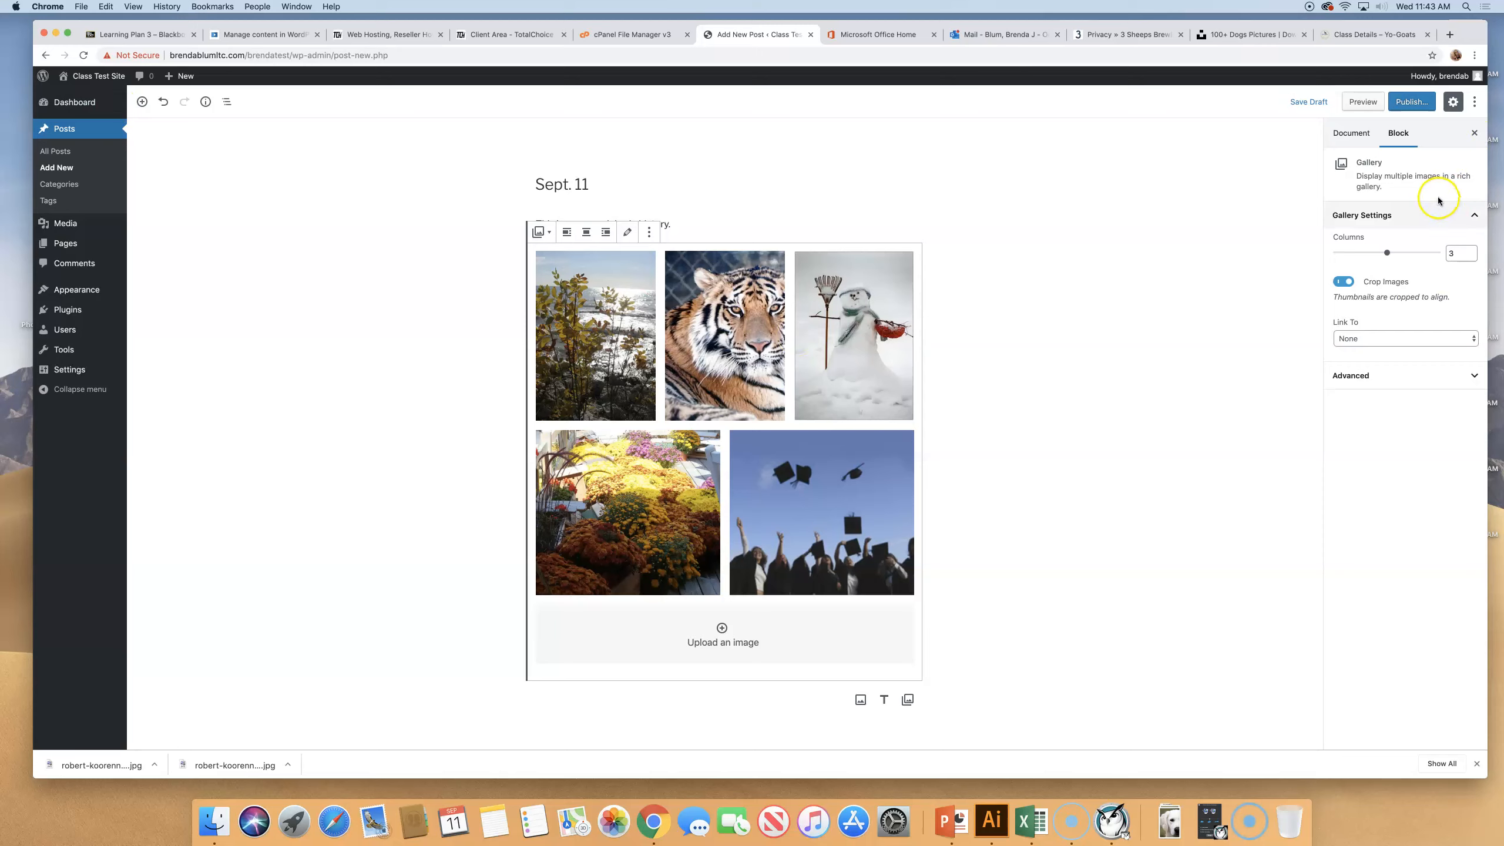
click(1356, 134)
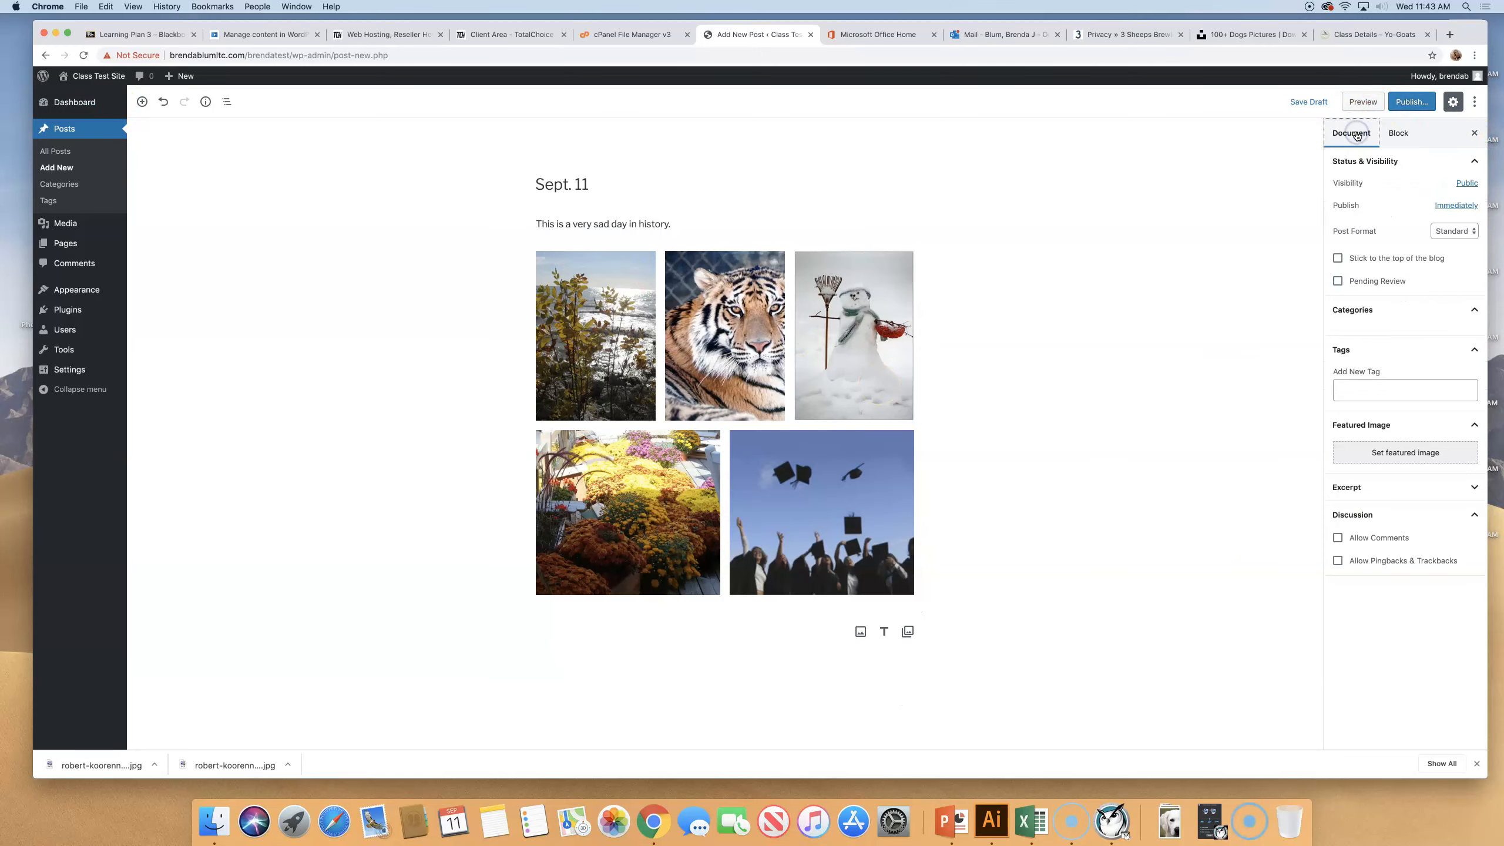
click(1339, 332)
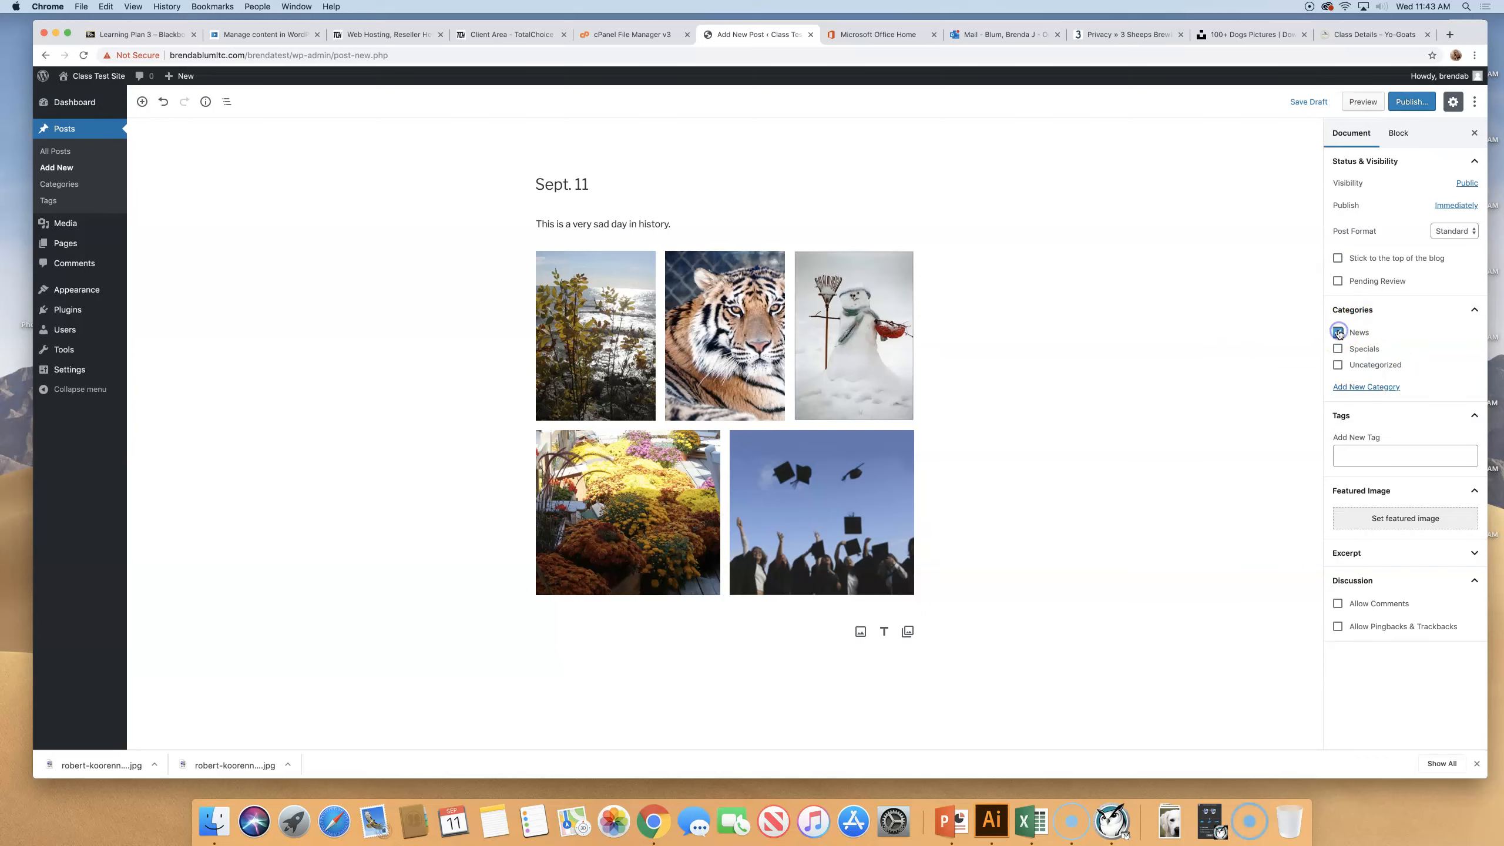
Step: Set the CalmLakeMich09.jpg harbor photo as the post's featured image and publish the post
click(1433, 517)
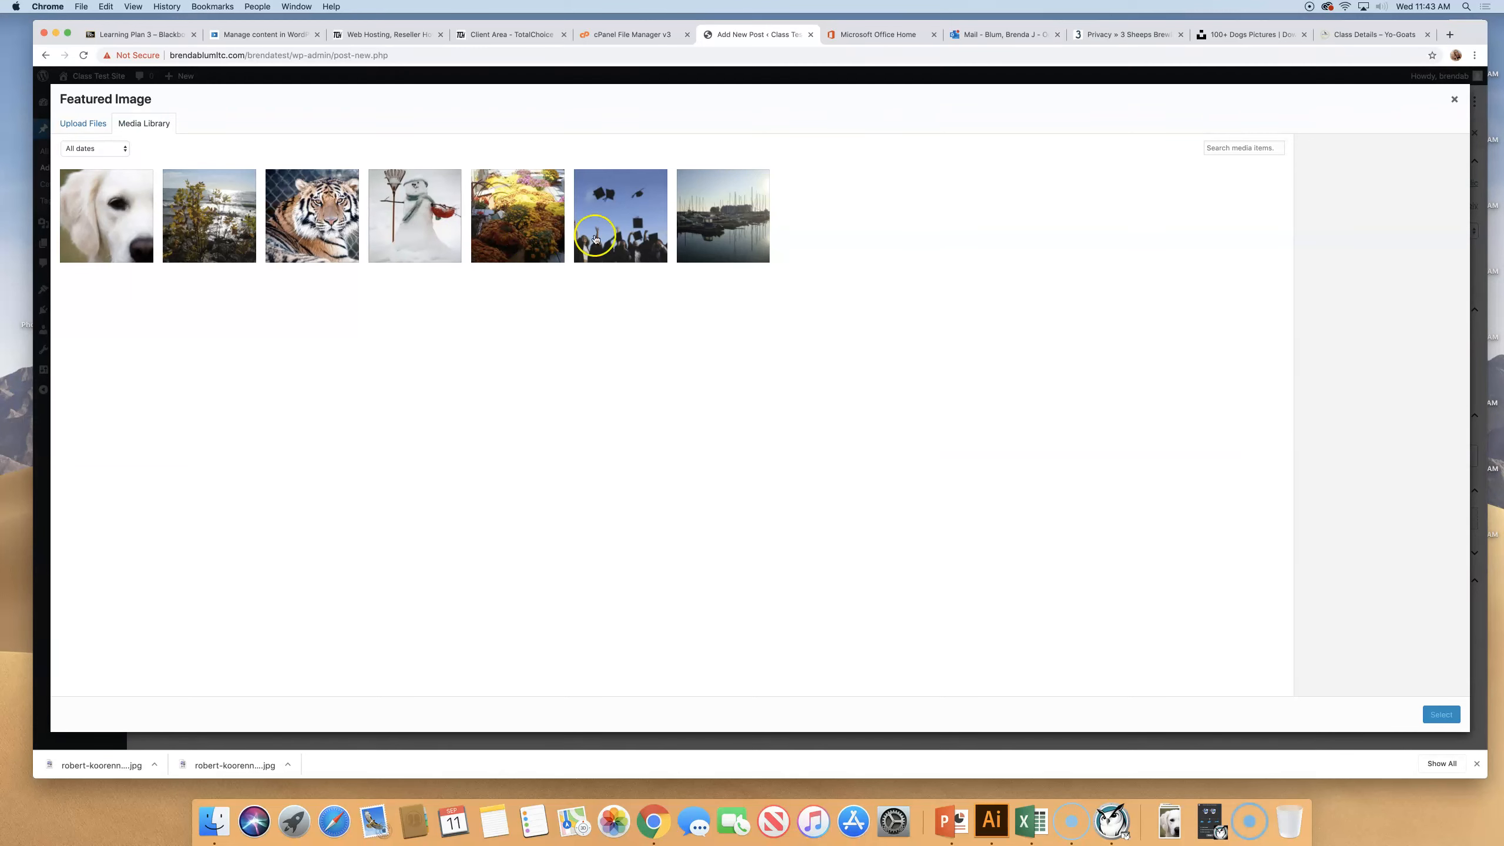
click(730, 214)
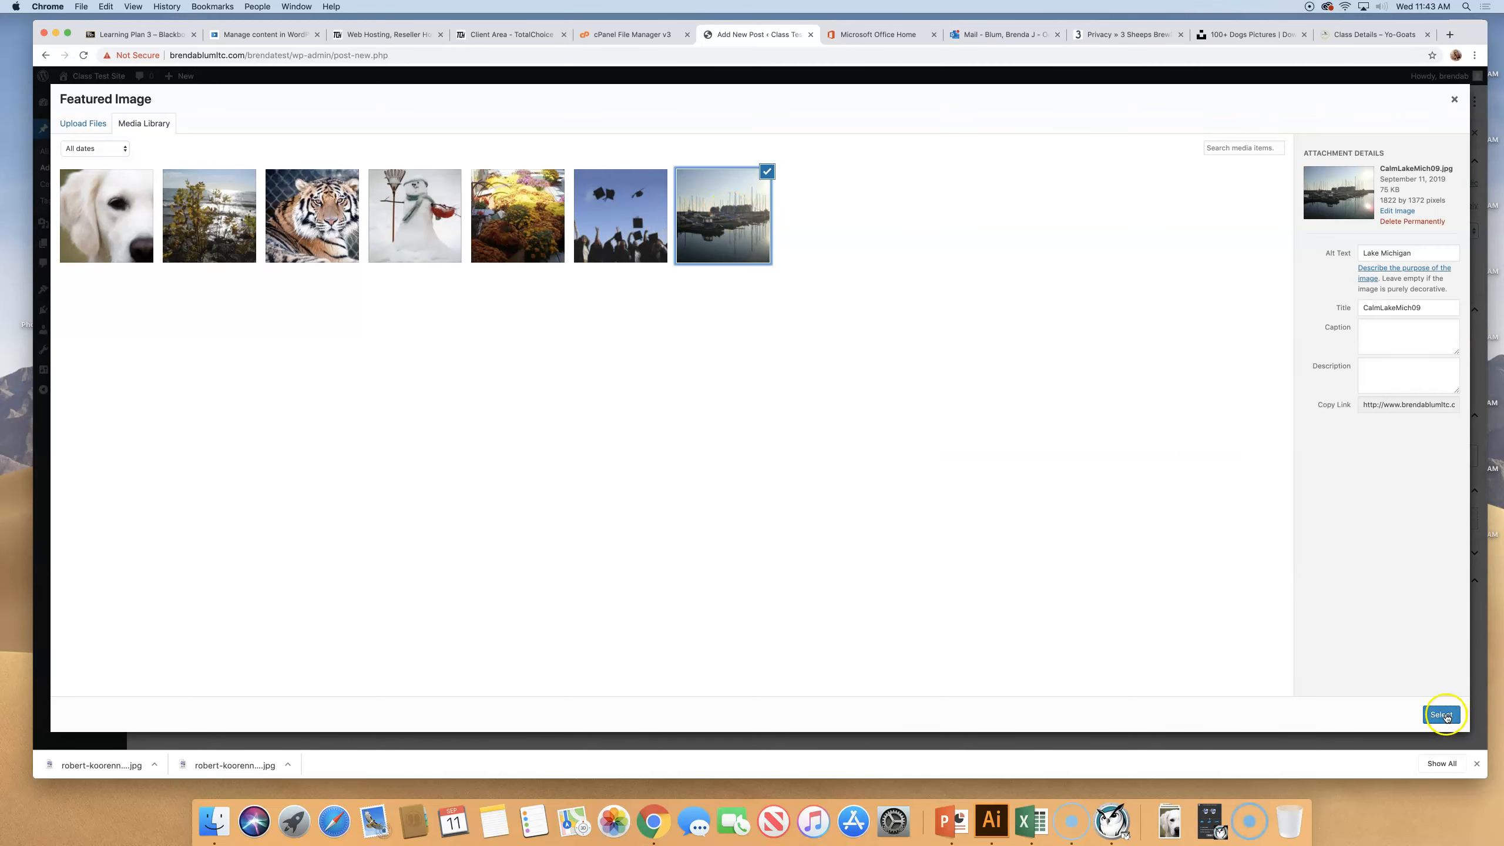
click(1440, 714)
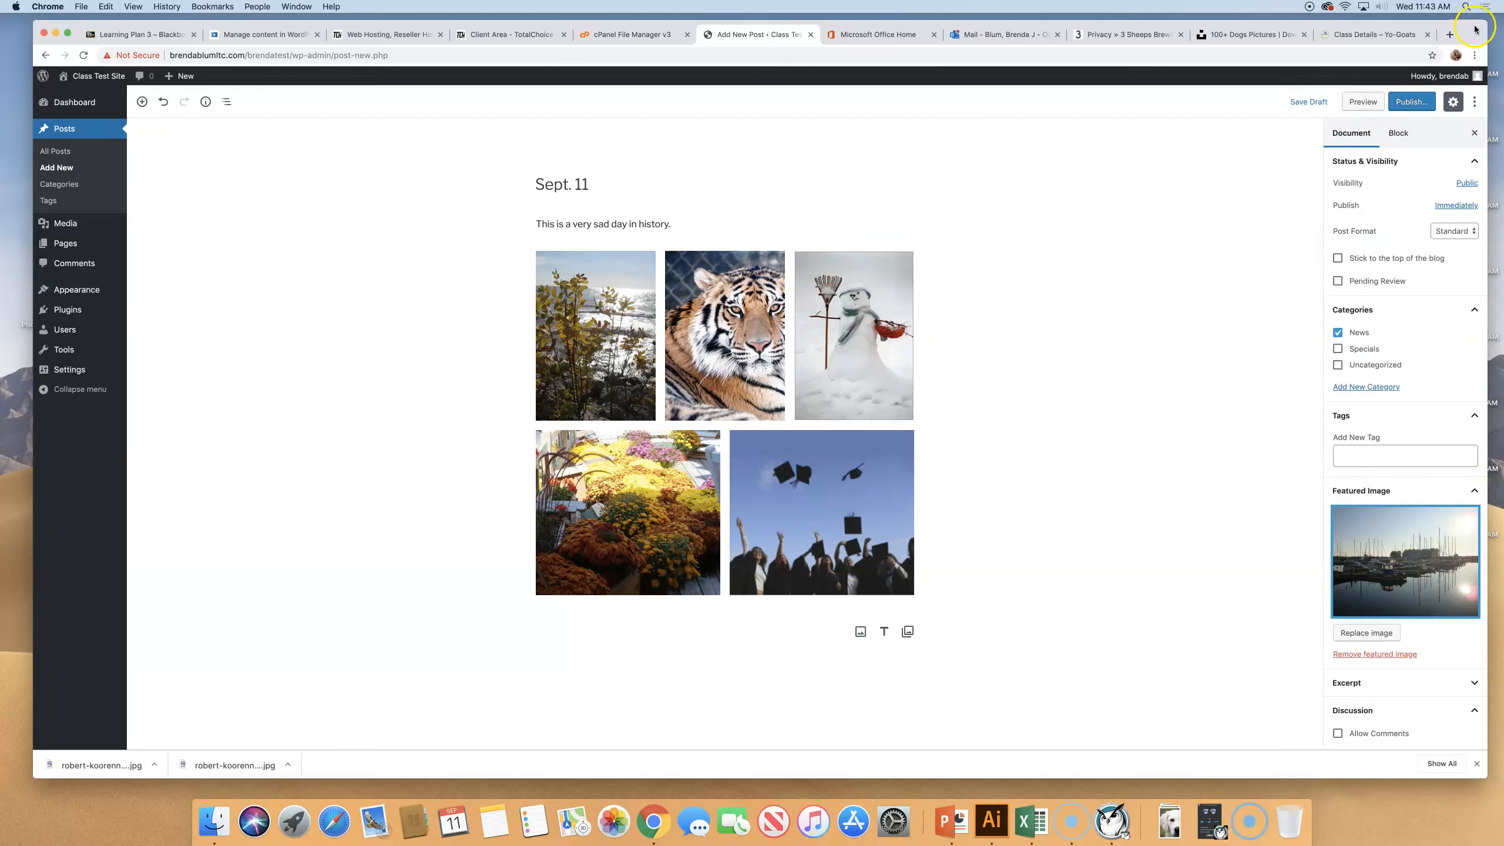
click(1421, 103)
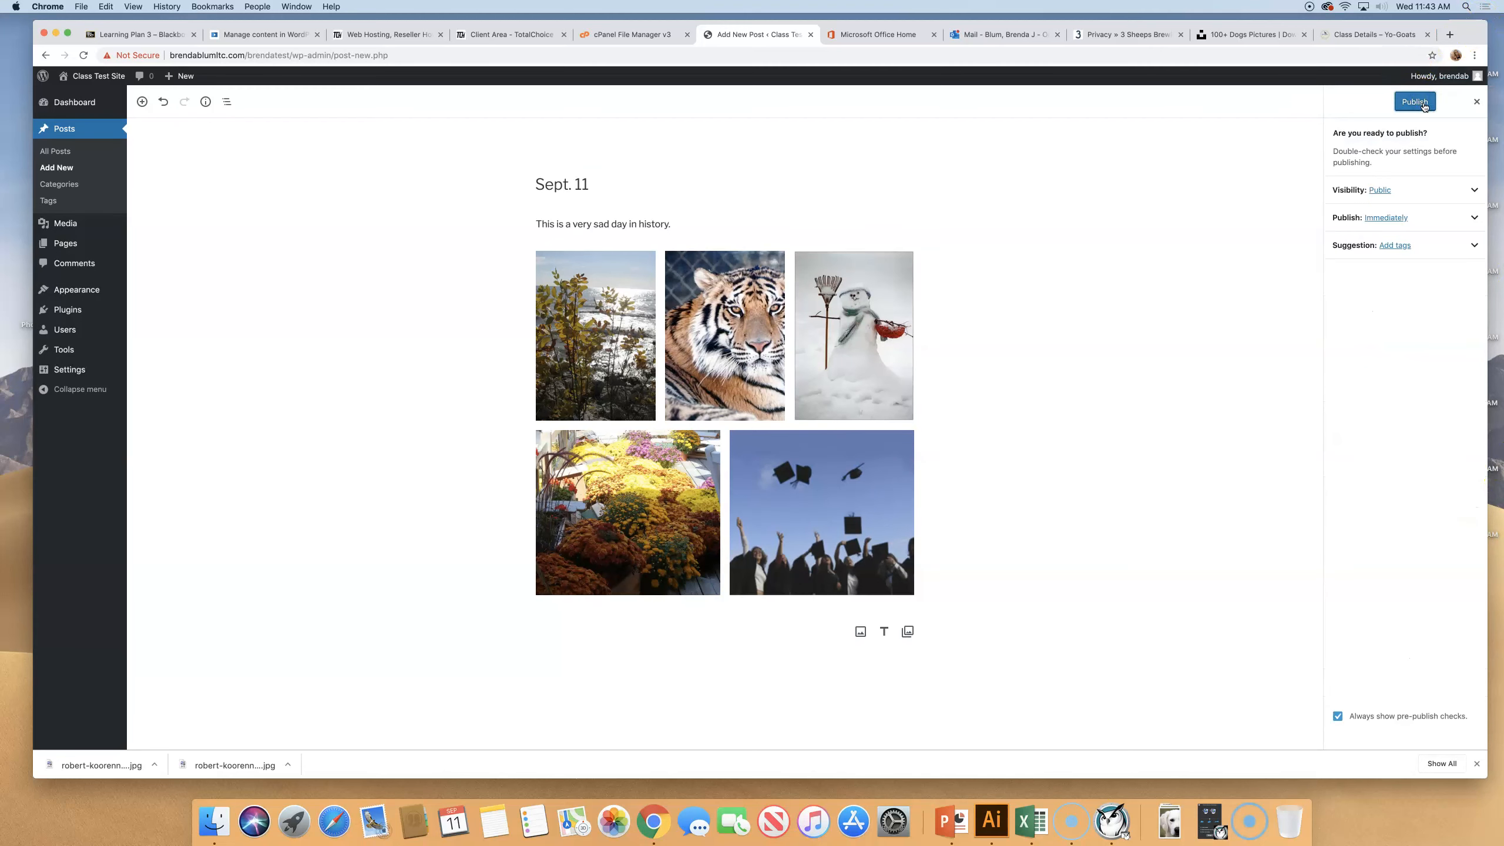
click(1421, 103)
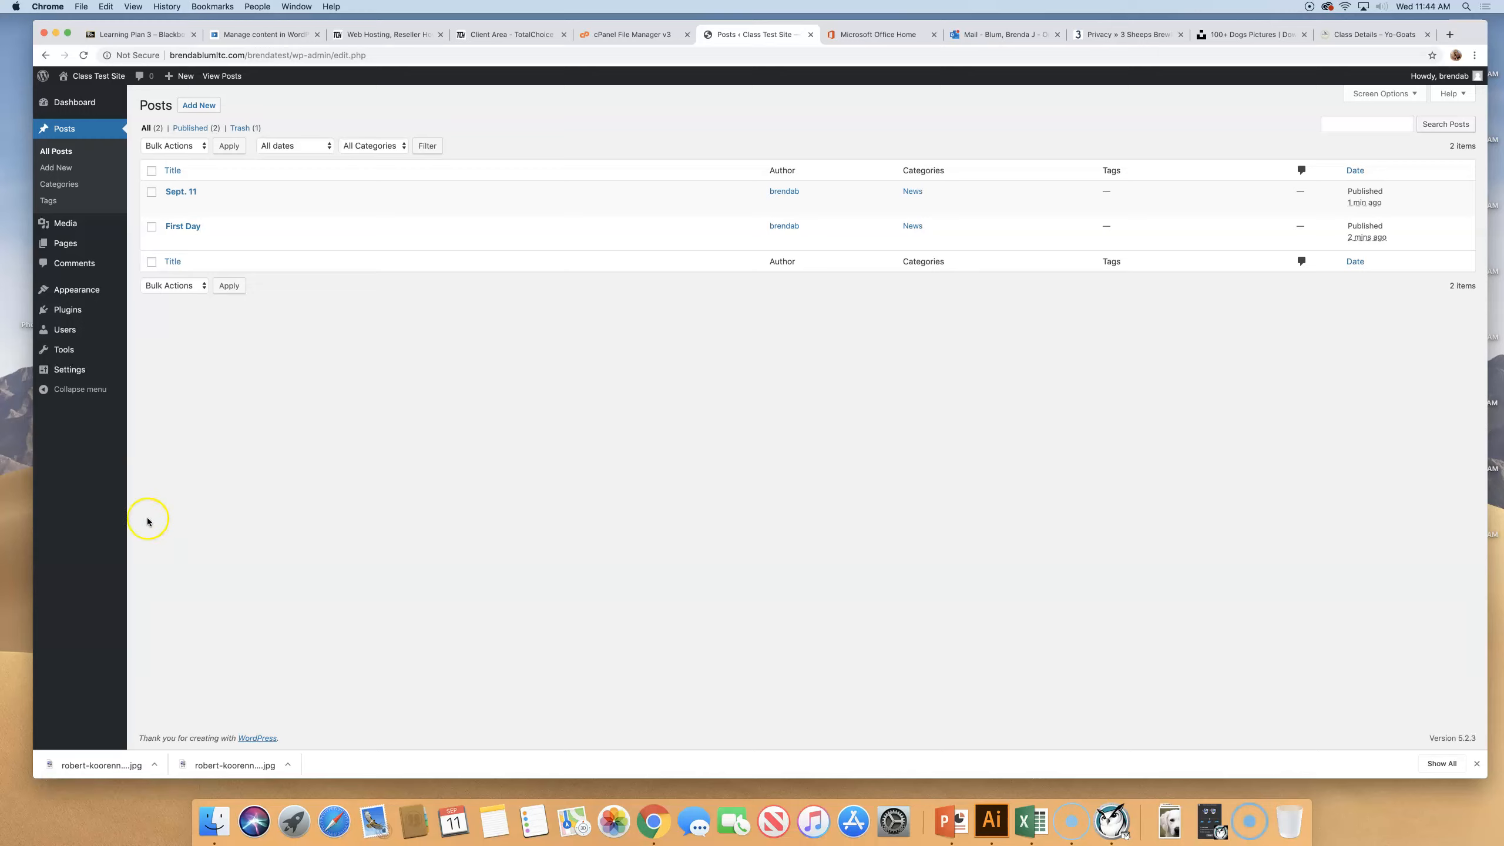
Step: View the live site's News page and examine how the Sept. 11 and First Day posts display their featured images and content
click(92, 96)
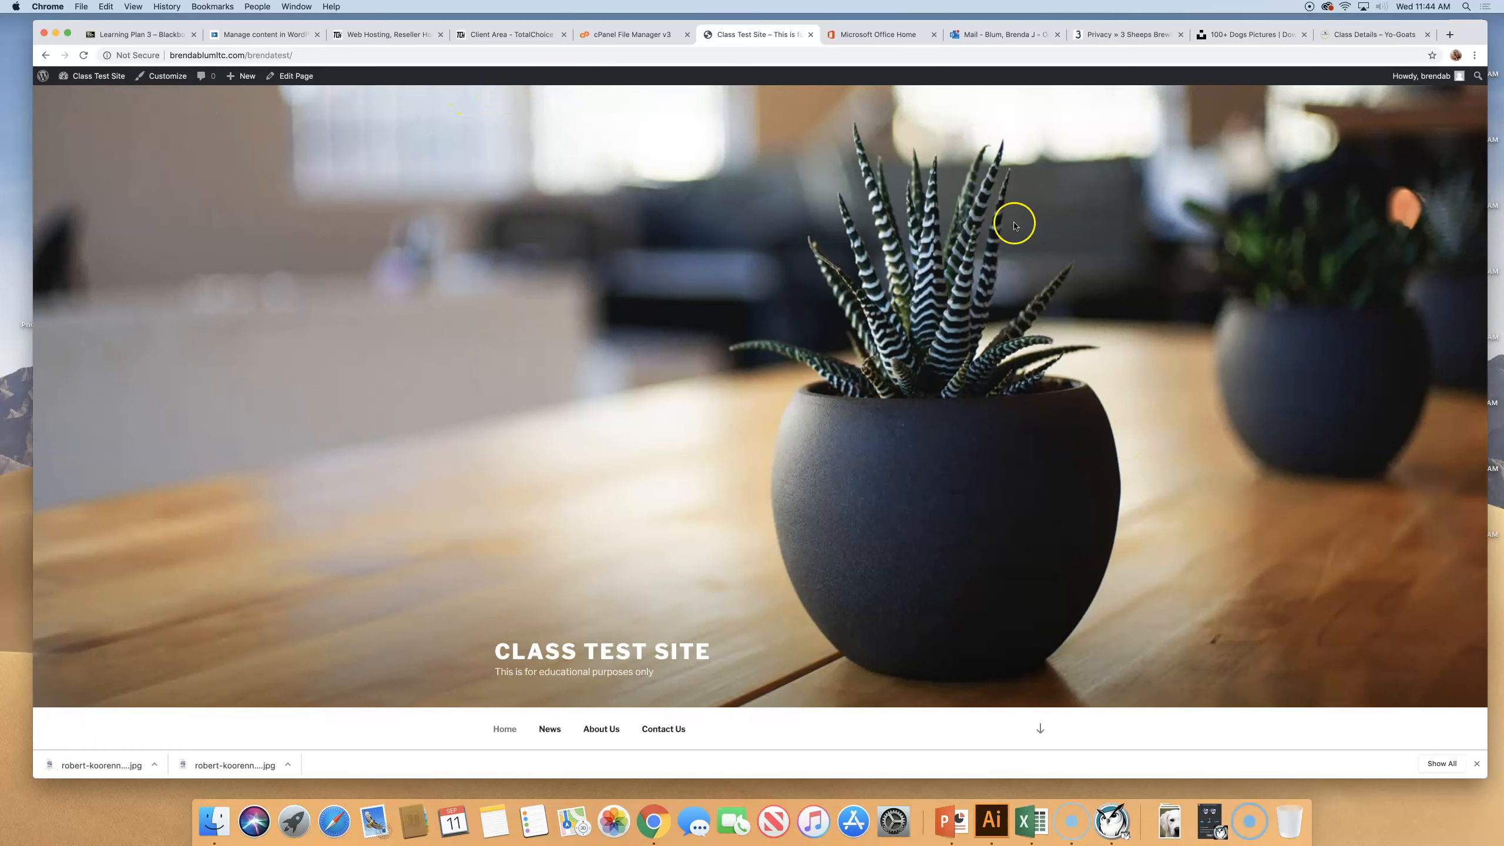
scroll(1018, 443, down, 5)
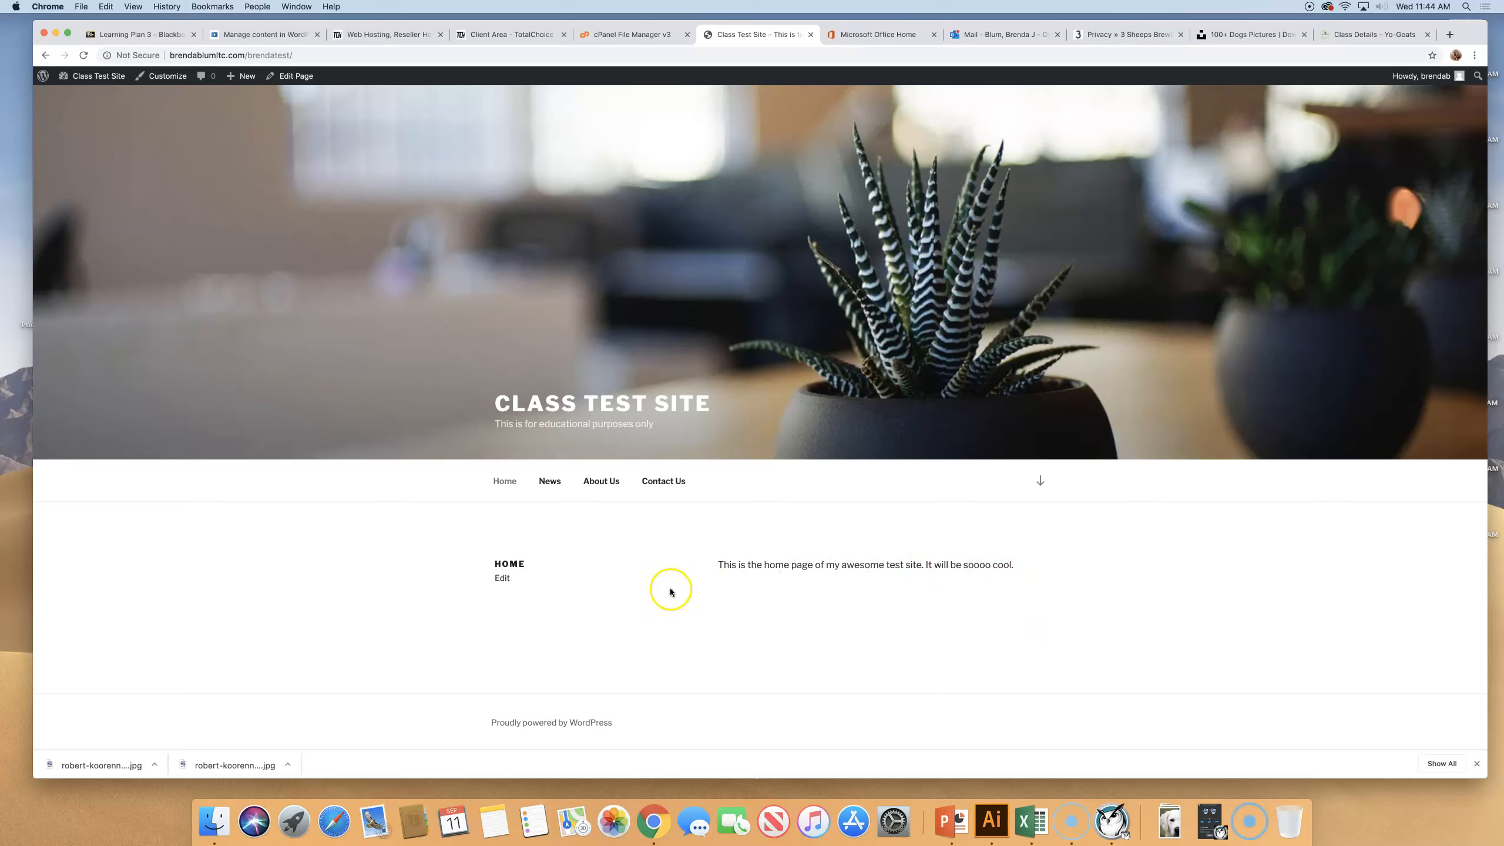
click(550, 482)
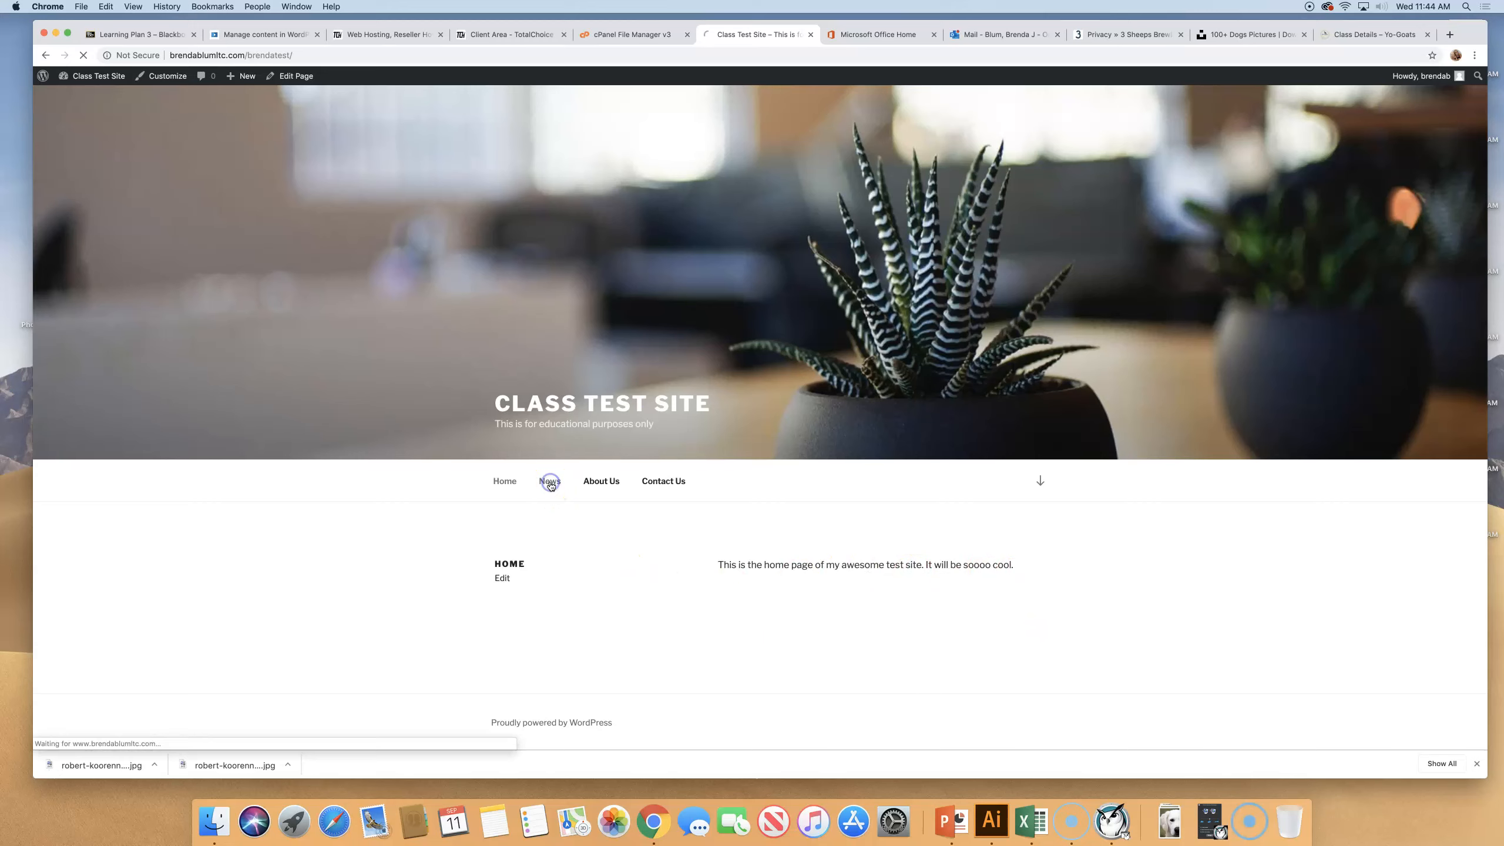
scroll(1392, 415, down, 10)
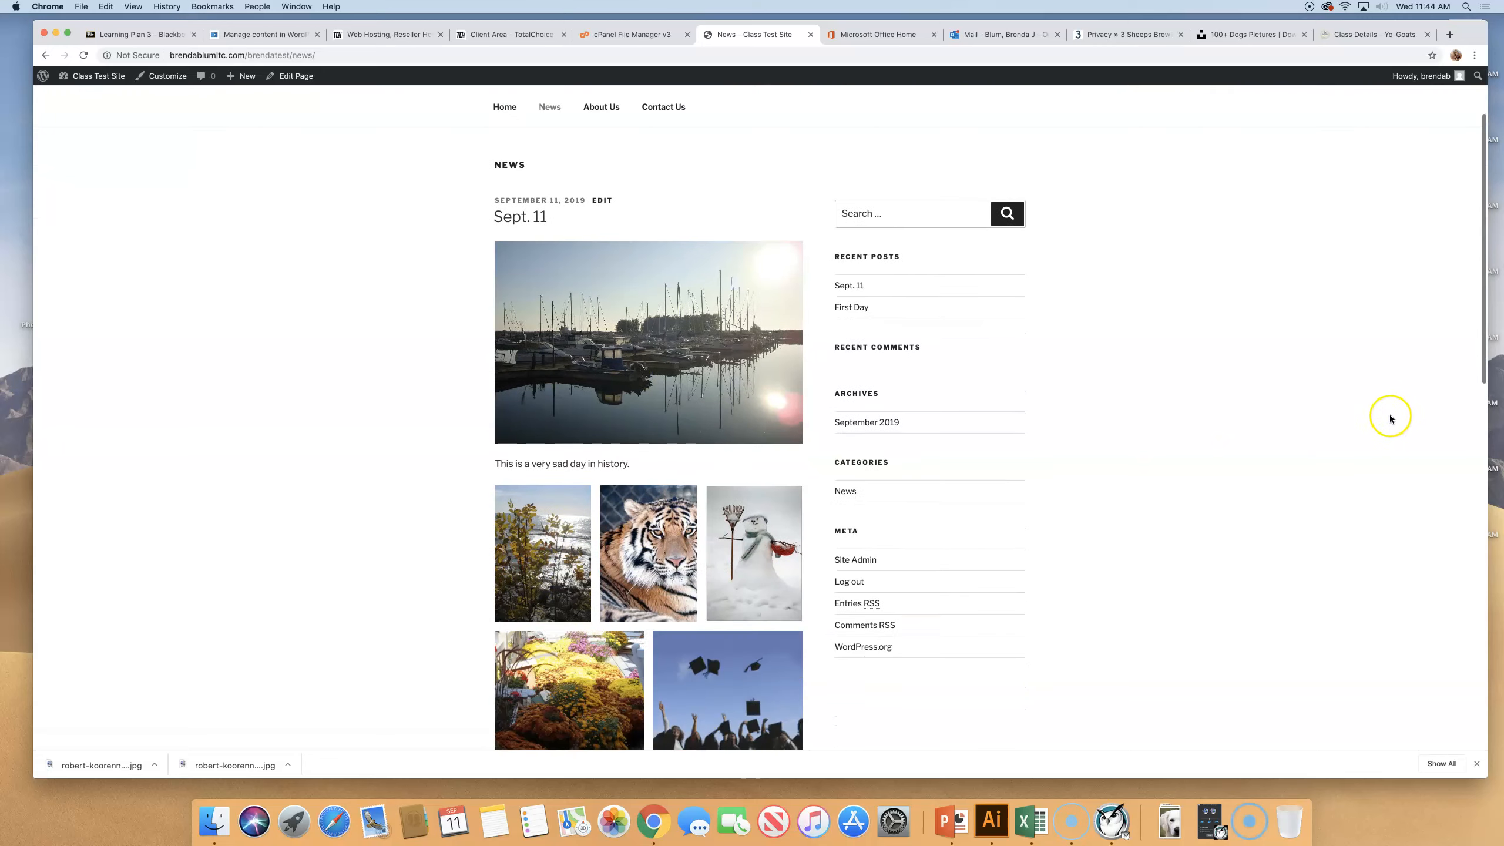
scroll(1388, 428, down, 3)
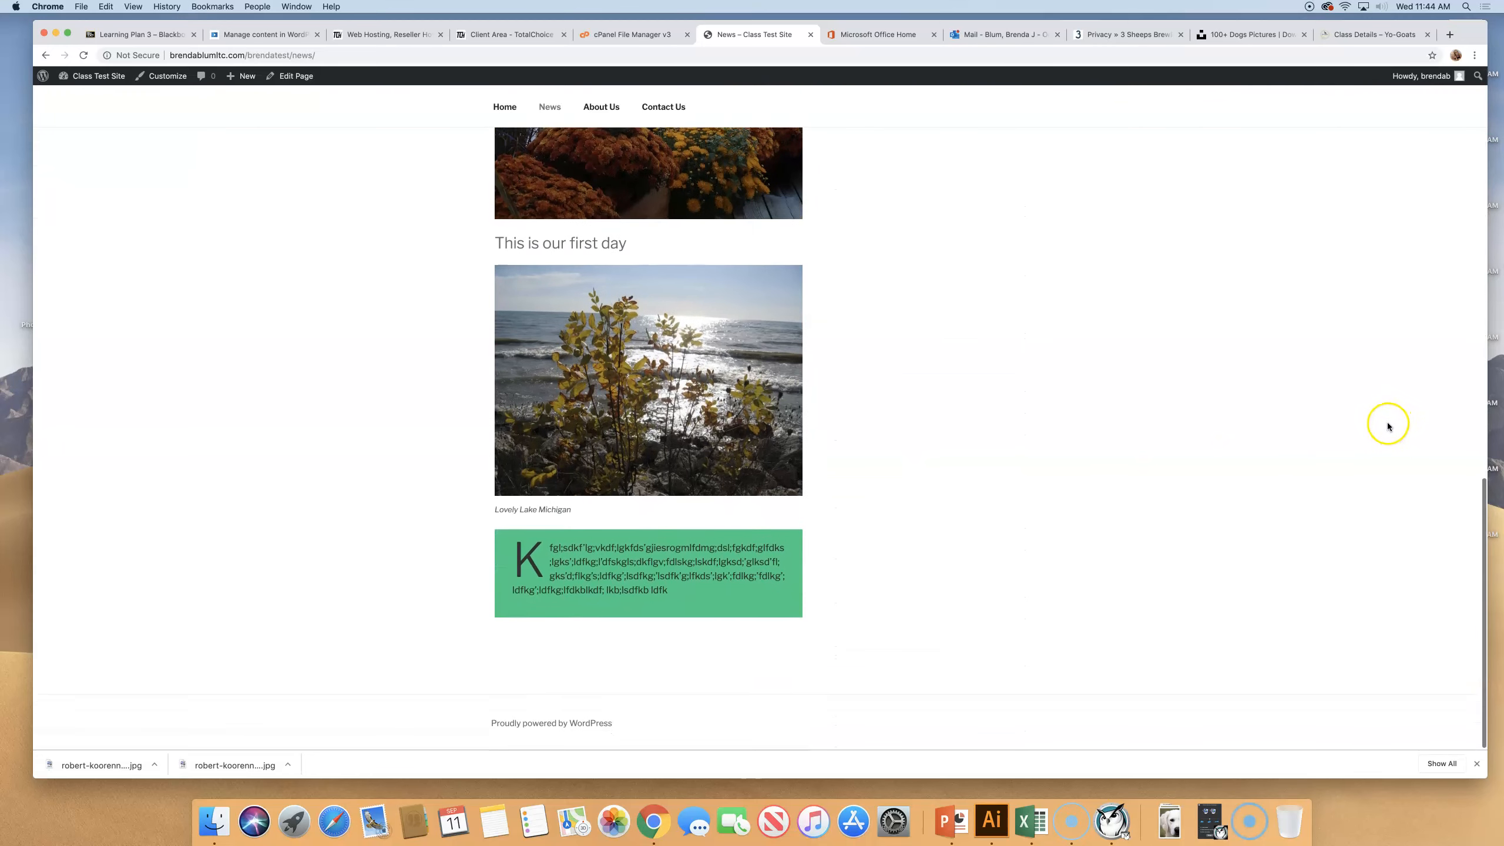
scroll(1128, 429, up, 6)
scroll(1128, 432, up, 10)
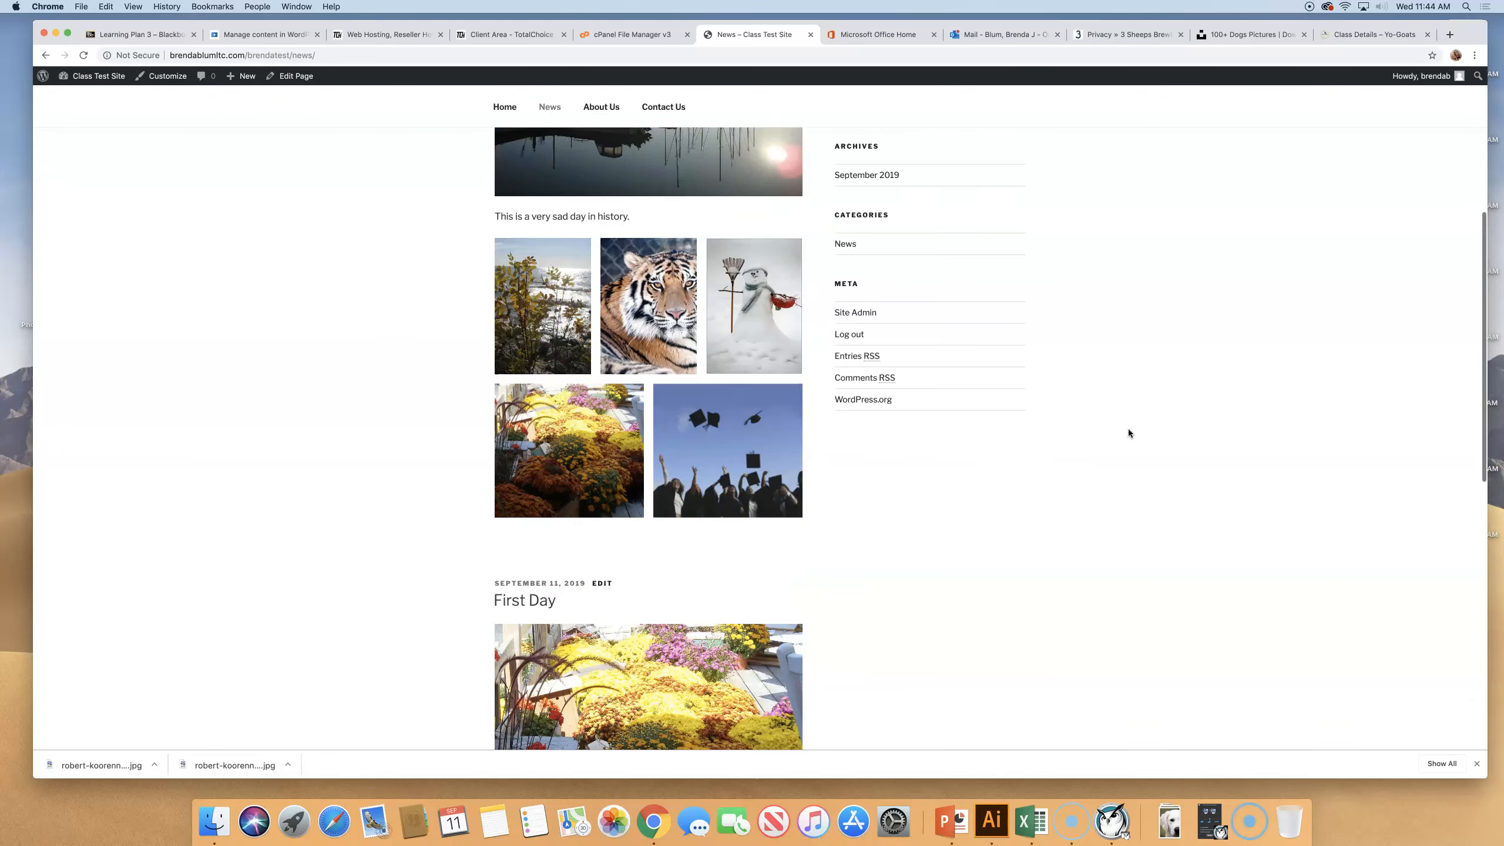
scroll(1187, 431, down, 3)
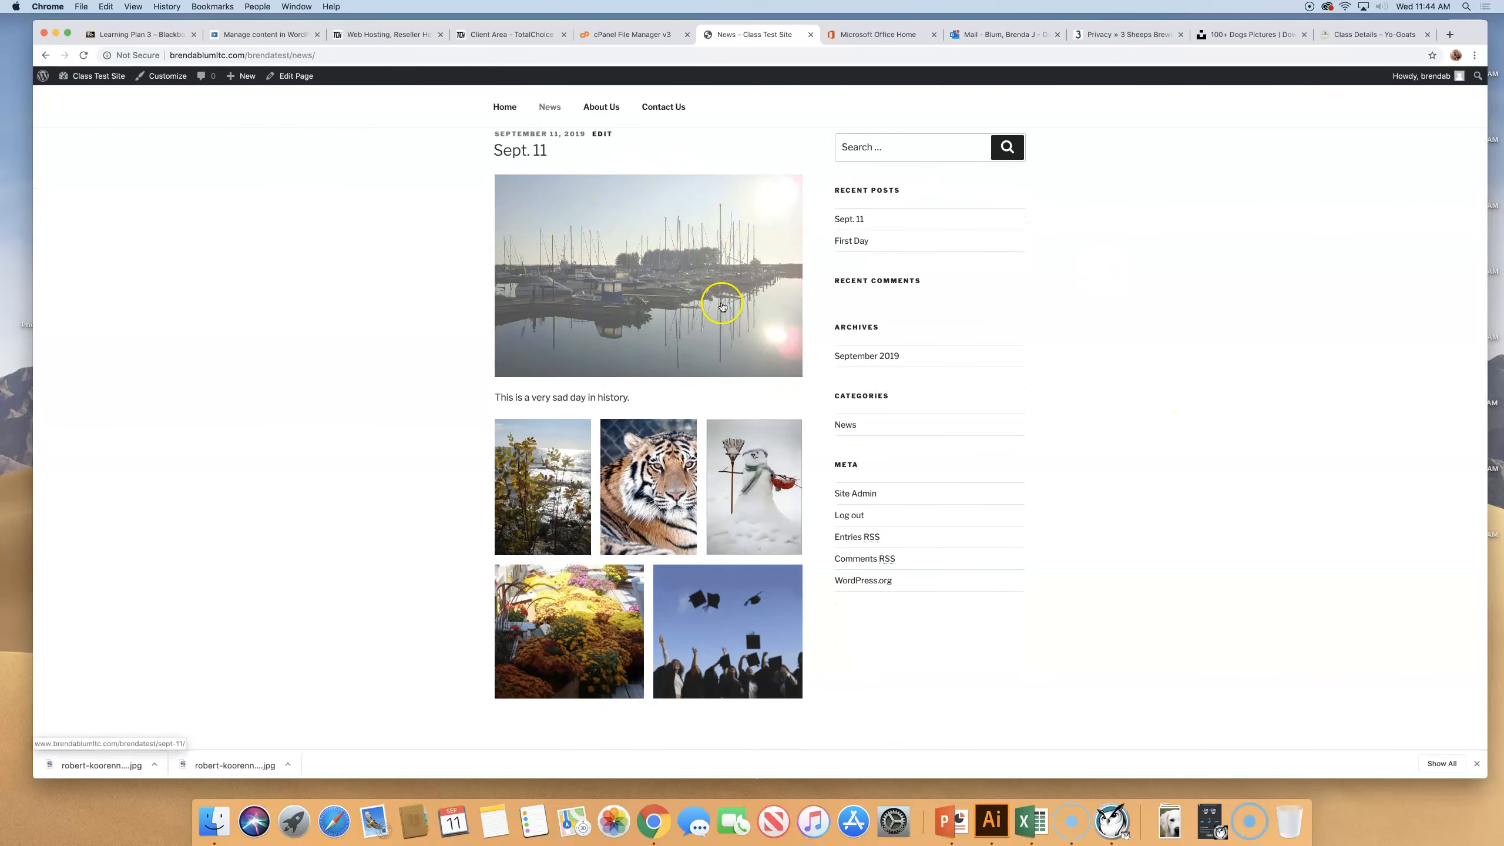
scroll(704, 299, up, 1)
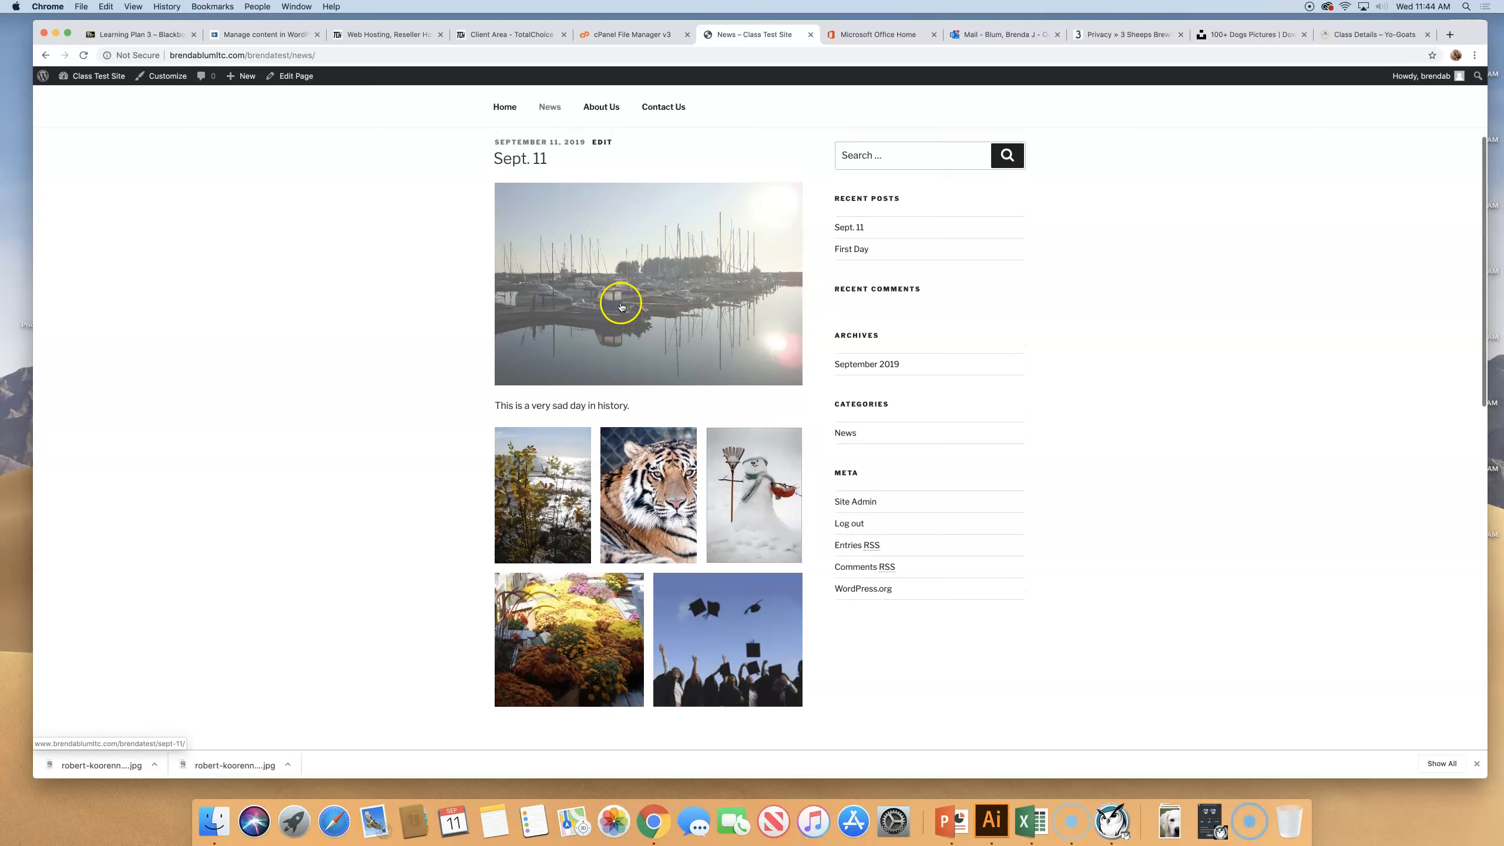
scroll(616, 303, up, 3)
scroll(622, 305, down, 2)
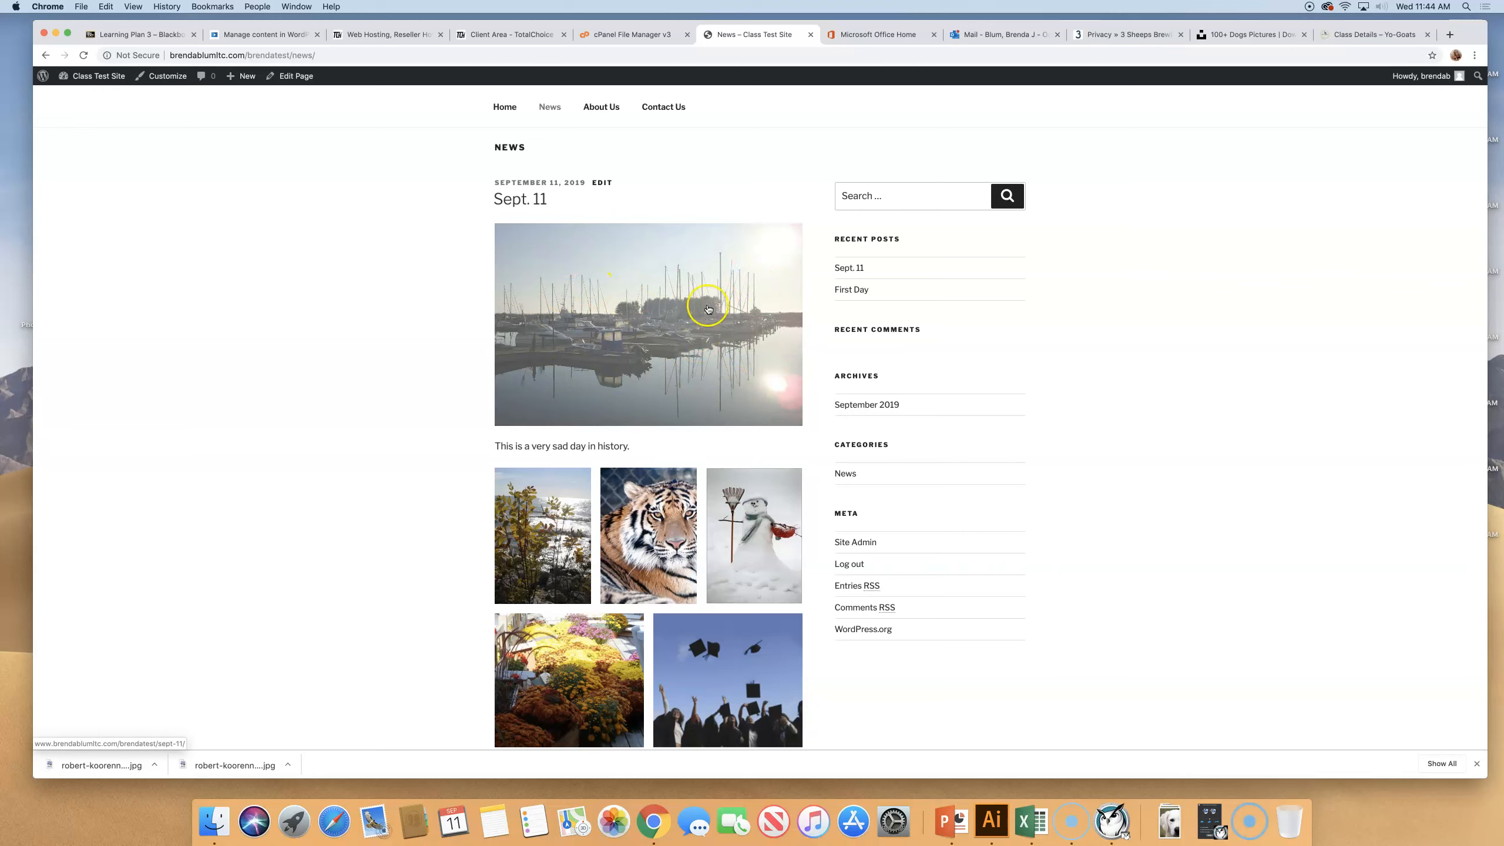
scroll(604, 338, down, 3)
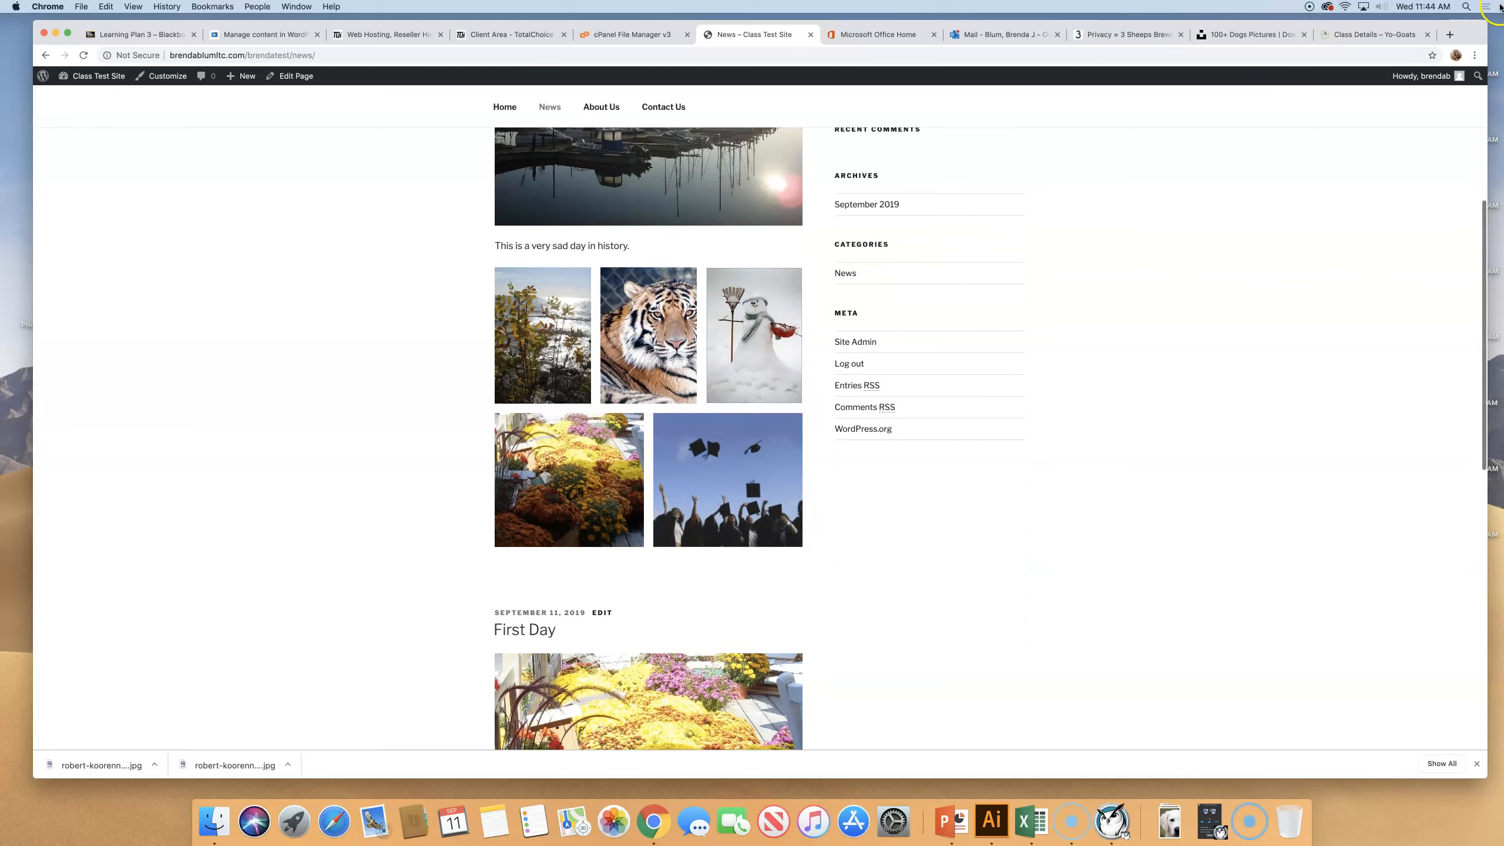
Step: Switch to the Yo-Goats website and compare the header images of its Class Details, Location and Meet the Goats pages
click(1380, 34)
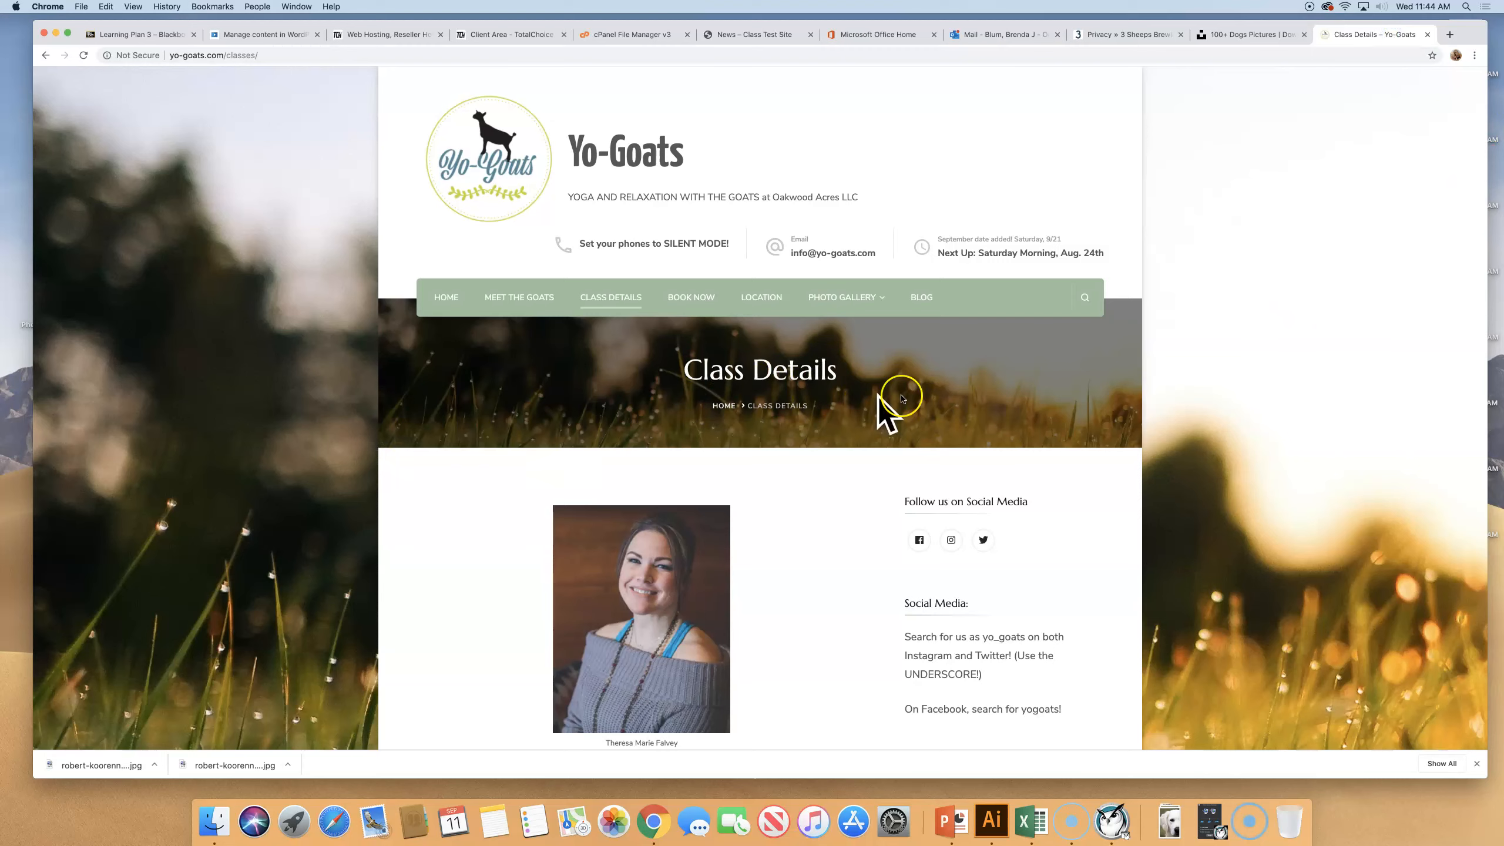
click(755, 296)
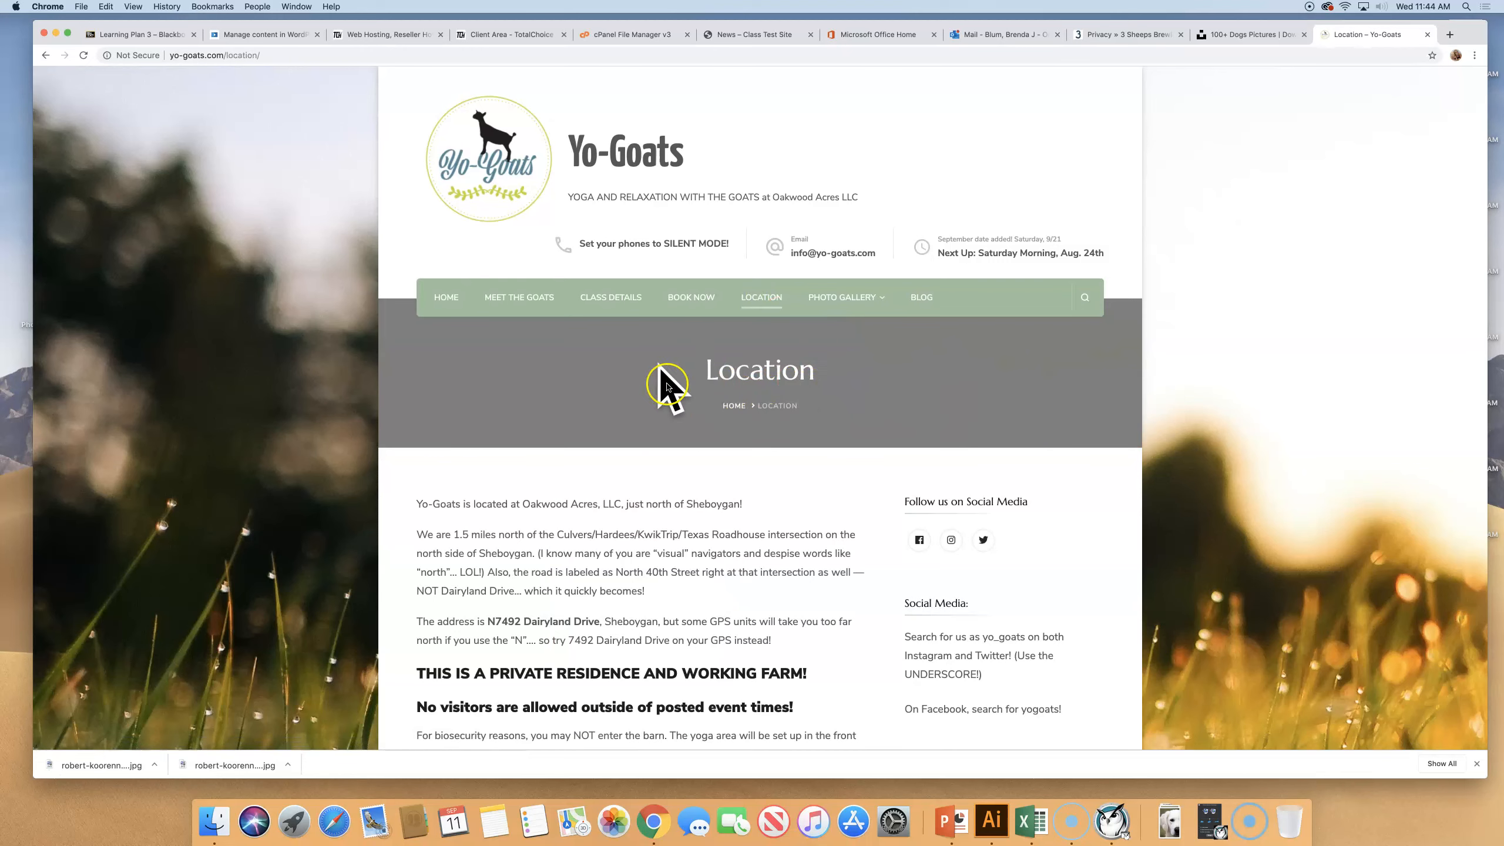
click(532, 298)
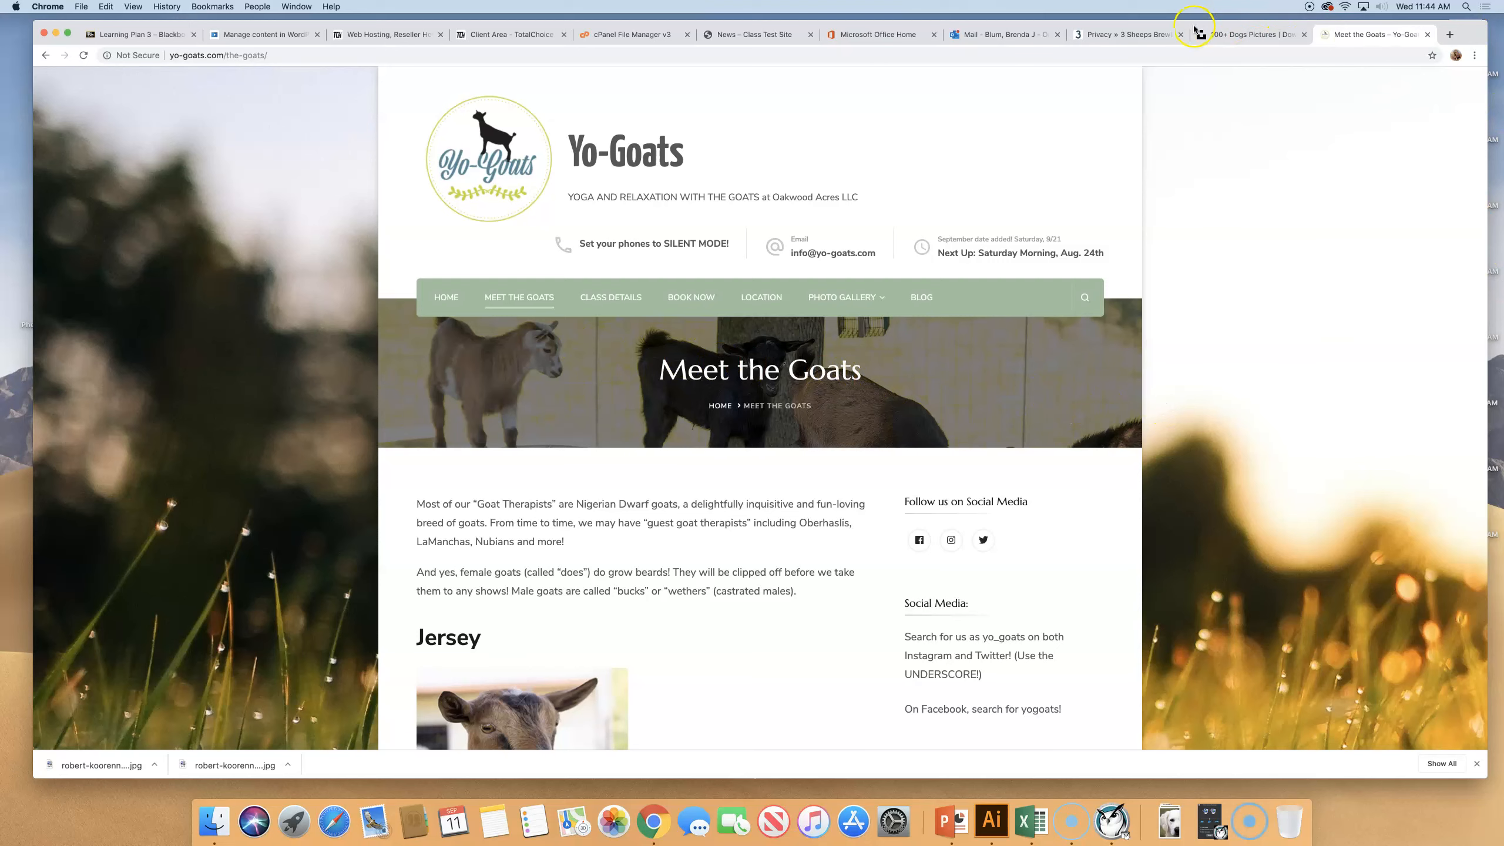
Step: Return to the test site's News page and open the full Sept. 11 post to examine its featured image as the header
click(749, 36)
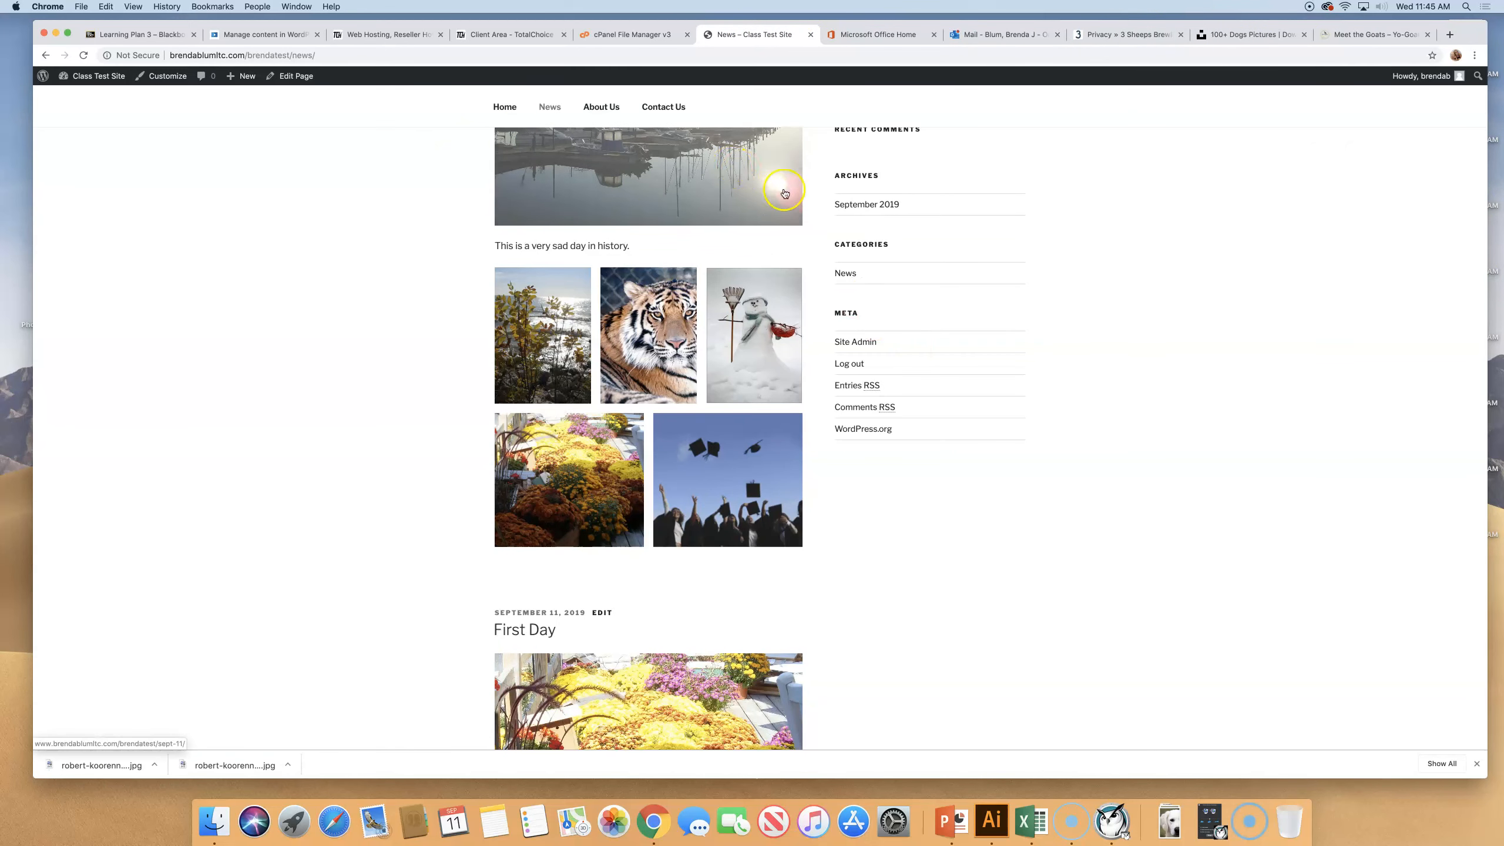
scroll(1400, 461, up, 5)
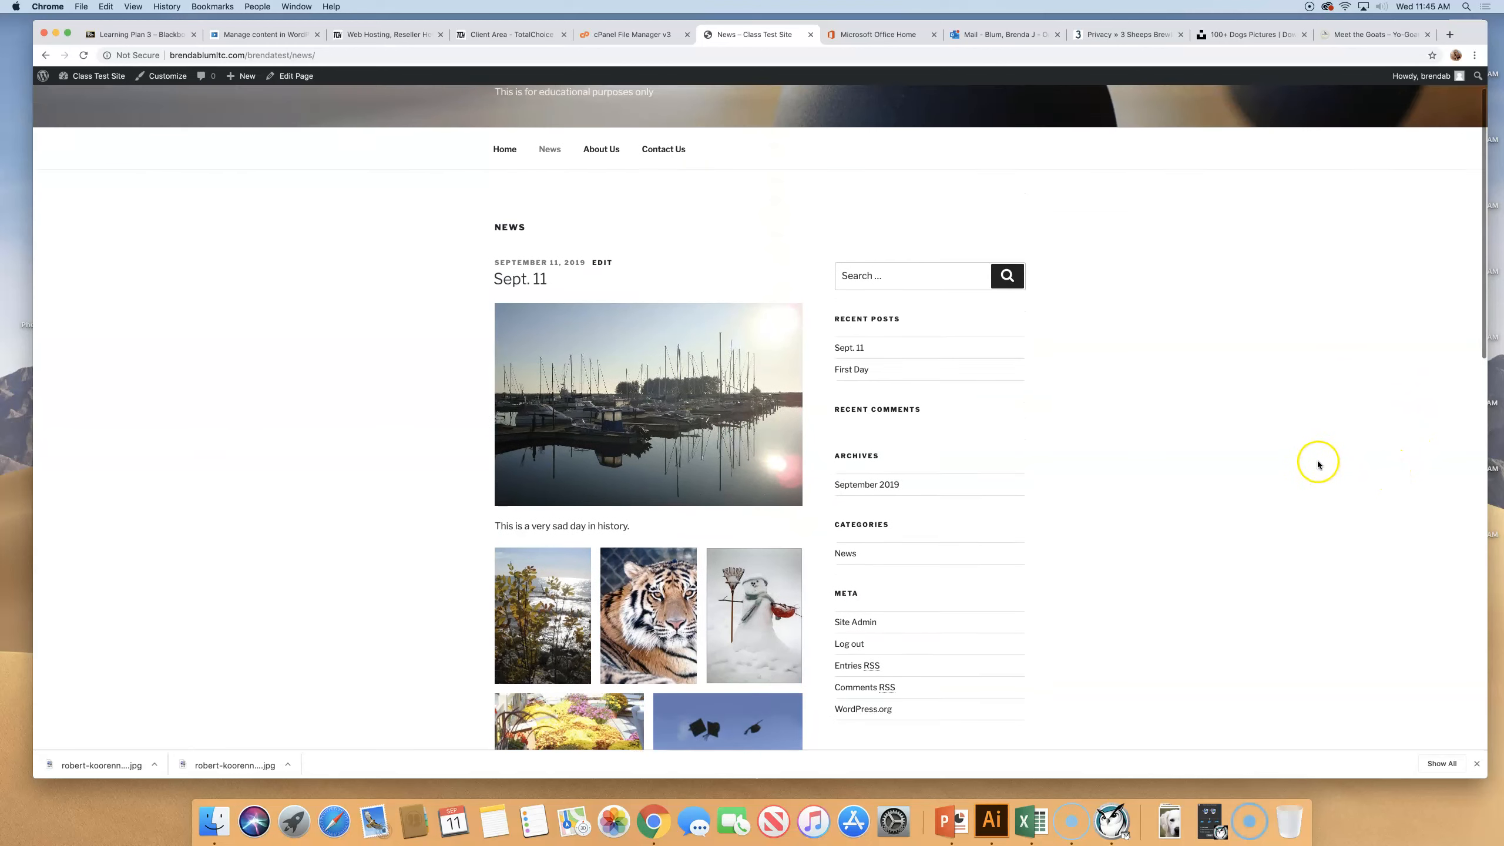
scroll(1317, 464, up, 1)
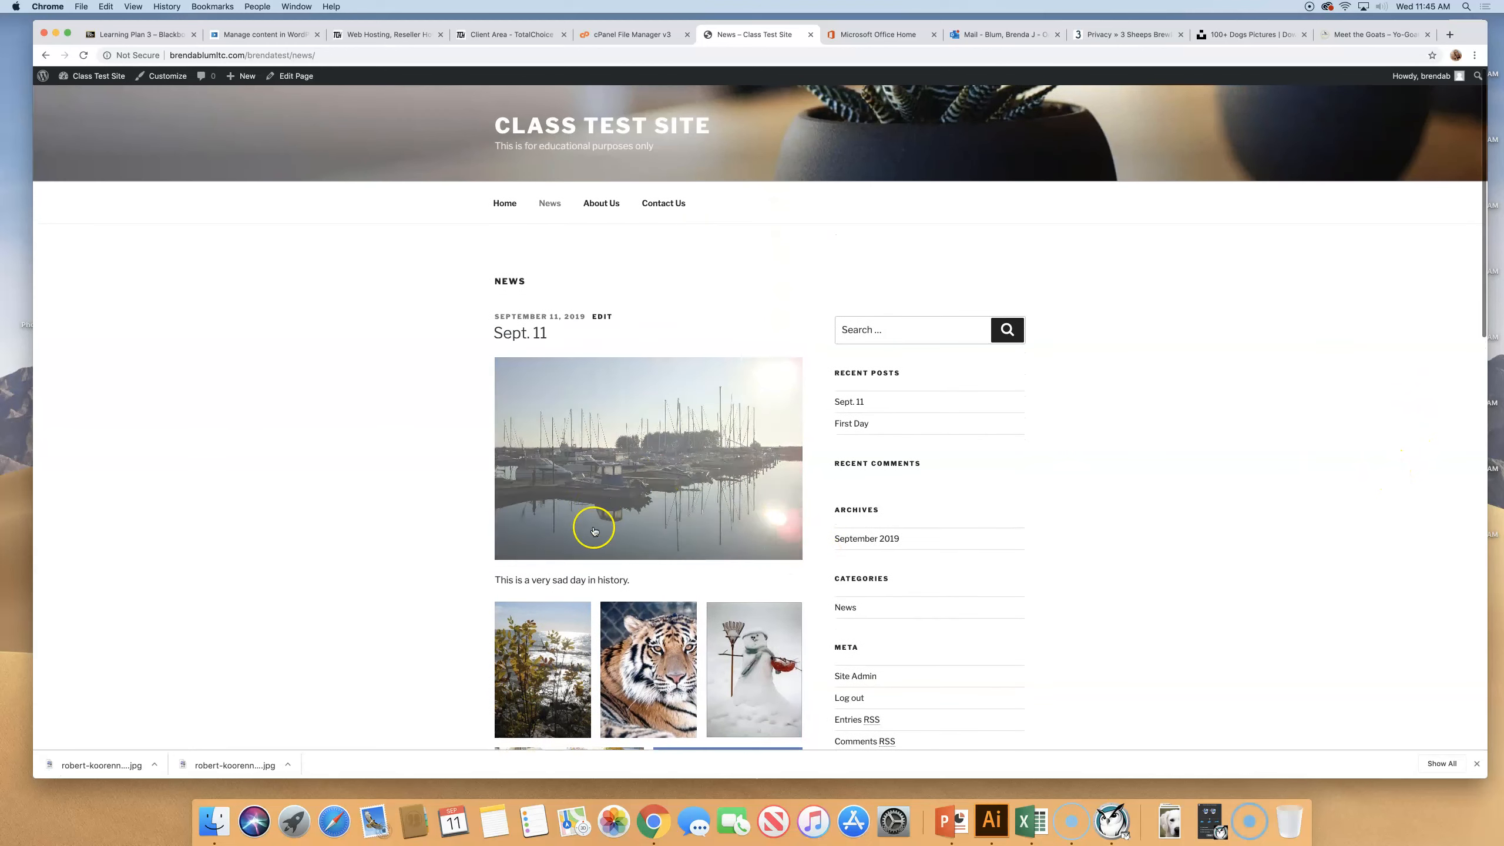
click(673, 457)
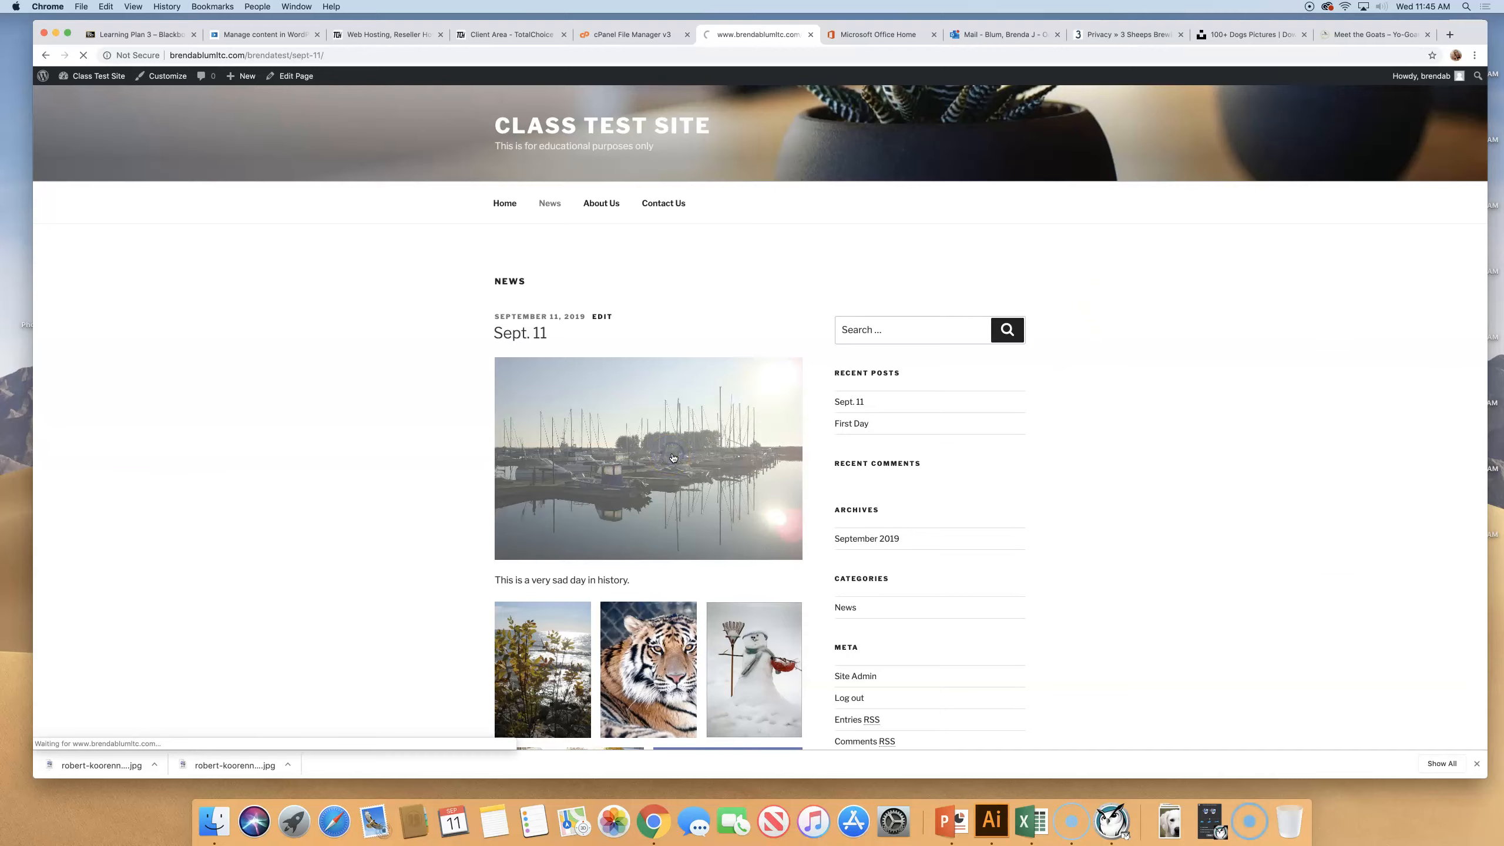
scroll(1282, 457, down, 8)
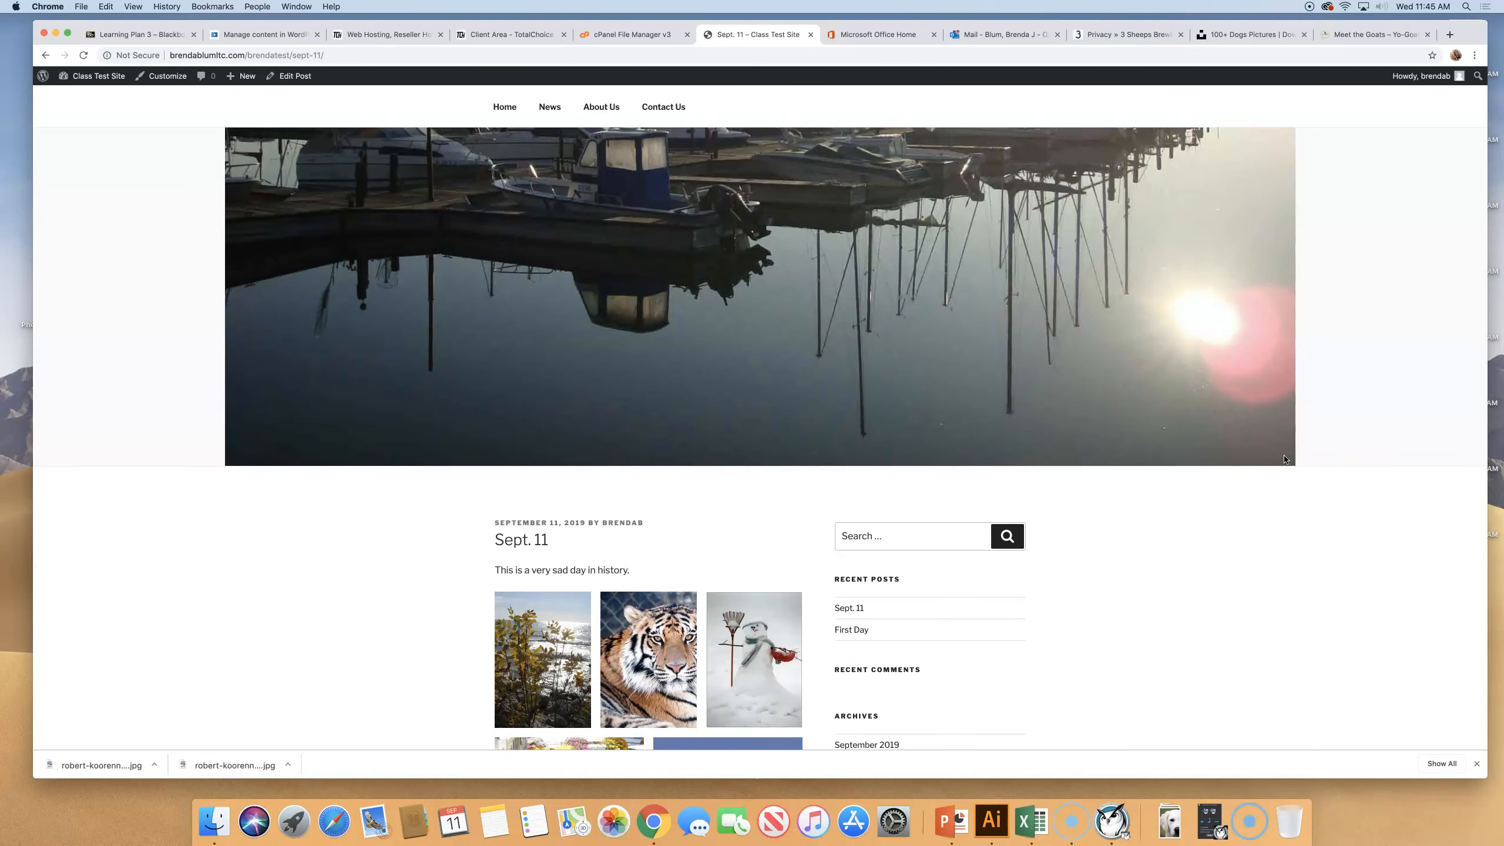
scroll(1283, 458, up, 7)
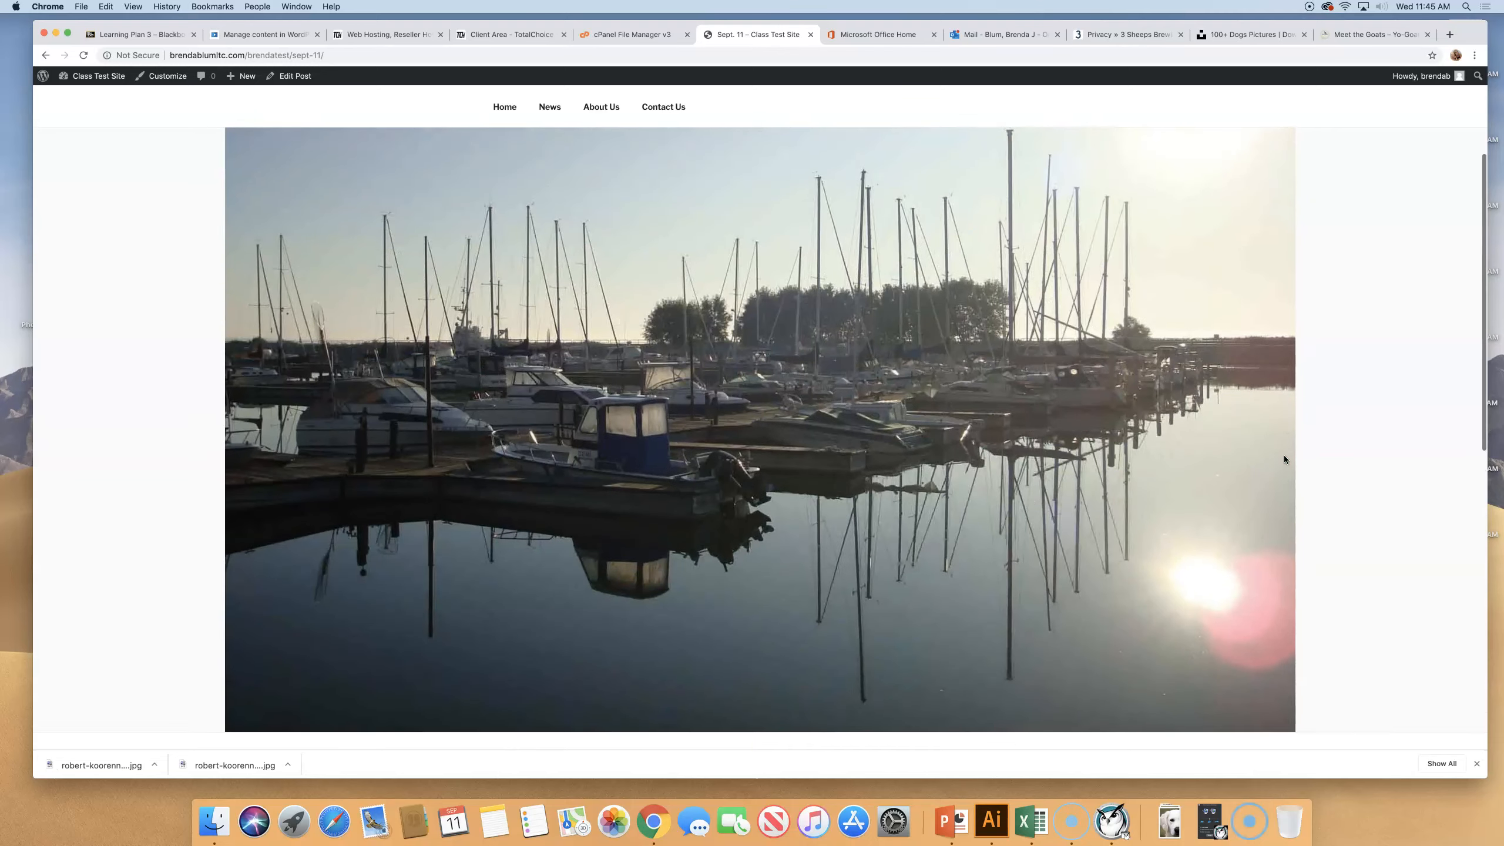
Step: Go back to the News page and review the layout of both posts
click(45, 55)
scroll(1242, 510, down, 10)
scroll(1244, 513, up, 10)
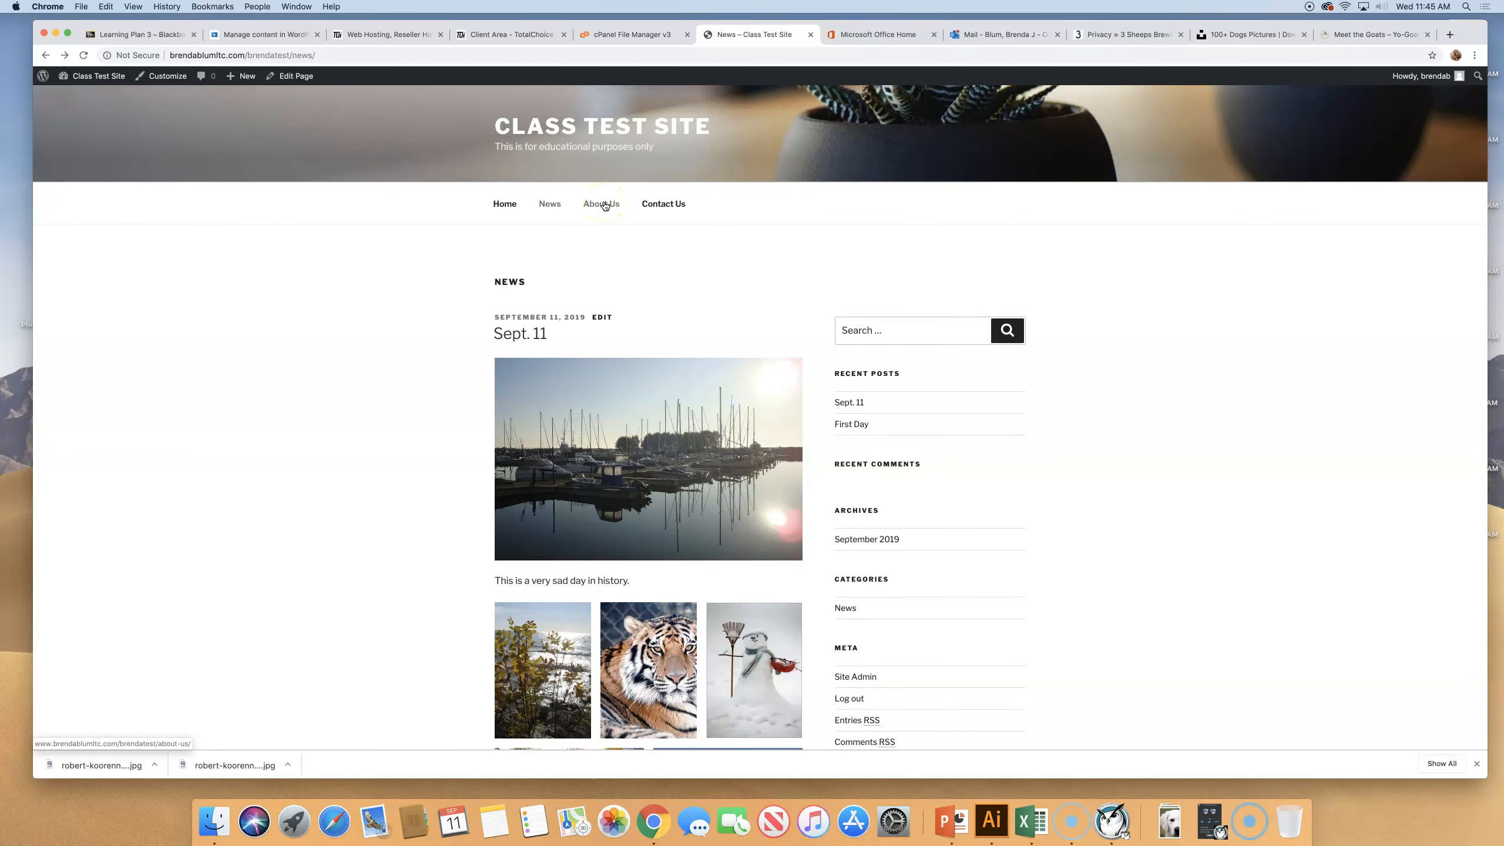
scroll(749, 350, down, 1)
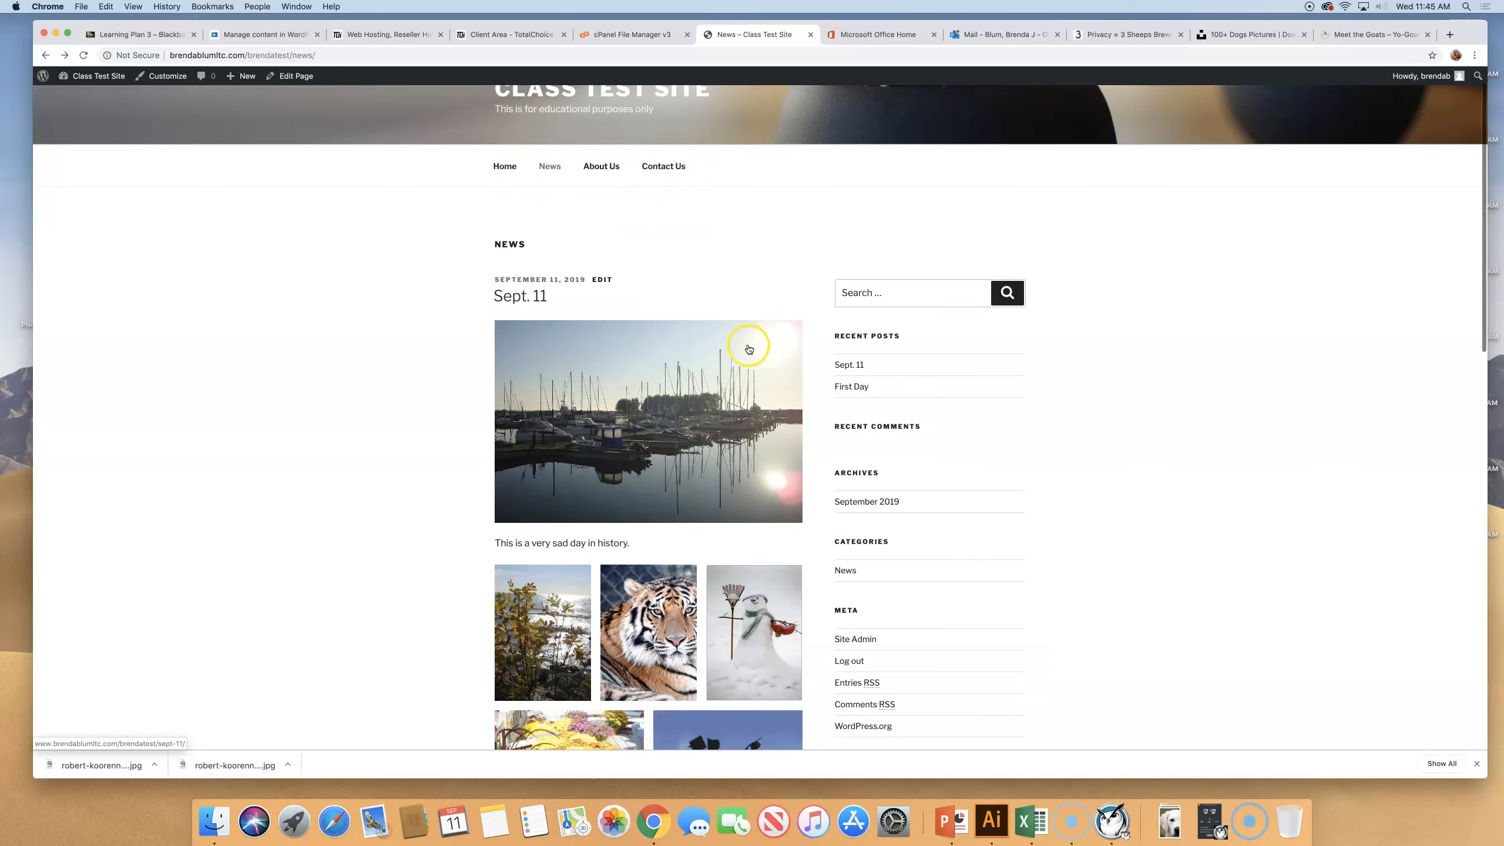
scroll(749, 350, down, 10)
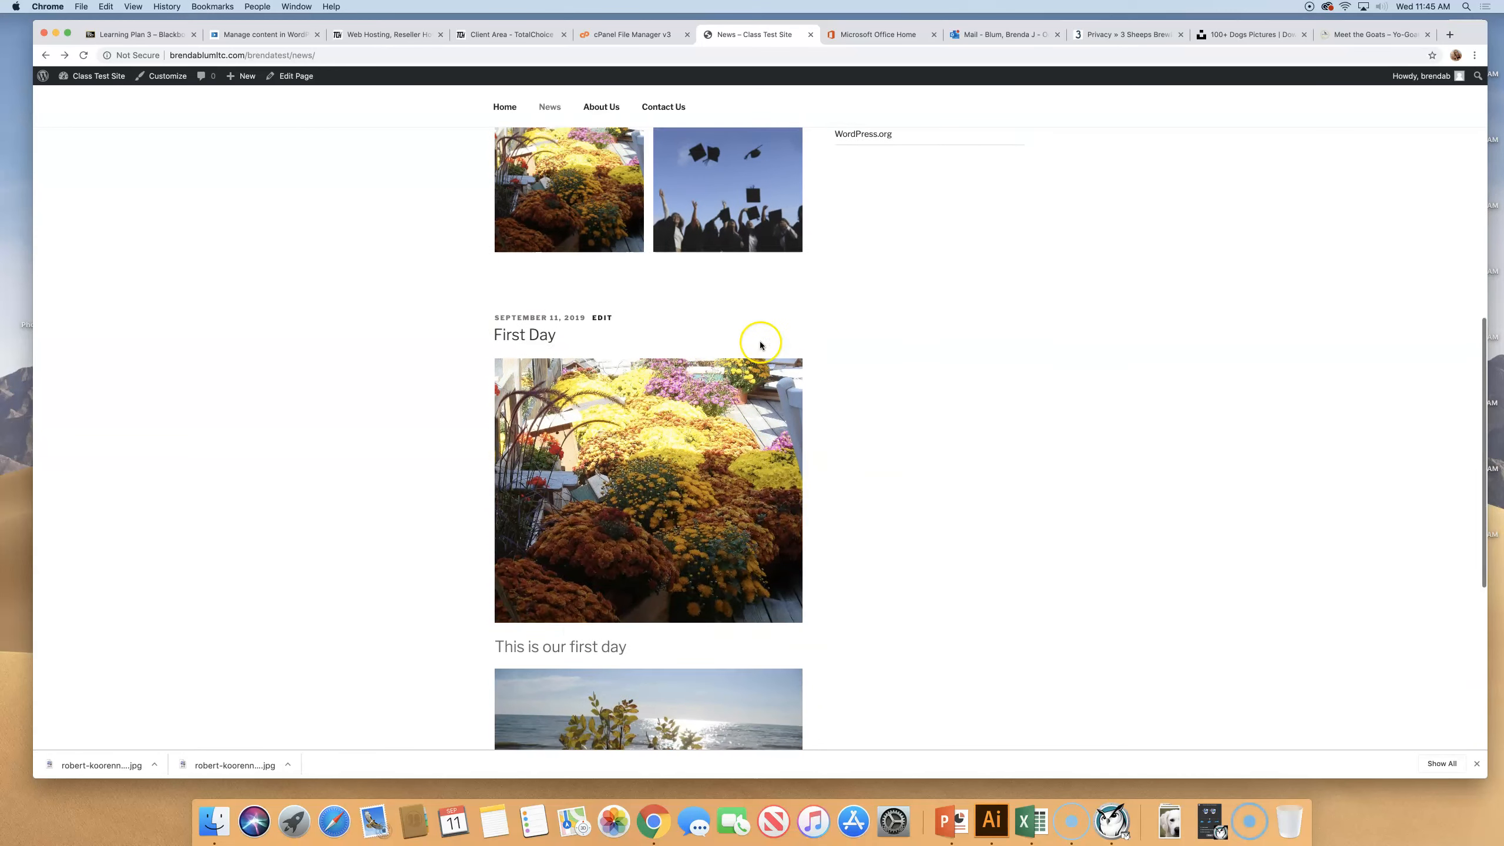
scroll(760, 345, up, 10)
Step: View the test site's About Us and Contact Us pages to check their content
click(601, 108)
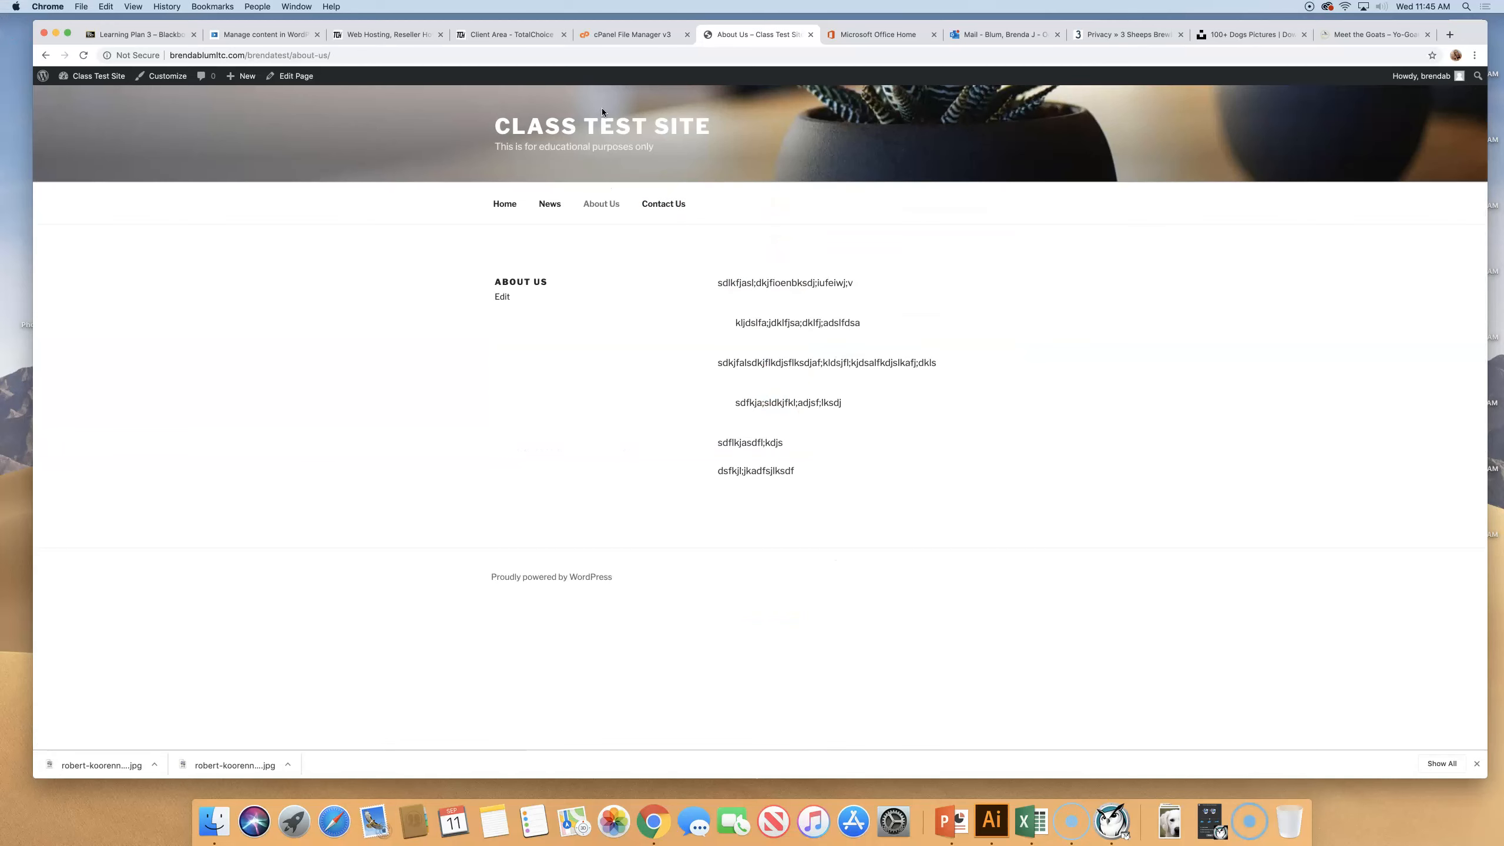
click(654, 203)
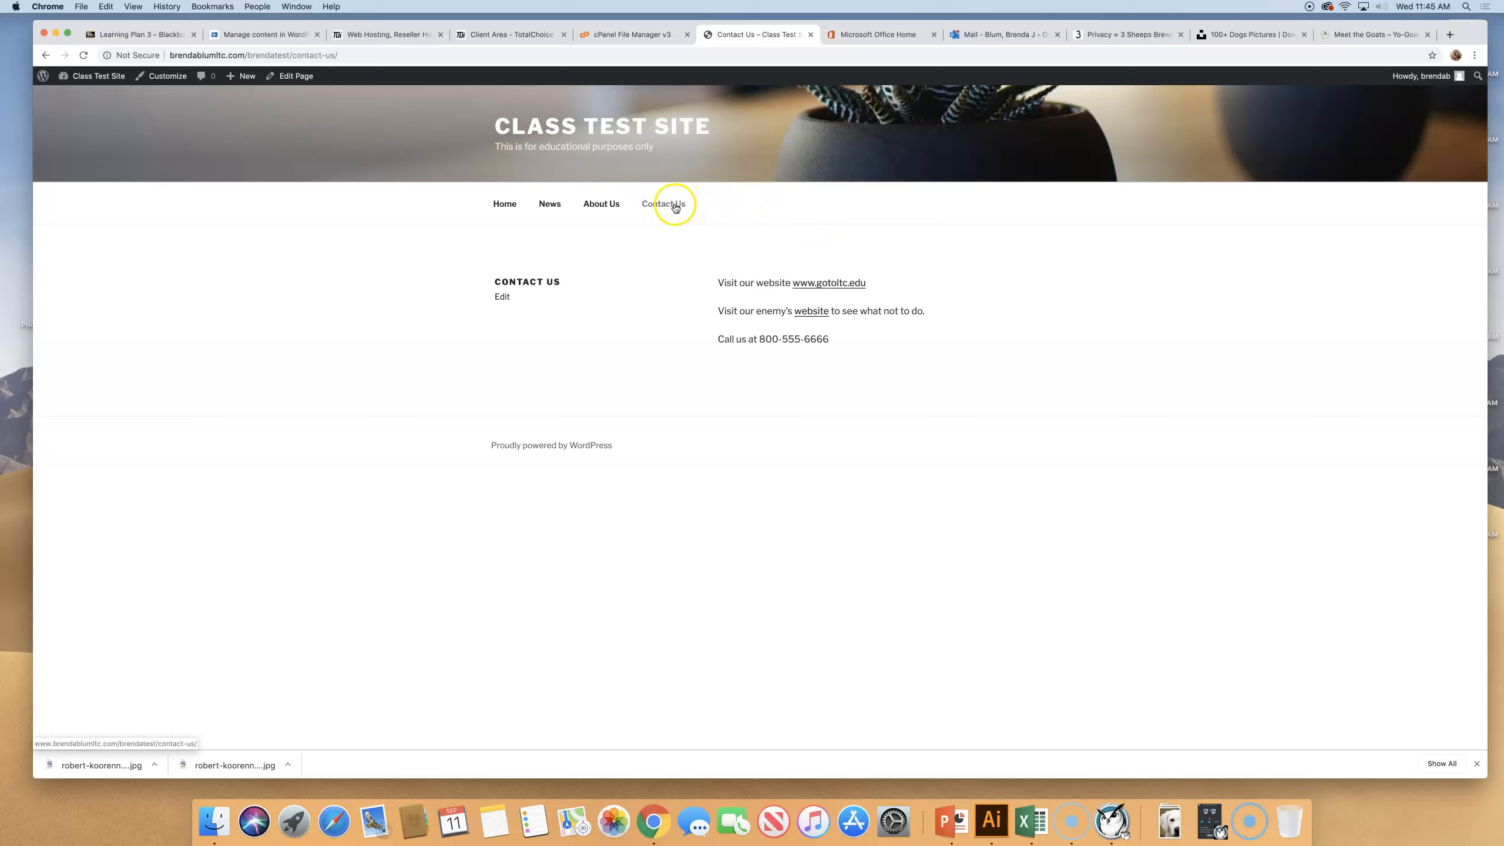
click(601, 203)
click(680, 205)
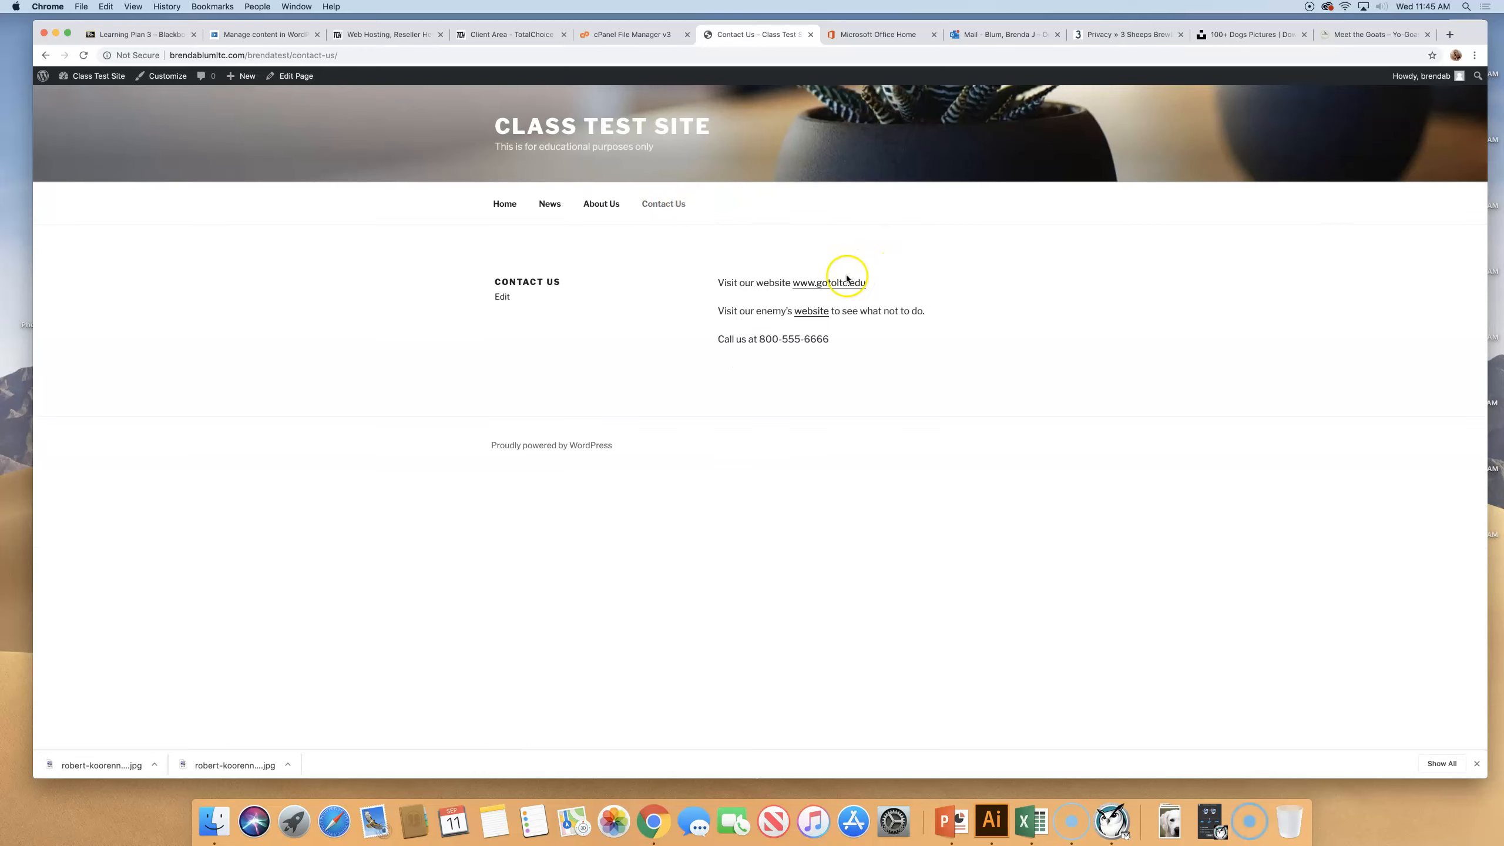
click(831, 283)
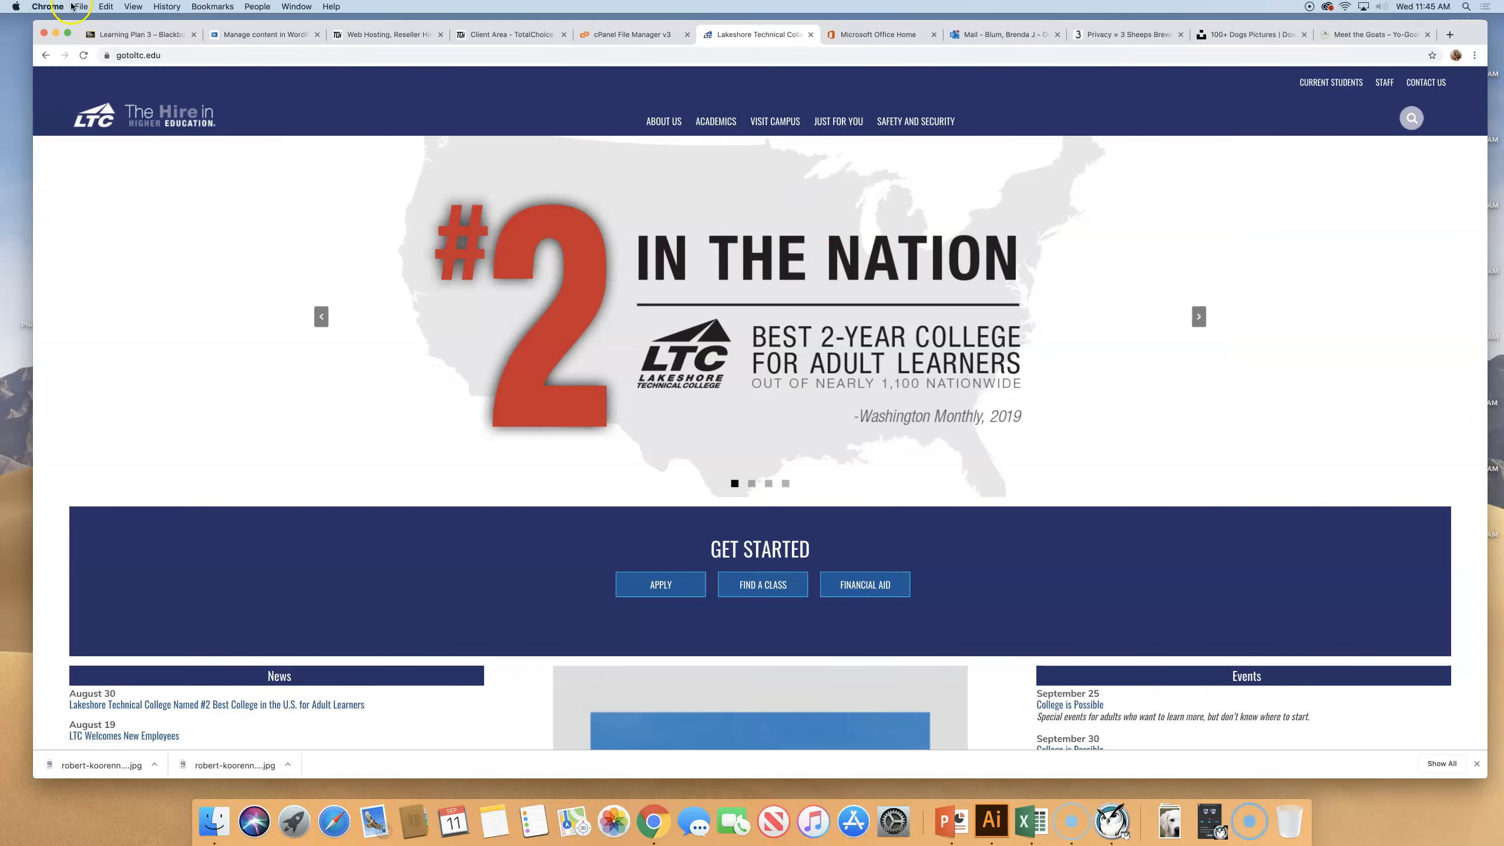
click(45, 55)
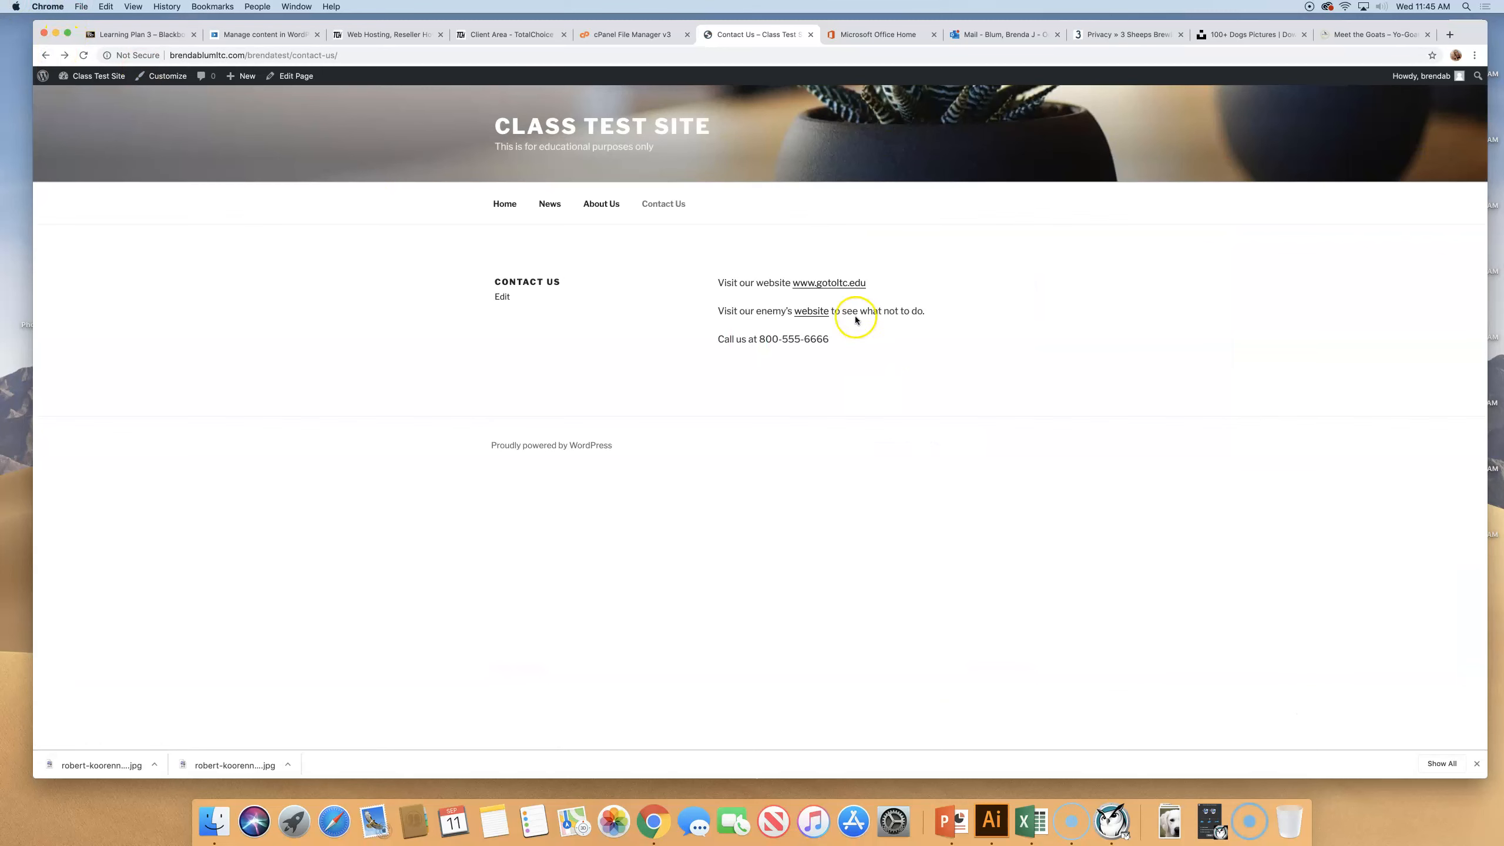
Step: Test the enemy's website link on the Contact Us page and return to that page
click(805, 312)
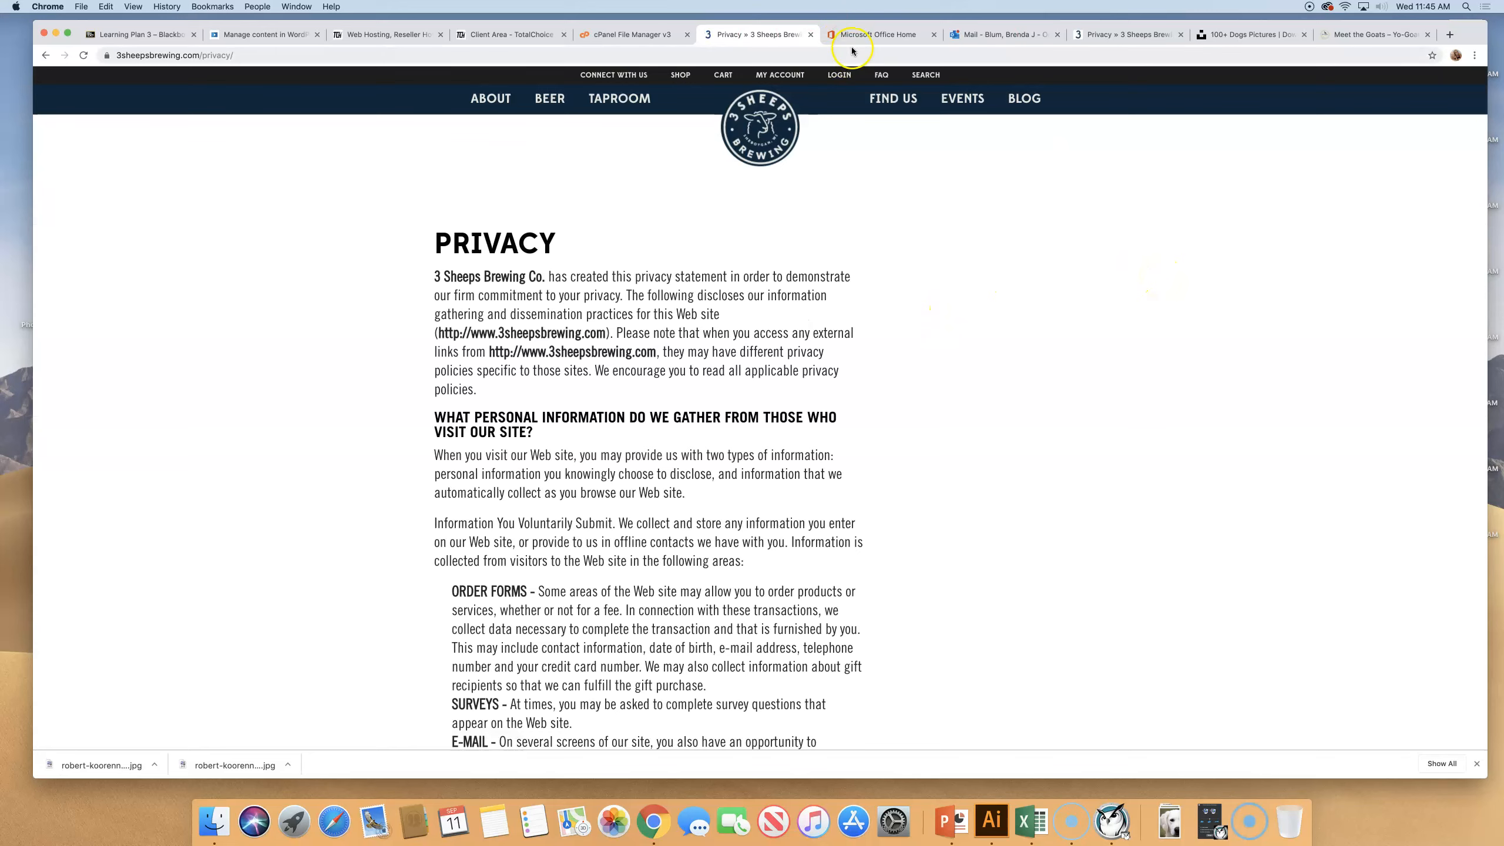
click(713, 33)
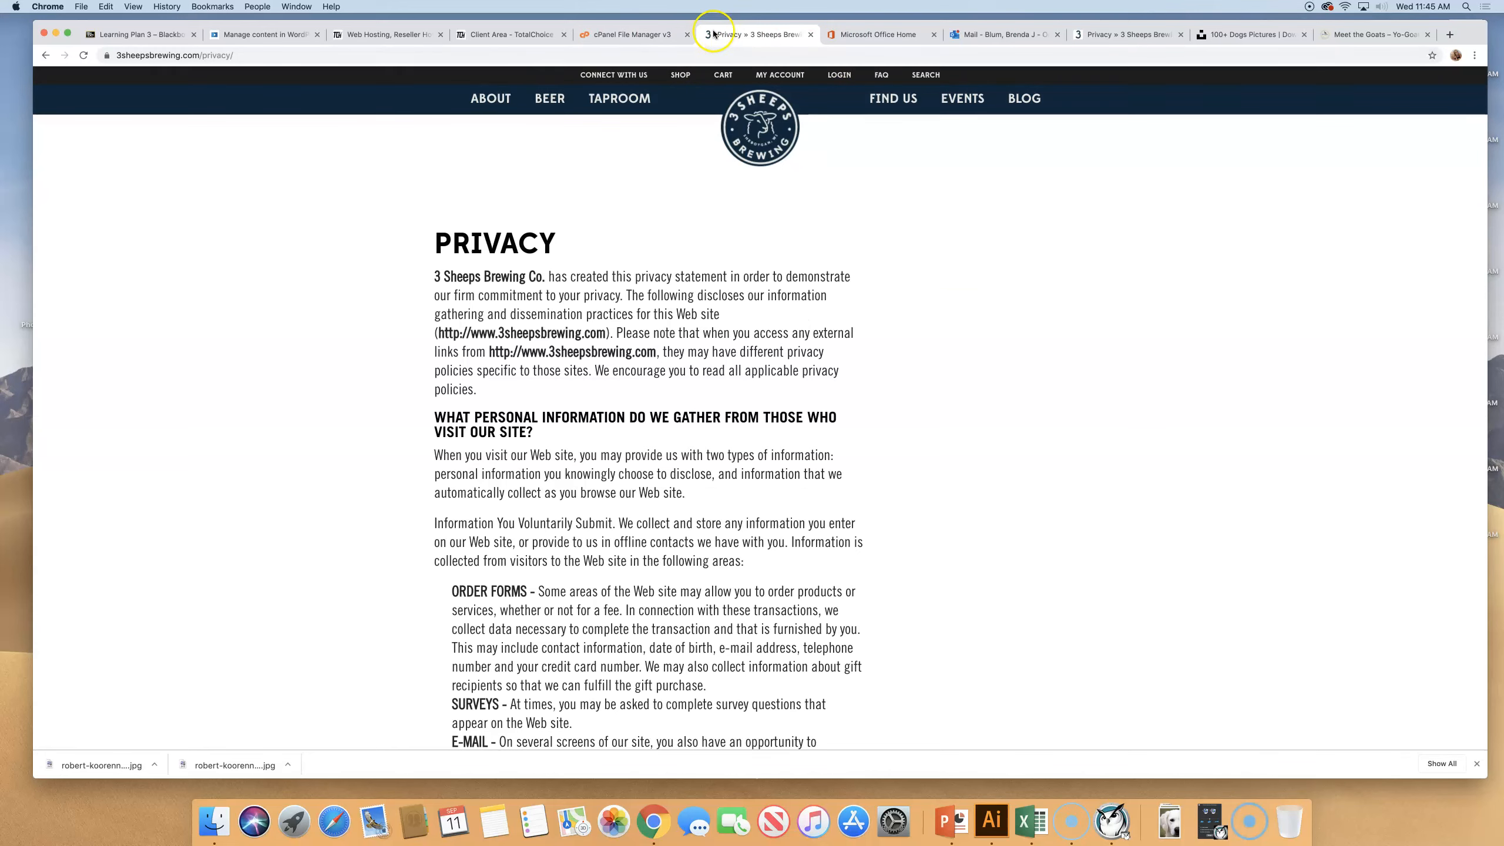
click(46, 54)
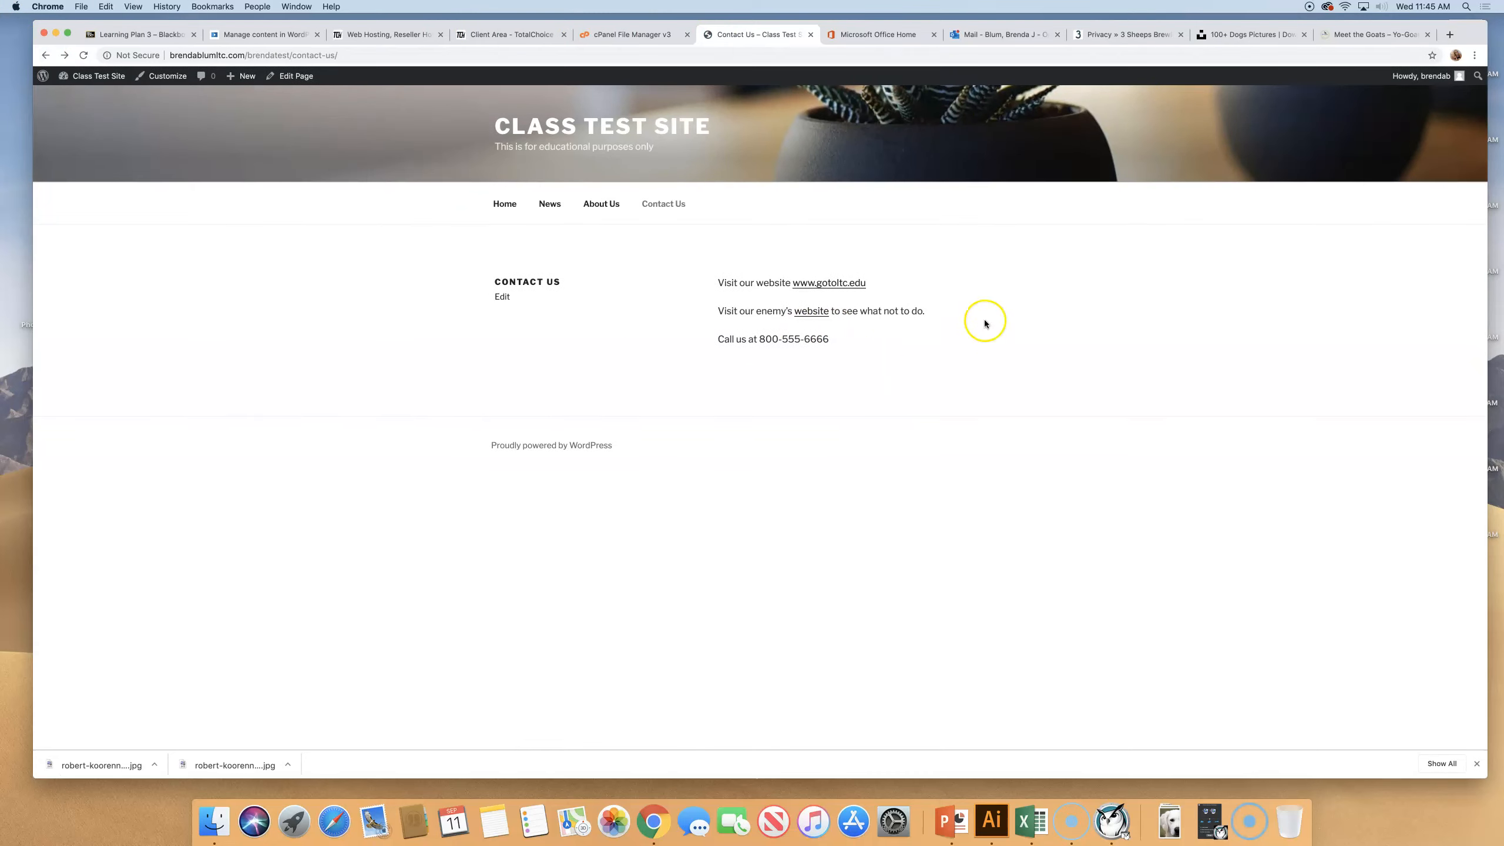
Step: Switch to Blackboard and read the Learning Plan 3 activities and homework for Wednesday, September 11
click(110, 33)
click(47, 57)
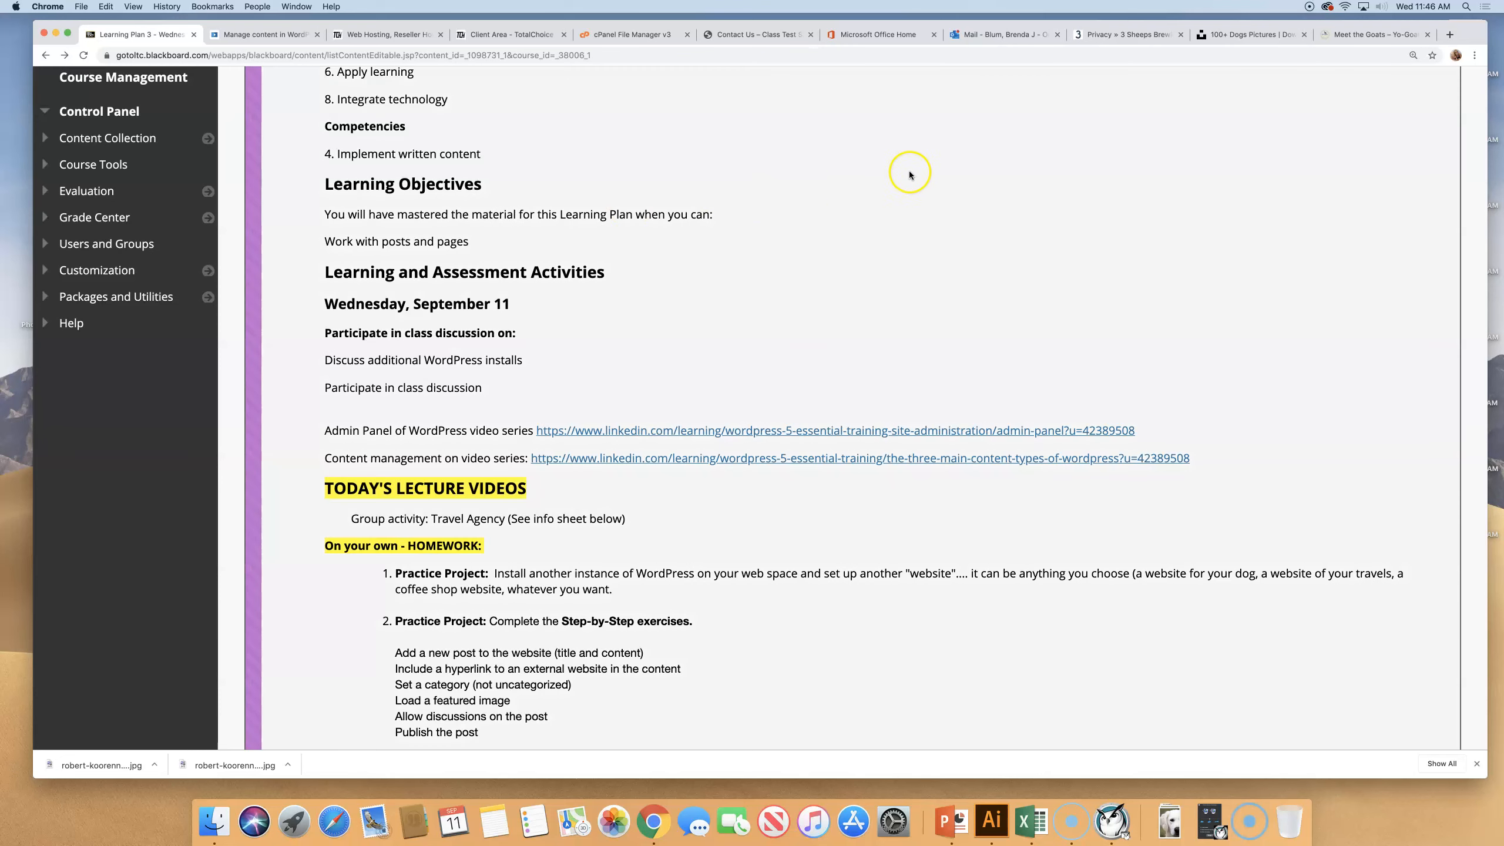
scroll(912, 171, down, 3)
scroll(920, 175, down, 1)
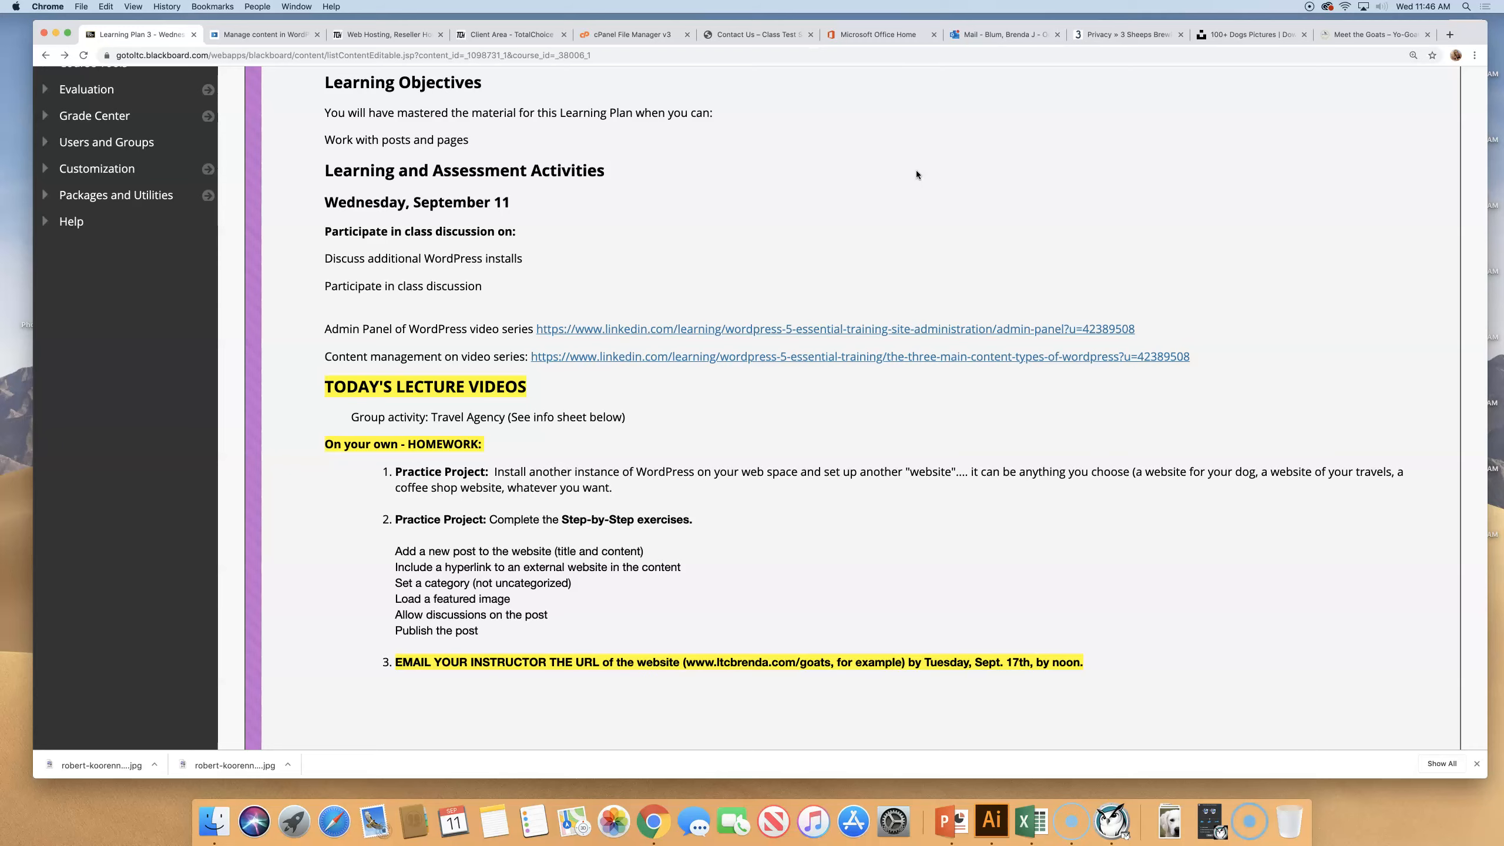
scroll(965, 202, down, 5)
scroll(1041, 400, up, 10)
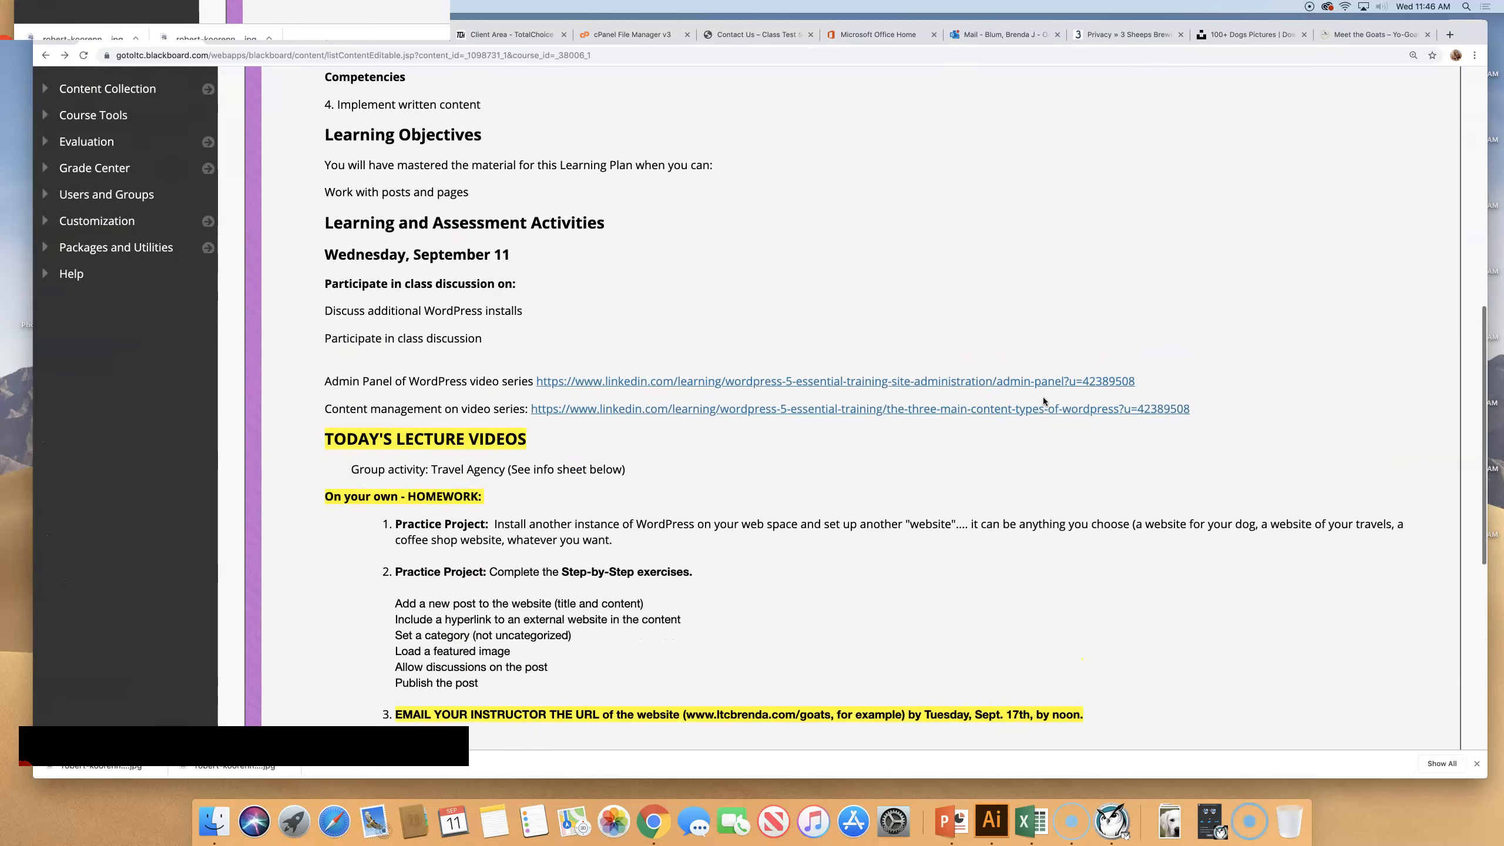
Step: Make the Travel Agency Project item below the learning plan unavailable to students
scroll(1043, 400, down, 13)
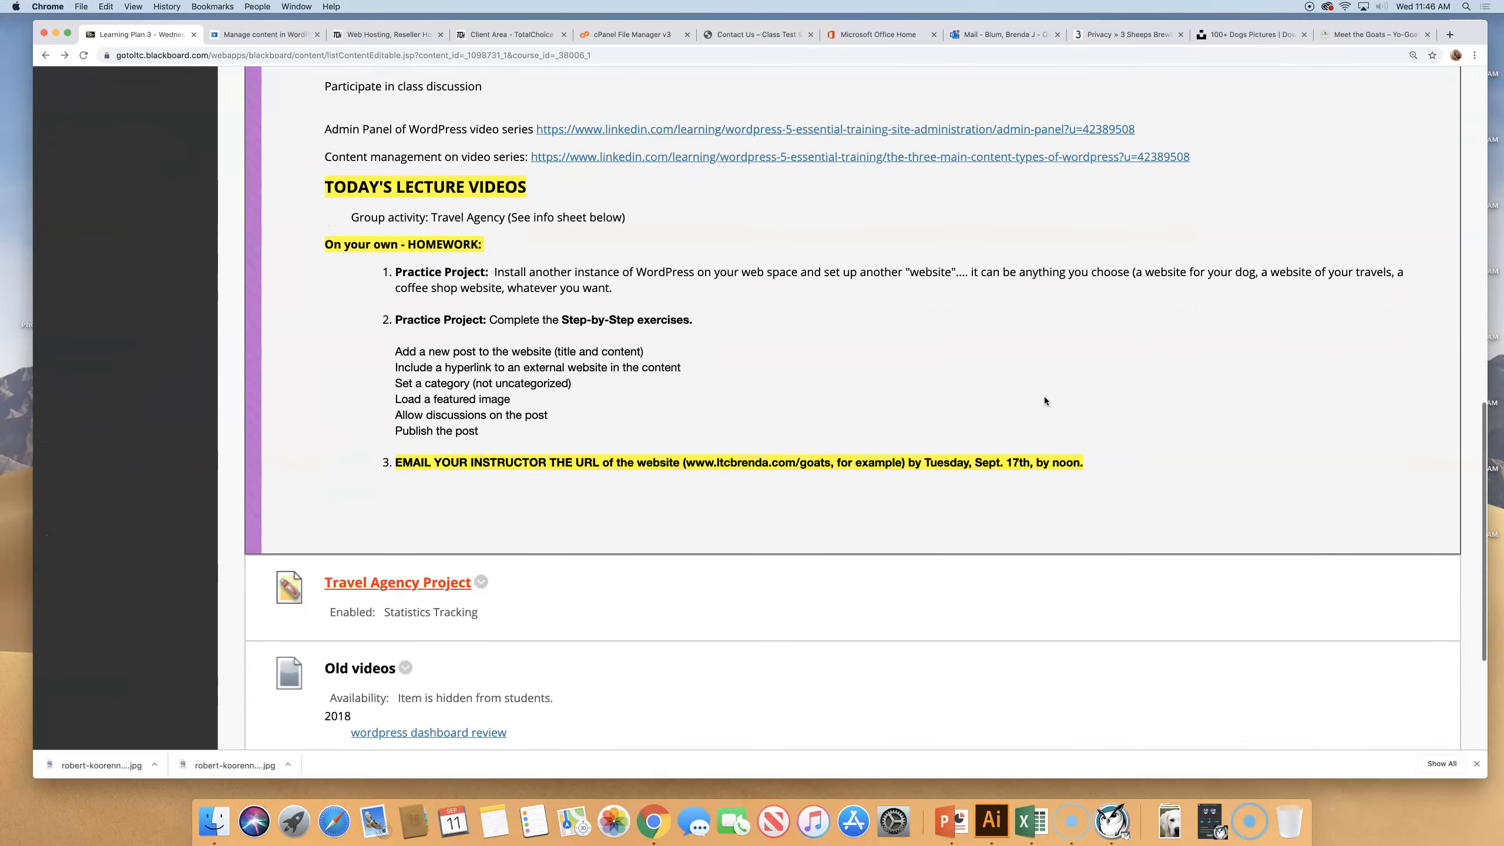
scroll(1050, 403, up, 5)
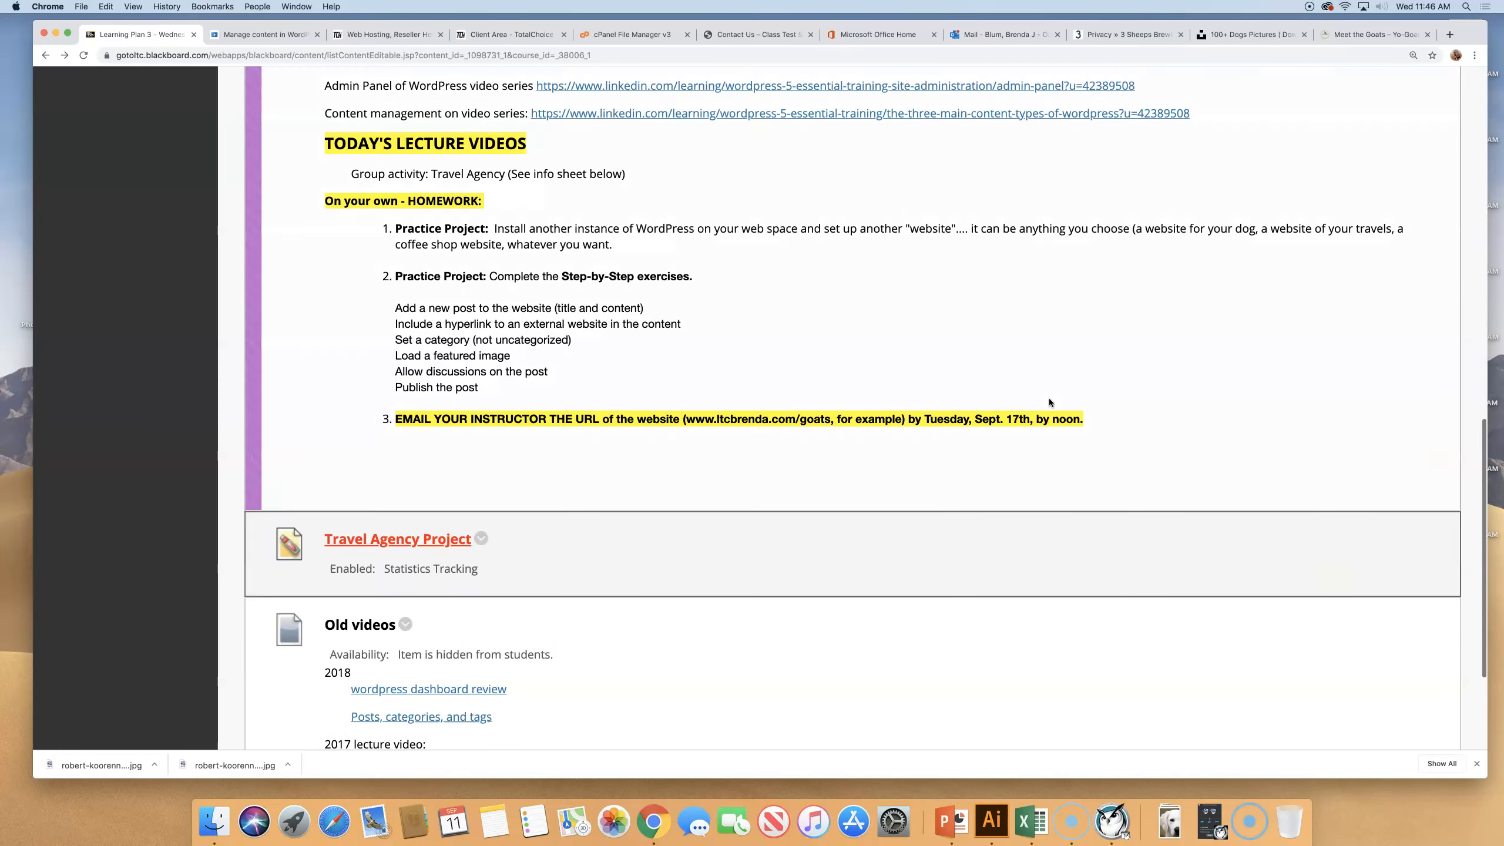
click(483, 537)
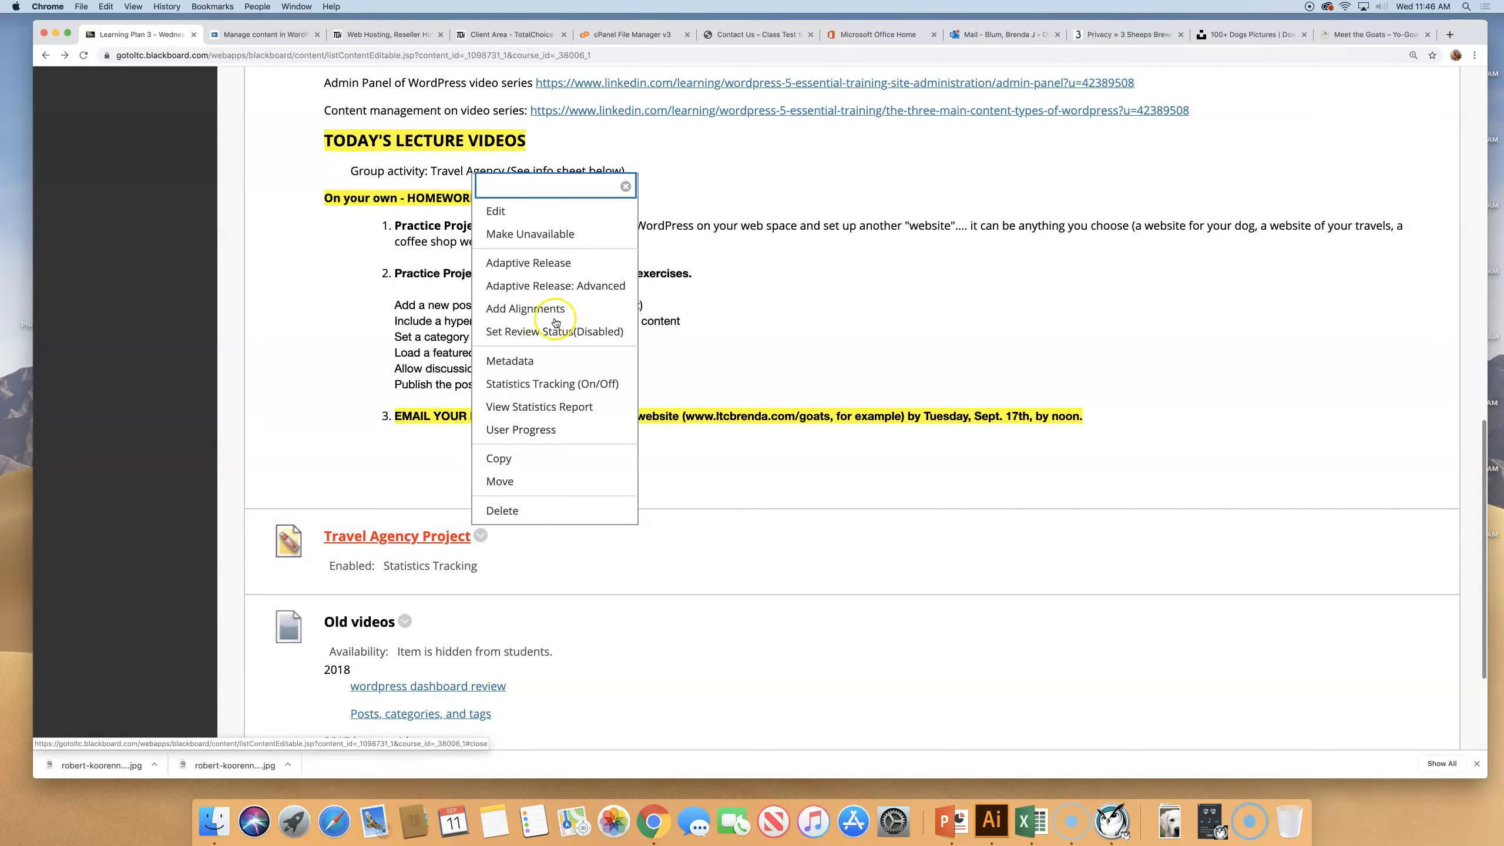
click(583, 232)
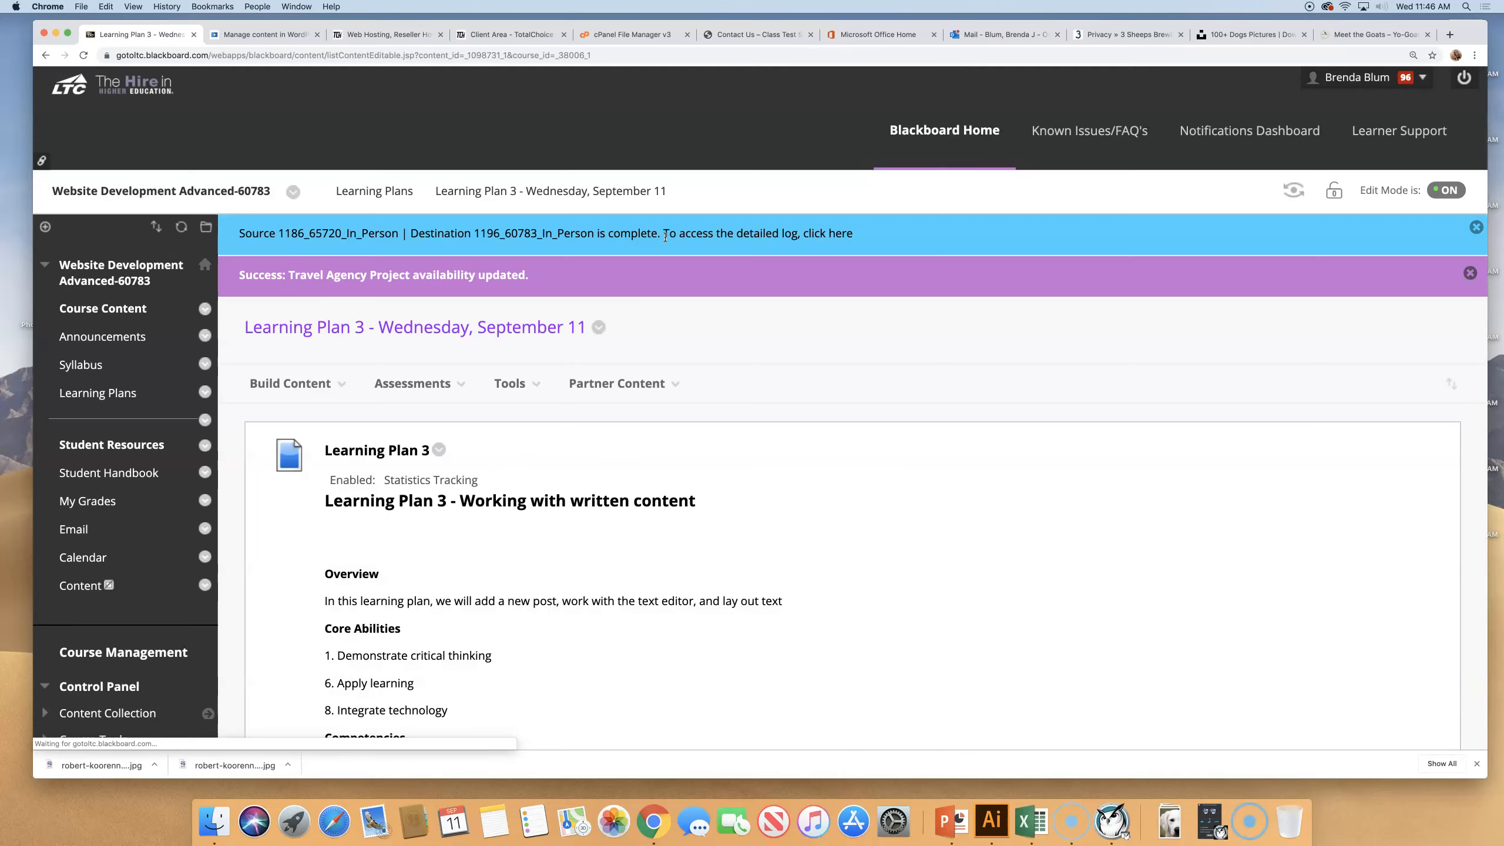
Step: Review the Learning Plan 3 practice projects, step-by-step exercises and URL submission instructions
scroll(662, 332, down, 10)
scroll(661, 334, down, 3)
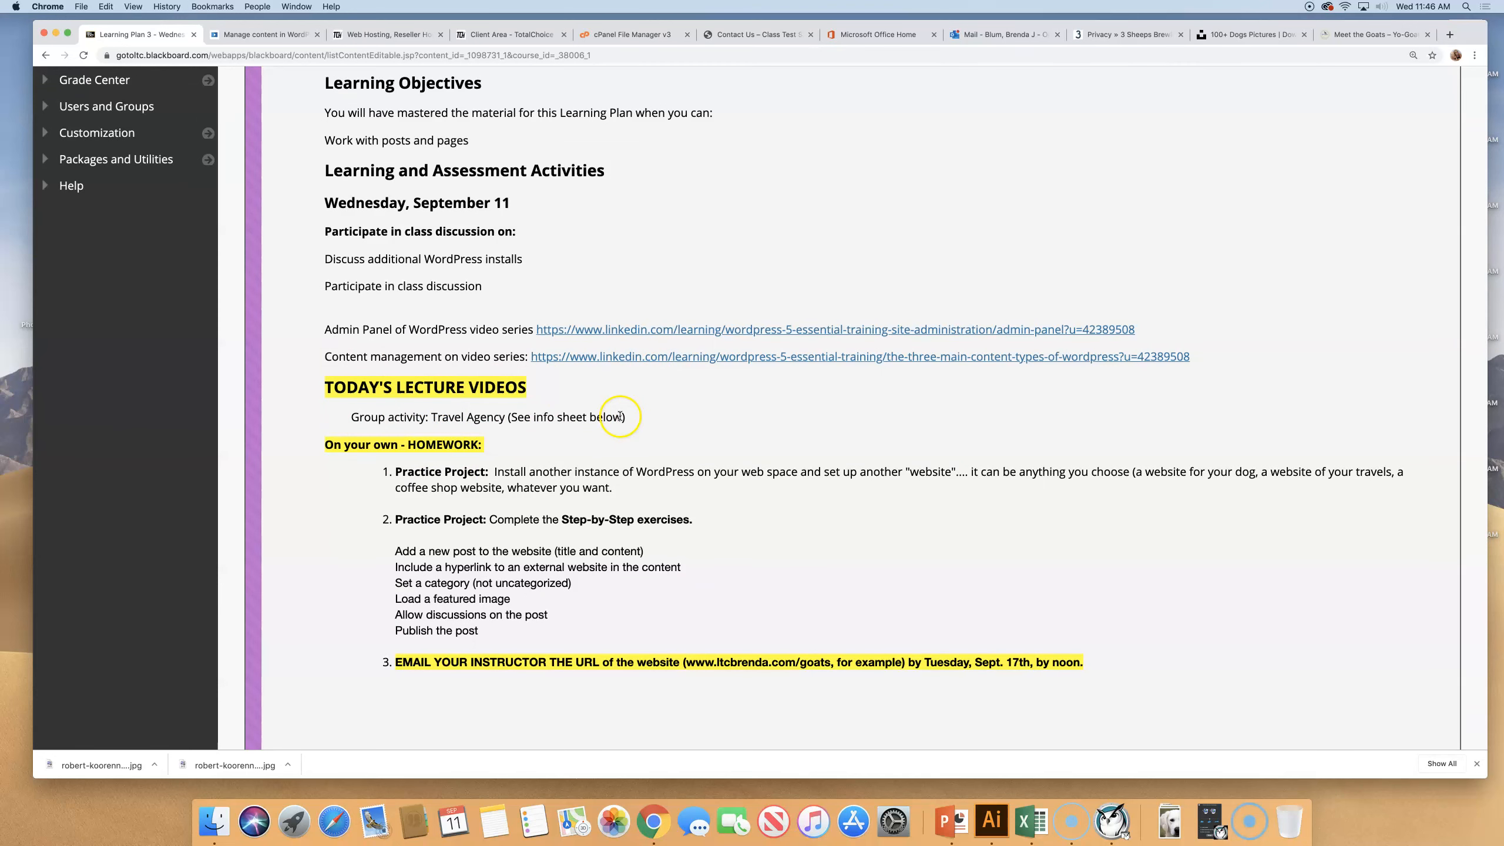
scroll(627, 438, down, 5)
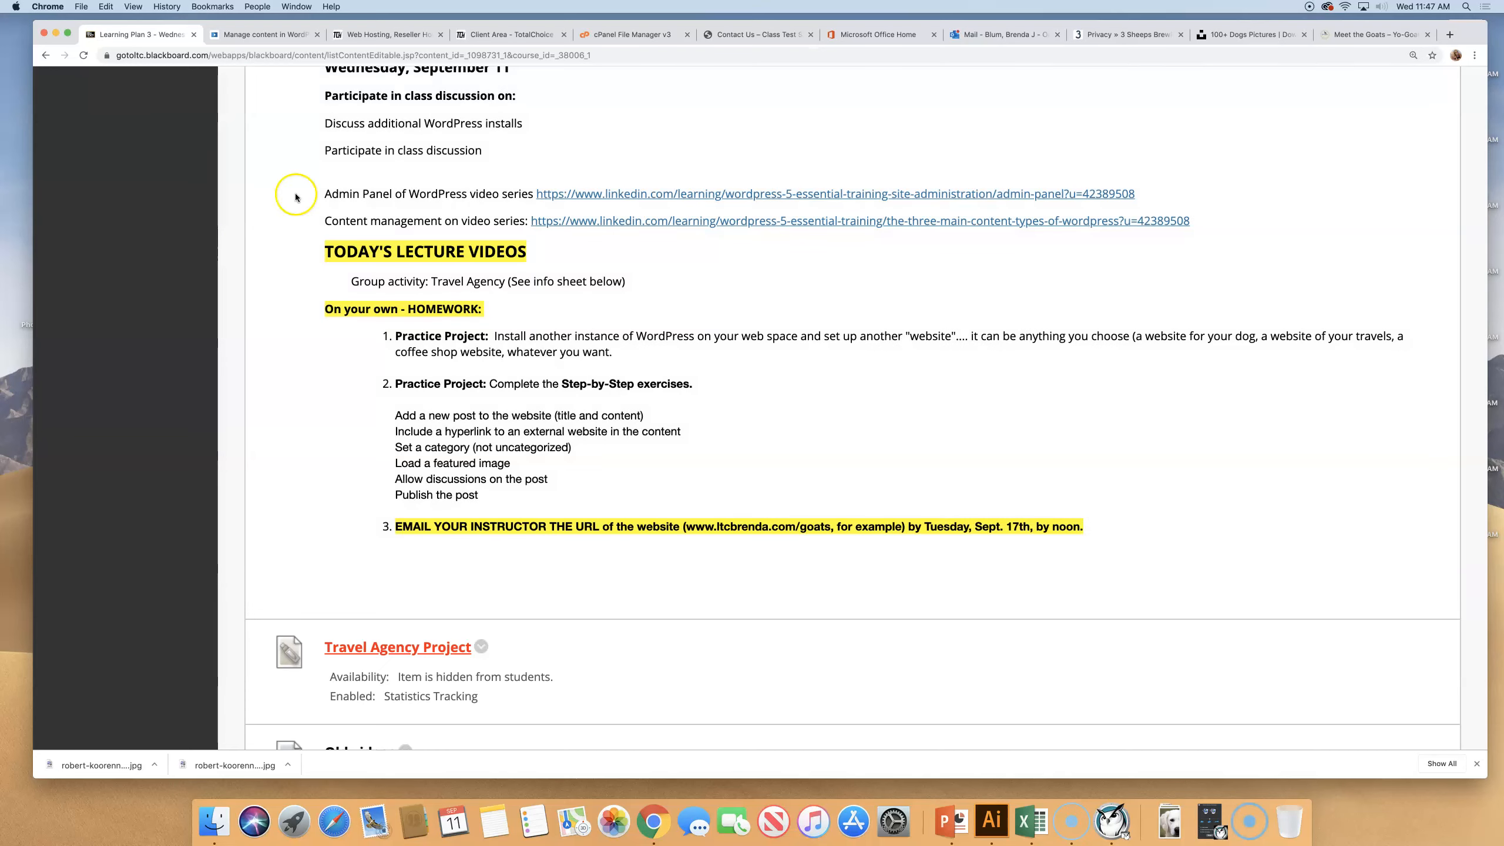
Step: Switch to cPanel, go from the file manager to its main page and look over the available tools
click(647, 41)
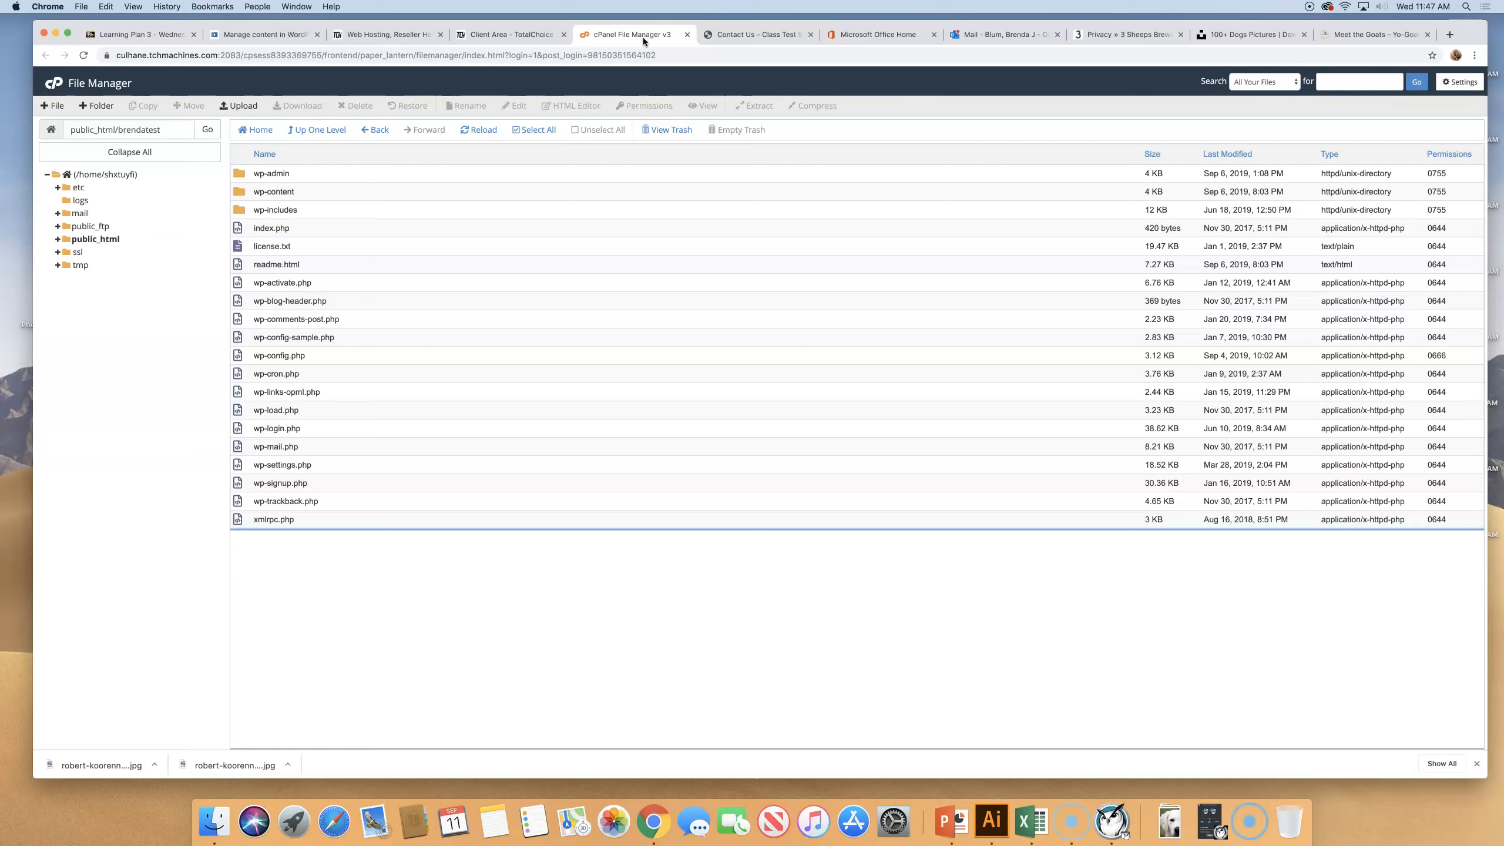
click(56, 85)
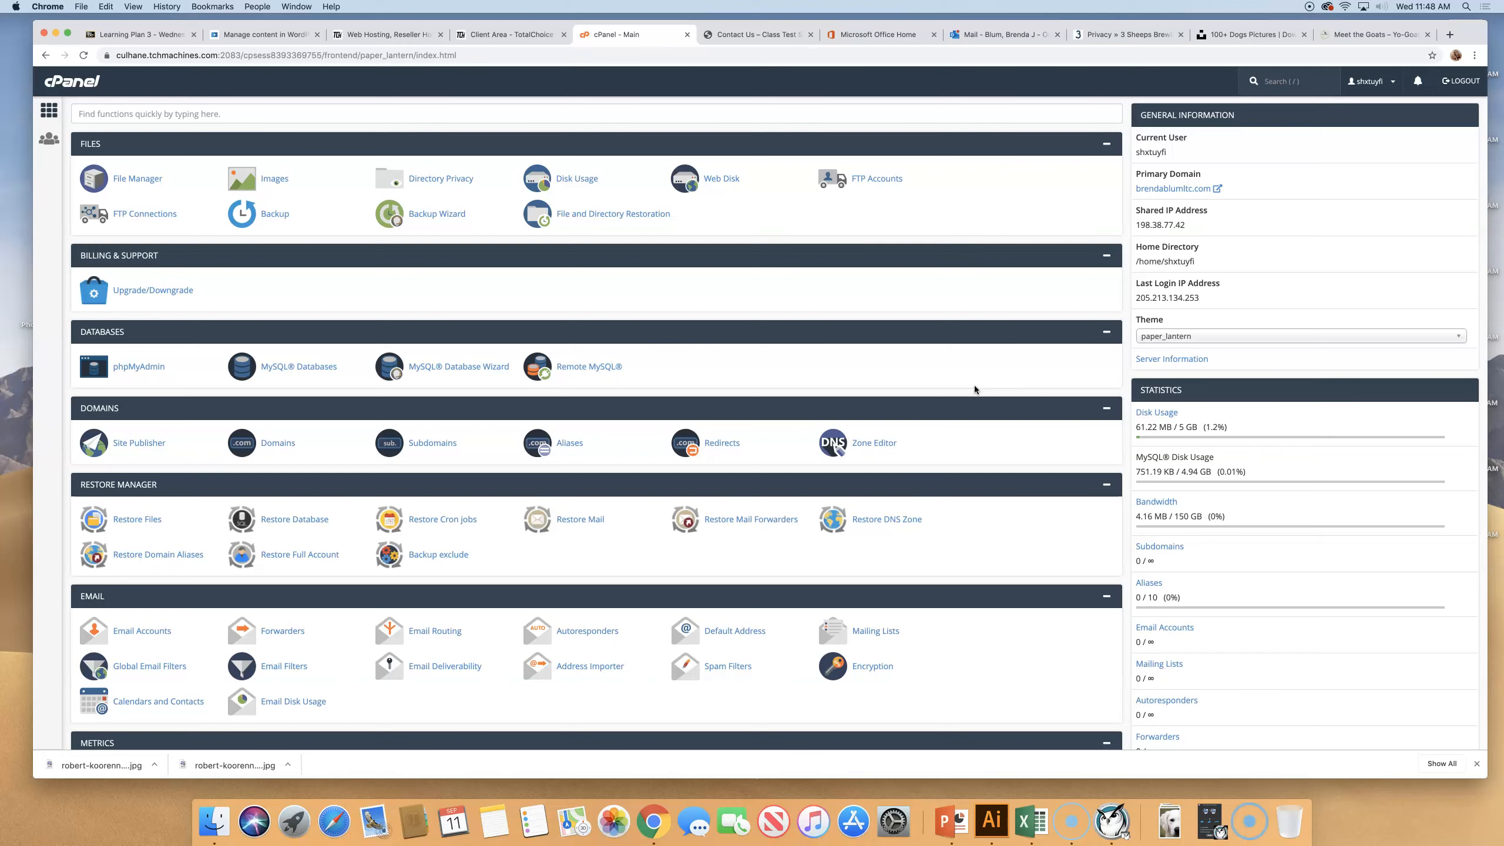
scroll(314, 595, down, 5)
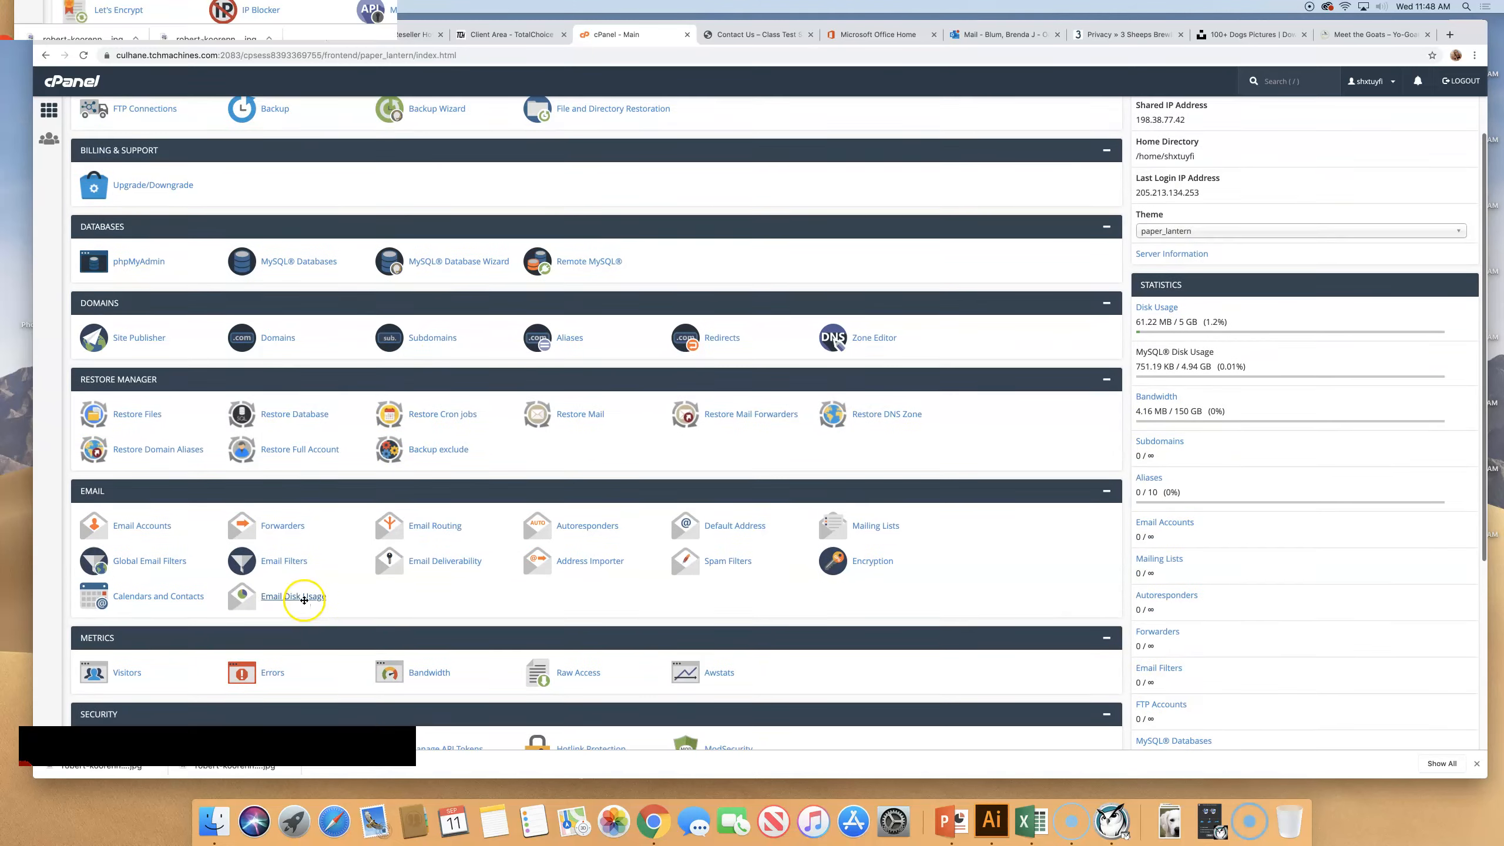
scroll(184, 595, down, 3)
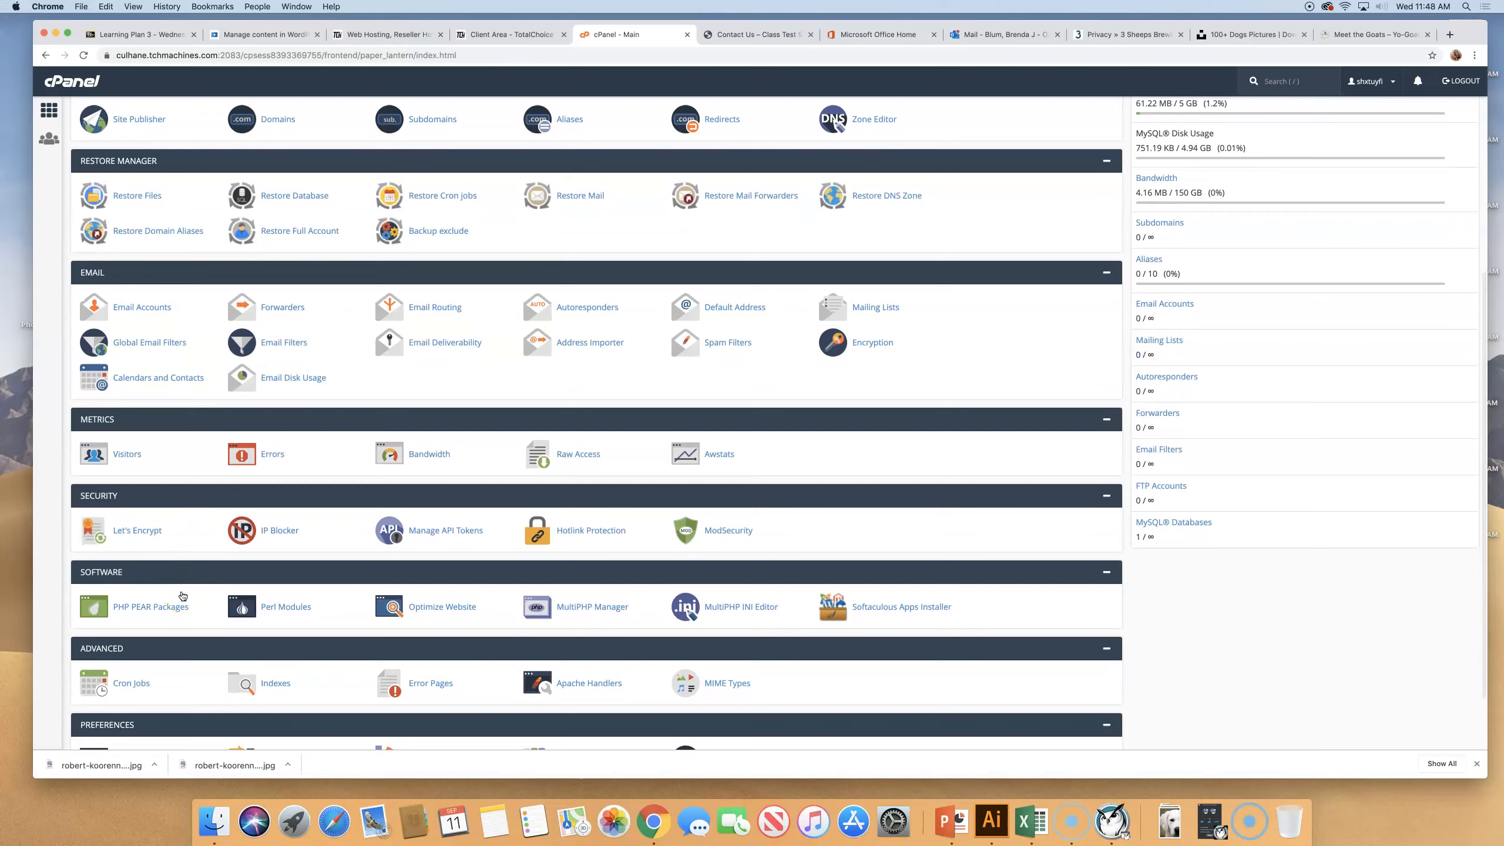
scroll(182, 595, up, 6)
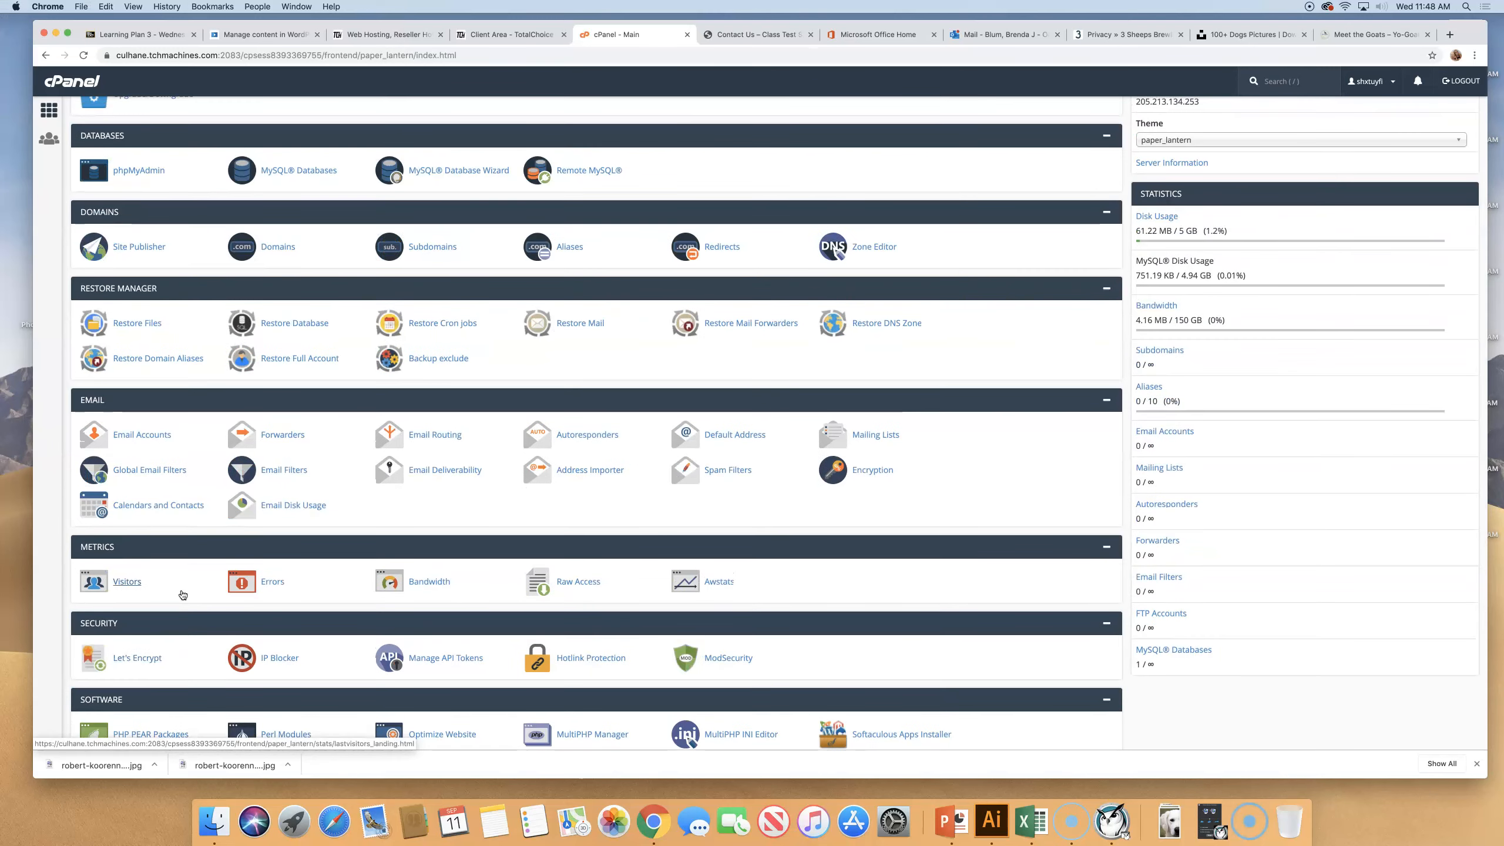
scroll(182, 594, up, 1)
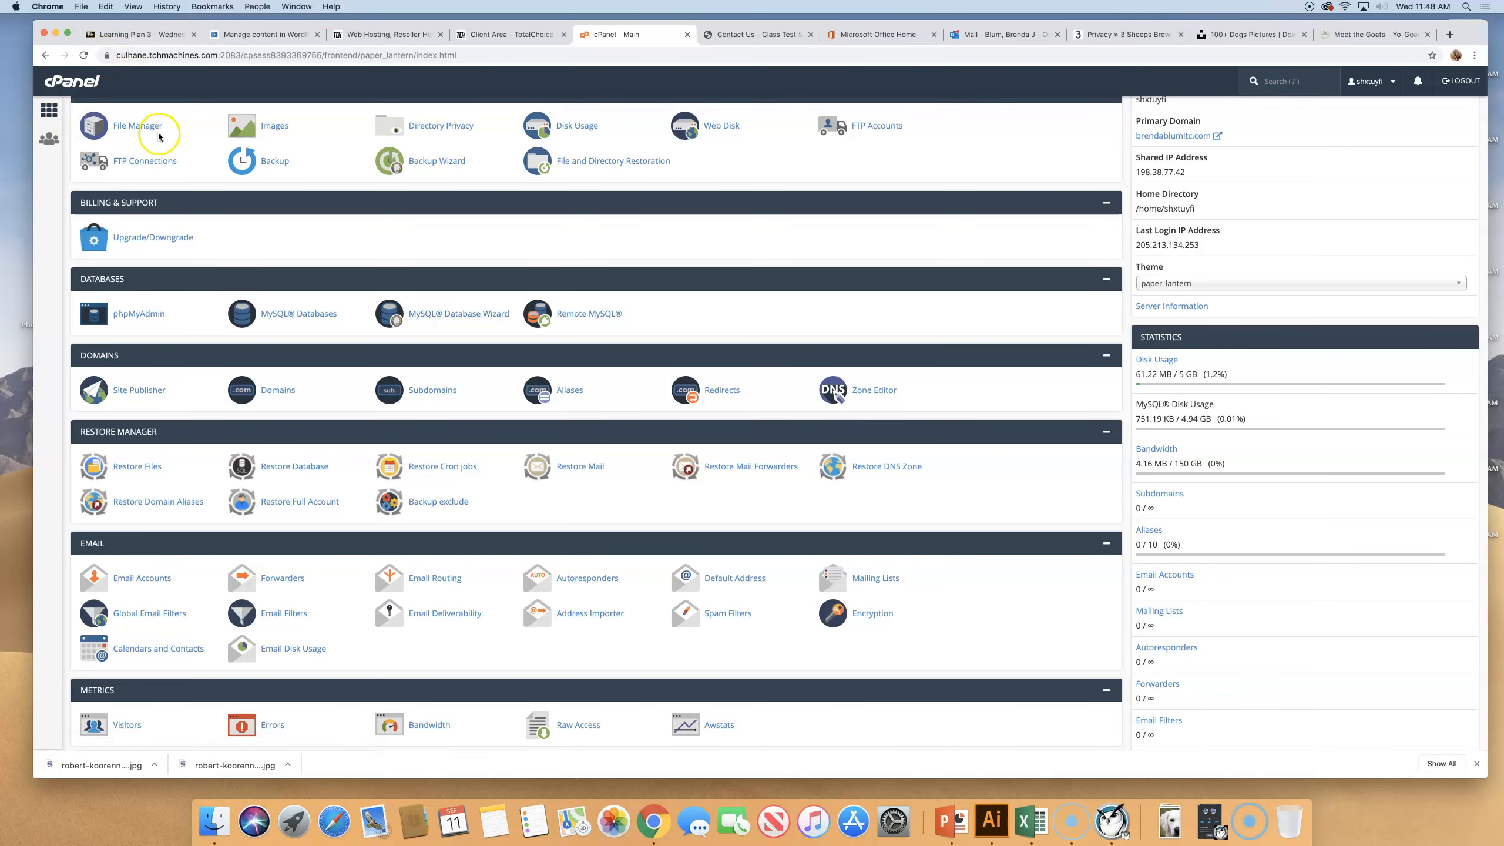
Step: Create a new folder named gracie inside the public_html folder in File Manager
click(135, 125)
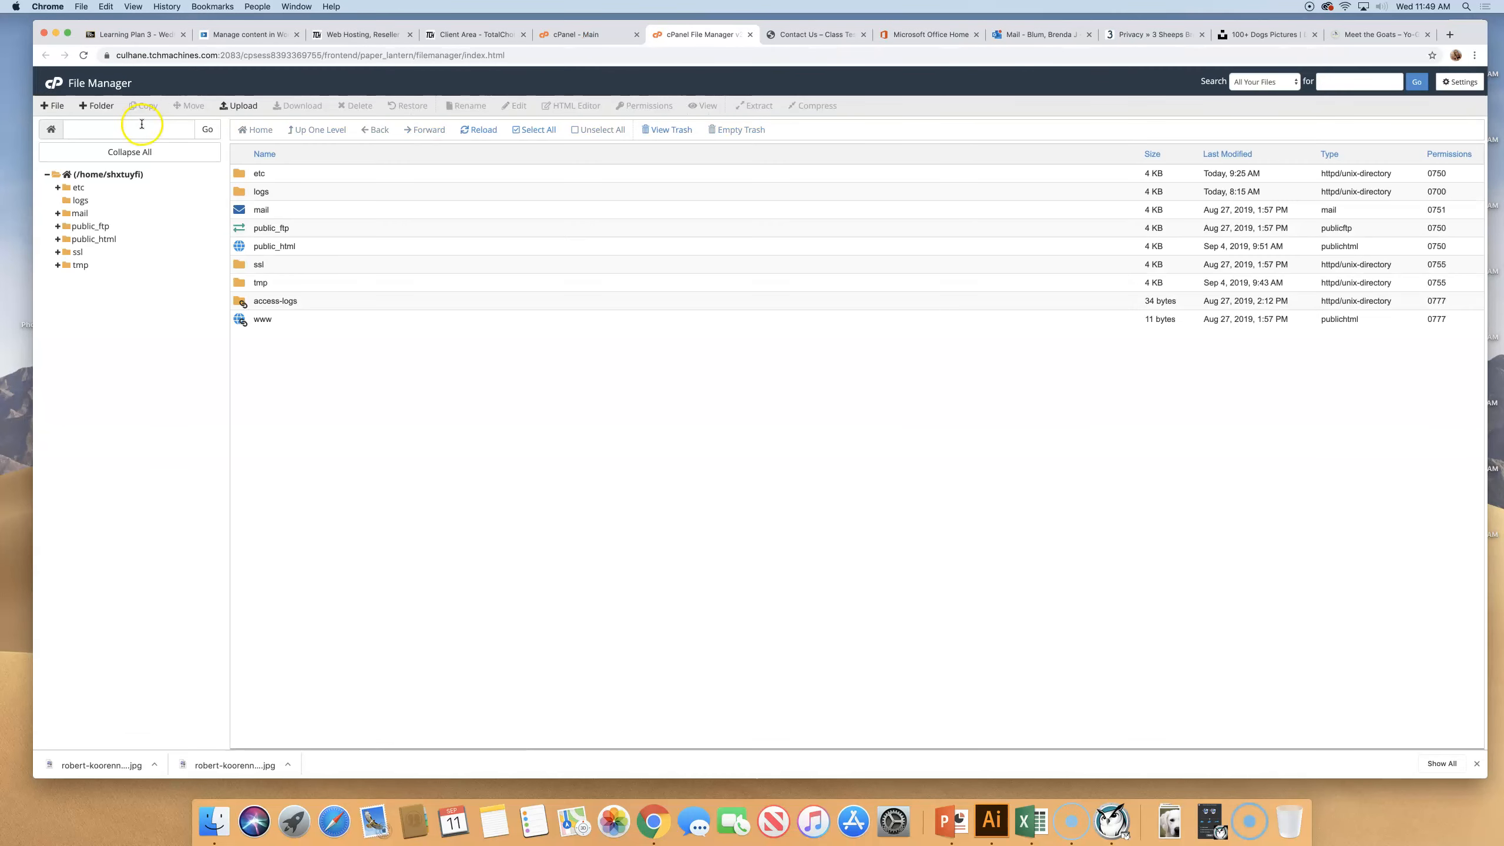
click(235, 248)
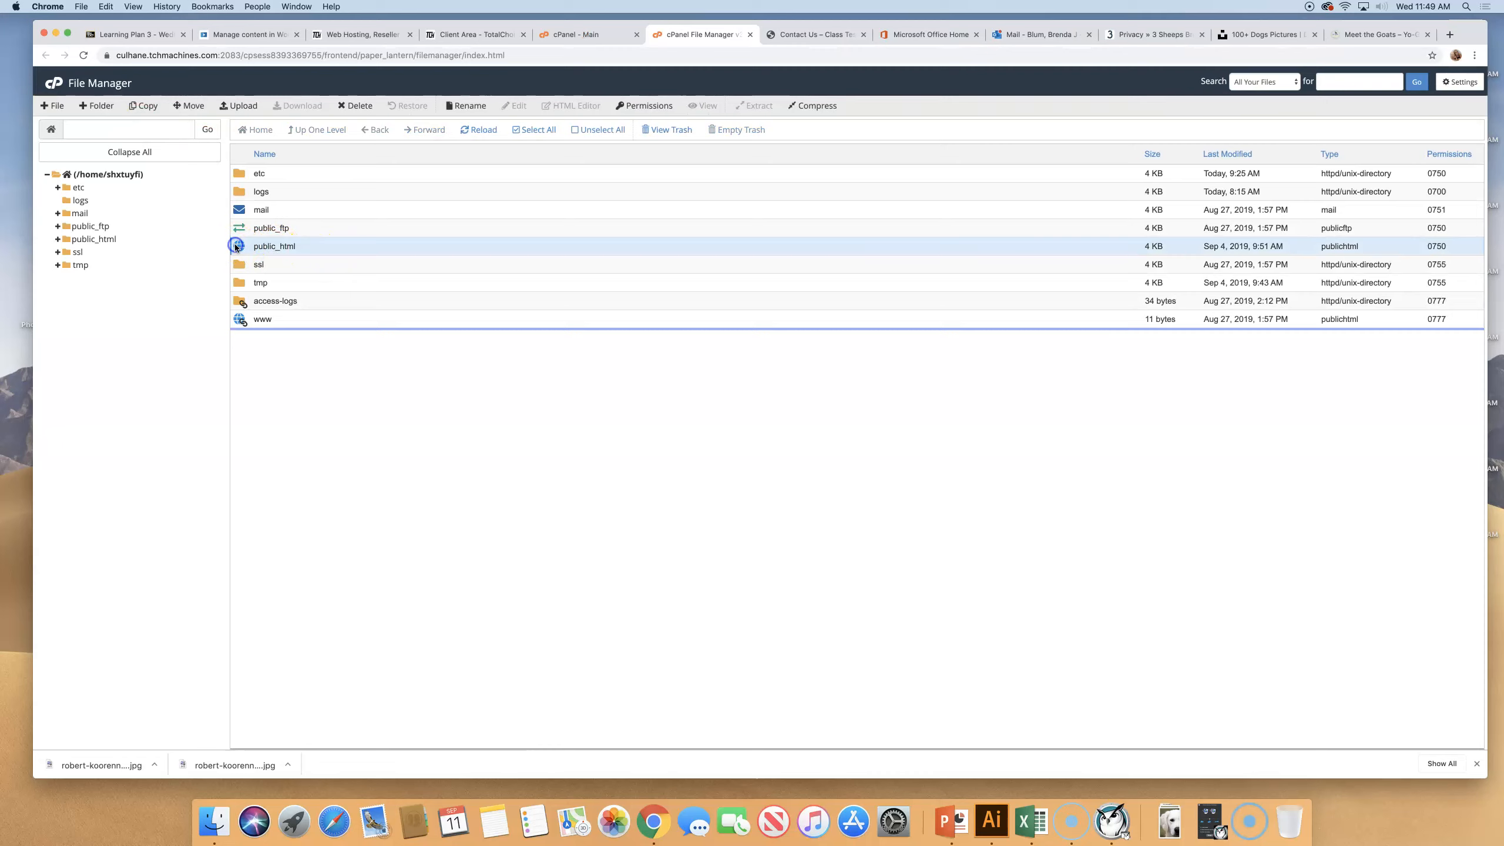
double_click(236, 247)
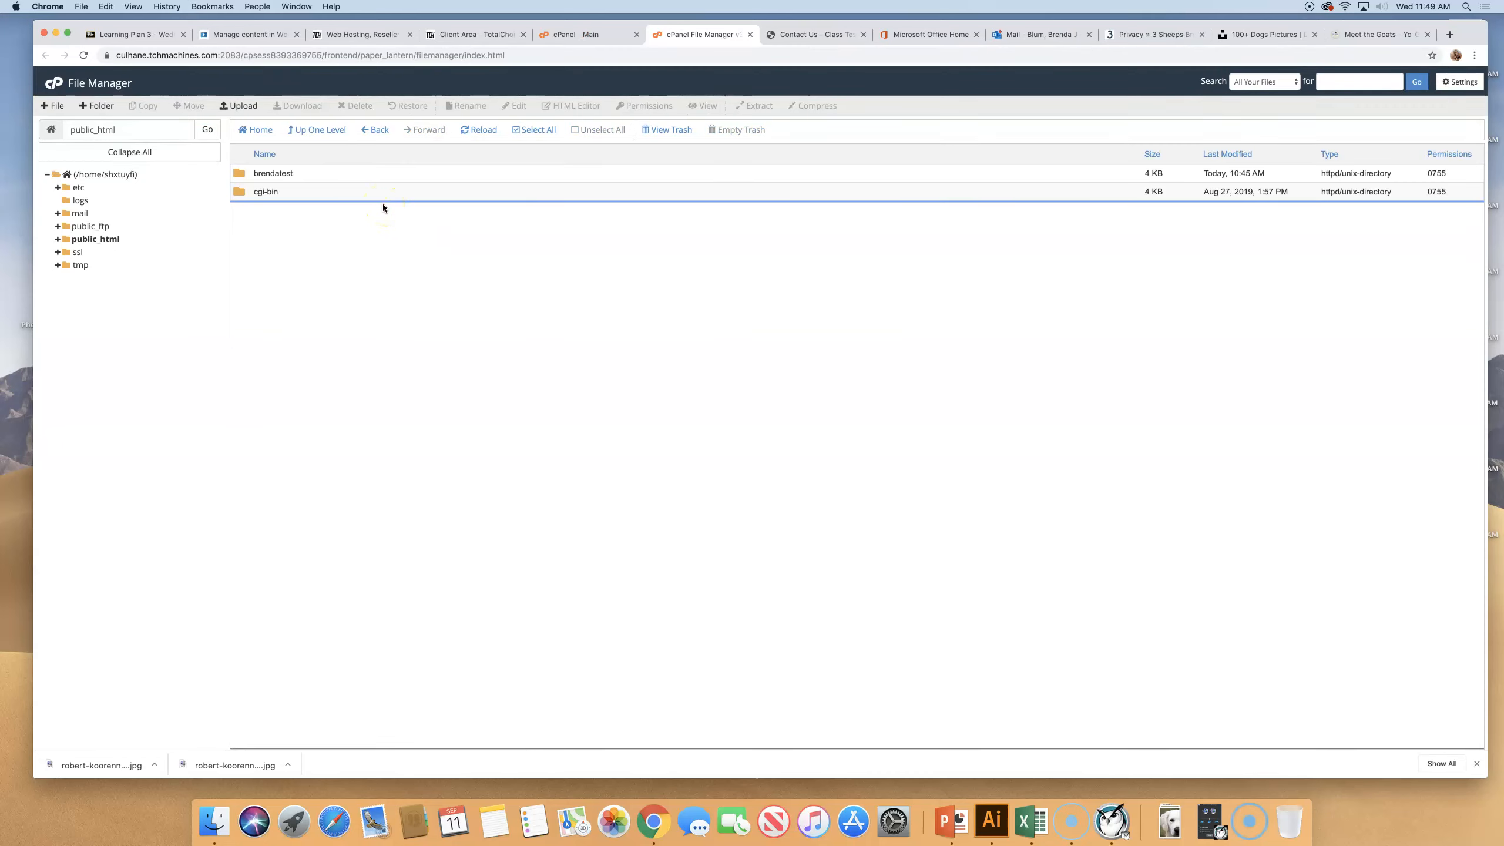
click(94, 106)
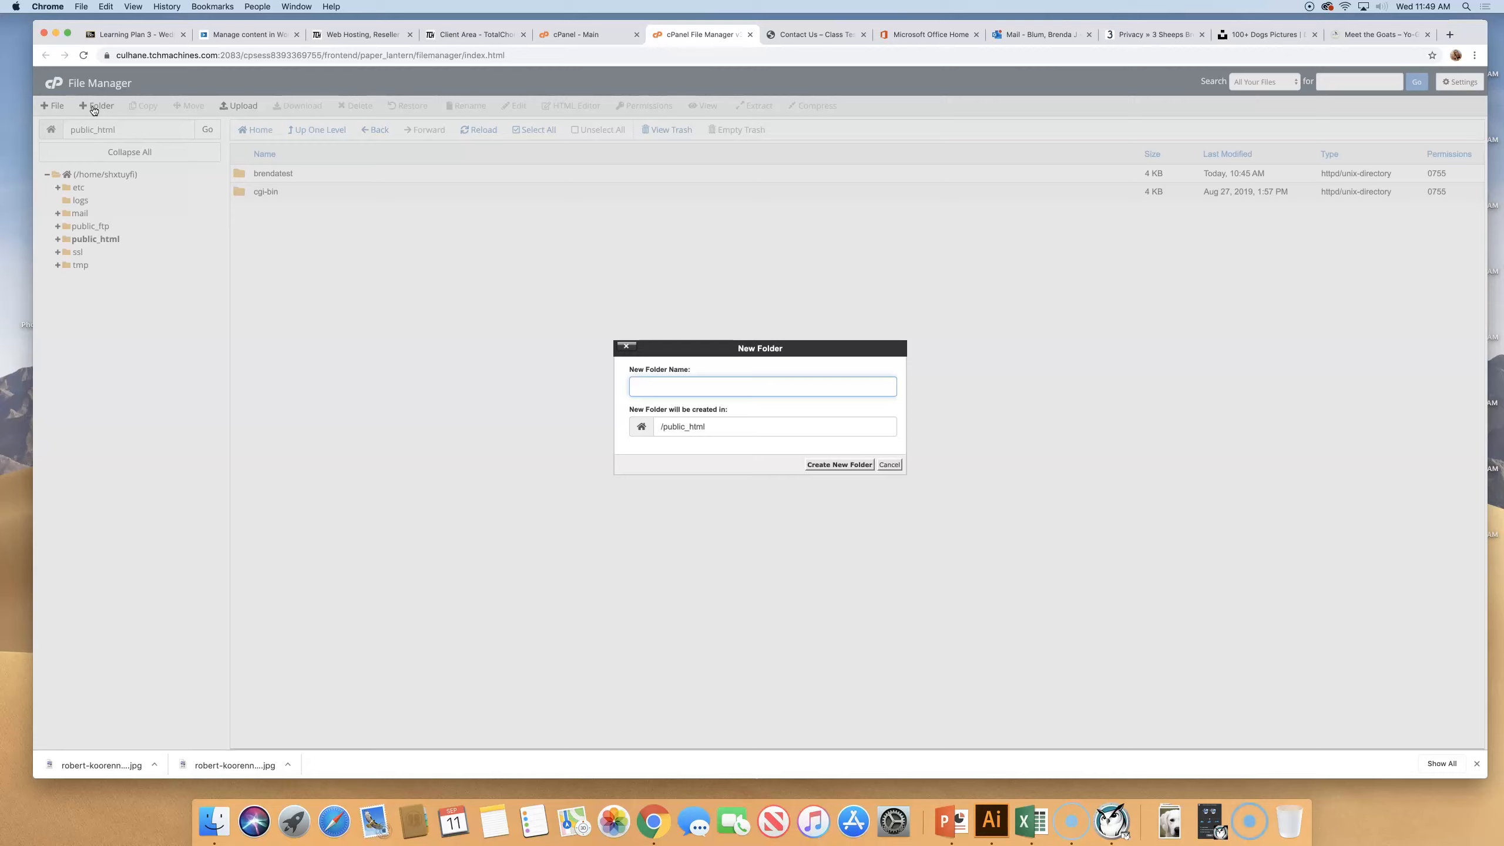
text(gracie)
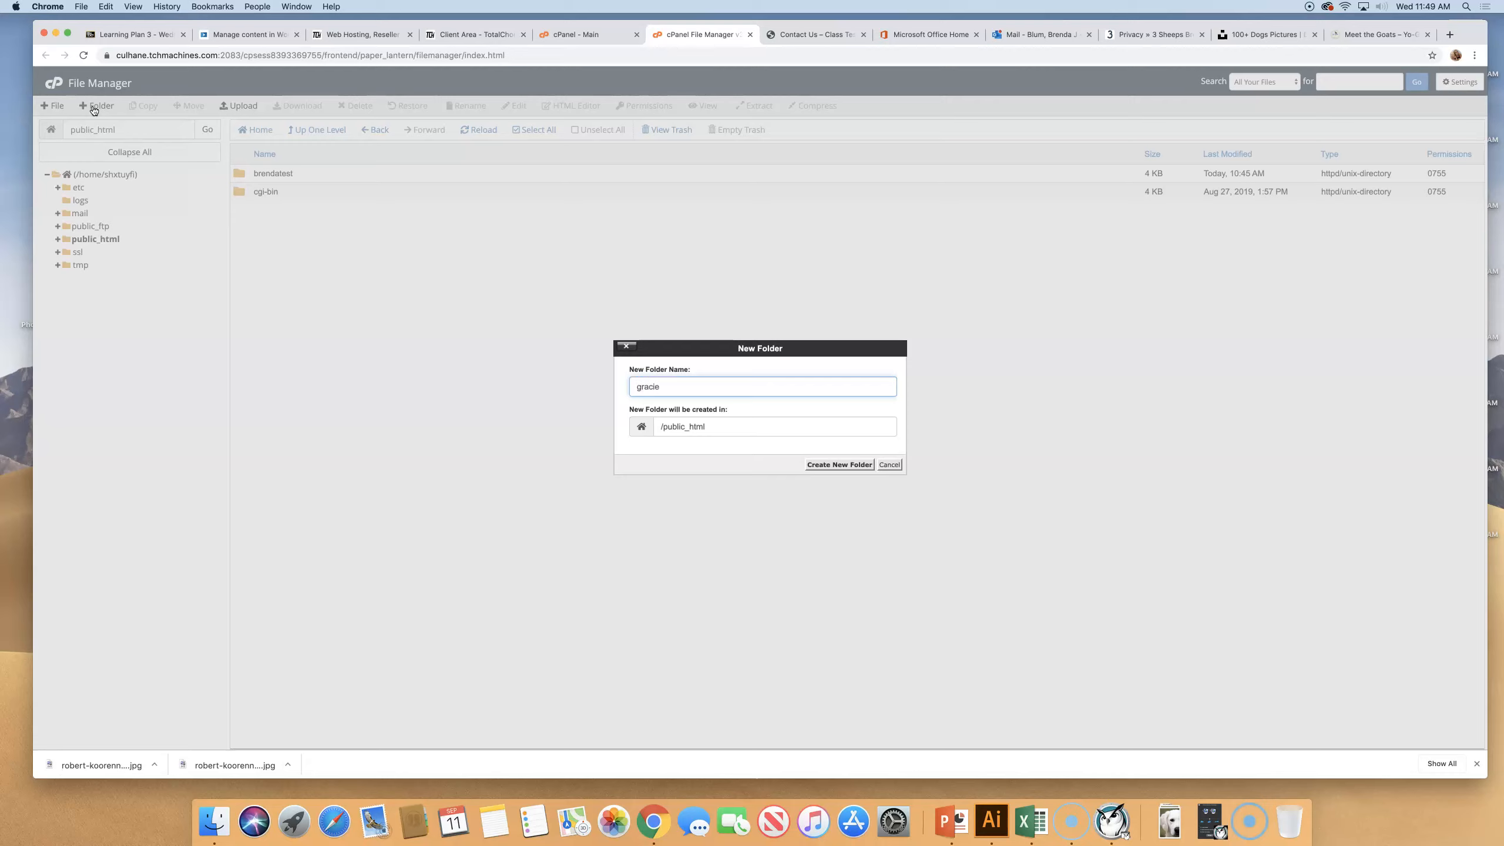